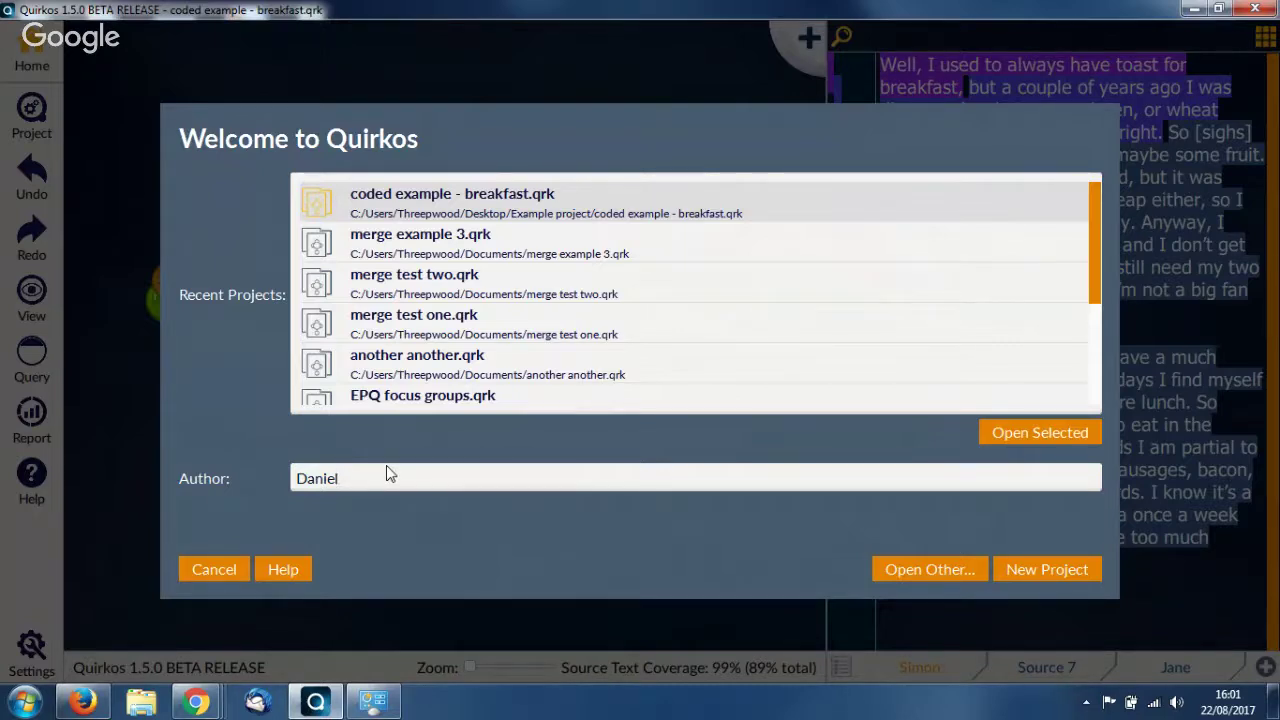
Step: Pick merge example 3.qrk from the Recent Projects list in the welcome window
{"action": "scroll", "coordinate": [486, 306], "scroll_direction": "down", "scroll_amount": 1}
{"action": "scroll", "coordinate": [490, 313], "scroll_direction": "up", "scroll_amount": 1}
{"action": "left_click", "coordinate": [466, 258]}
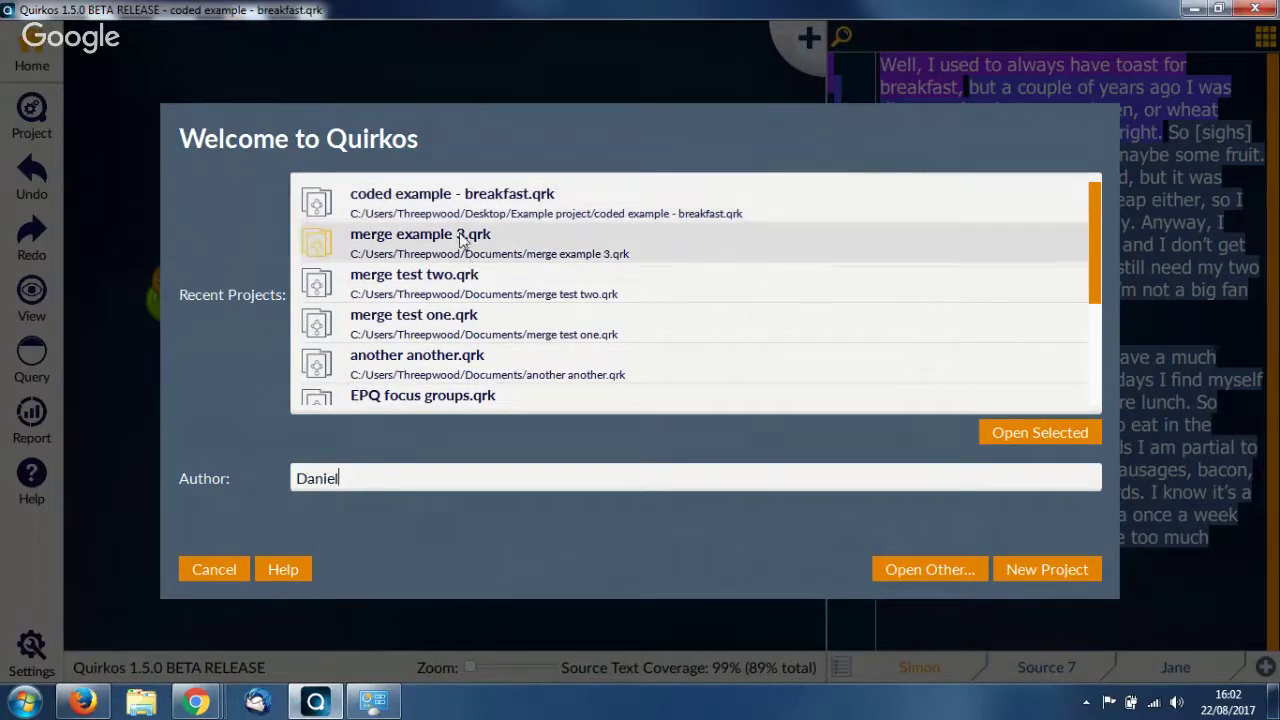
Step: Select coded example - breakfast.qrk, then start creating a new project
{"action": "left_click", "coordinate": [443, 205]}
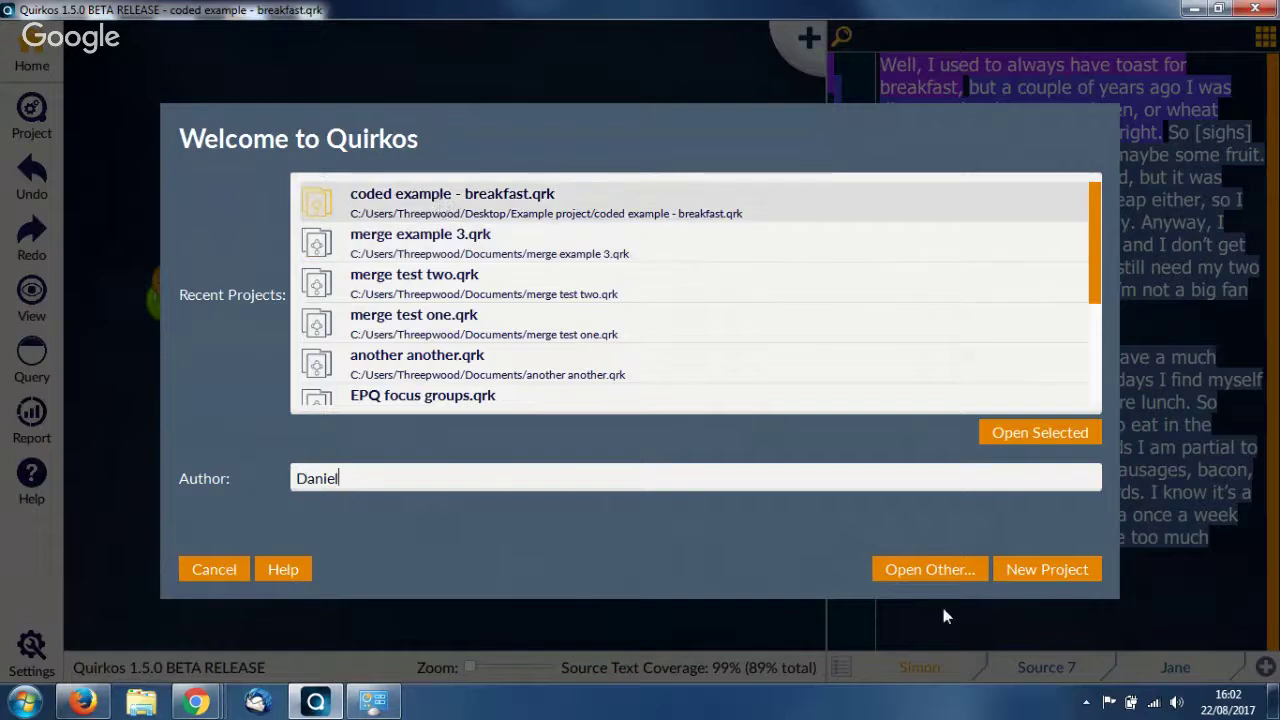
{"action": "left_click", "coordinate": [1064, 569]}
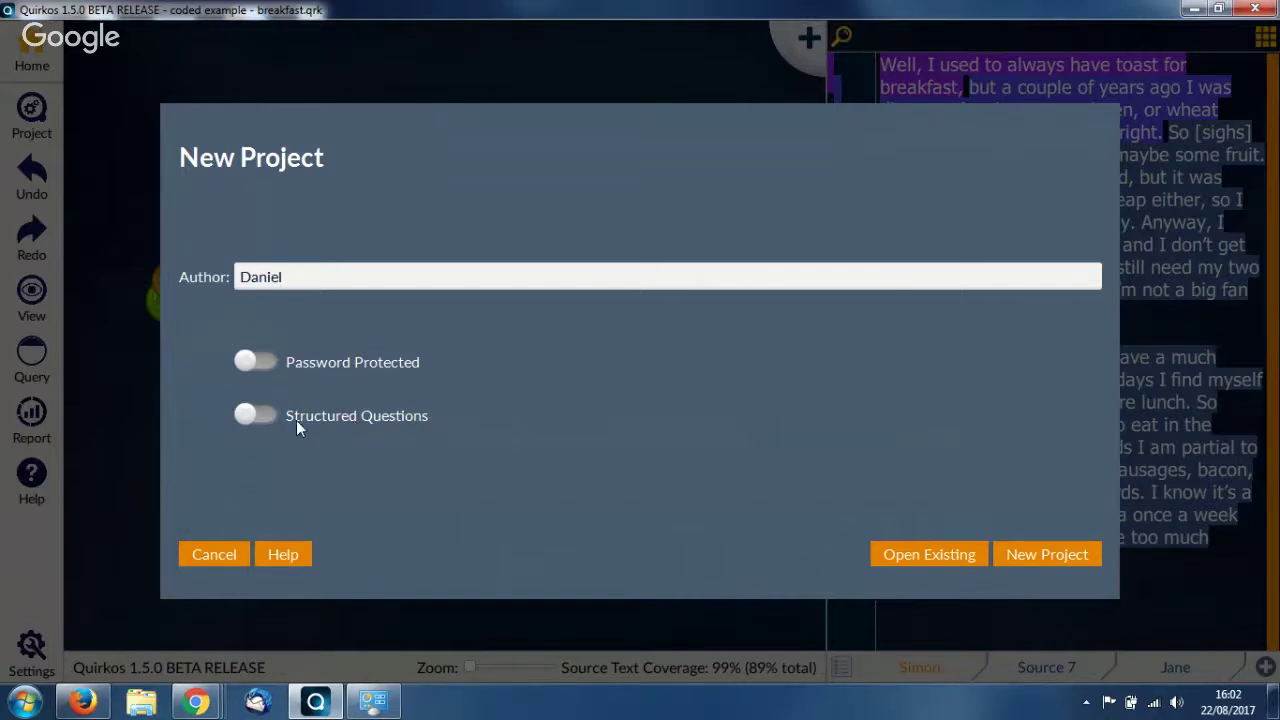
Step: Create the new project and save its file as 'workshop example'
{"action": "left_click", "coordinate": [1075, 565]}
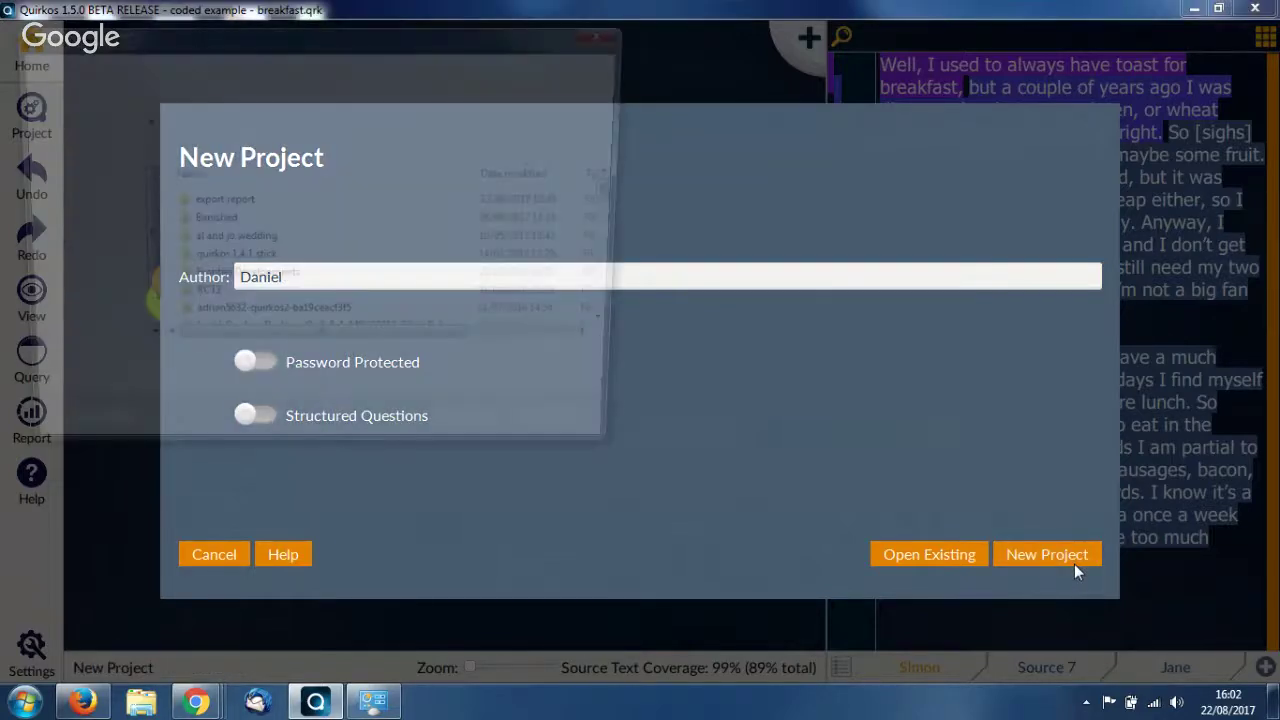
{"action": "scroll", "coordinate": [308, 289], "scroll_direction": "down", "scroll_amount": 10}
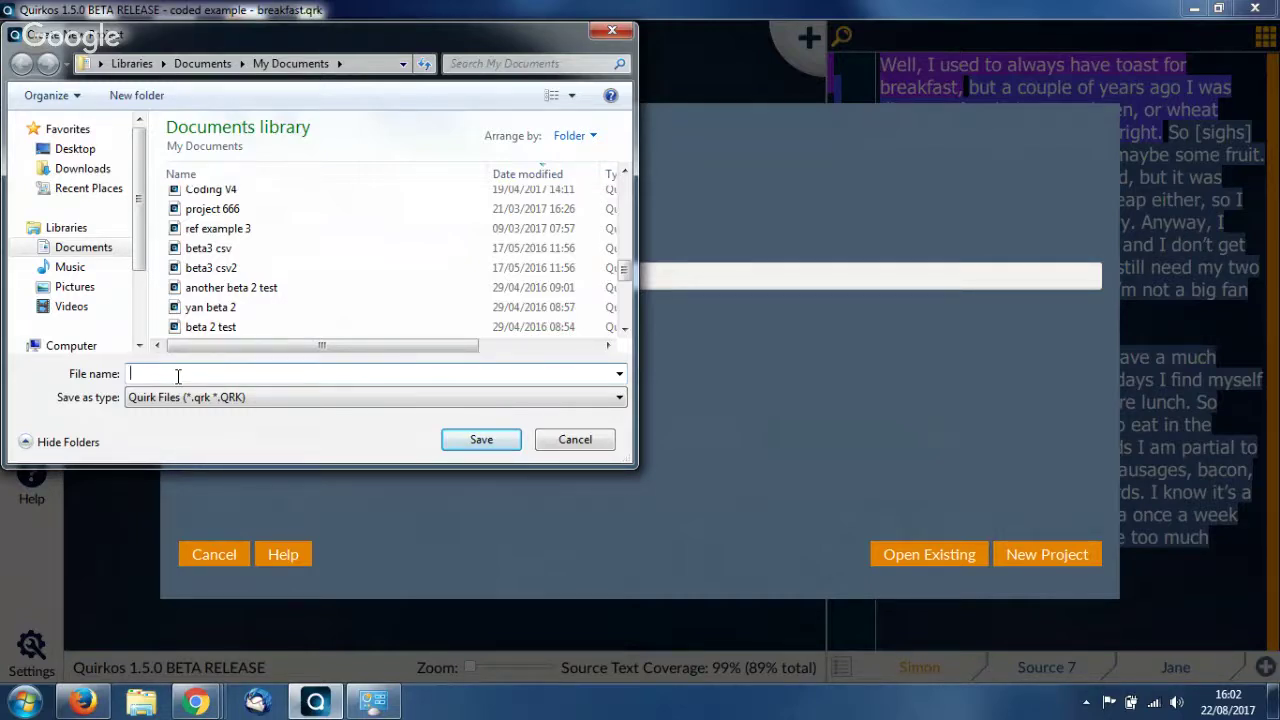
{"action": "type", "text": "workshop example"}
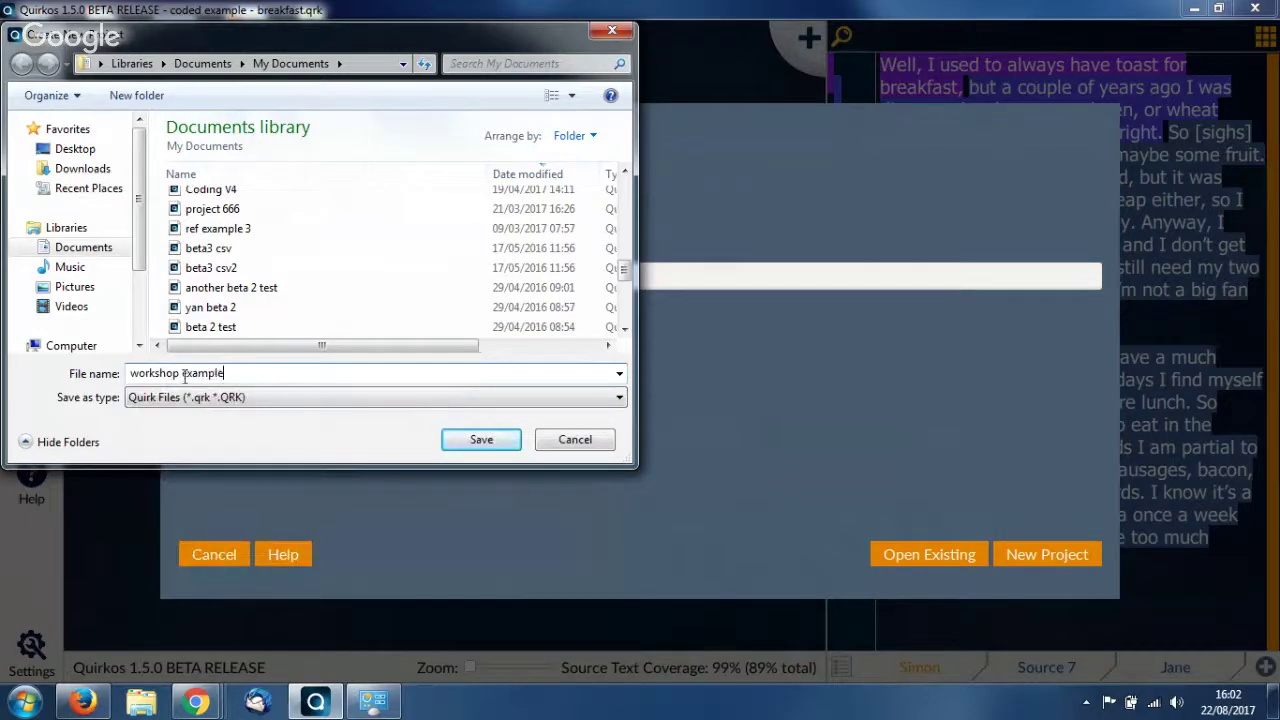
{"action": "left_click", "coordinate": [477, 442]}
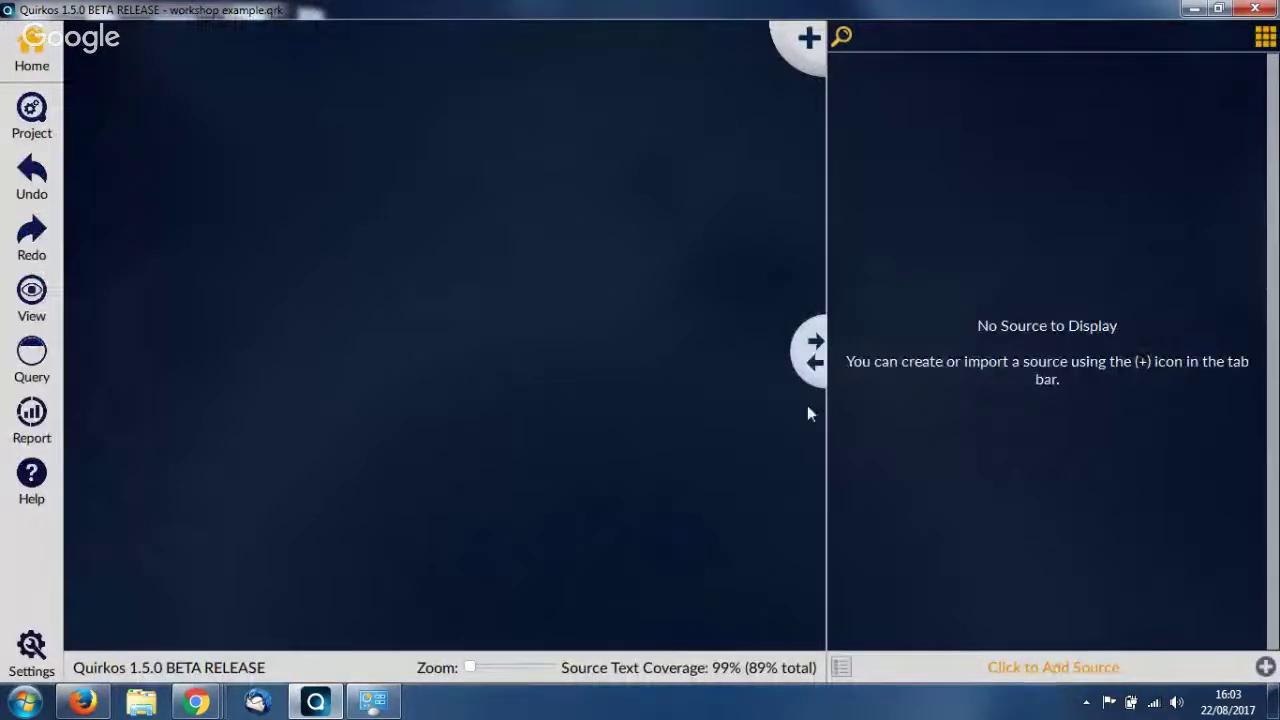
Step: Drag the splitter to resize the canvas and source text panes
{"action": "left_click_drag", "start_coordinate": [812, 350], "coordinate": [665, 357]}
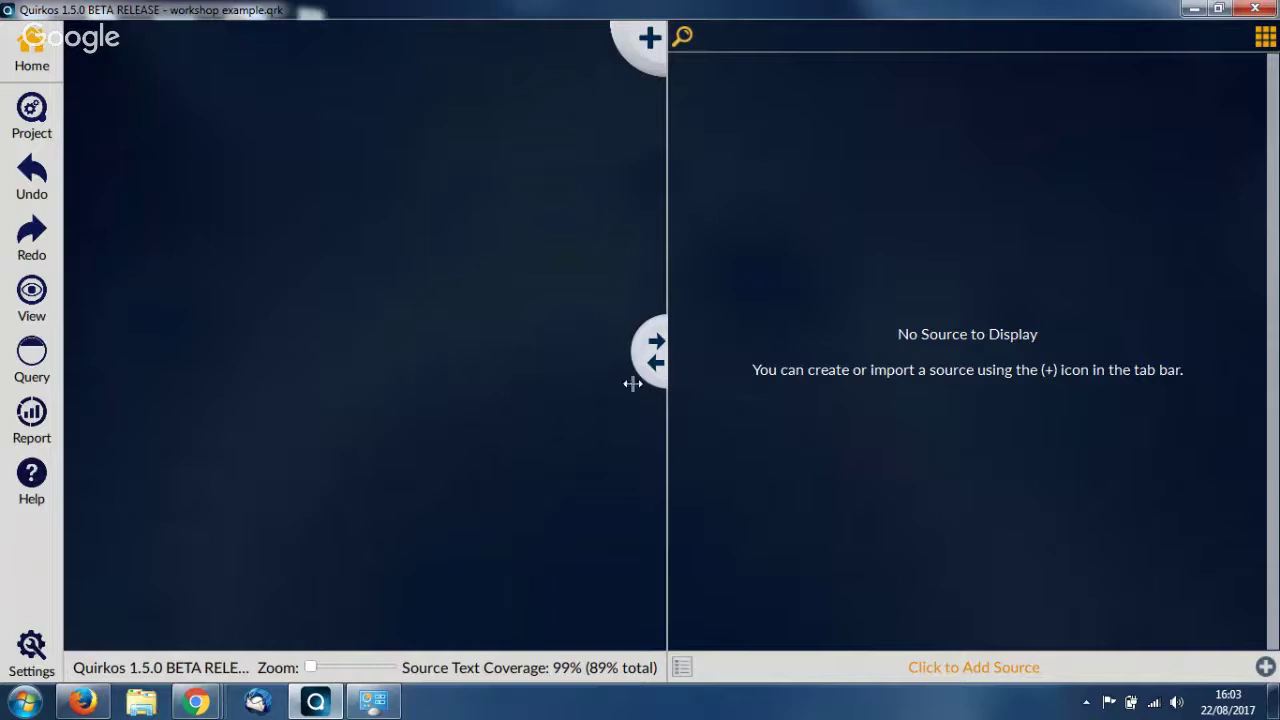
{"action": "left_click_drag", "start_coordinate": [645, 365], "coordinate": [780, 407]}
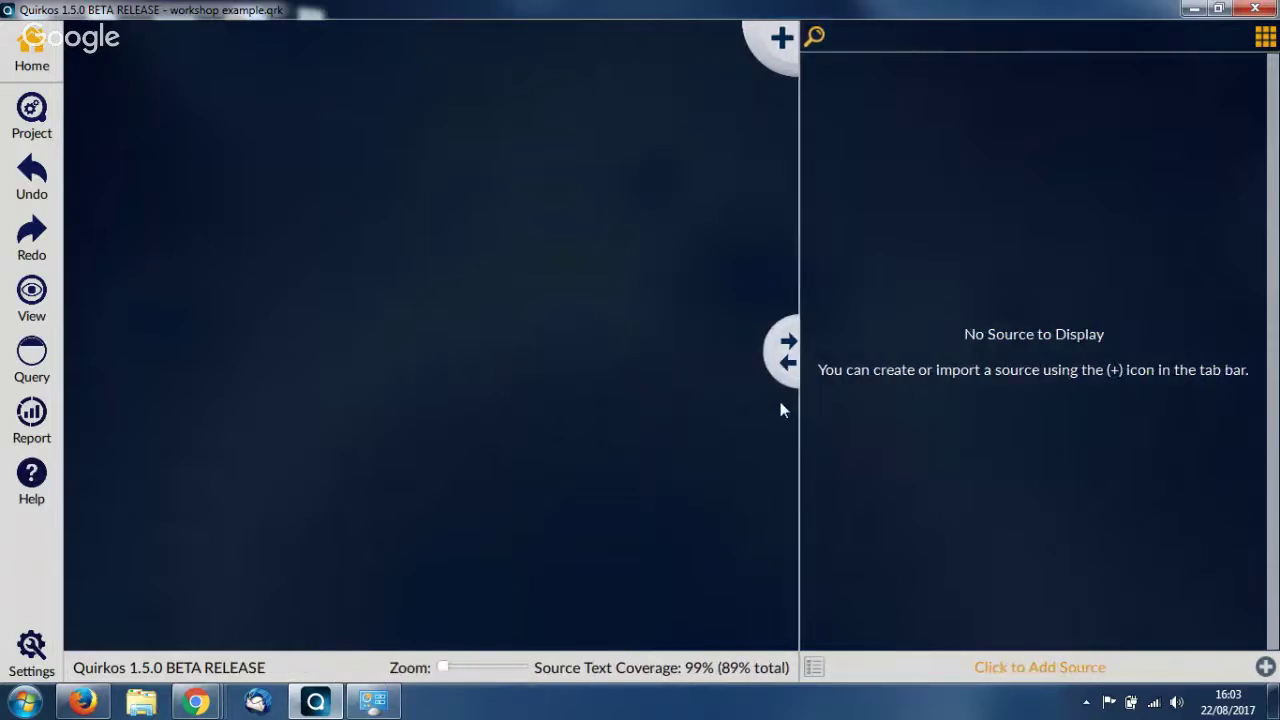
Step: Import Adrian.docx from Desktop > Example project > referendum as the first source
{"action": "left_click", "coordinate": [1266, 668]}
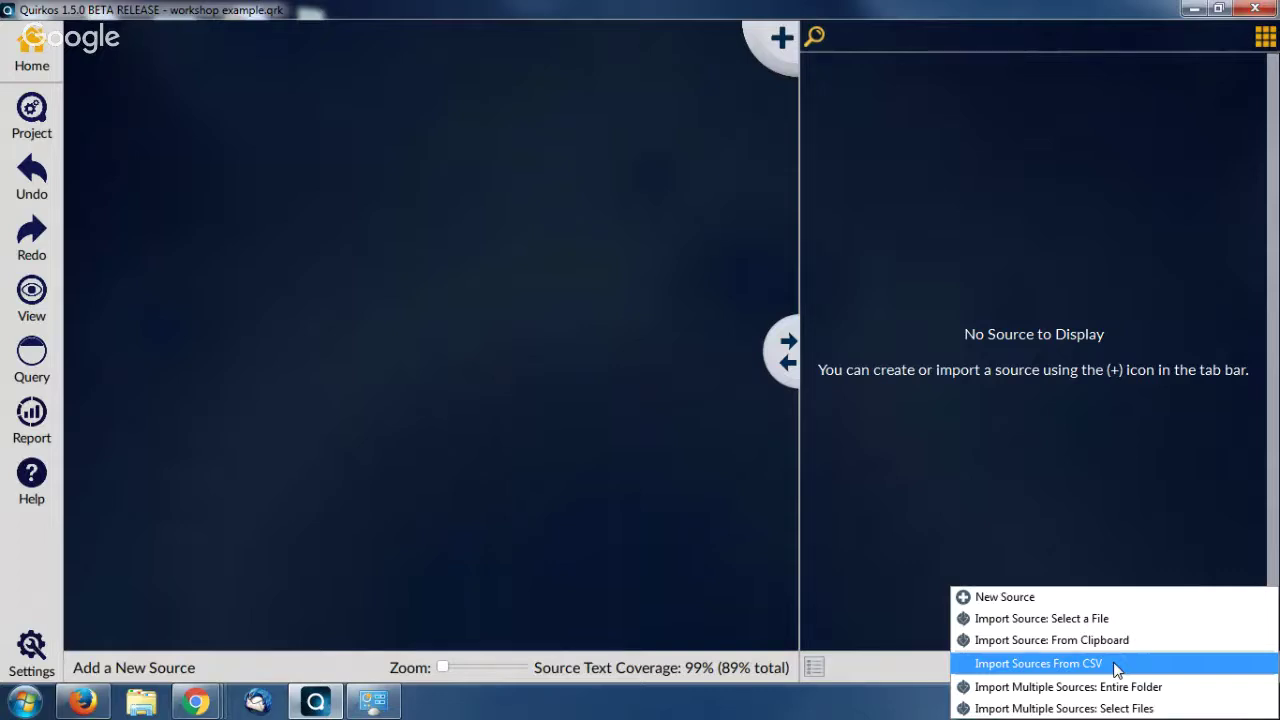
{"action": "left_click", "coordinate": [1083, 622]}
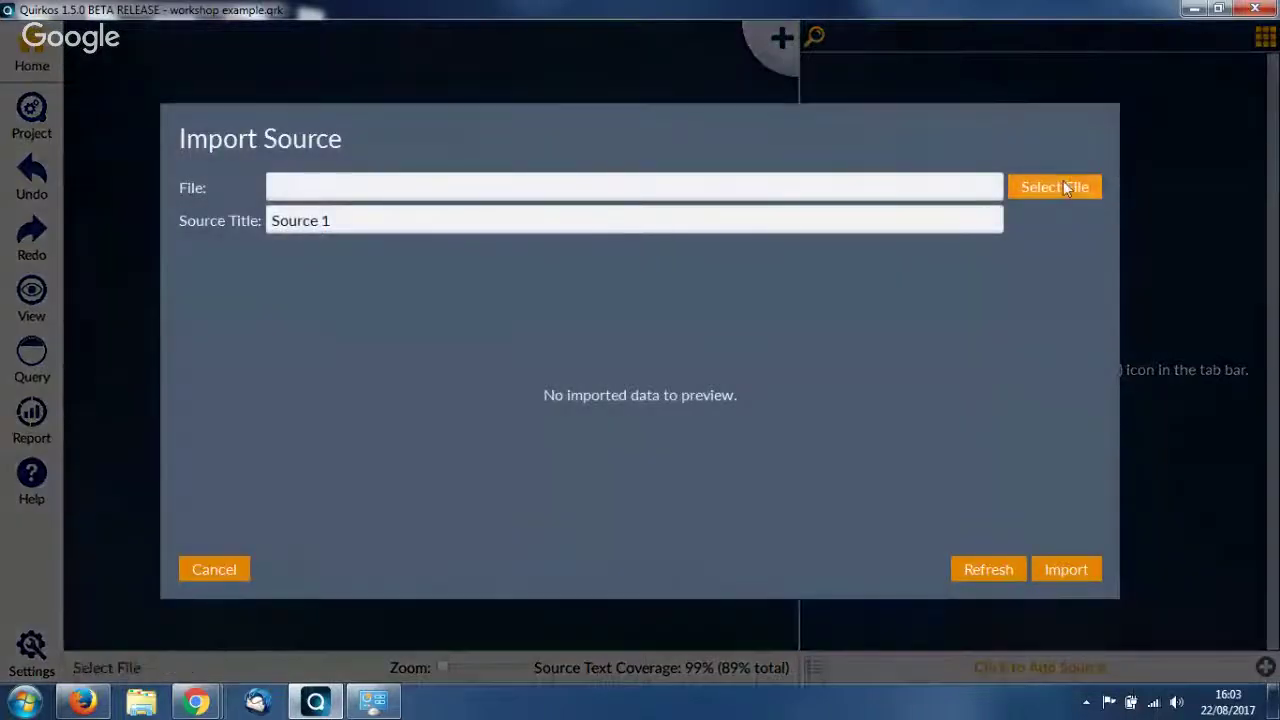
{"action": "left_click", "coordinate": [1064, 187]}
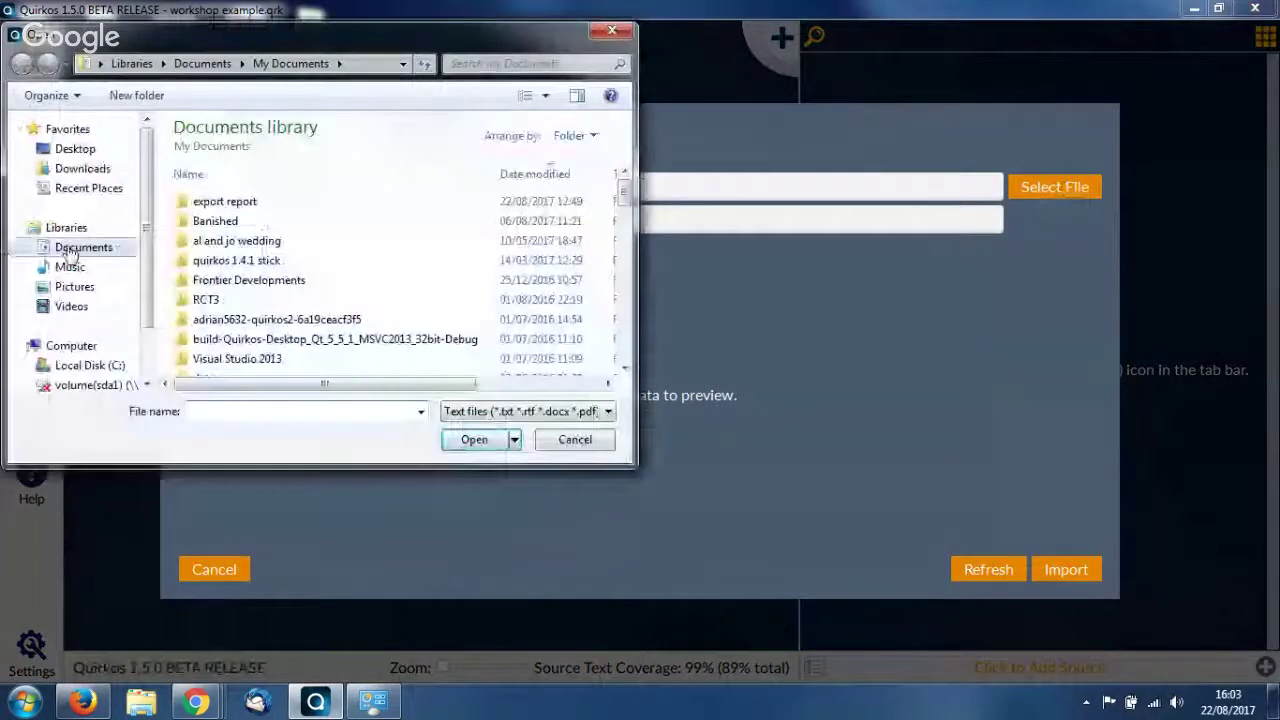
{"action": "left_click", "coordinate": [78, 150]}
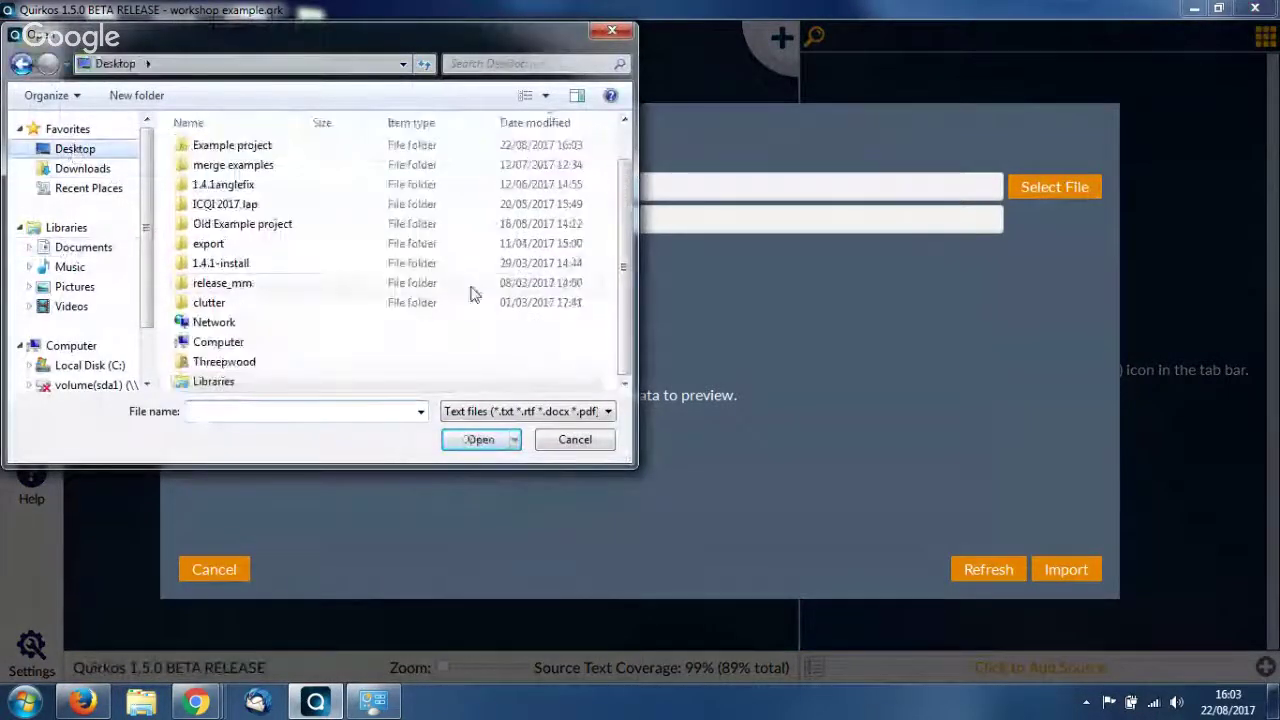
{"action": "double_click", "coordinate": [258, 147]}
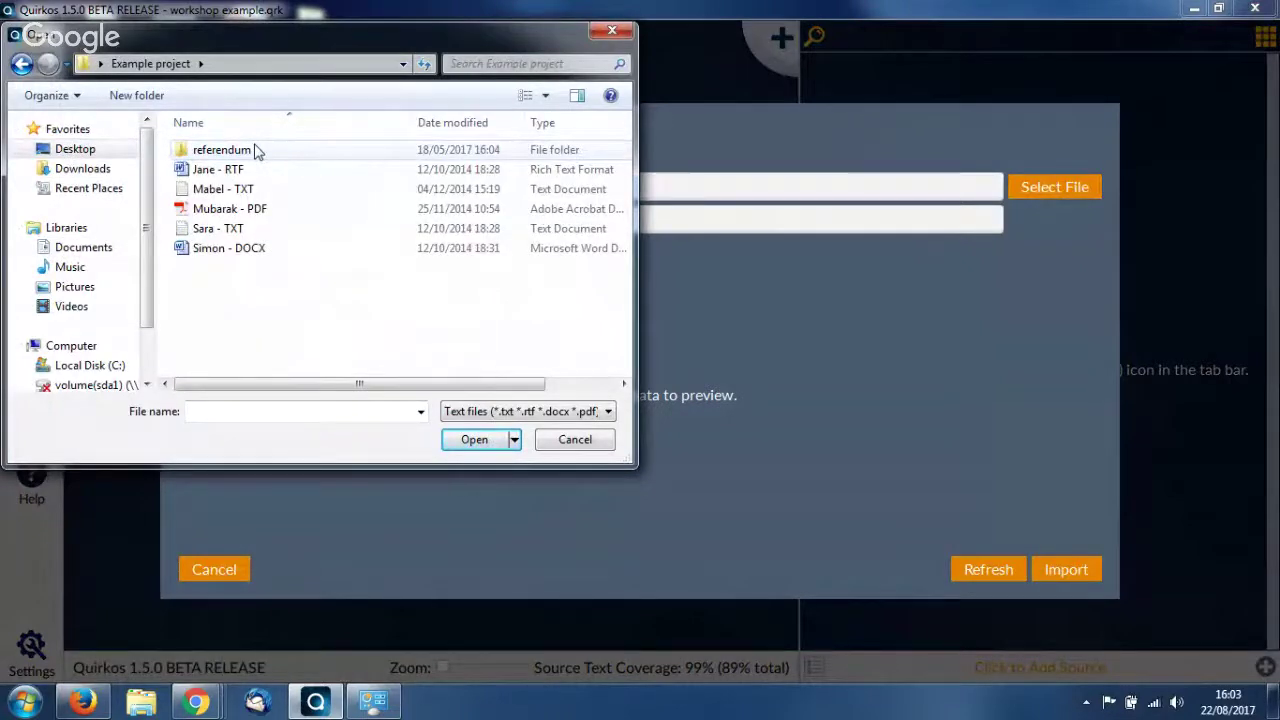
{"action": "double_click", "coordinate": [255, 150]}
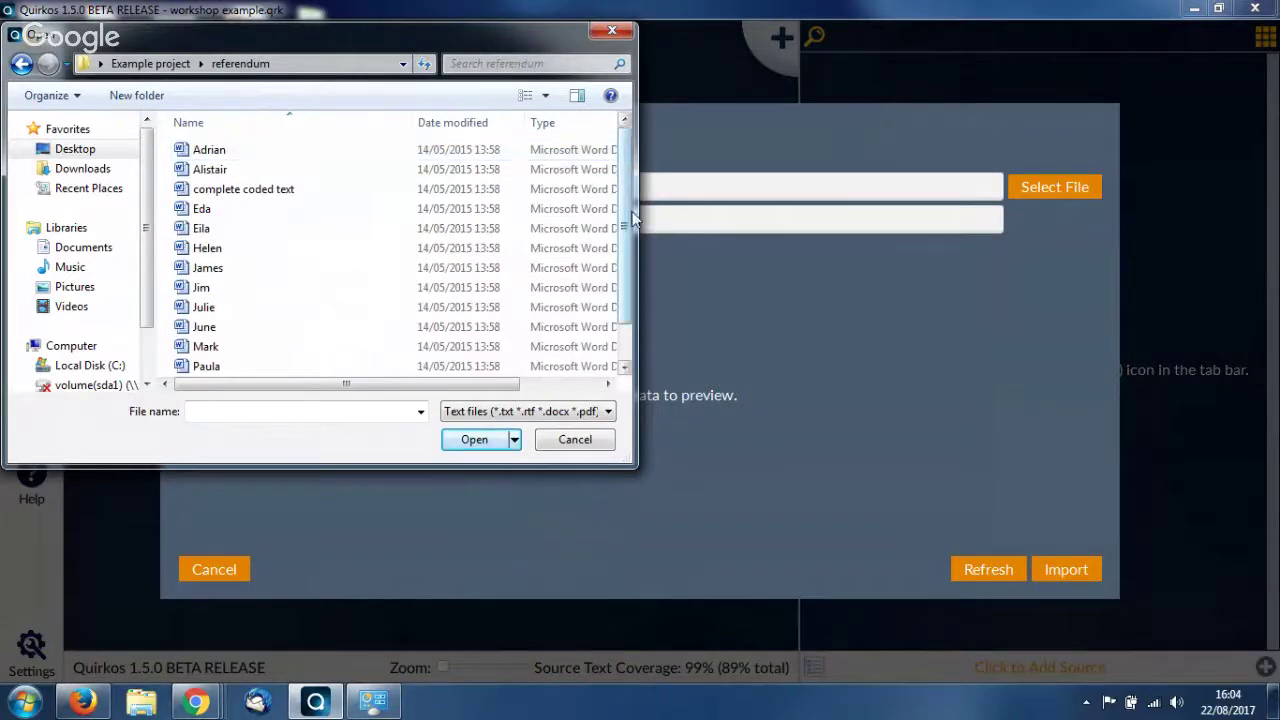
{"action": "left_click_drag", "start_coordinate": [628, 213], "coordinate": [624, 272]}
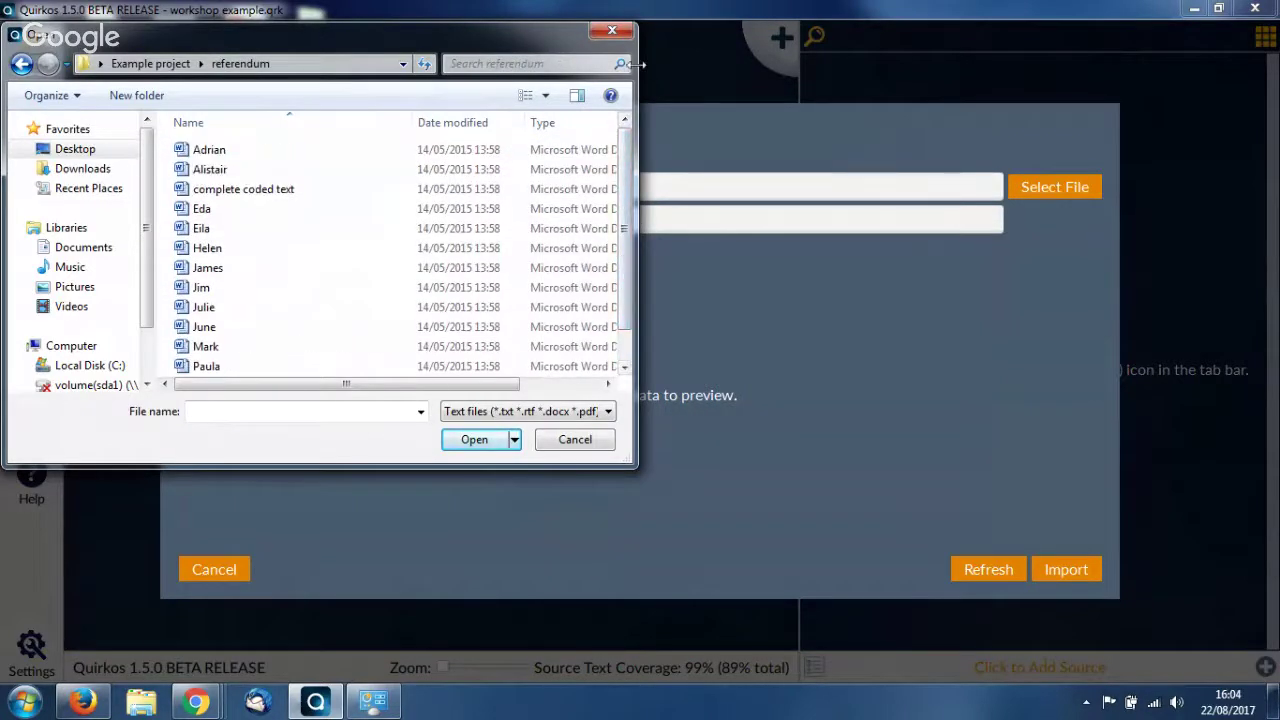
{"action": "left_click", "coordinate": [218, 151]}
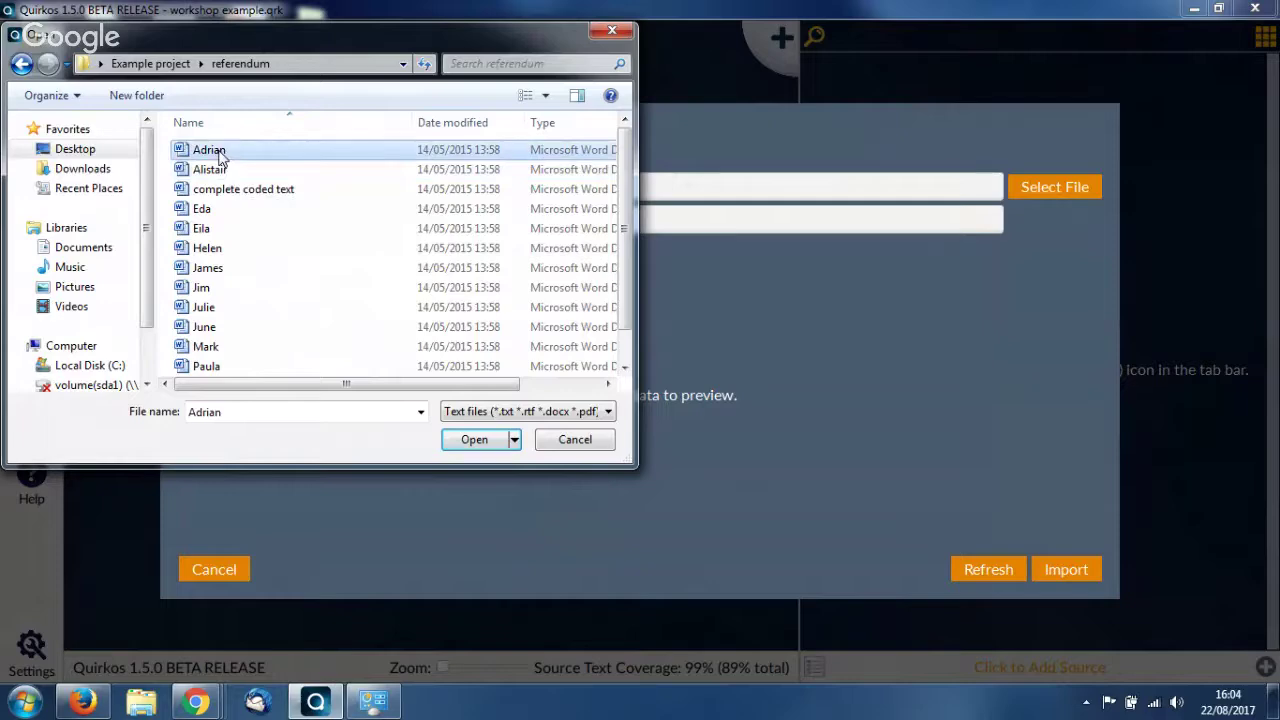
{"action": "double_click", "coordinate": [218, 150]}
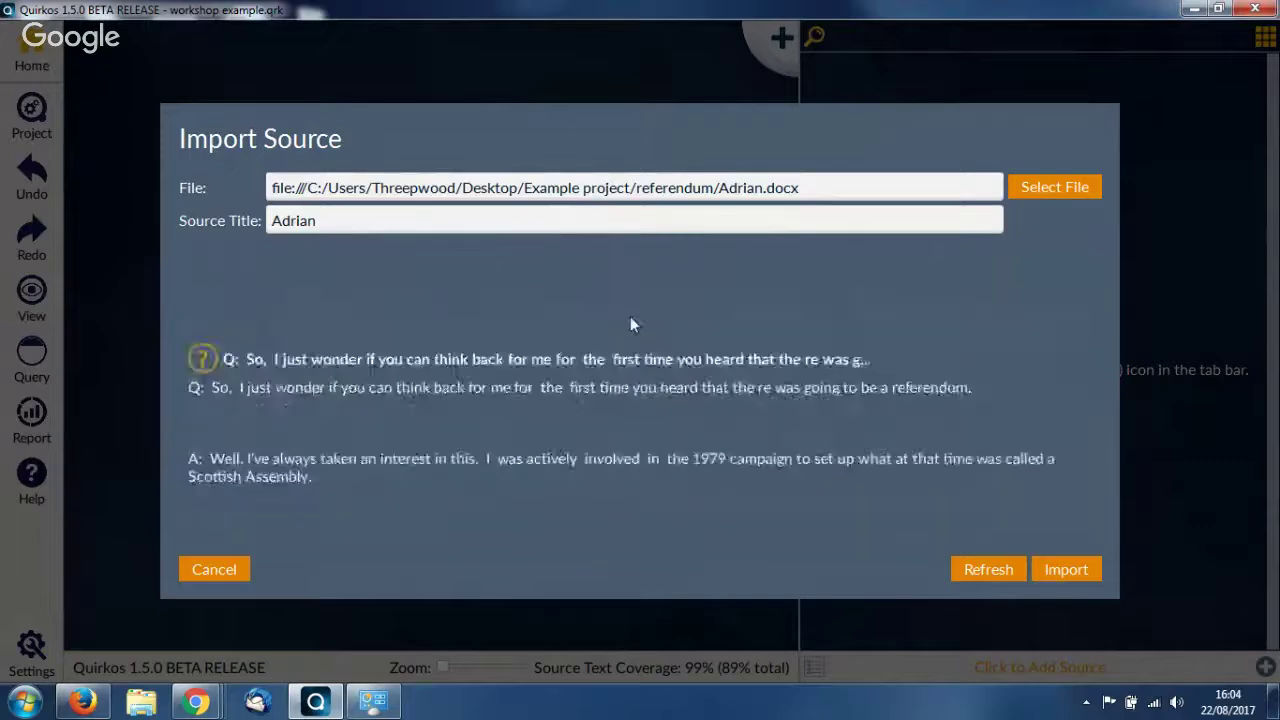
{"action": "left_click", "coordinate": [1081, 574]}
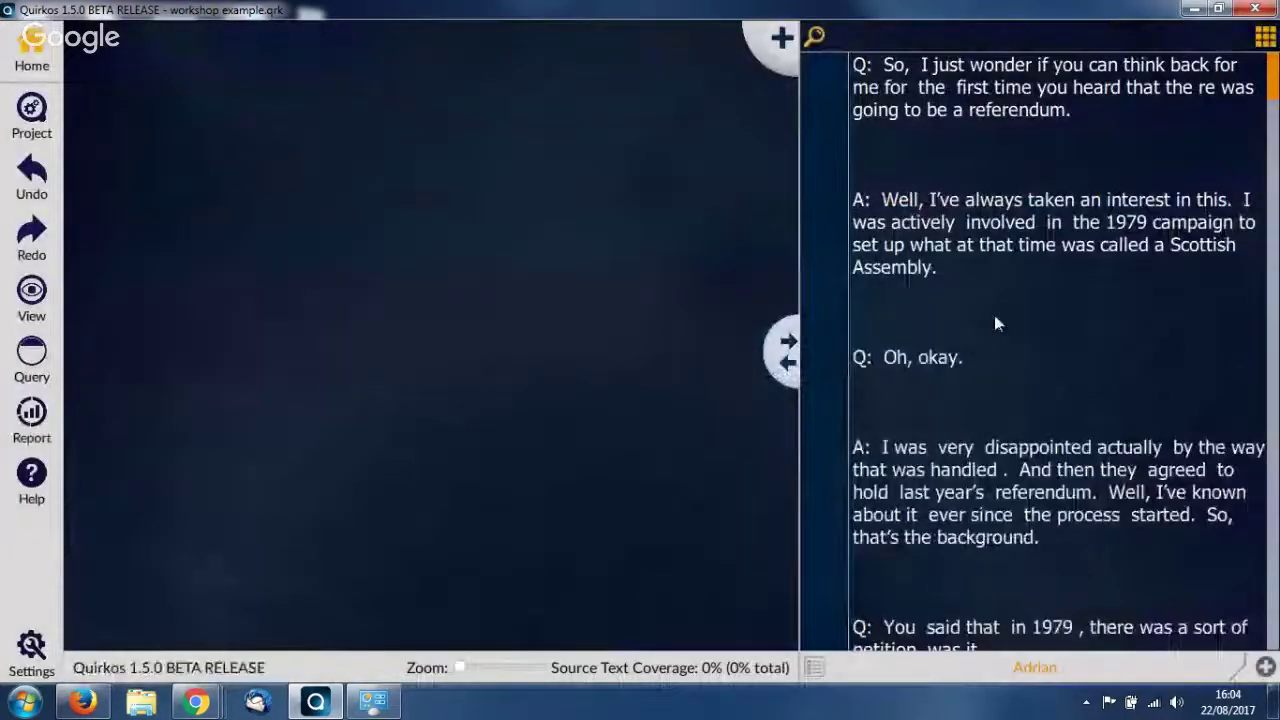
Step: Scroll through the Adrian transcript in the source pane
{"action": "scroll", "coordinate": [994, 315], "scroll_direction": "down", "scroll_amount": 15}
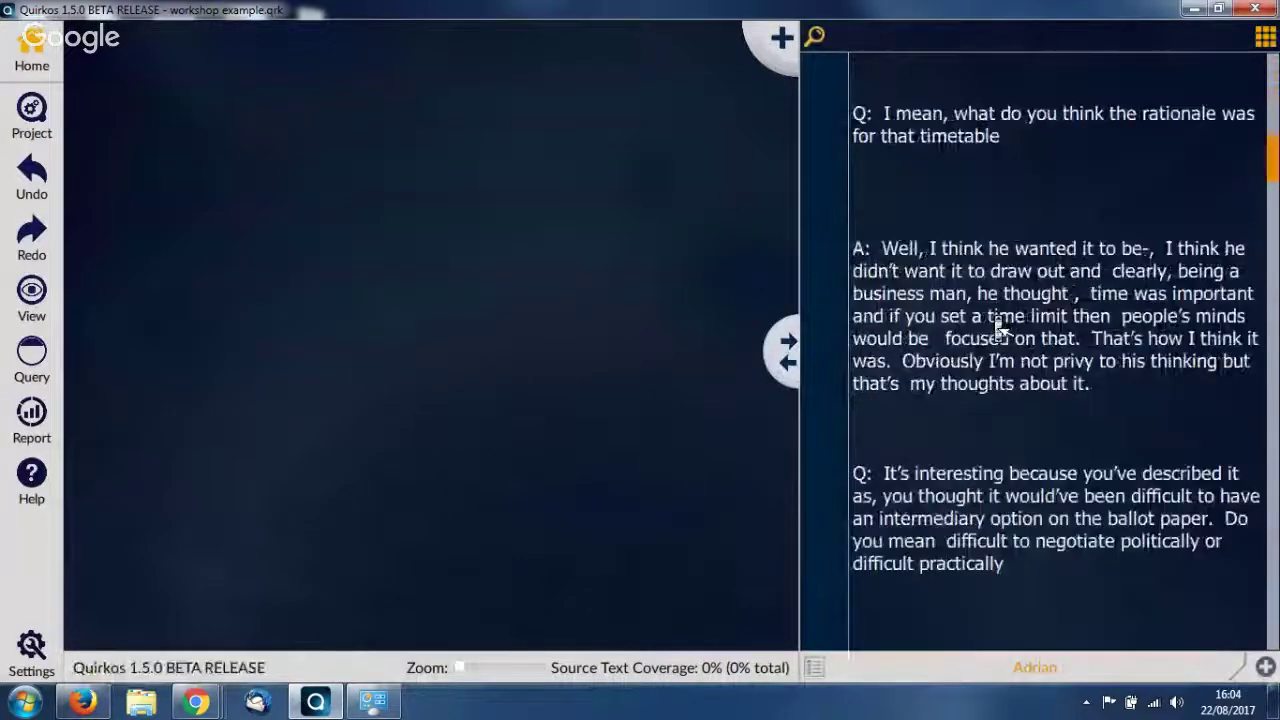
{"action": "scroll", "coordinate": [1000, 330], "scroll_direction": "down", "scroll_amount": 20}
{"action": "left_click", "coordinate": [1277, 352]}
{"action": "scroll", "coordinate": [1114, 251], "scroll_direction": "up", "scroll_amount": 20}
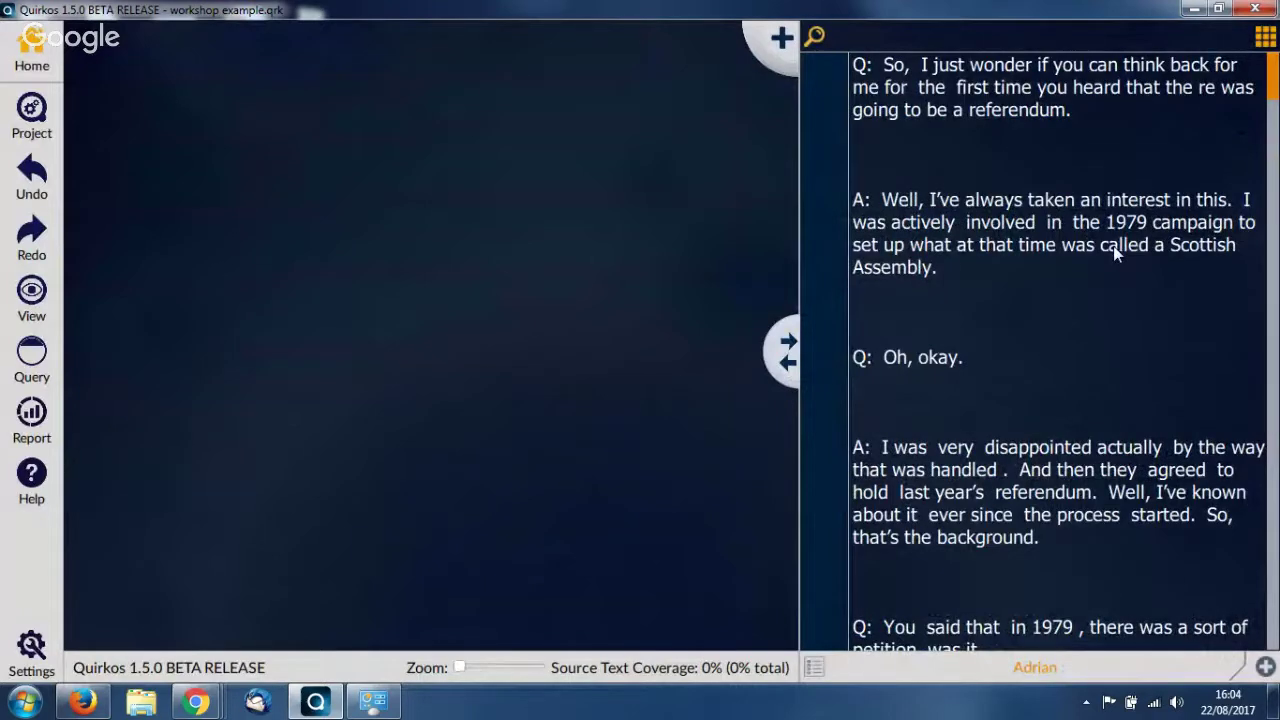
Step: Import Alistair.docx from Desktop > Example project > referendum as a second source
{"action": "left_click", "coordinate": [1272, 672]}
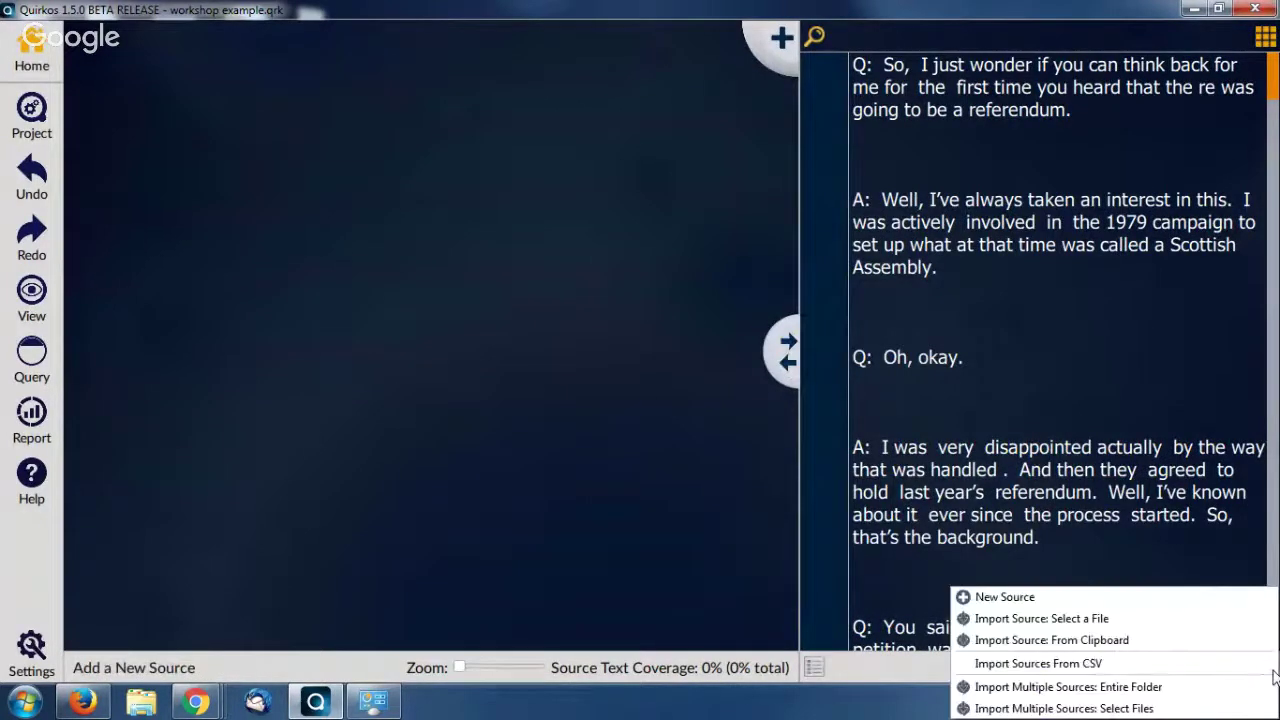
{"action": "left_click", "coordinate": [1143, 618]}
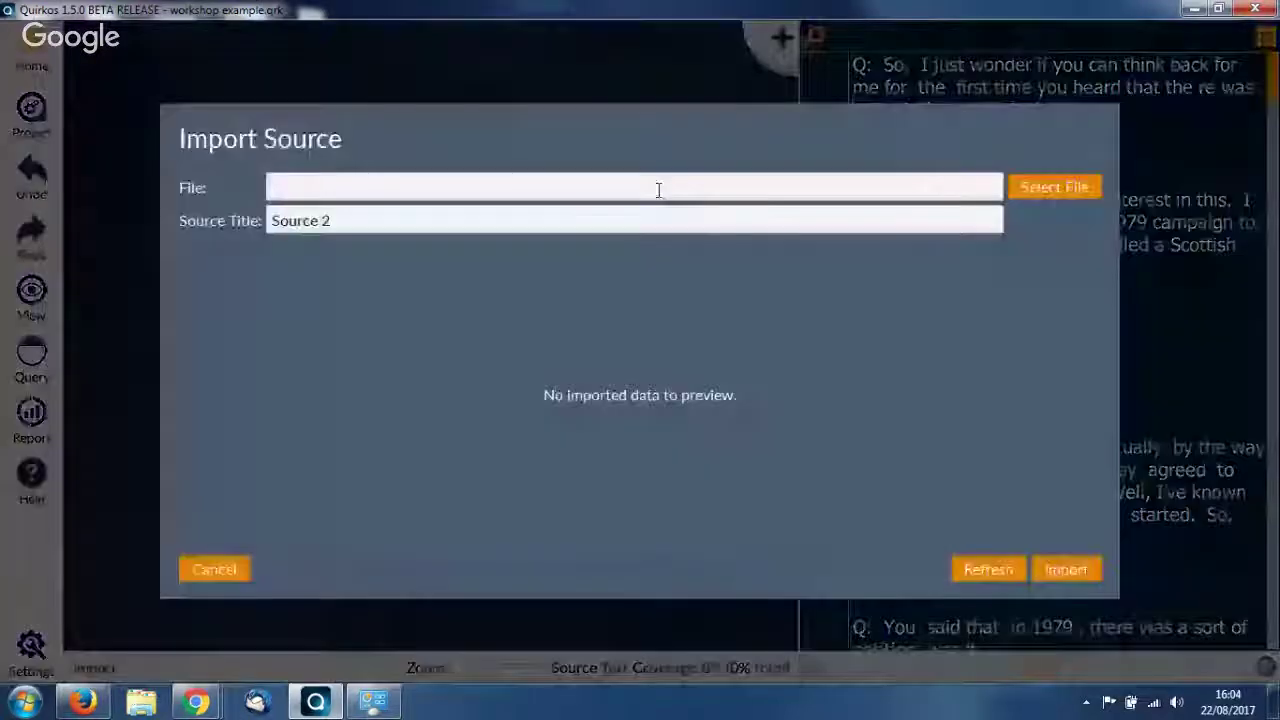
{"action": "left_click", "coordinate": [1062, 189]}
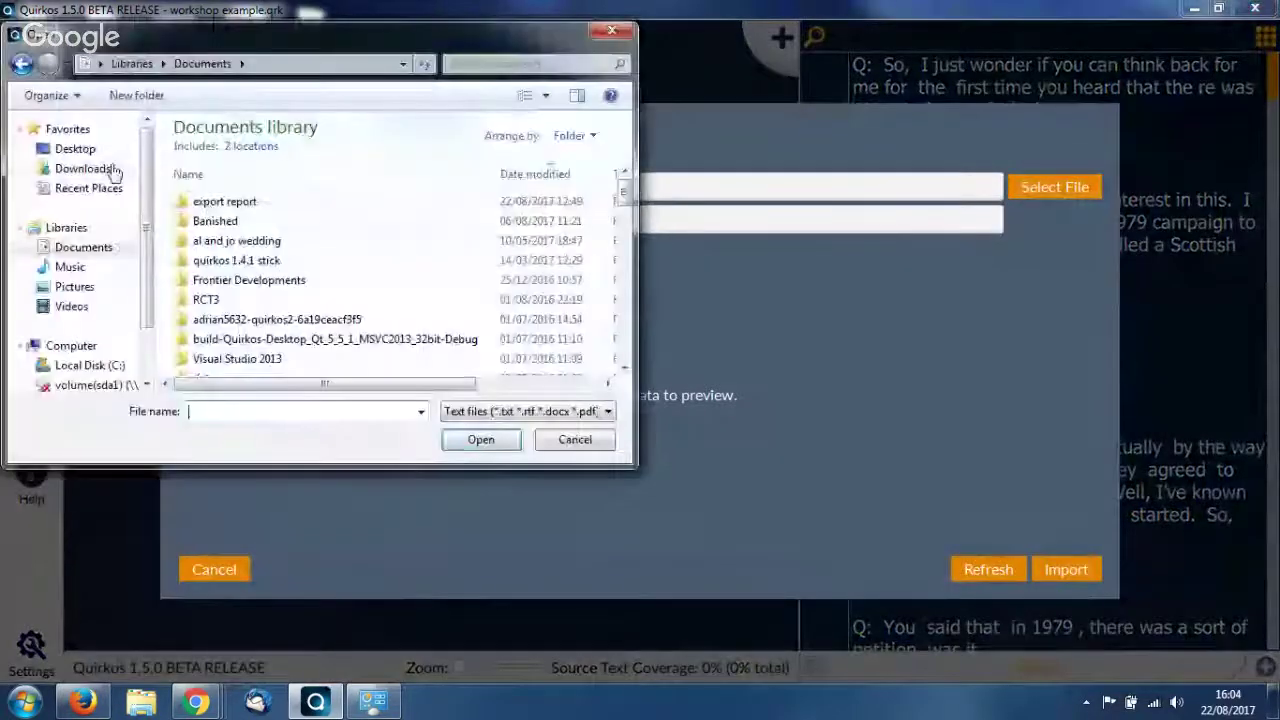
{"action": "left_click", "coordinate": [76, 149]}
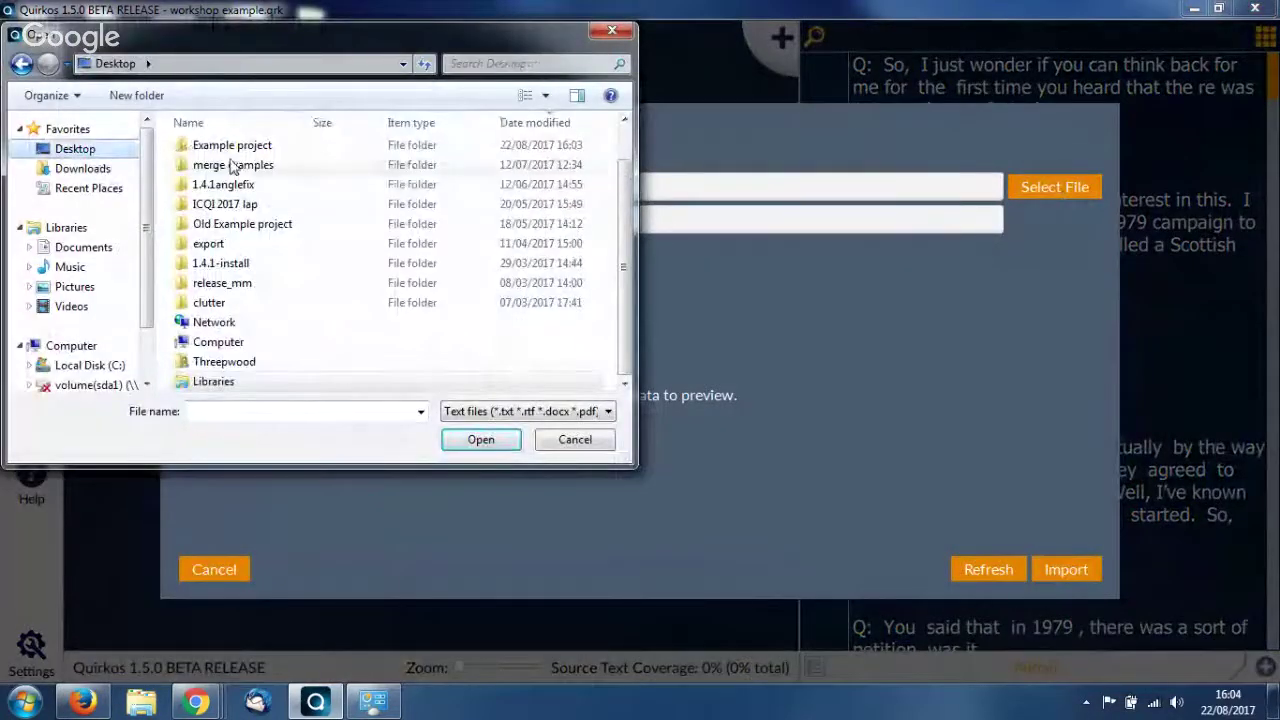
{"action": "double_click", "coordinate": [250, 146]}
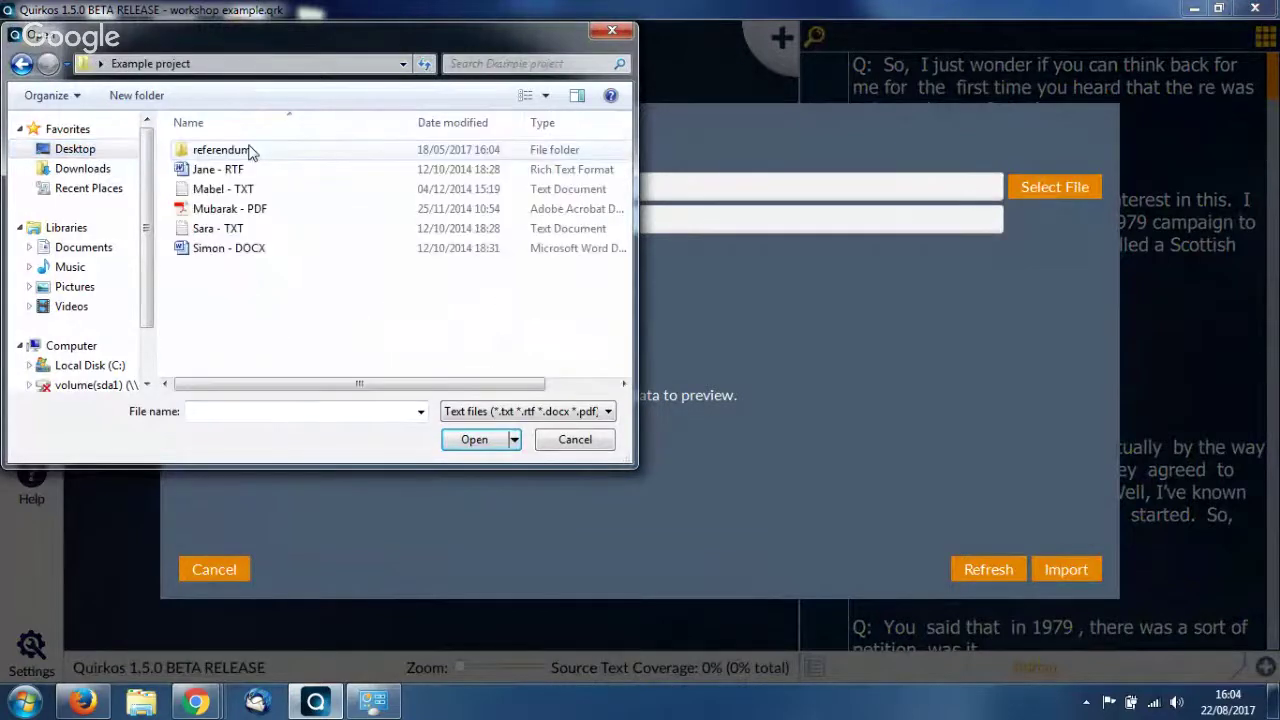
{"action": "double_click", "coordinate": [250, 151]}
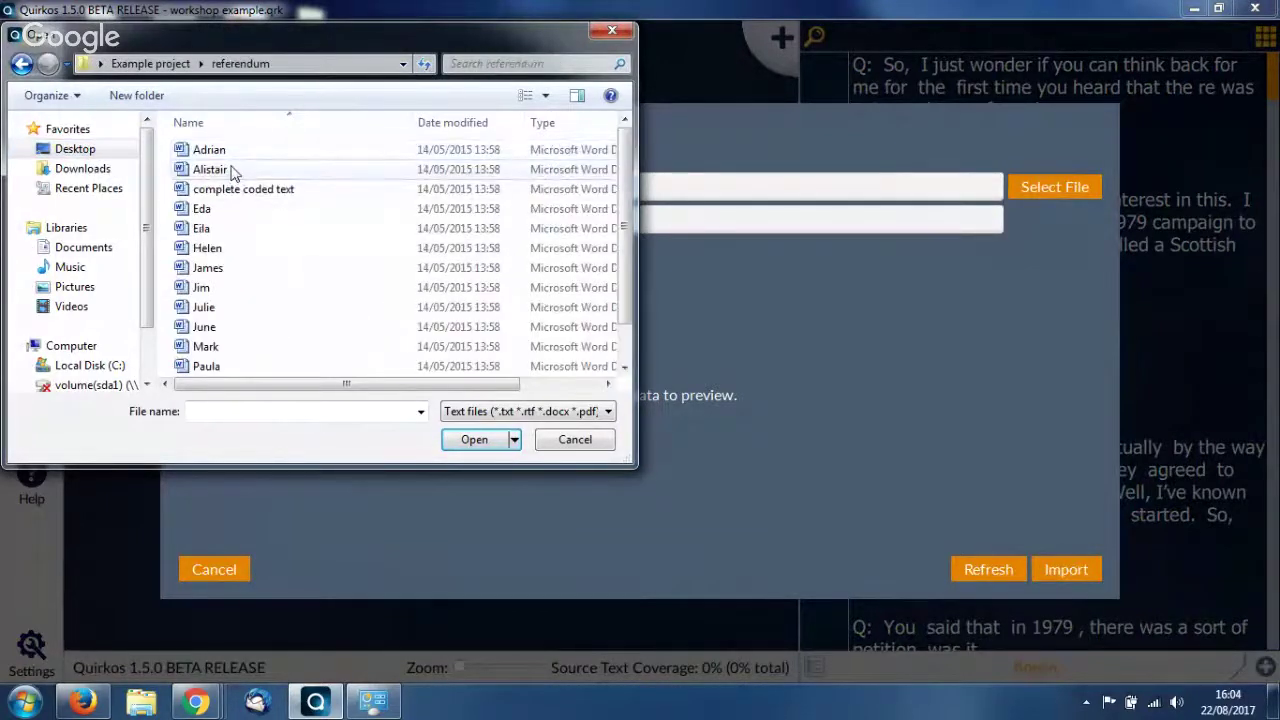
{"action": "double_click", "coordinate": [231, 171]}
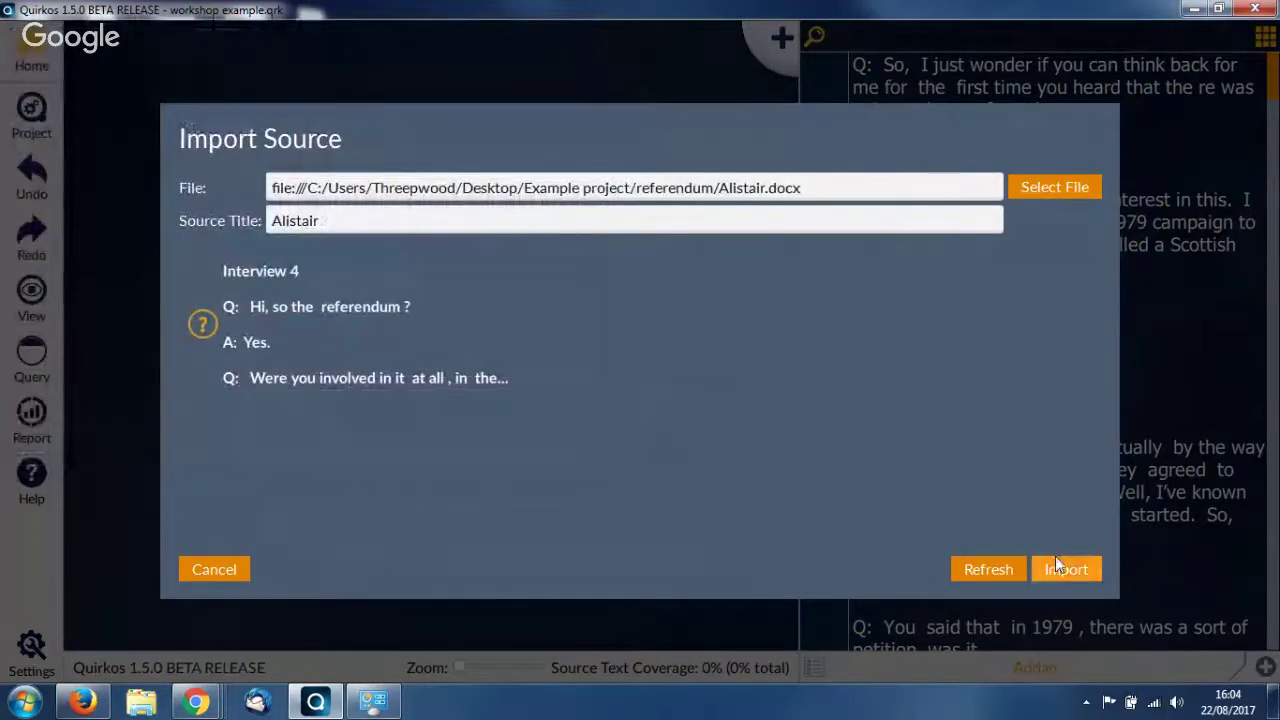
{"action": "left_click", "coordinate": [1057, 567]}
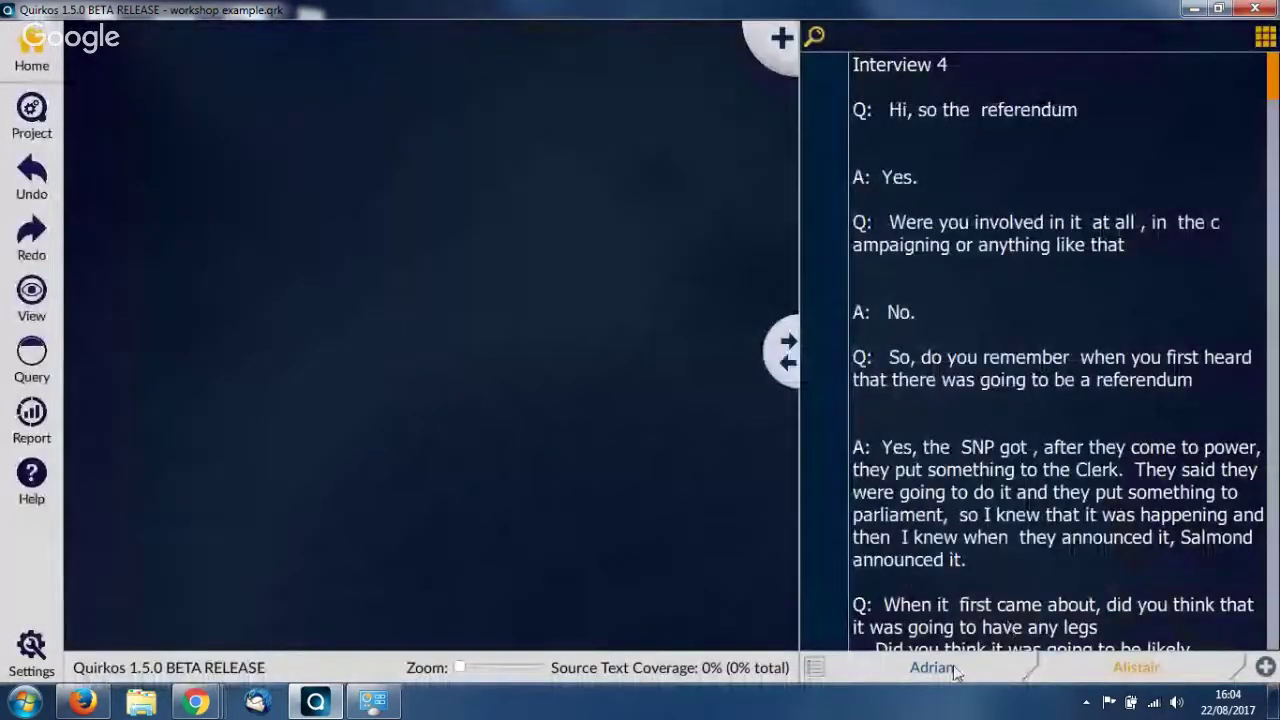
Step: Switch from the Alistair transcript to Adrian's, then look over the All Sources list
{"action": "left_click", "coordinate": [1112, 668]}
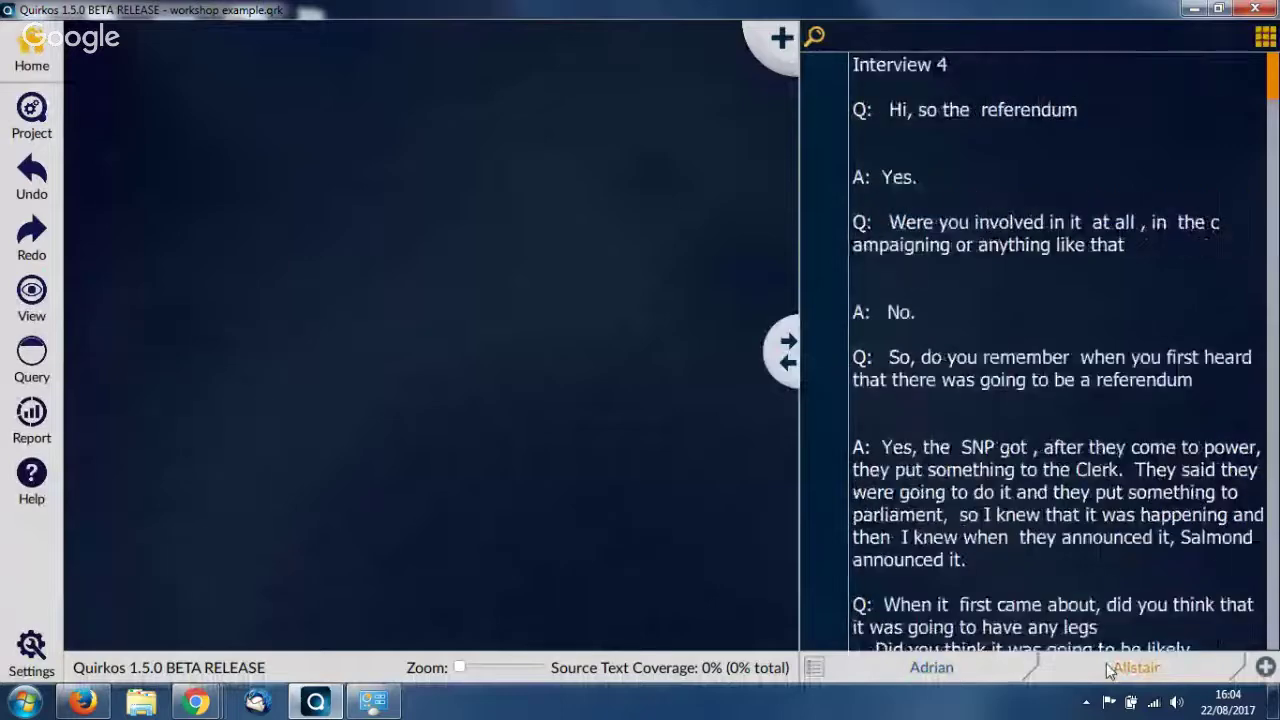
{"action": "left_click", "coordinate": [980, 668]}
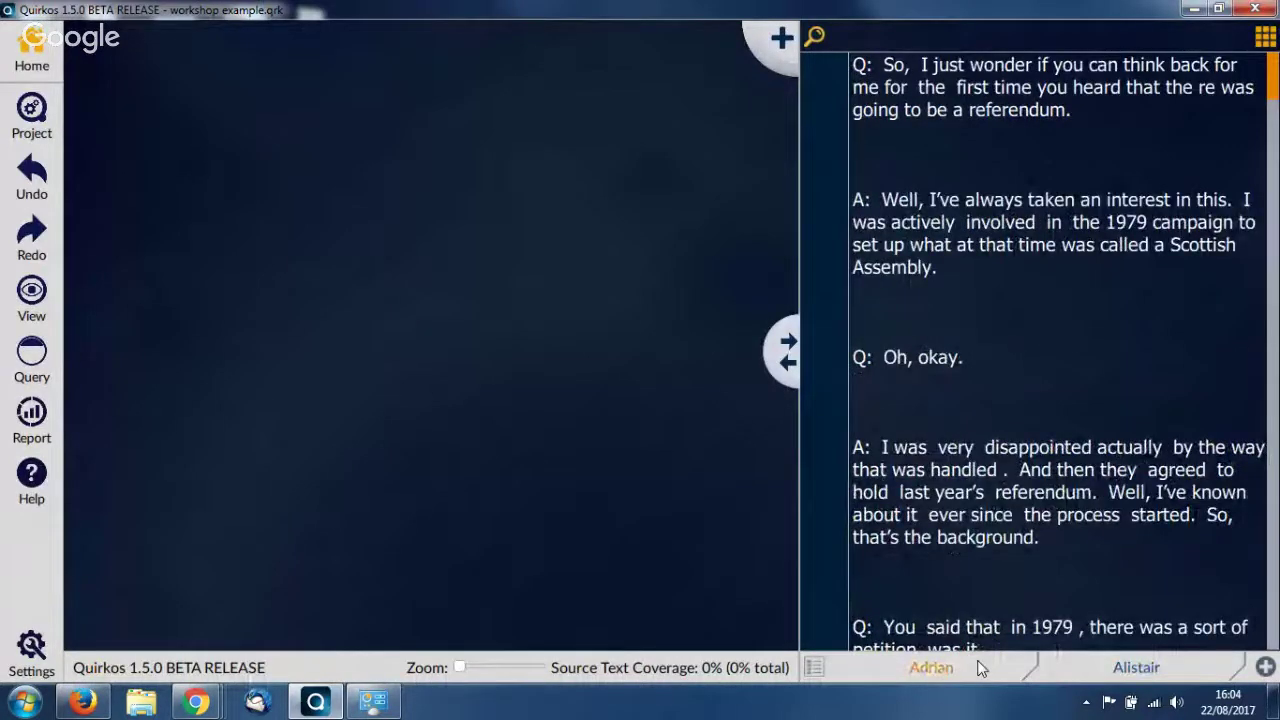
{"action": "left_click", "coordinate": [812, 668]}
{"action": "scroll", "coordinate": [1060, 287], "scroll_direction": "down", "scroll_amount": 3}
{"action": "scroll", "coordinate": [1062, 289], "scroll_direction": "up", "scroll_amount": 3}
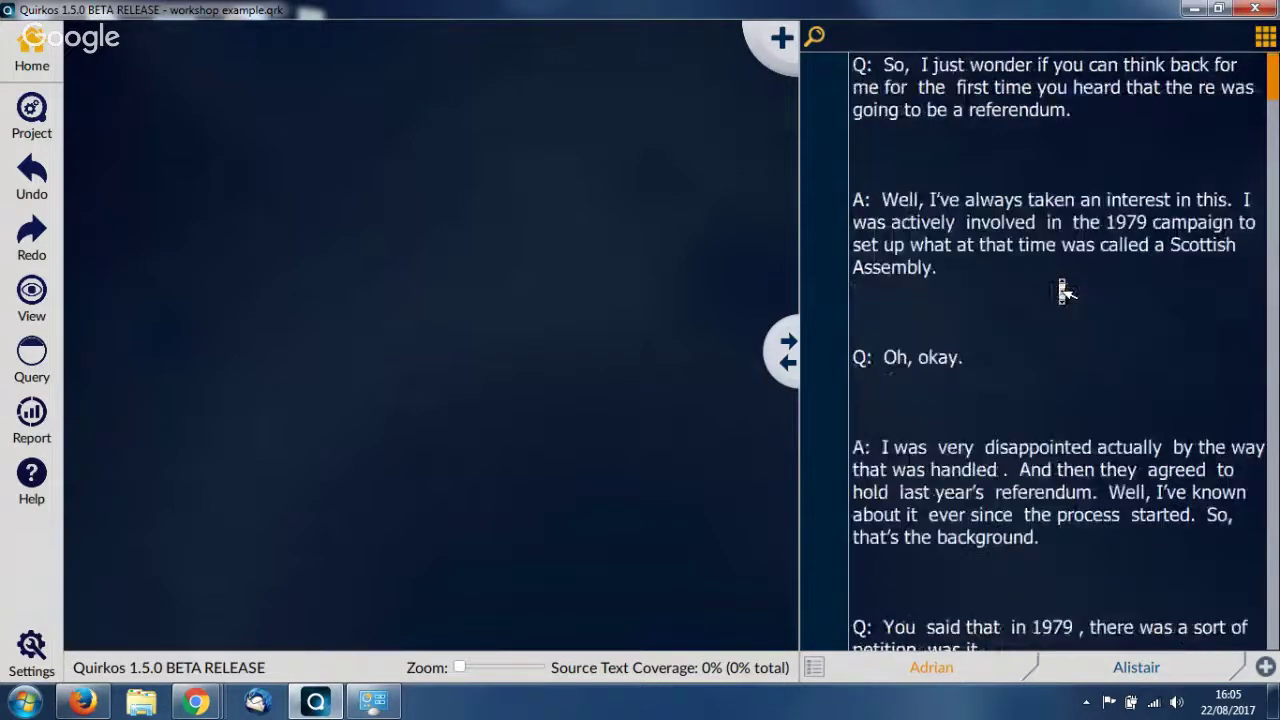
Step: Add an Age property with value 37 to the Adrian source
{"action": "left_click", "coordinate": [1266, 42]}
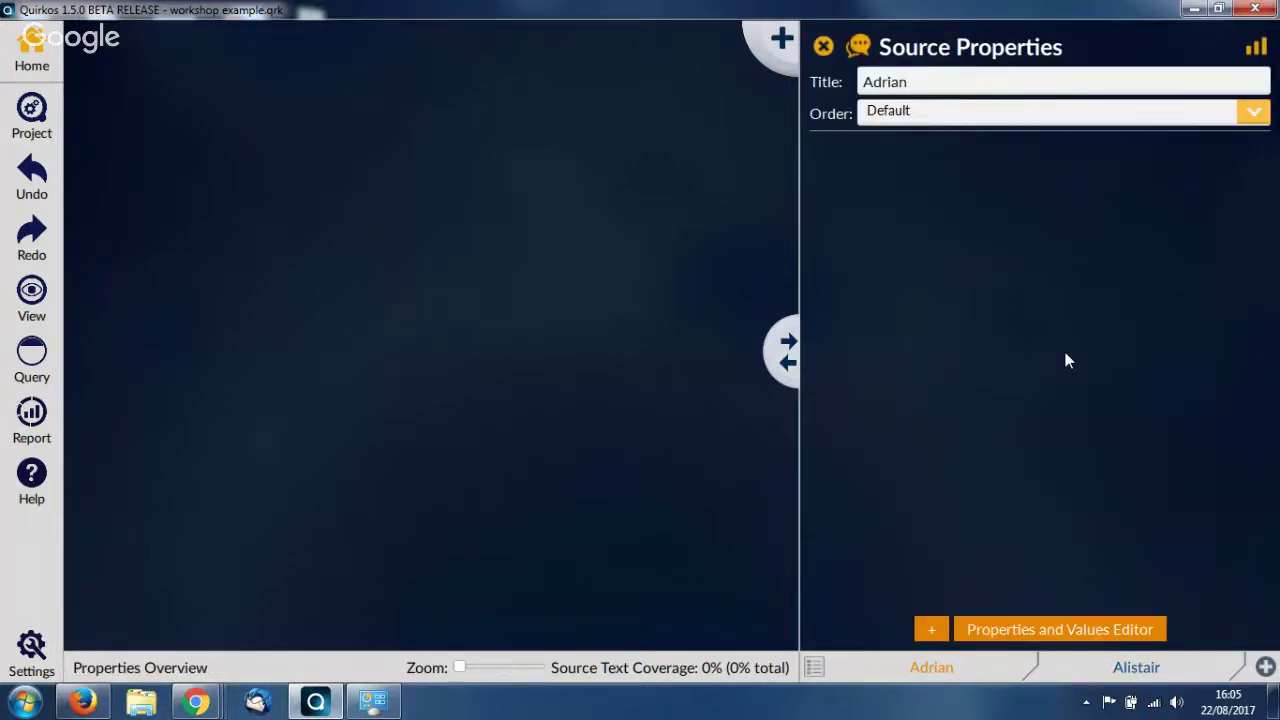
{"action": "left_click", "coordinate": [931, 630]}
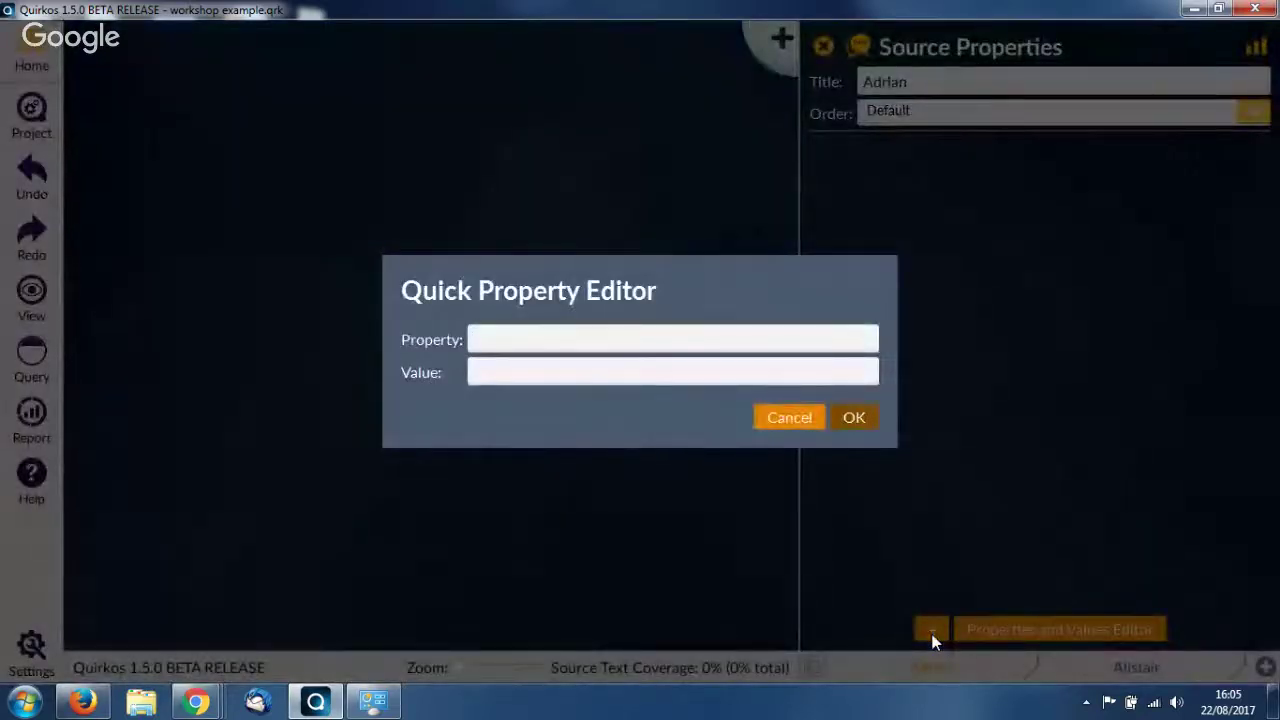
{"action": "type", "text": "Age"}
{"action": "left_click", "coordinate": [534, 370]}
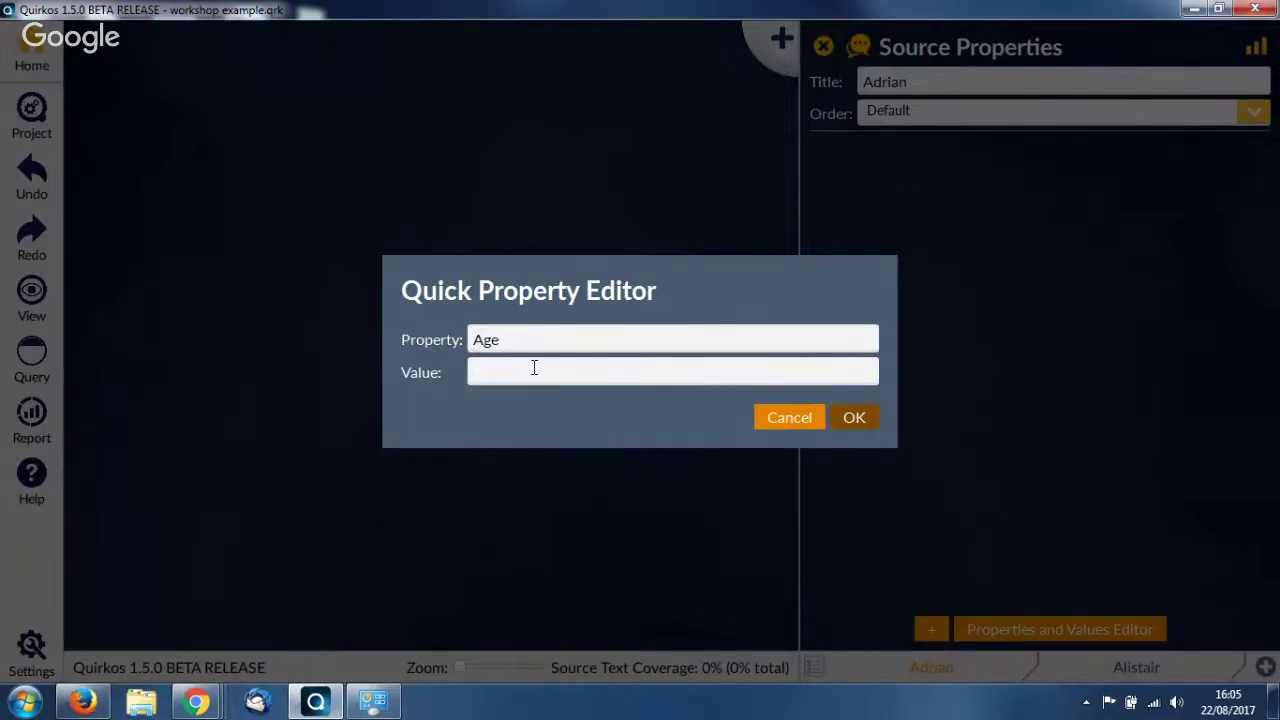
{"action": "type", "text": "37"}
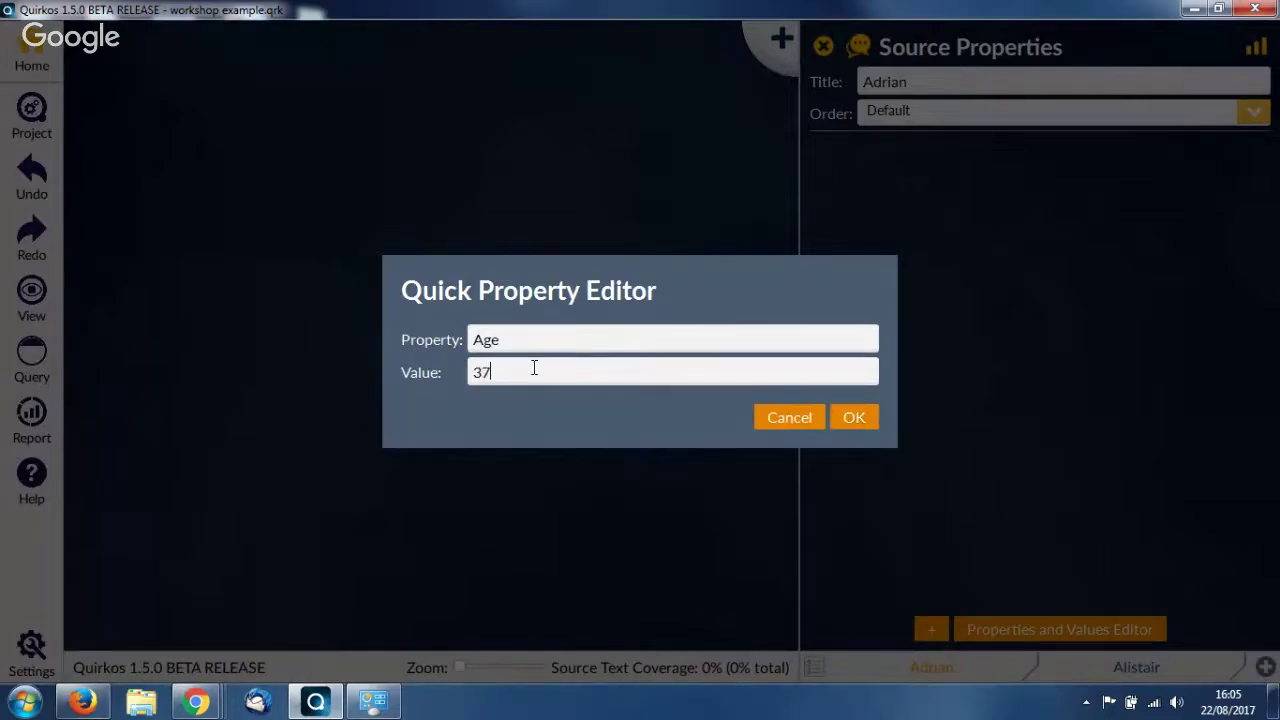
{"action": "left_click", "coordinate": [861, 420]}
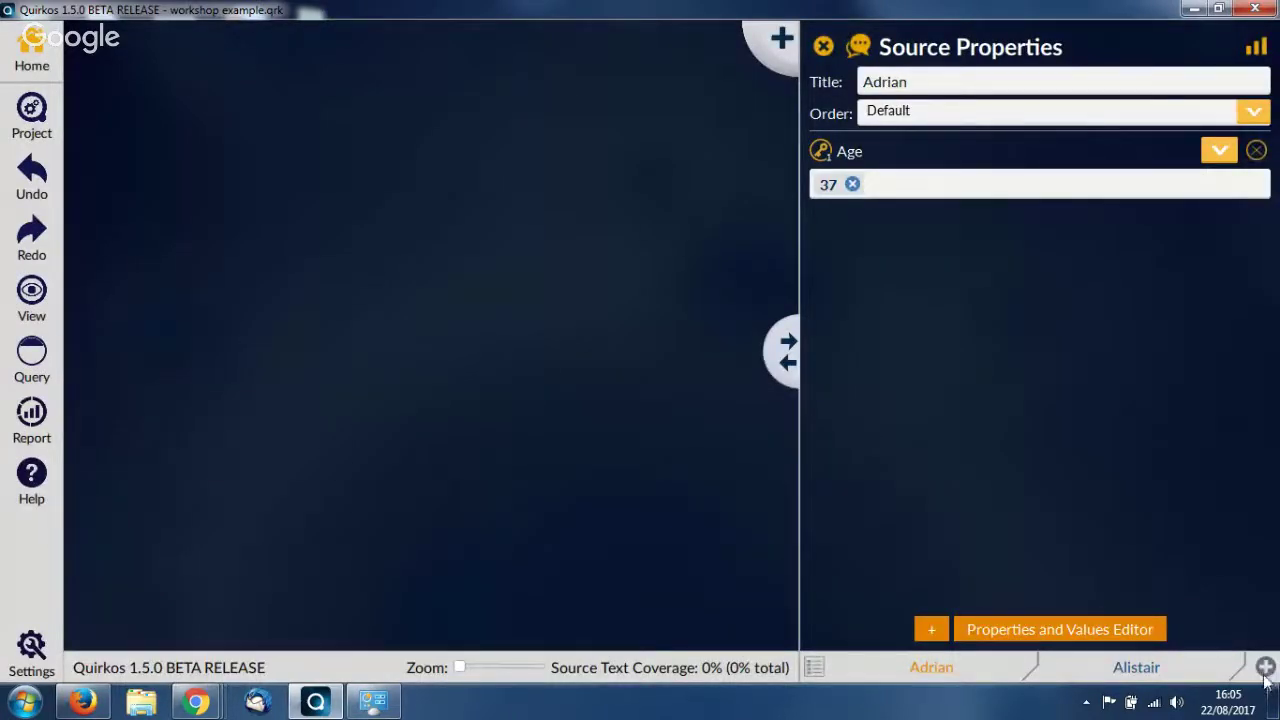
Step: Give the Alistair source a new Age value of 42
{"action": "left_click", "coordinate": [1145, 664]}
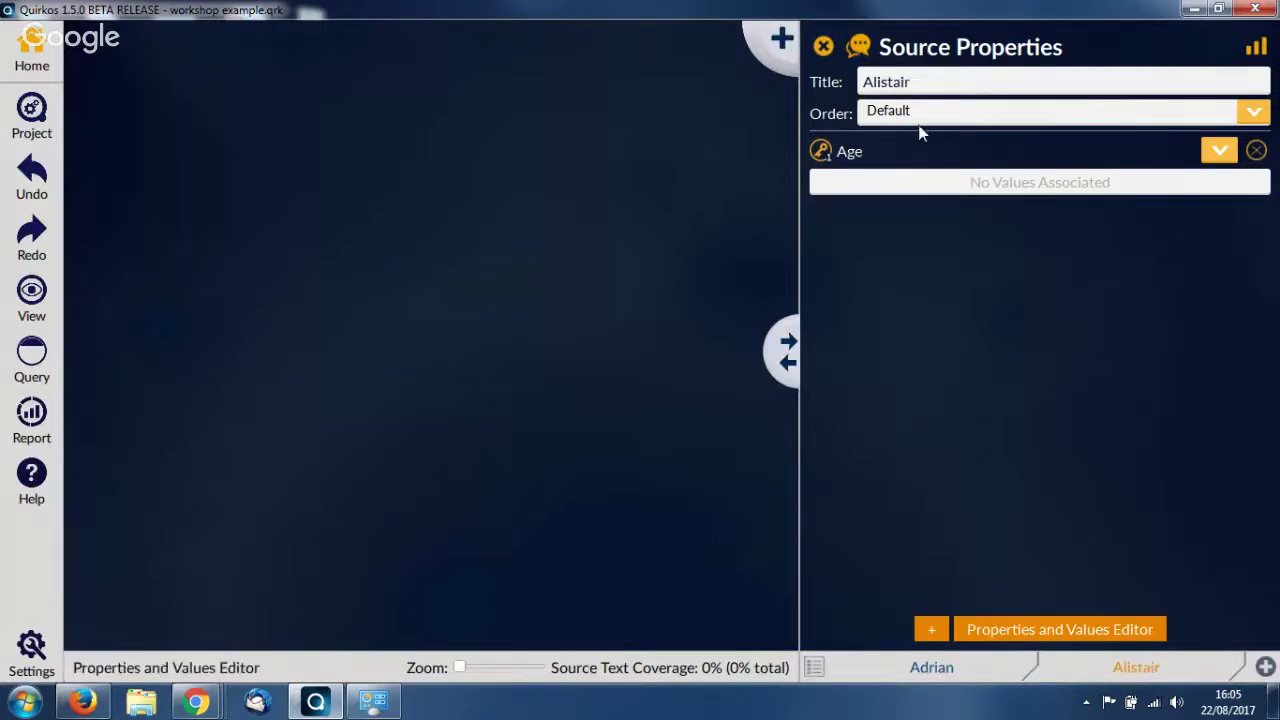
{"action": "left_click", "coordinate": [1219, 151]}
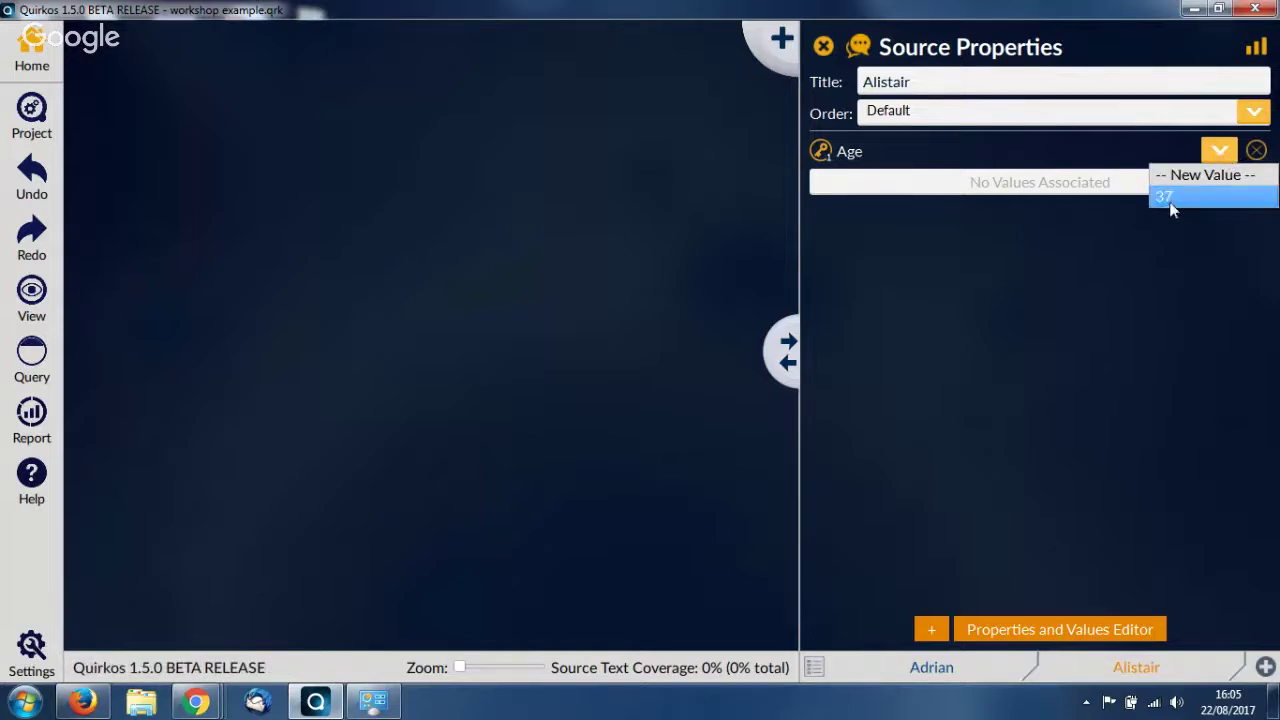
{"action": "left_click", "coordinate": [1172, 200]}
{"action": "left_click", "coordinate": [1219, 149]}
{"action": "left_click", "coordinate": [1209, 175]}
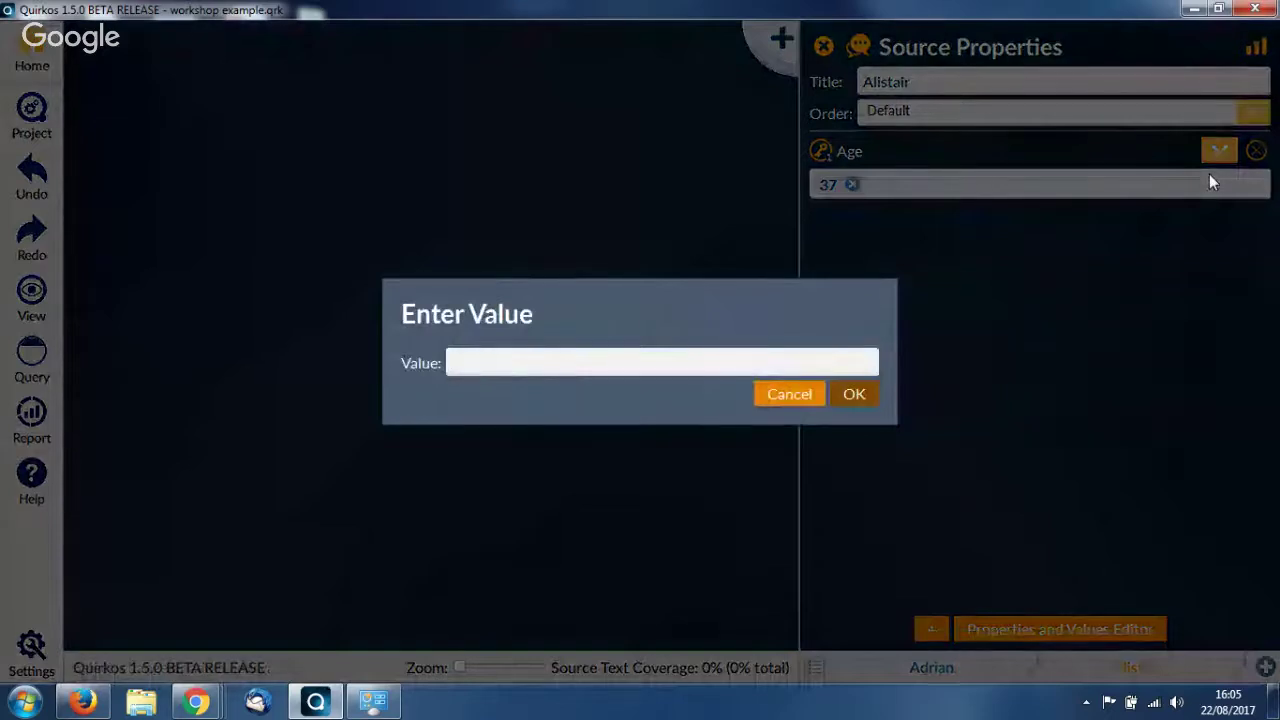
{"action": "type", "text": "42"}
{"action": "key", "text": "Return"}
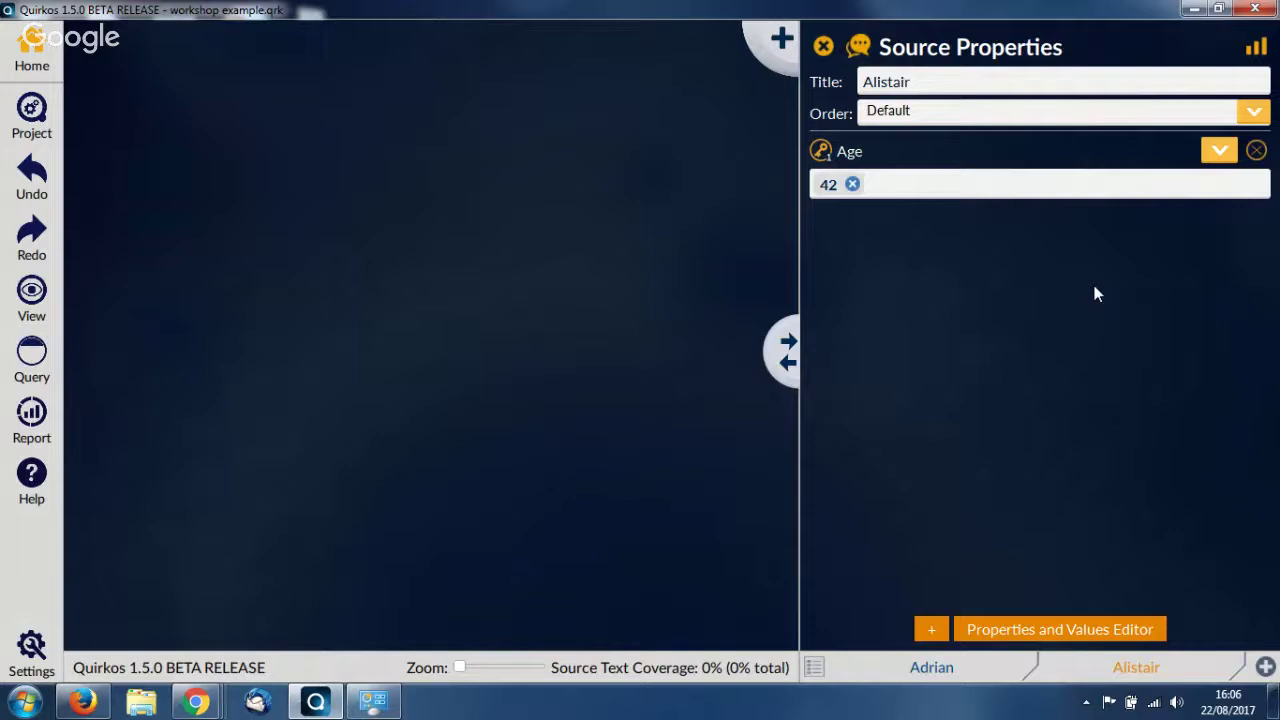
{"action": "left_click", "coordinate": [822, 48]}
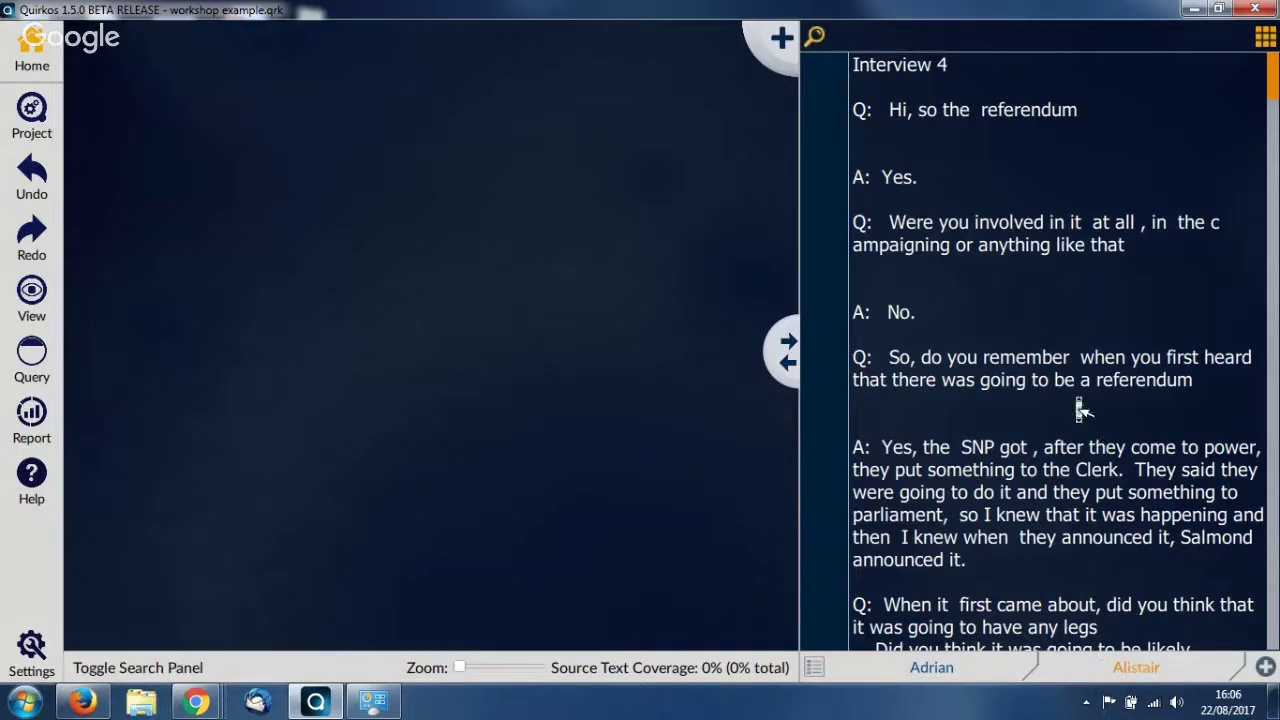
Step: Scroll the Interview 4 transcript, then add a new quirk to the canvas
{"action": "scroll", "coordinate": [1080, 410], "scroll_direction": "down", "scroll_amount": 10}
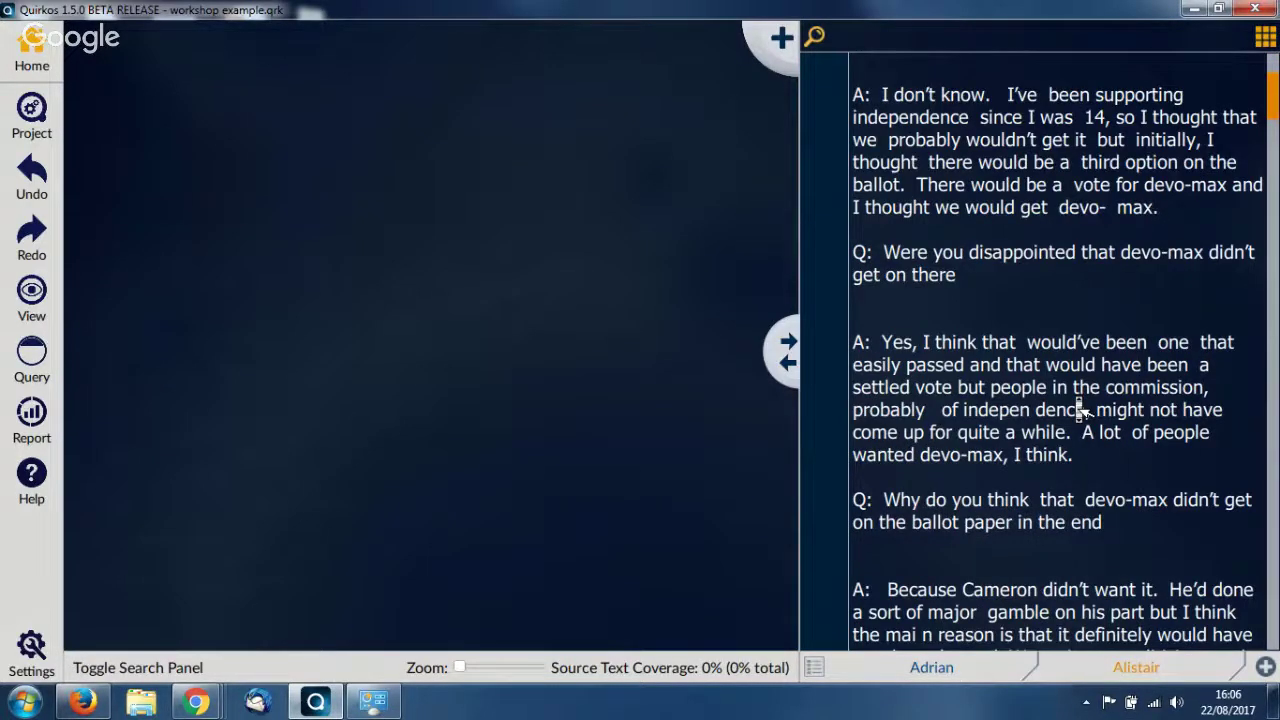
{"action": "scroll", "coordinate": [1080, 410], "scroll_direction": "up", "scroll_amount": 10}
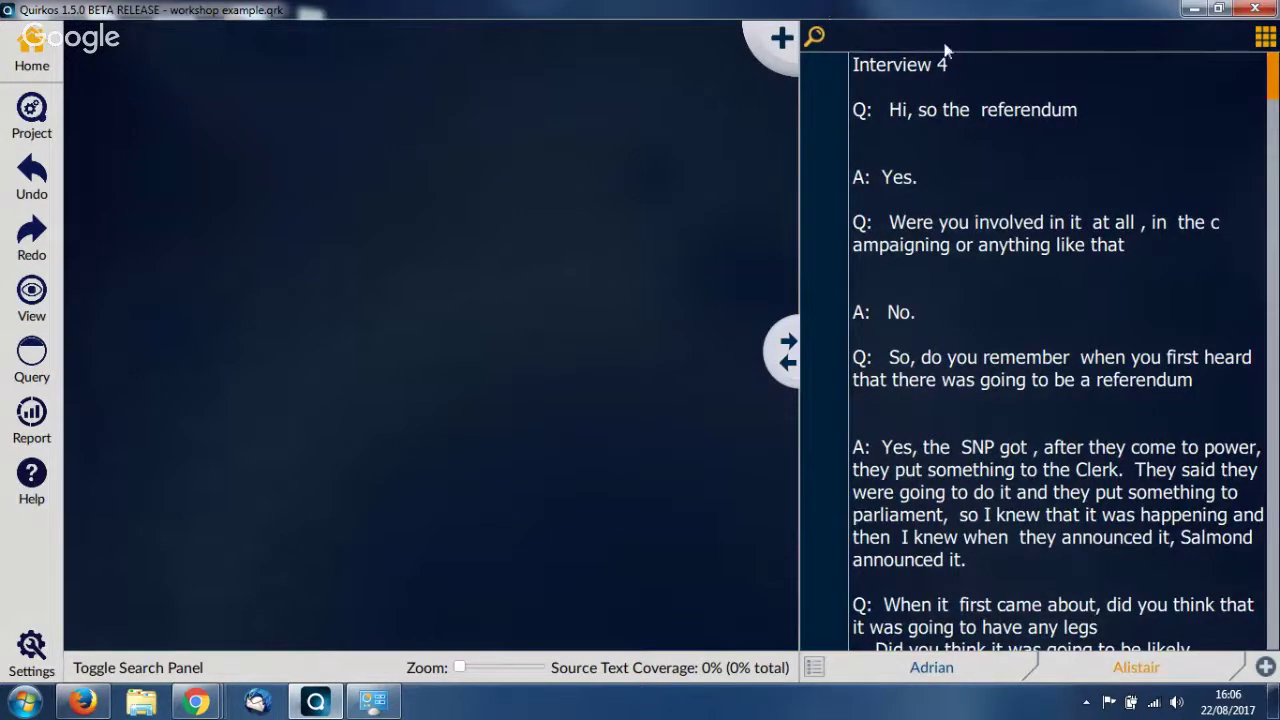
{"action": "left_click", "coordinate": [770, 42]}
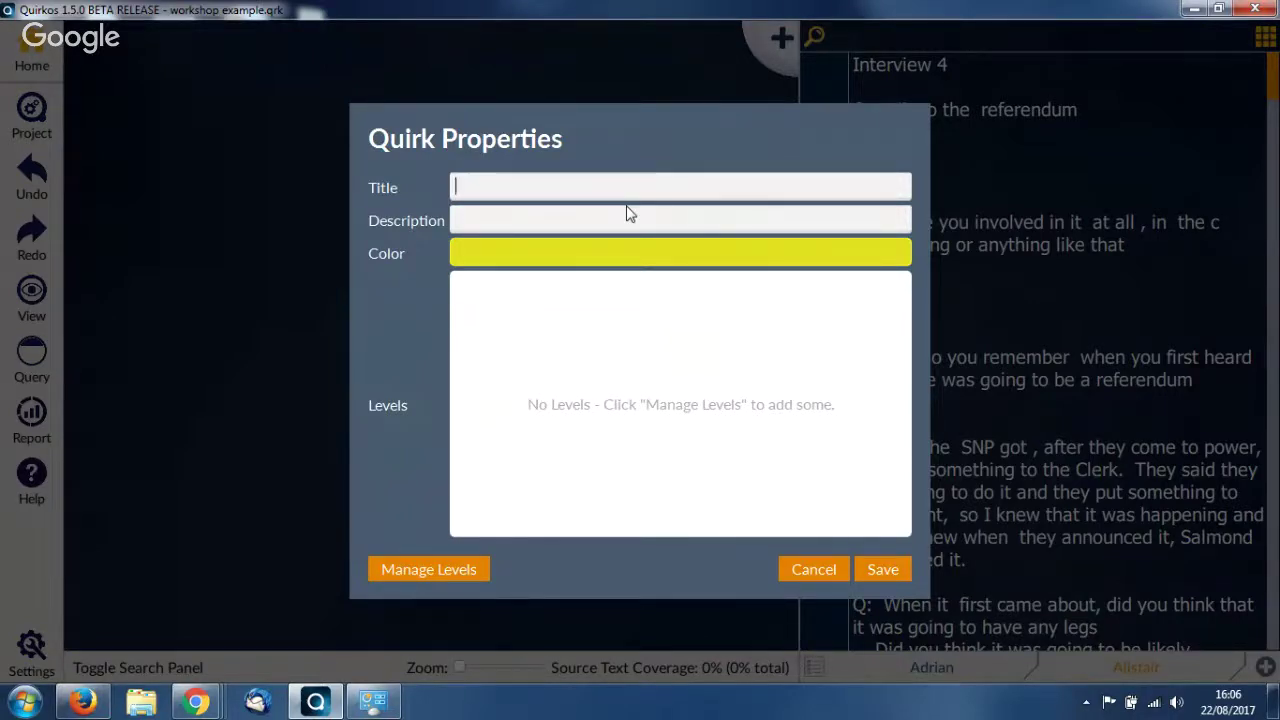
Step: Title the quirk 'First Heard' with description 'When you first heard about the referendum'
{"action": "type", "text": "First Heard"}
{"action": "left_click", "coordinate": [599, 216]}
{"action": "type", "text": "w"}
{"action": "key", "text": "BackSpace"}
{"action": "key", "text": "Caps_Lock"}
{"action": "type", "text": "When you firs"}
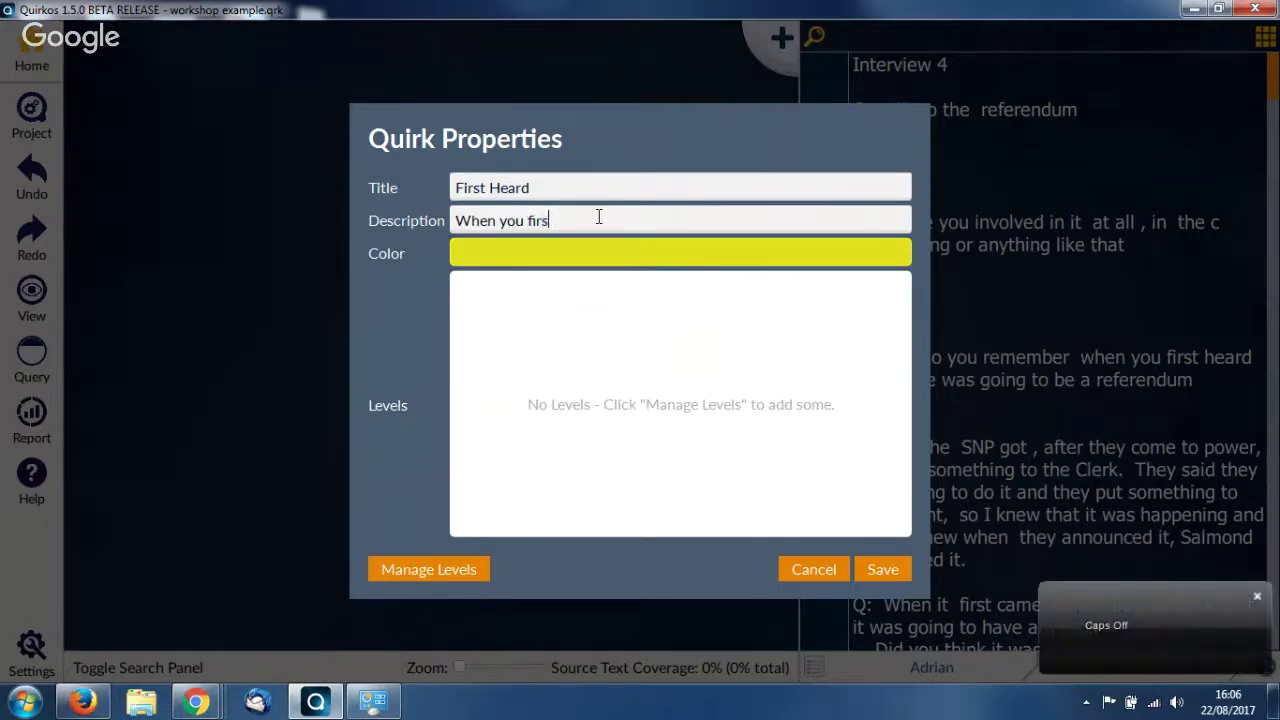
{"action": "type", "text": "t heard about the referendum"}
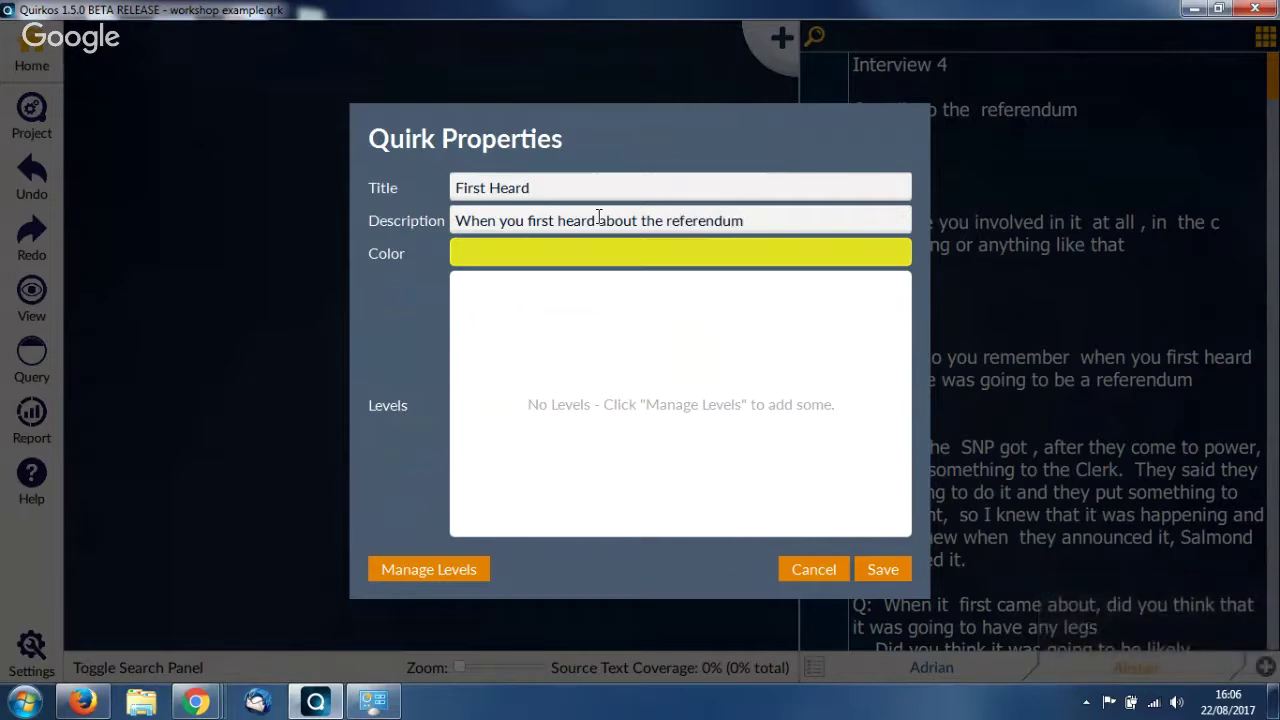
Step: Colour the quirk light green and save it
{"action": "left_click", "coordinate": [571, 255]}
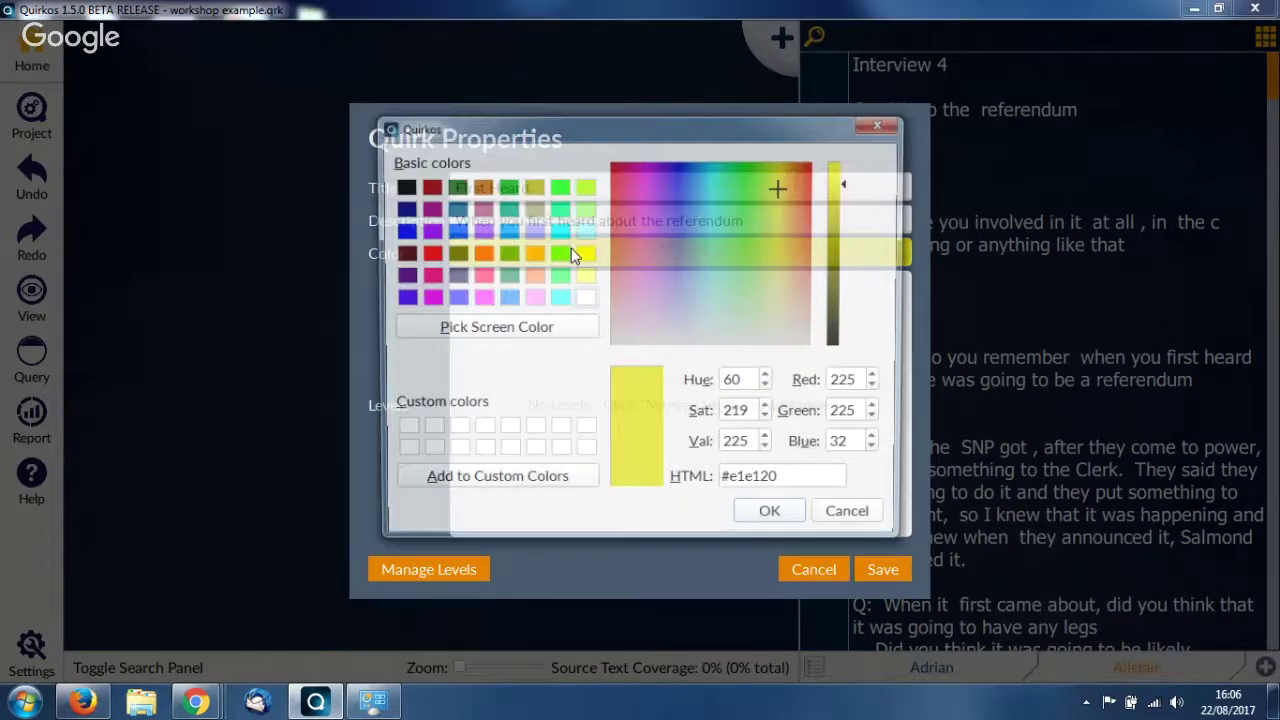
{"action": "left_click_drag", "start_coordinate": [734, 219], "coordinate": [699, 221]}
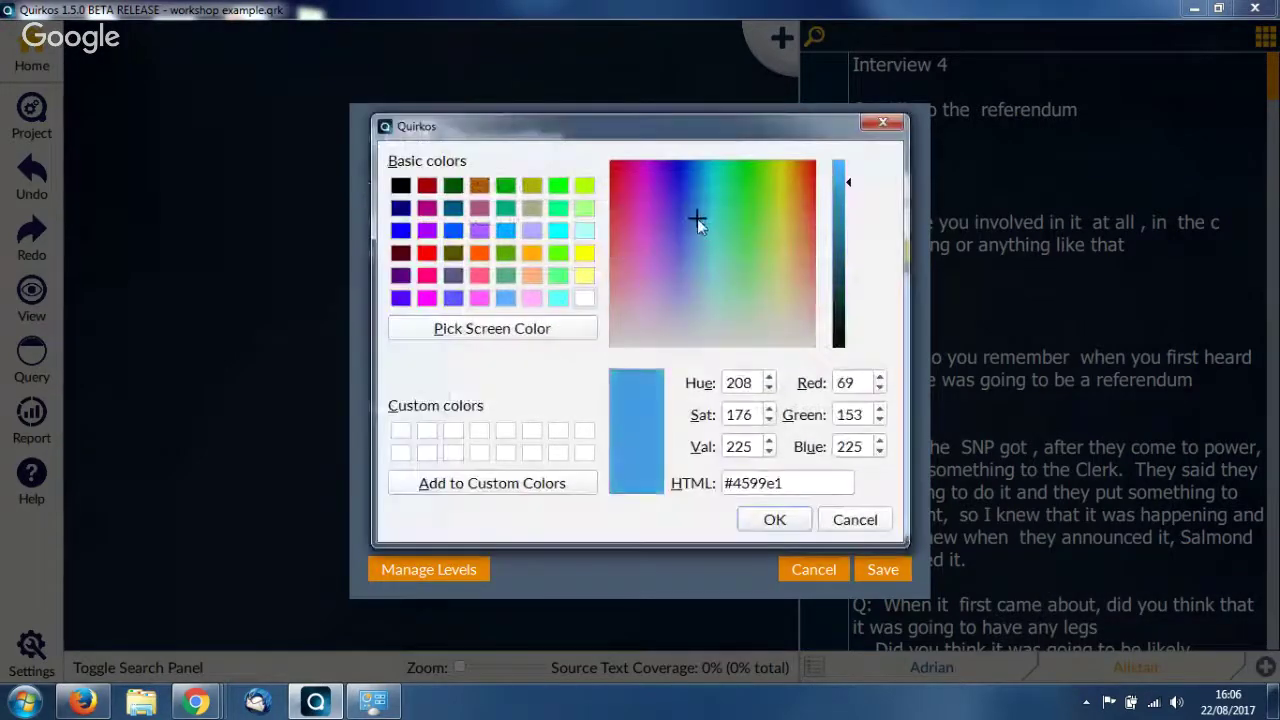
{"action": "left_click", "coordinate": [729, 281]}
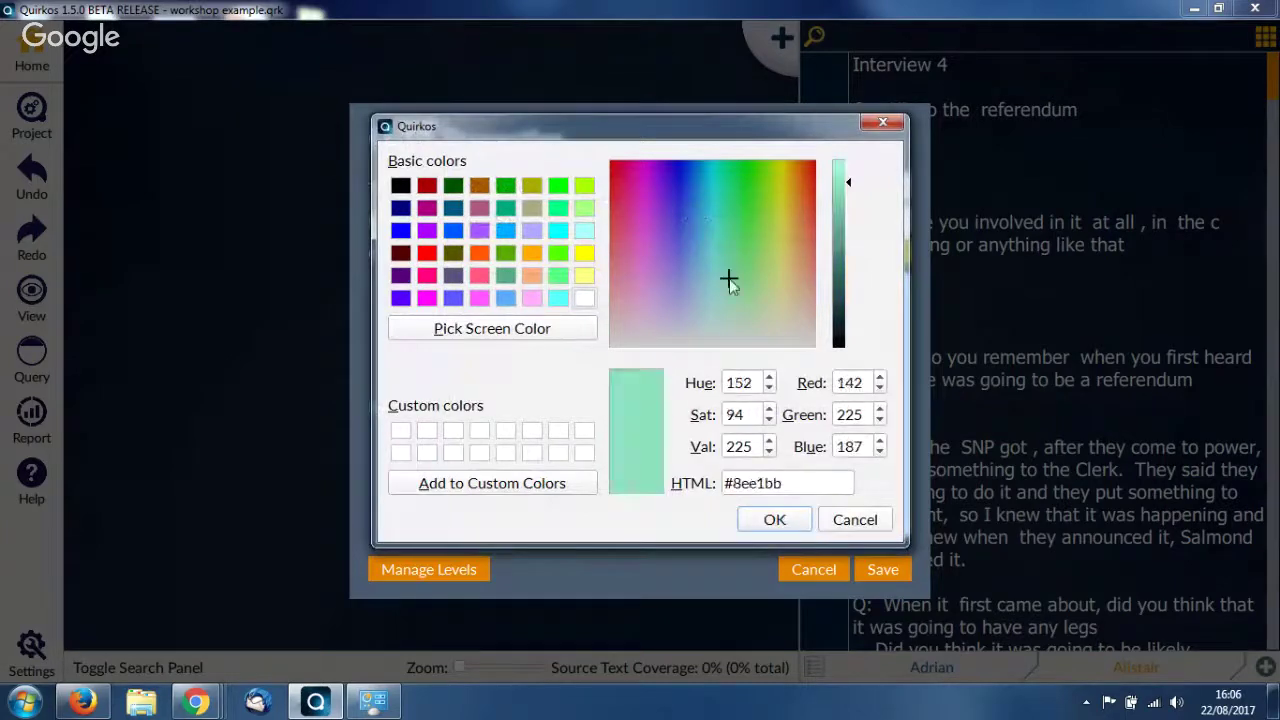
{"action": "left_click", "coordinate": [770, 520]}
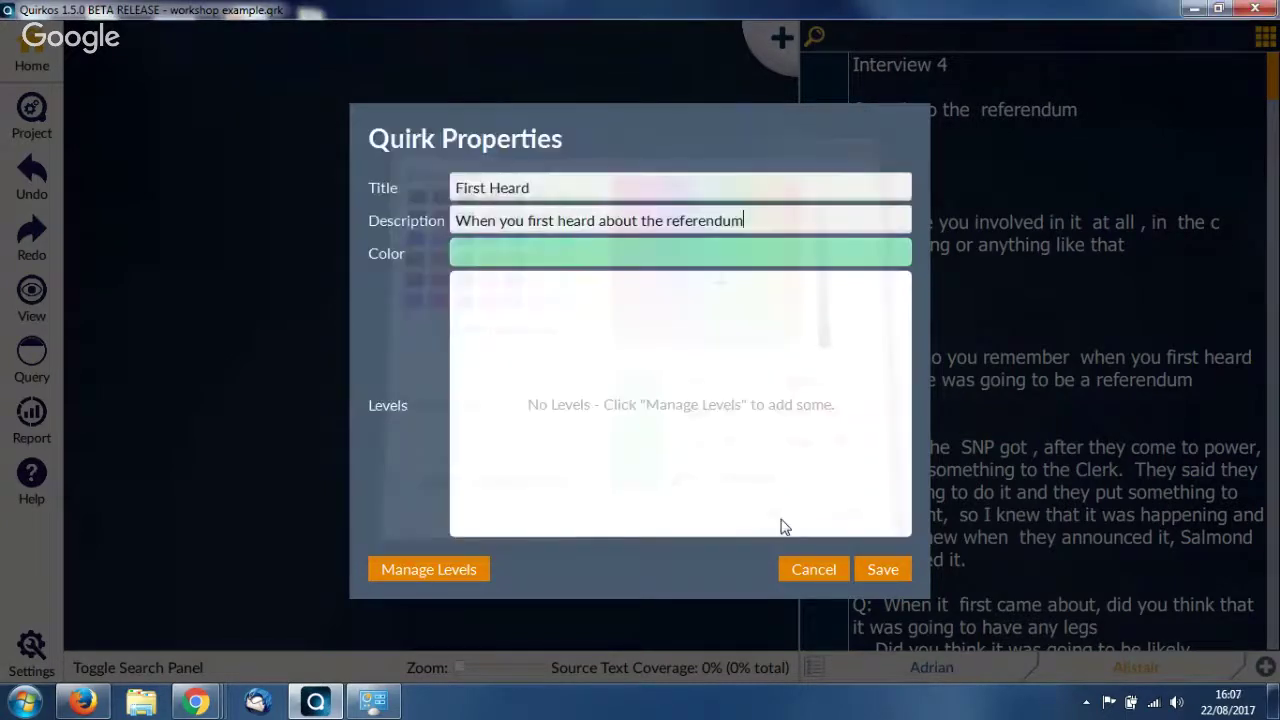
{"action": "left_click", "coordinate": [894, 574]}
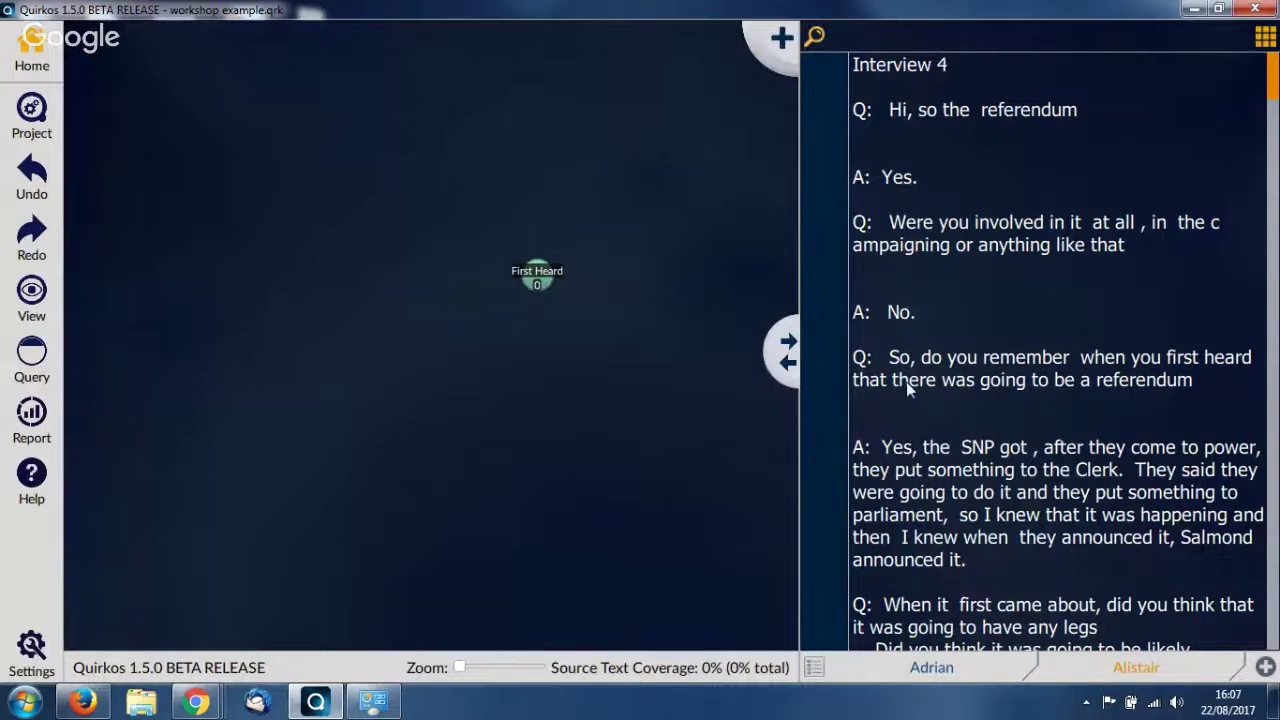
Step: Code Interview 4's question and answer on first hearing of the referendum to First Heard, giving it 1 coding
{"action": "left_click_drag", "start_coordinate": [855, 352], "coordinate": [1006, 560]}
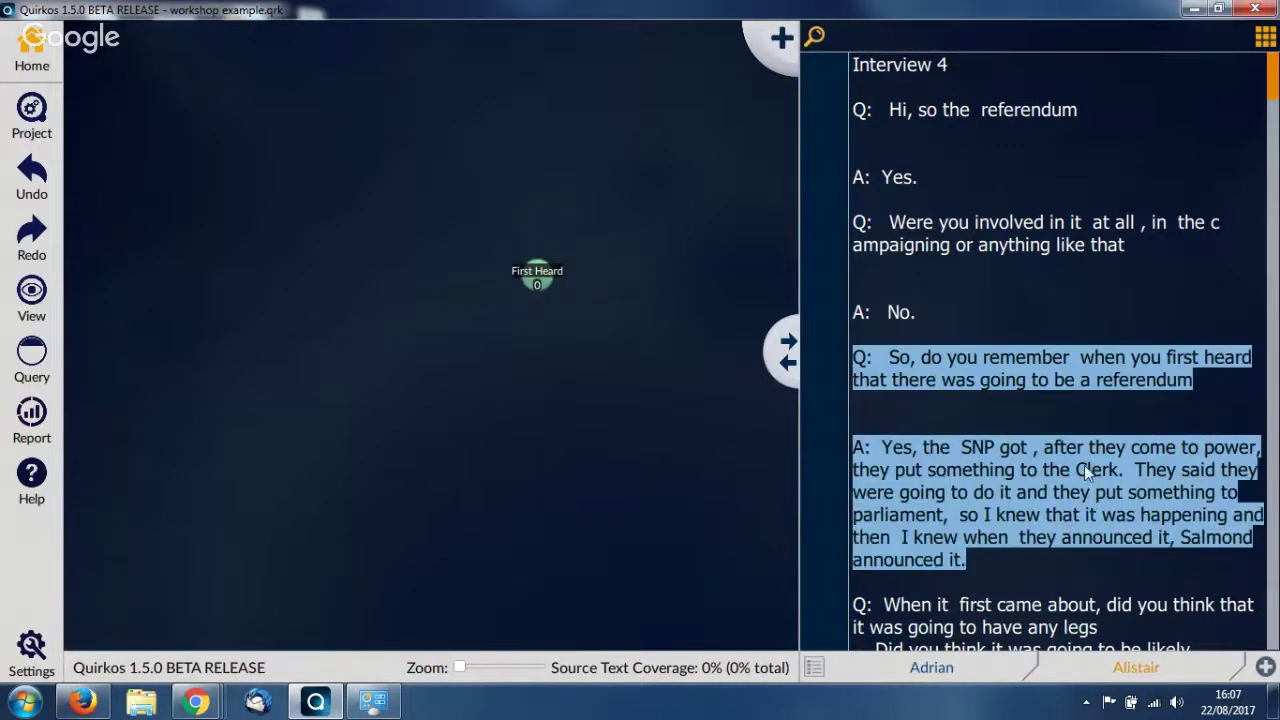
{"action": "left_click", "coordinate": [1014, 556]}
{"action": "left_click_drag", "start_coordinate": [1023, 368], "coordinate": [526, 283]}
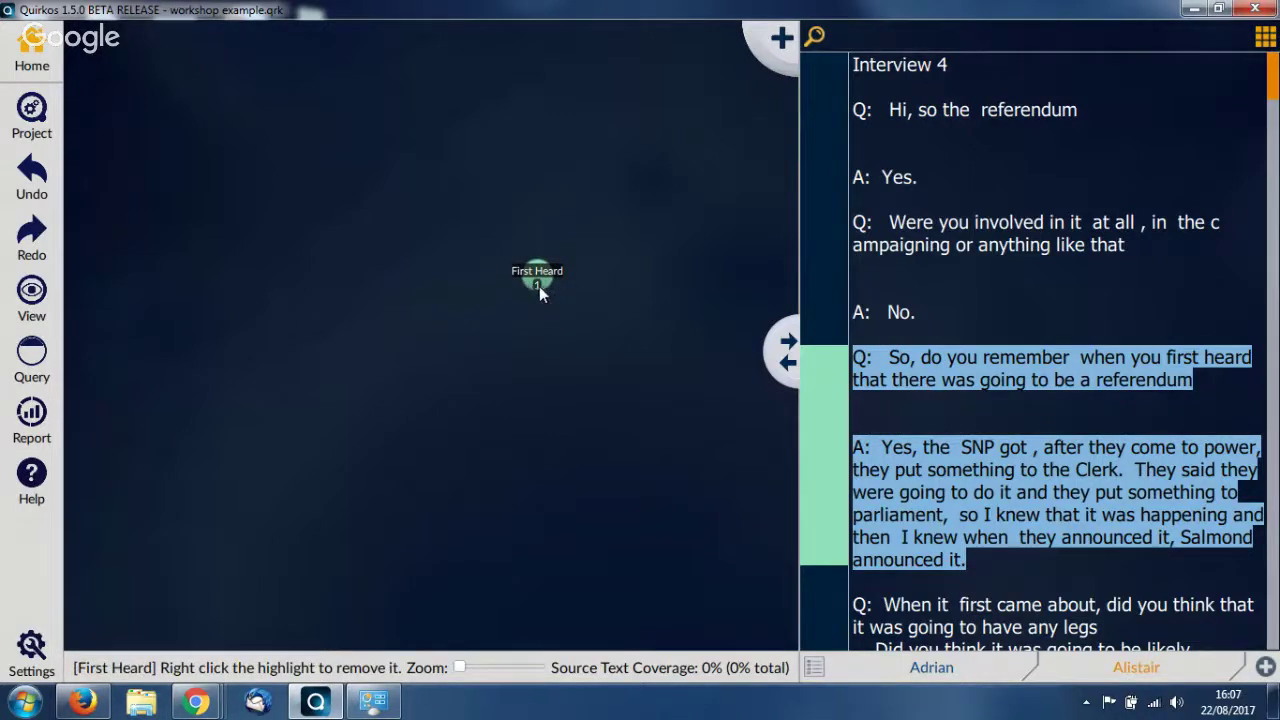
{"action": "mouse_move", "coordinate": [537, 286]}
{"action": "left_click", "coordinate": [1020, 288]}
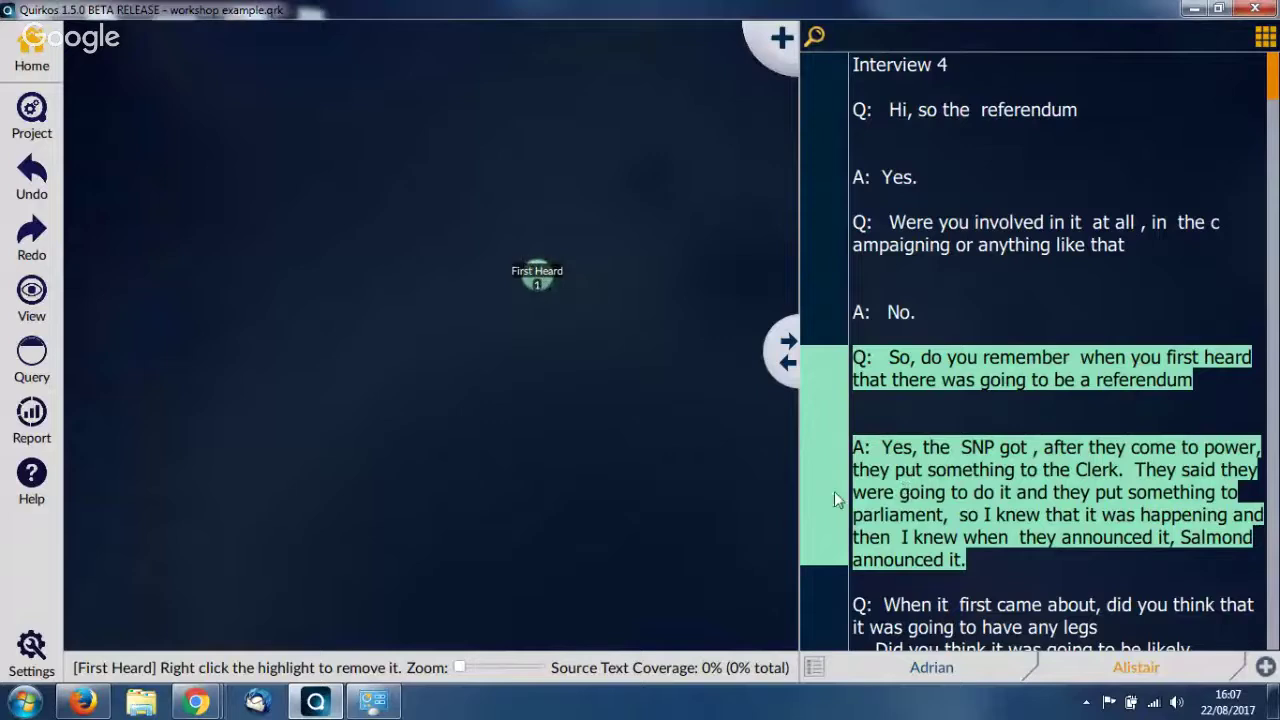
Step: Code the Adrian interview's opening first-hearing Q/A to First Heard and view its 2 codings
{"action": "left_click", "coordinate": [953, 668]}
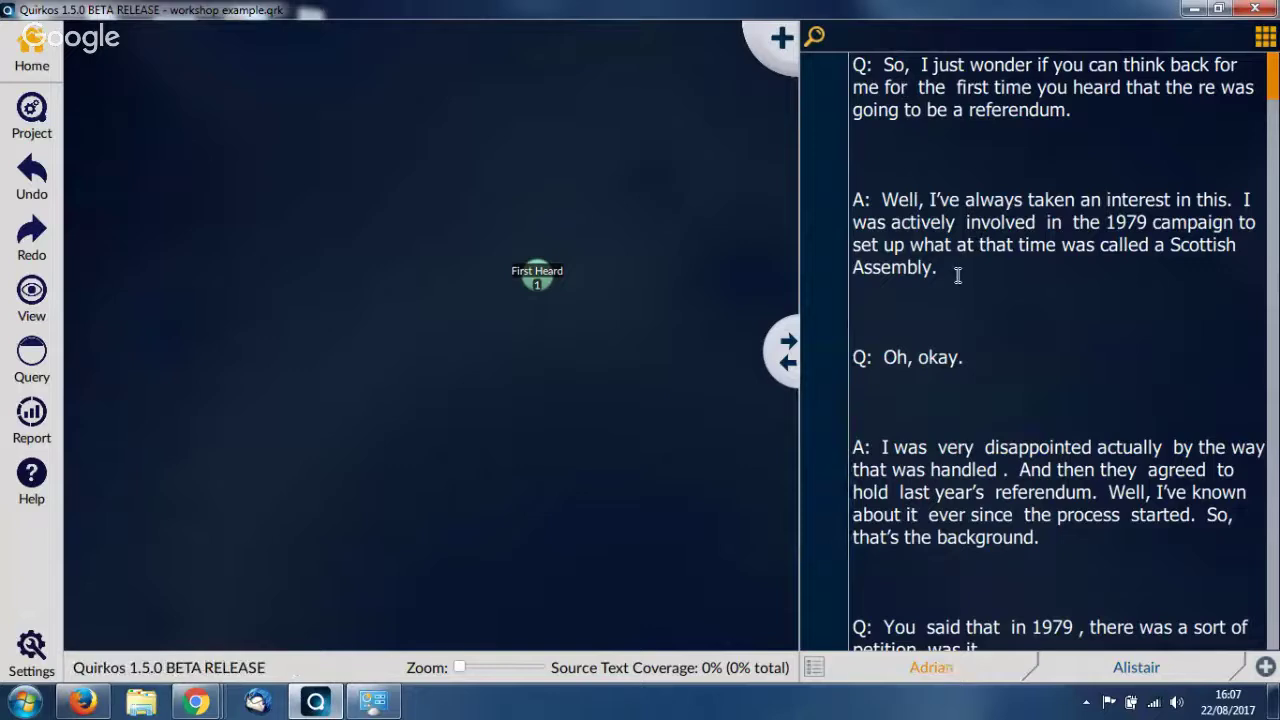
{"action": "left_click_drag", "start_coordinate": [957, 276], "coordinate": [824, 62]}
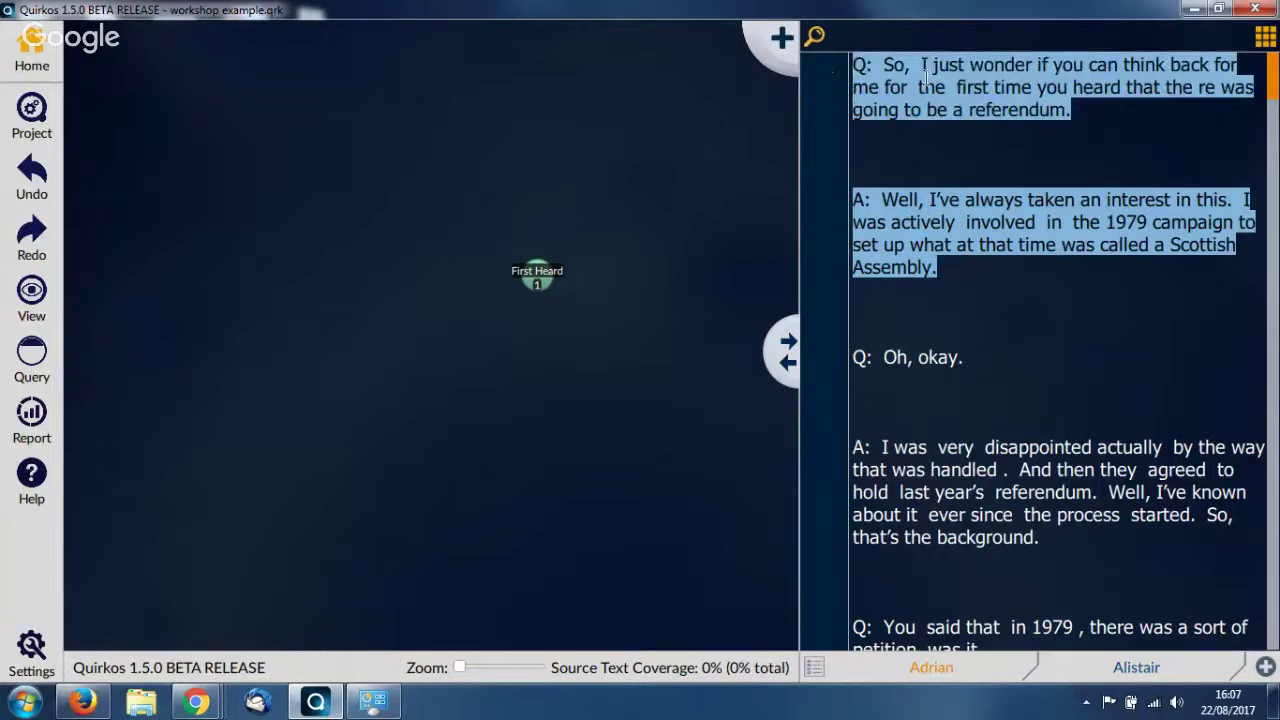
{"action": "left_click_drag", "start_coordinate": [947, 76], "coordinate": [537, 290]}
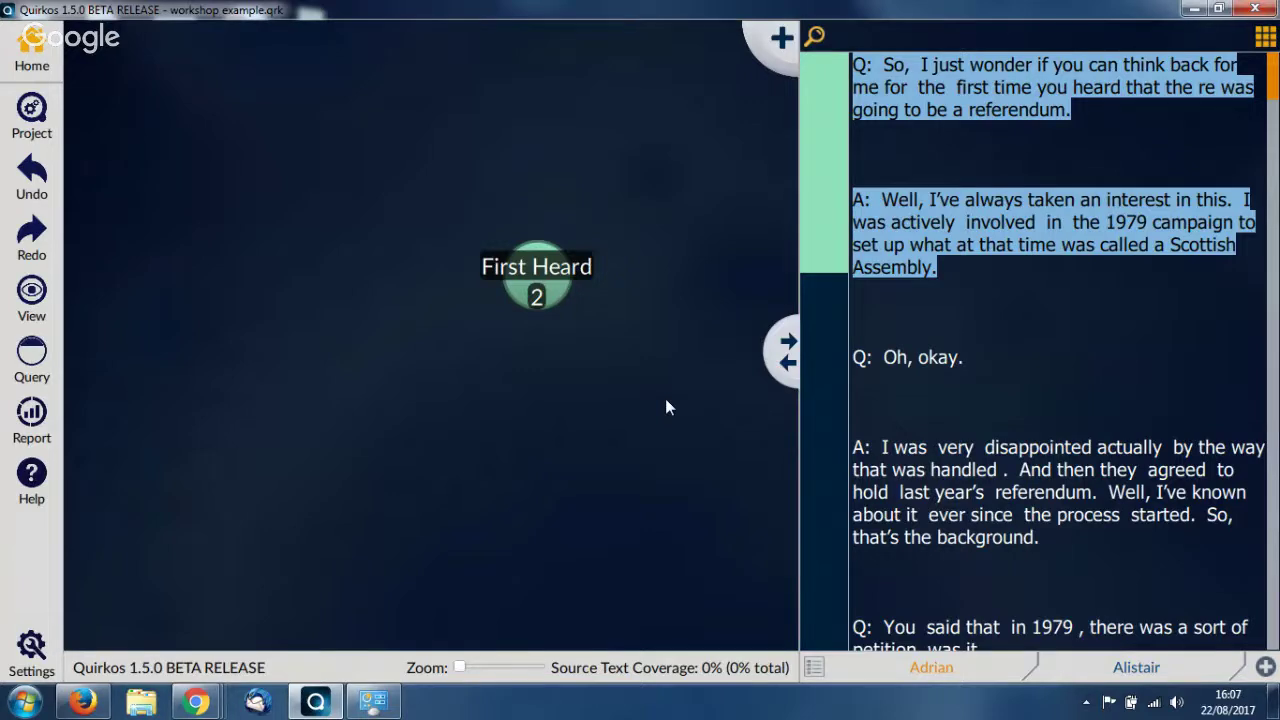
{"action": "double_click", "coordinate": [528, 262]}
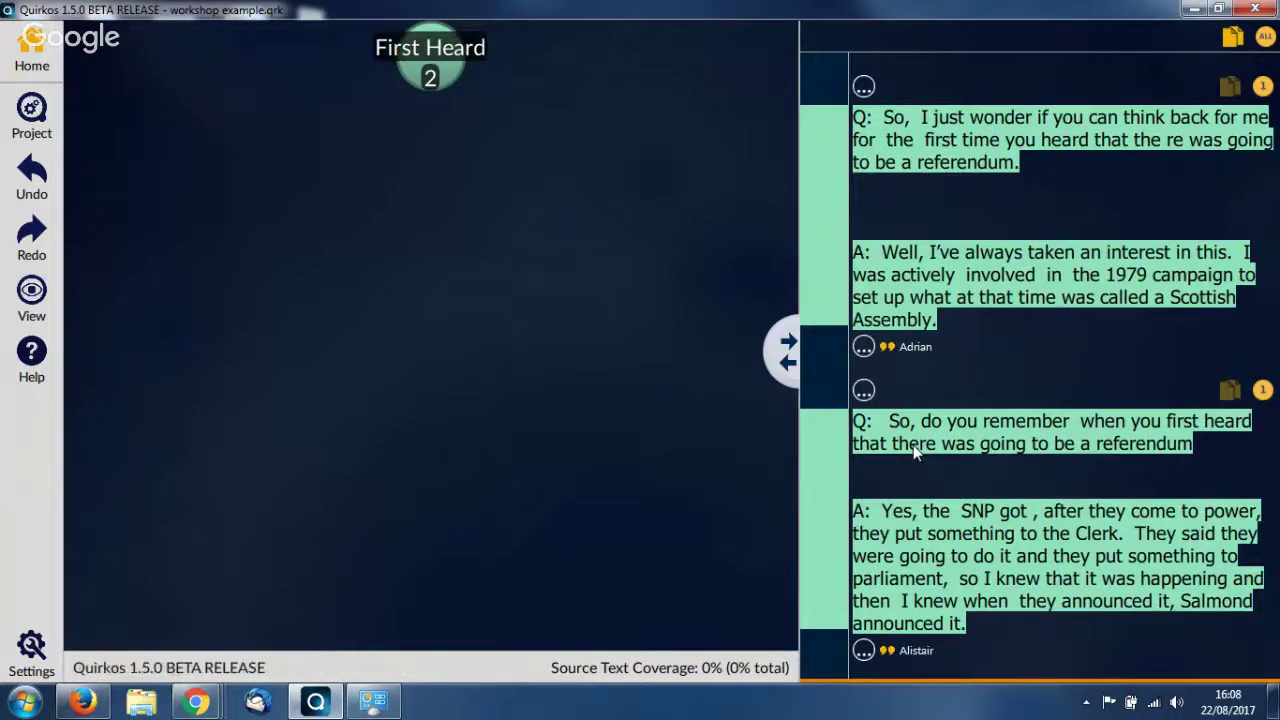
Step: Add a new quirk titled 'Process'
{"action": "left_click", "coordinate": [31, 50]}
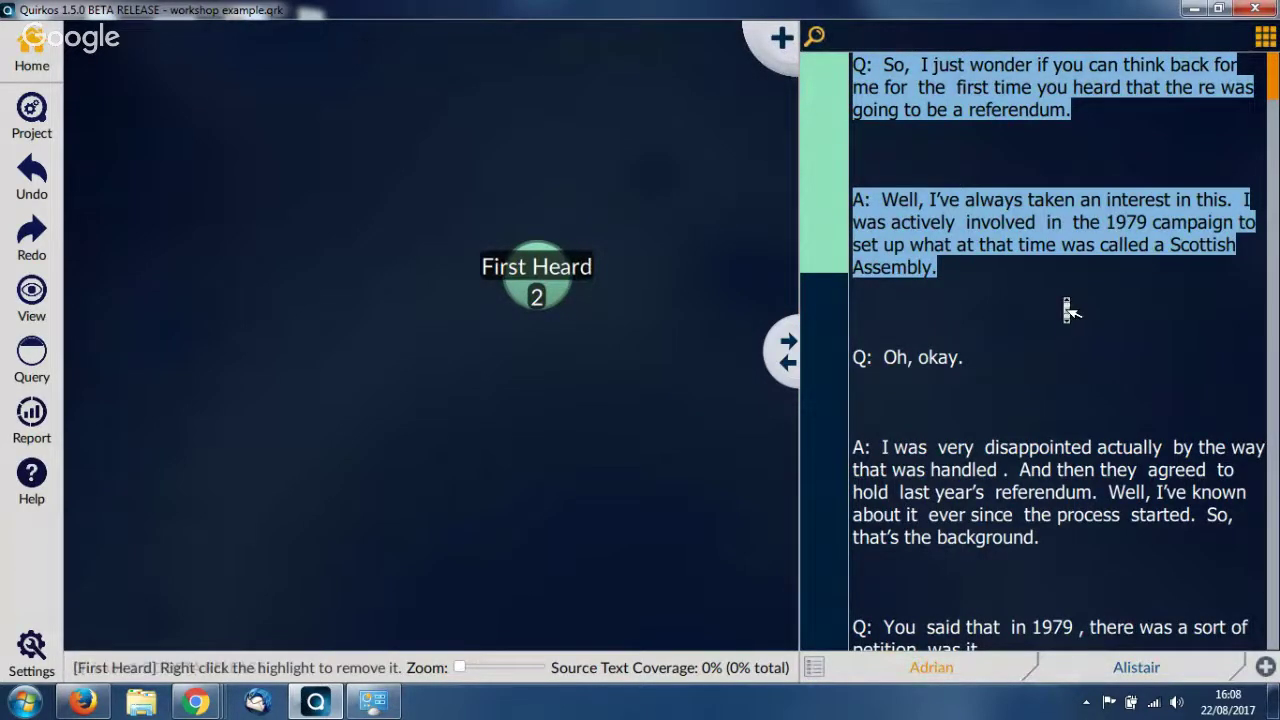
{"action": "scroll", "coordinate": [1068, 310], "scroll_direction": "down", "scroll_amount": 4}
{"action": "scroll", "coordinate": [1068, 310], "scroll_direction": "down", "scroll_amount": 3}
{"action": "left_click", "coordinate": [782, 37]}
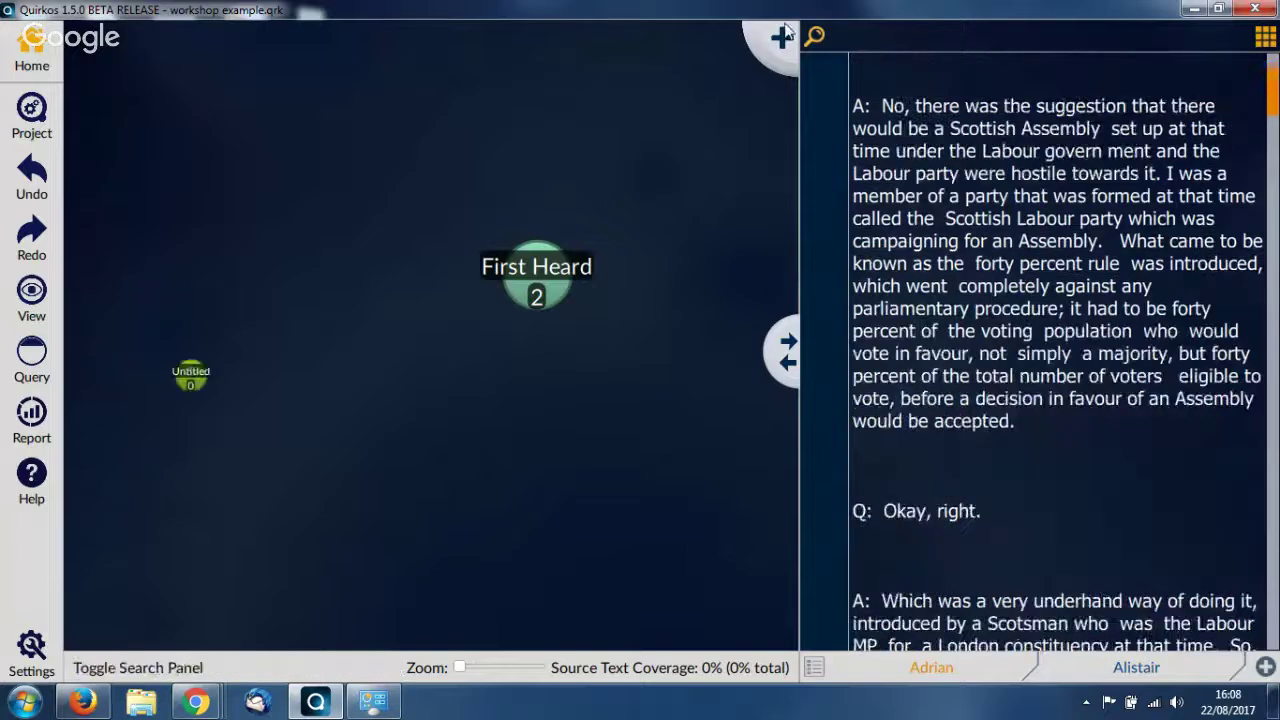
{"action": "type", "text": "Profe"}
{"action": "key", "text": "BackSpace"}
{"action": "key", "text": "BackSpace"}
{"action": "type", "text": "cess"}
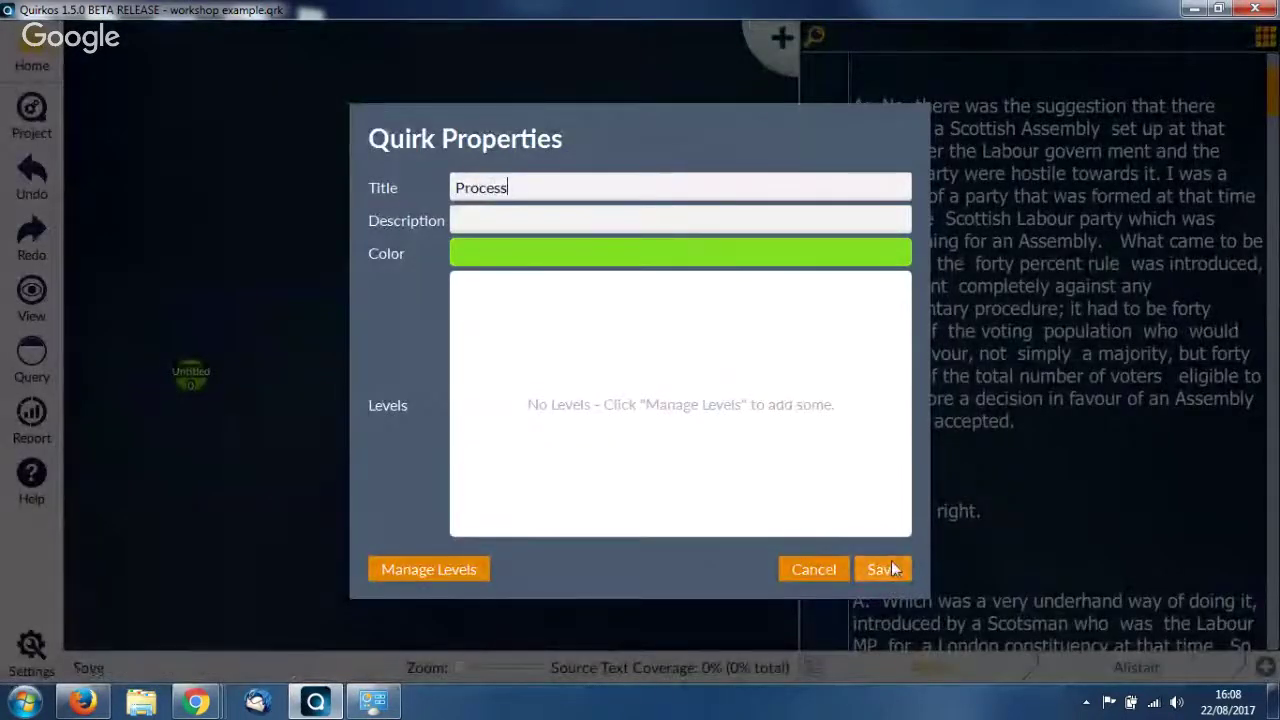
{"action": "left_click", "coordinate": [893, 568]}
Step: Code the Adrian answer about the disappointing handling to Process, then show Interview 4
{"action": "scroll", "coordinate": [1045, 295], "scroll_direction": "up", "scroll_amount": 5}
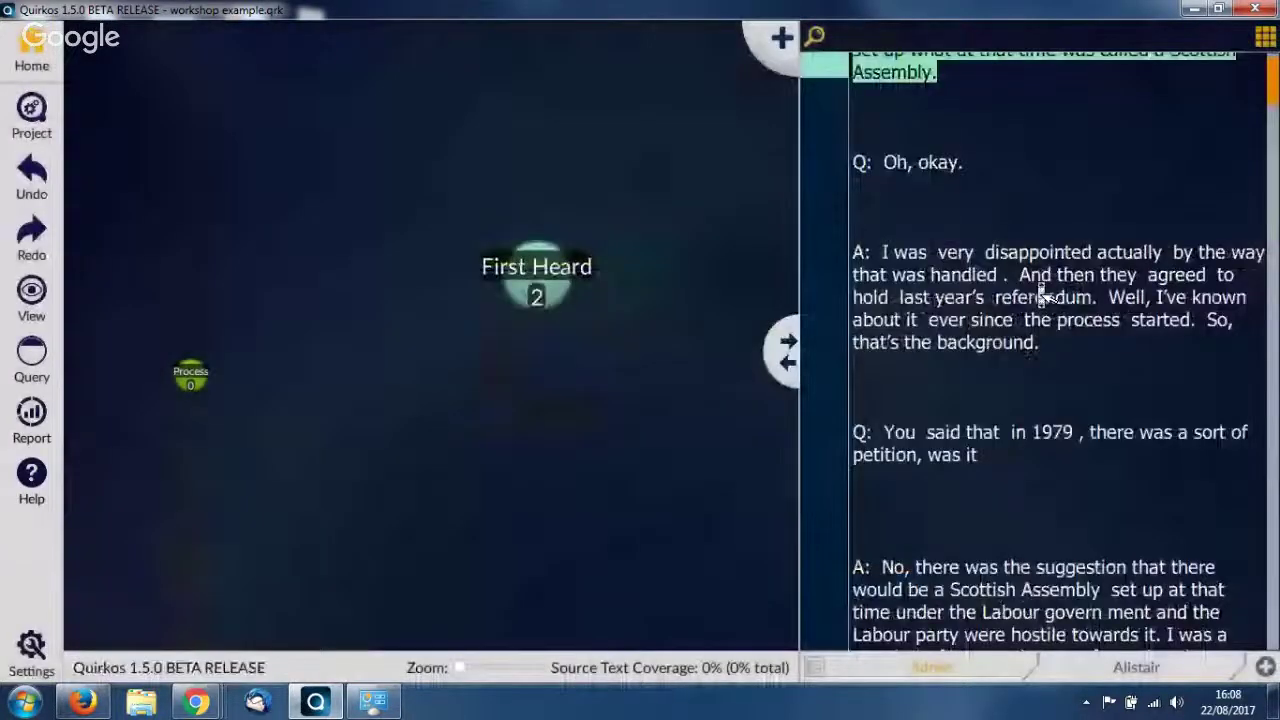
{"action": "scroll", "coordinate": [1040, 292], "scroll_direction": "up", "scroll_amount": 2}
{"action": "scroll", "coordinate": [1037, 282], "scroll_direction": "down", "scroll_amount": 1}
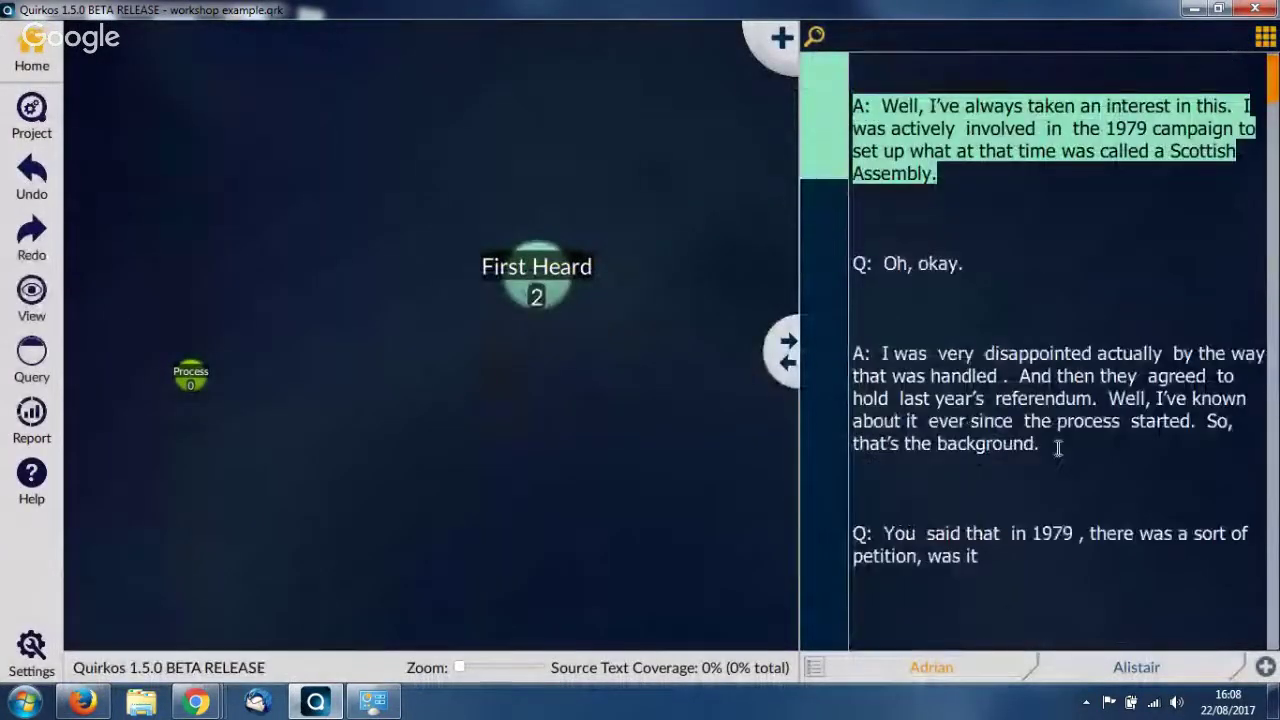
{"action": "left_click_drag", "start_coordinate": [1058, 447], "coordinate": [886, 300]}
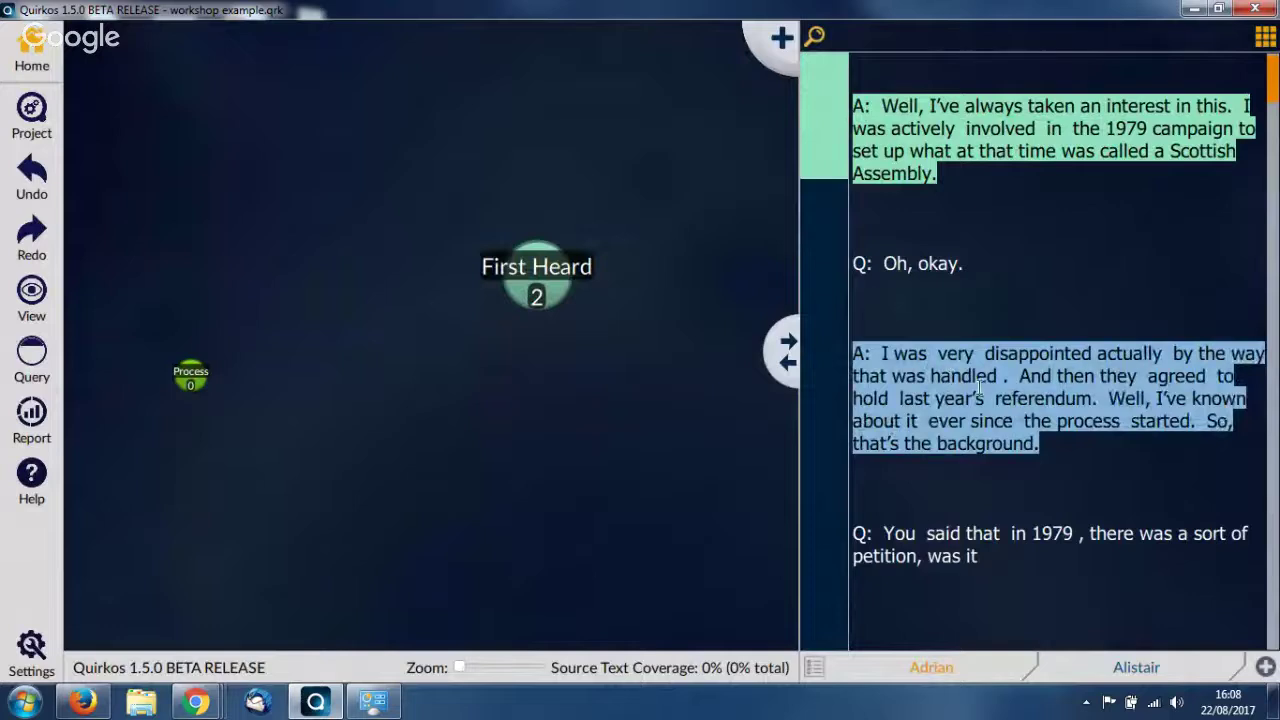
{"action": "left_click_drag", "start_coordinate": [980, 388], "coordinate": [155, 385]}
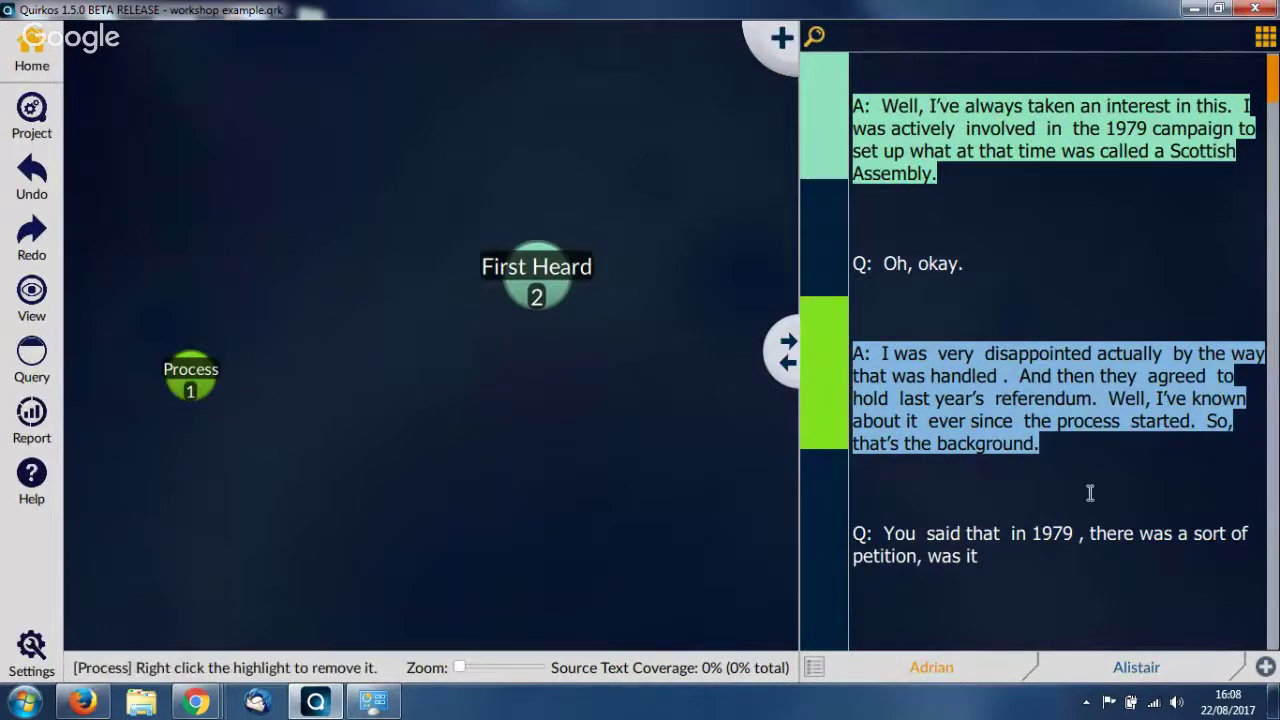
{"action": "scroll", "coordinate": [1097, 500], "scroll_direction": "down", "scroll_amount": 1}
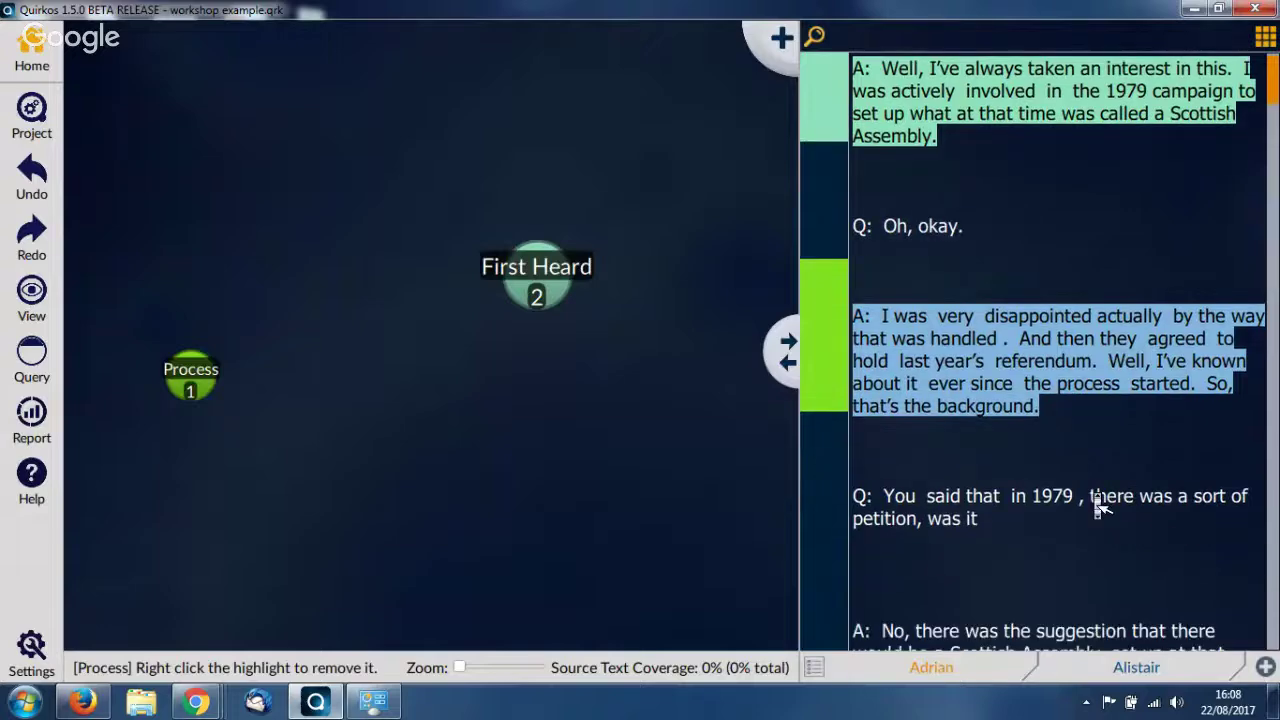
{"action": "scroll", "coordinate": [1097, 505], "scroll_direction": "down", "scroll_amount": 1}
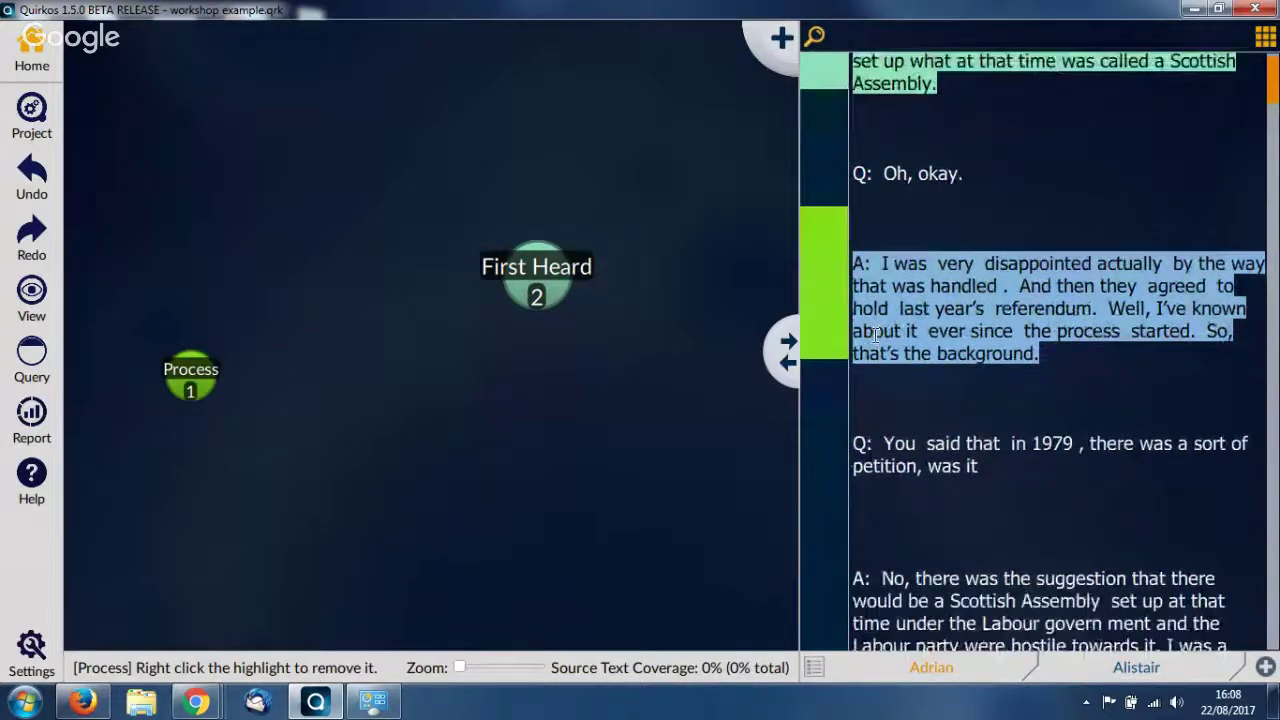
{"action": "left_click", "coordinate": [1166, 676]}
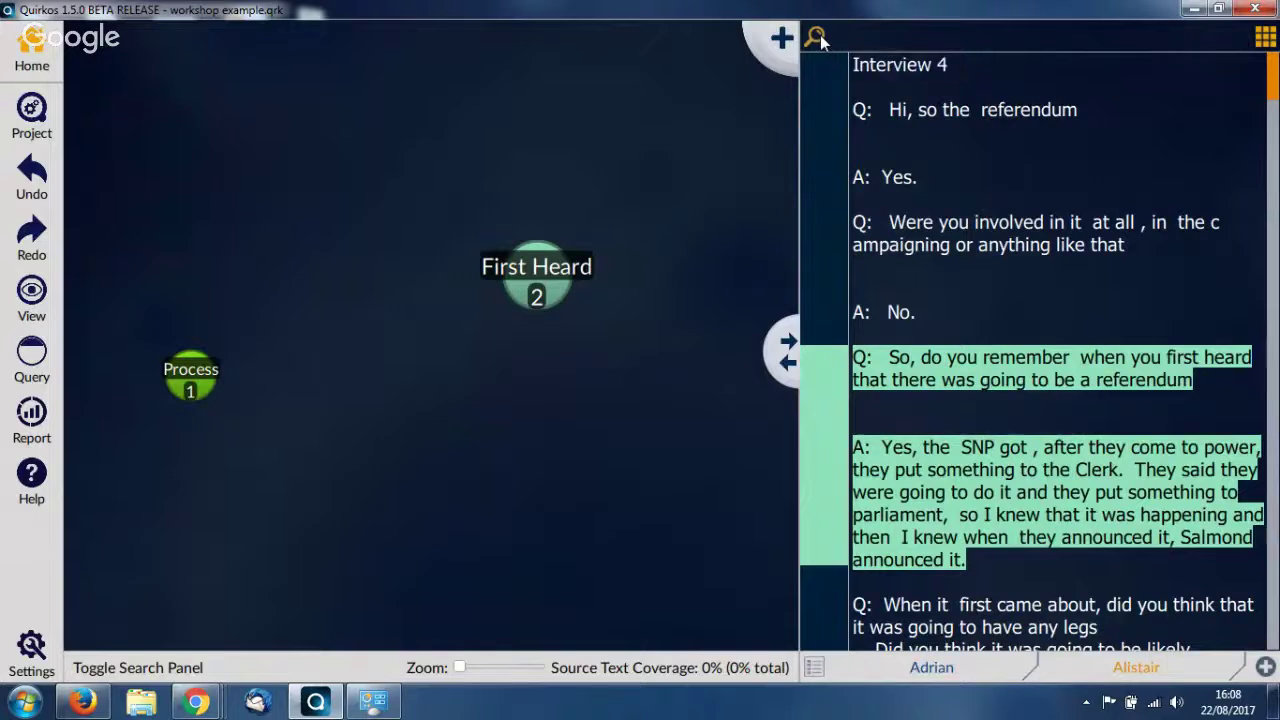
Step: Search the transcripts for 'process'
{"action": "left_click", "coordinate": [818, 38]}
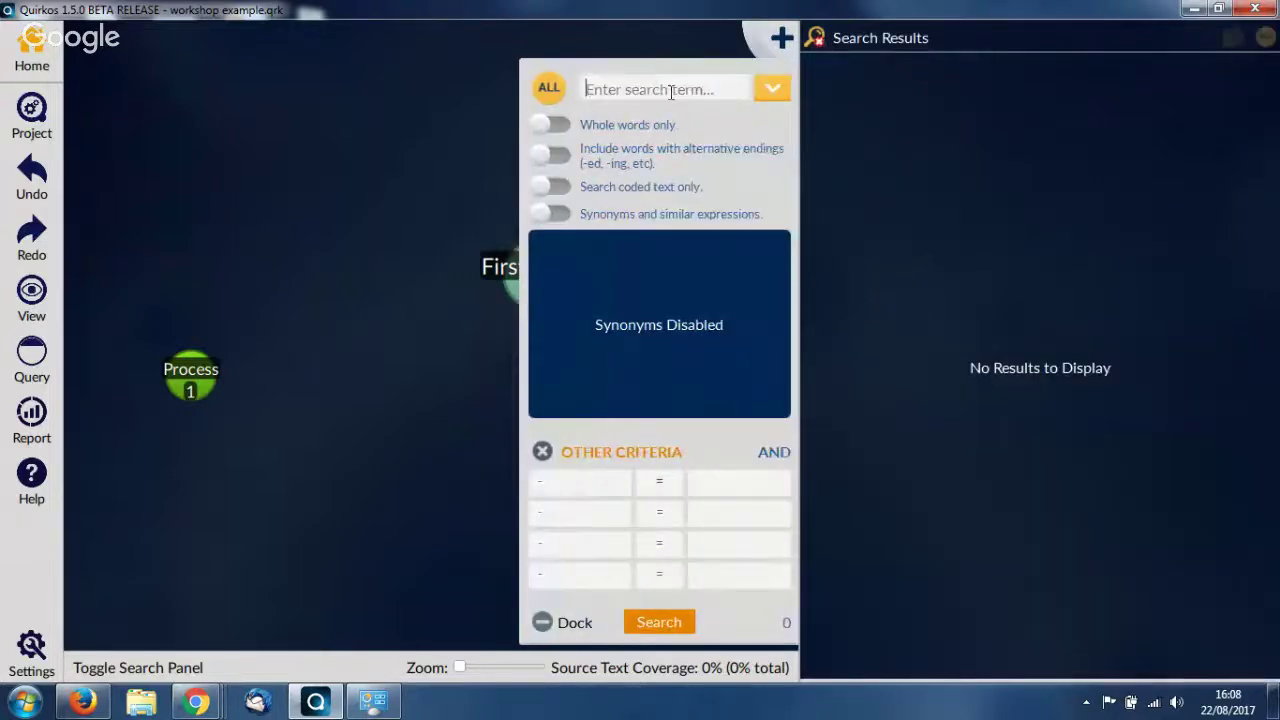
{"action": "type", "text": "process"}
{"action": "key", "text": "Return"}
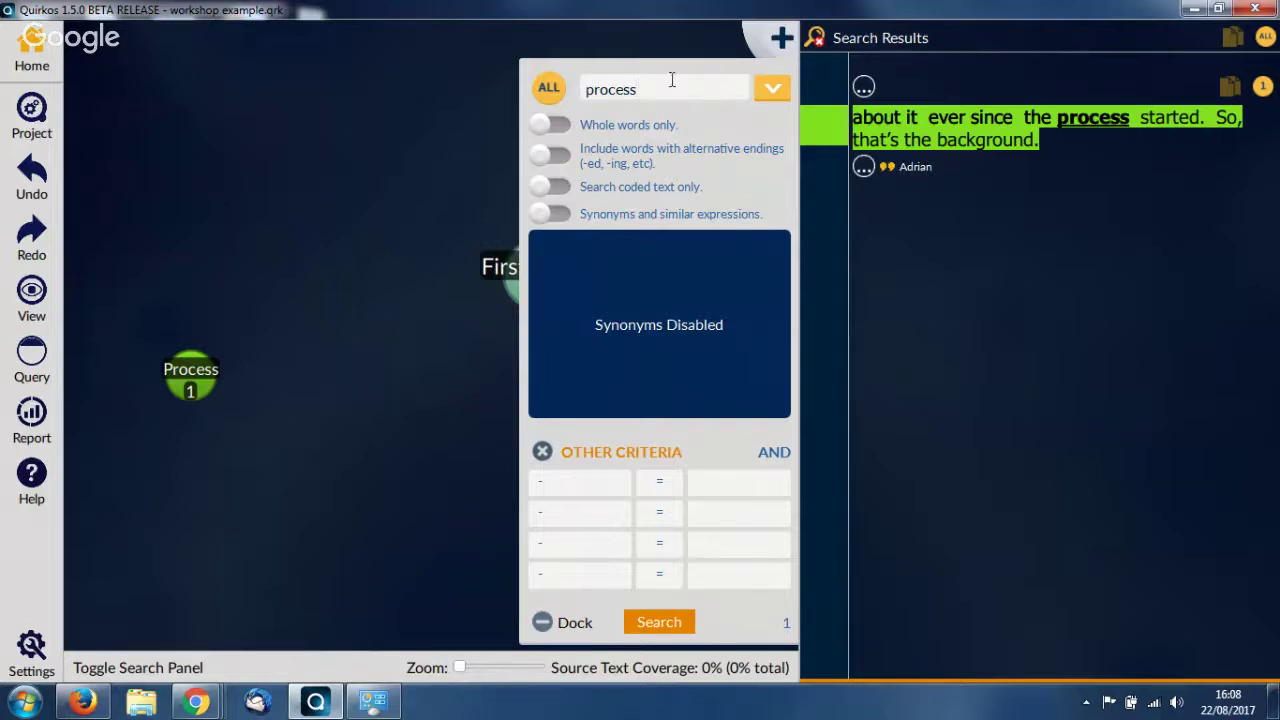
Step: Turn on synonyms and include action, operation and procedure, leaving work unselected
{"action": "left_click", "coordinate": [553, 214]}
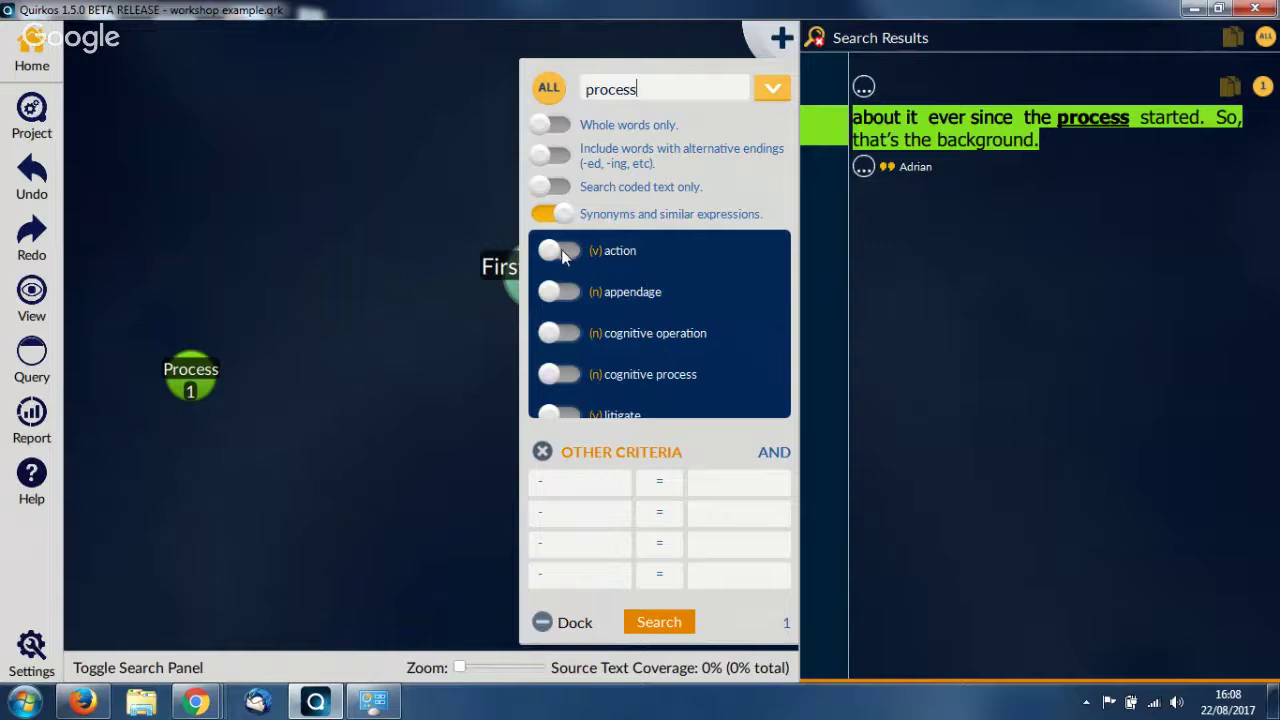
{"action": "left_click", "coordinate": [560, 252]}
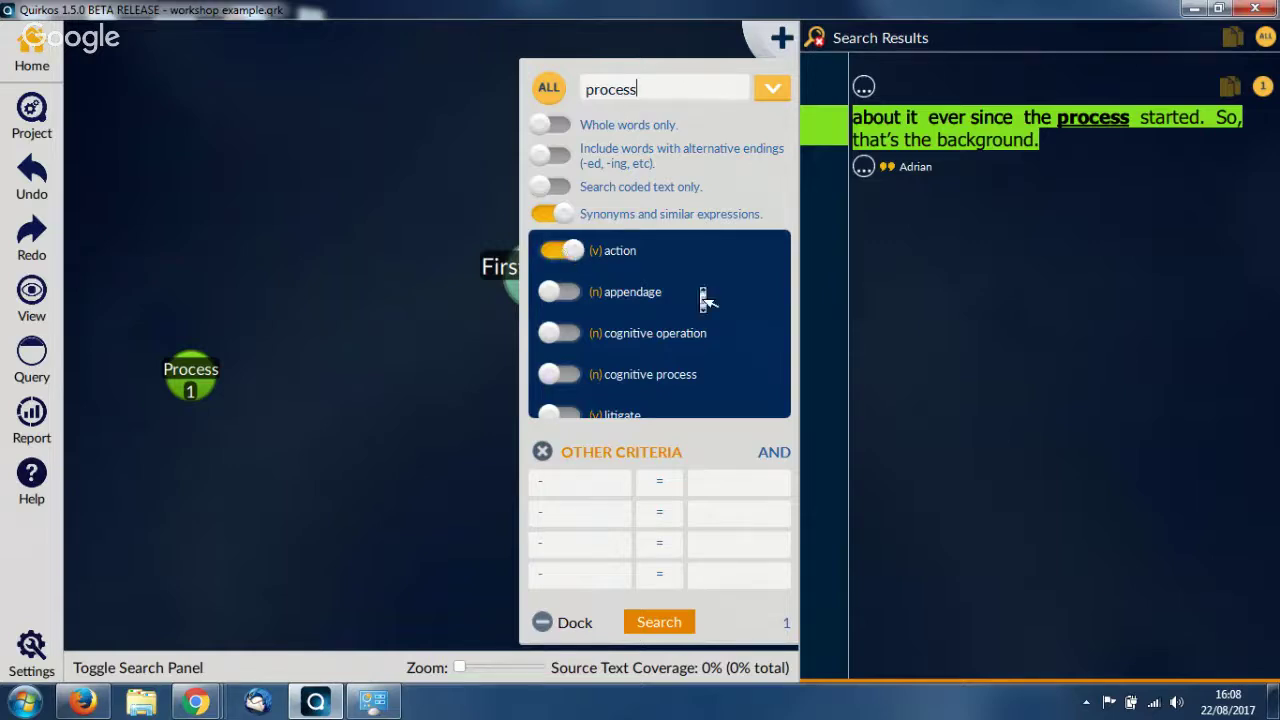
{"action": "scroll", "coordinate": [705, 298], "scroll_direction": "down", "scroll_amount": 3}
{"action": "scroll", "coordinate": [705, 298], "scroll_direction": "down", "scroll_amount": 3}
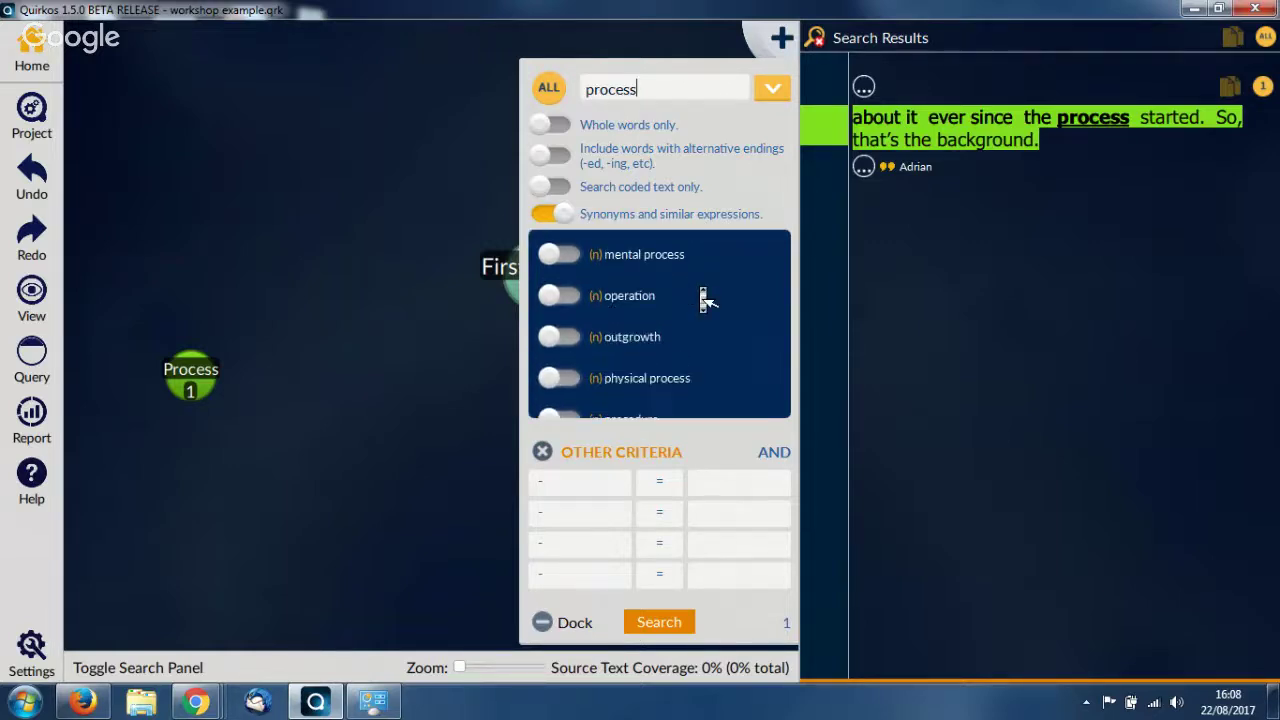
{"action": "left_click", "coordinate": [567, 296]}
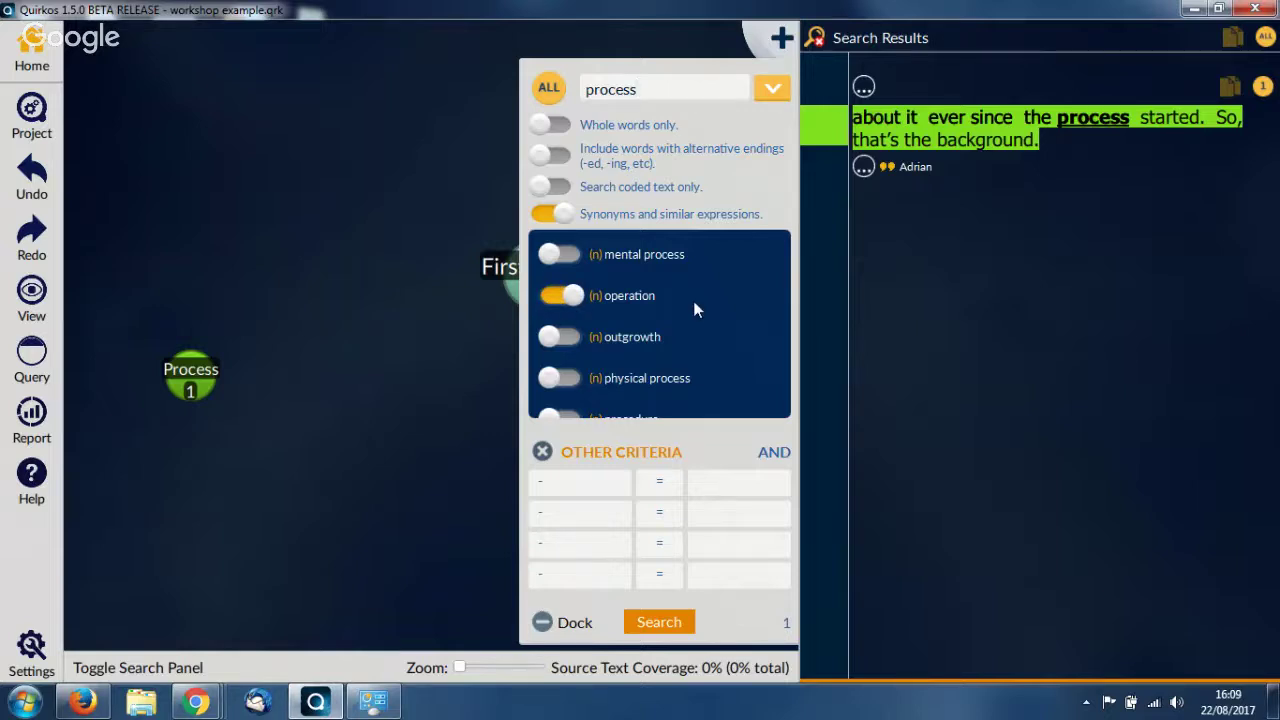
{"action": "scroll", "coordinate": [697, 310], "scroll_direction": "down", "scroll_amount": 3}
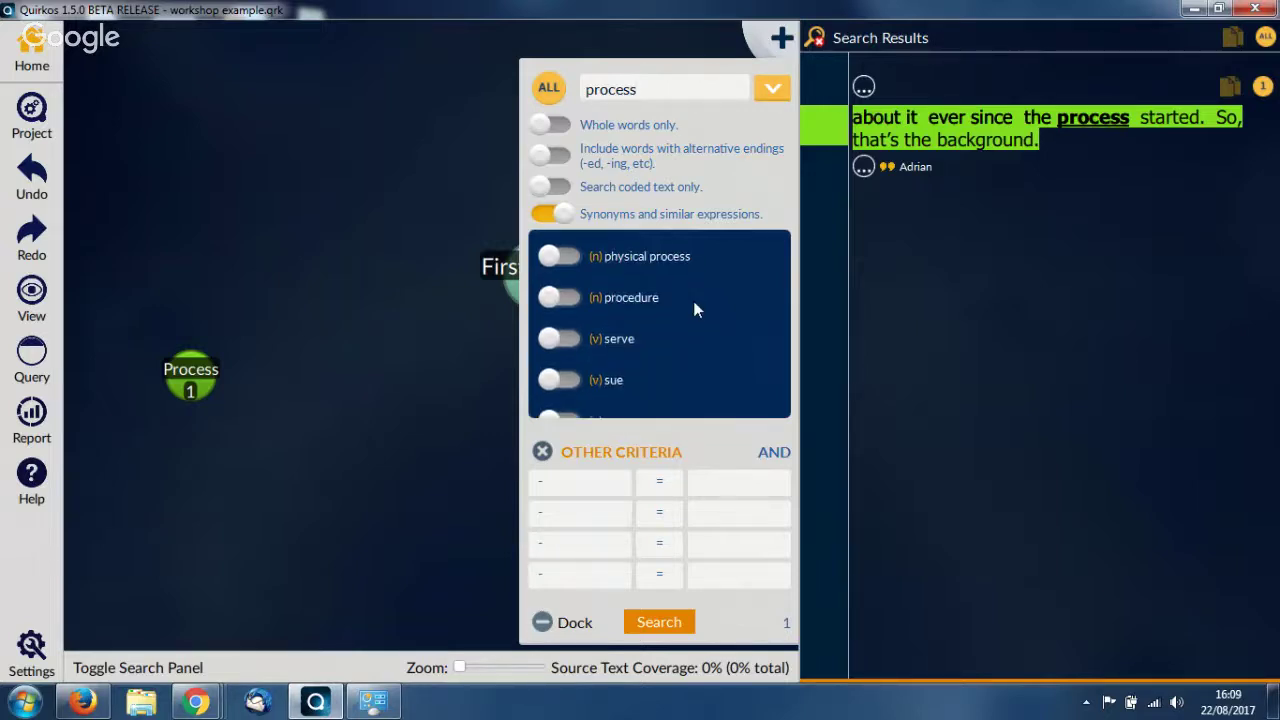
{"action": "left_click", "coordinate": [568, 296]}
{"action": "scroll", "coordinate": [727, 326], "scroll_direction": "down", "scroll_amount": 3}
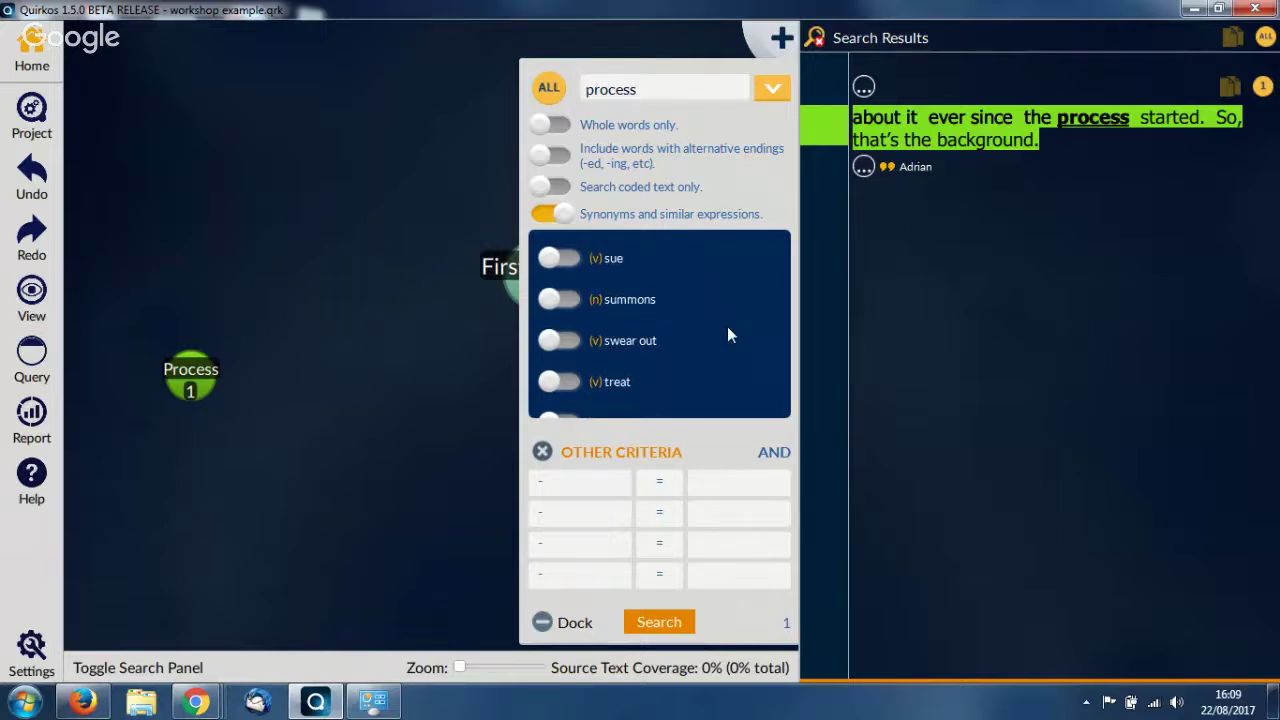
{"action": "scroll", "coordinate": [727, 330], "scroll_direction": "down", "scroll_amount": 3}
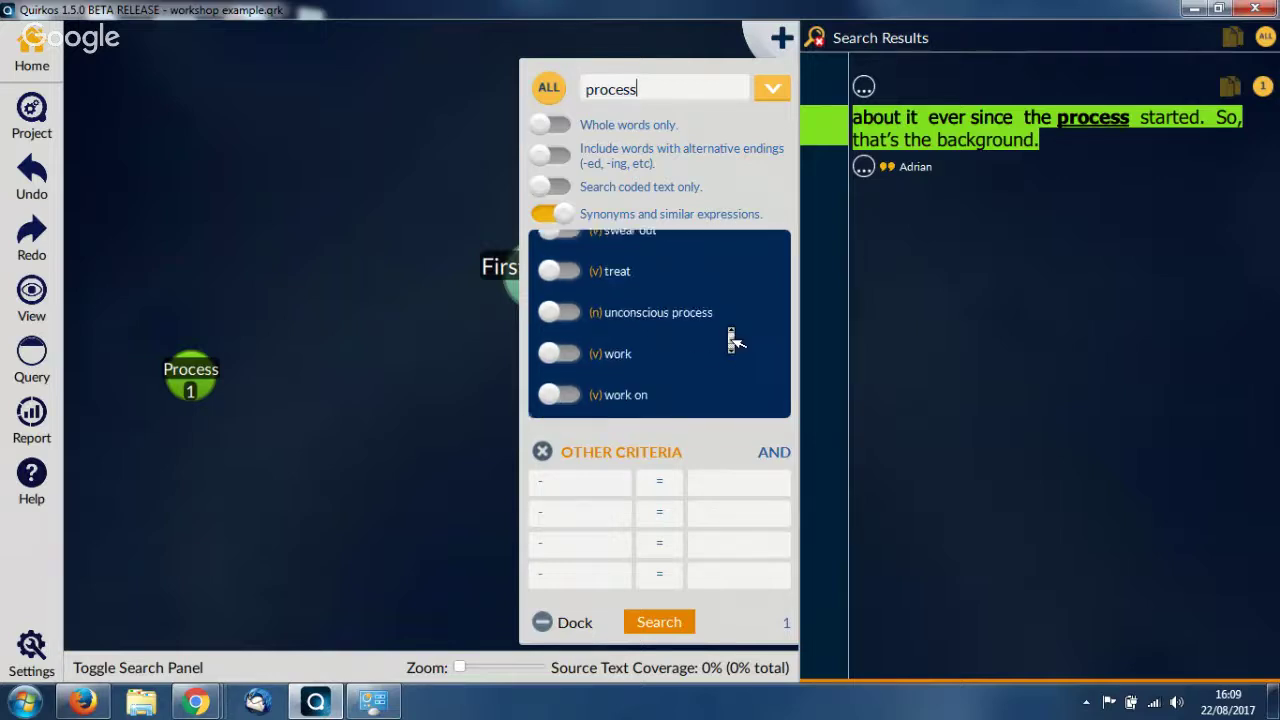
{"action": "left_click", "coordinate": [566, 358]}
{"action": "left_click", "coordinate": [564, 357]}
Step: Add work back as a synonym and rerun the 'process' search, returning 17 results
{"action": "left_click", "coordinate": [655, 622]}
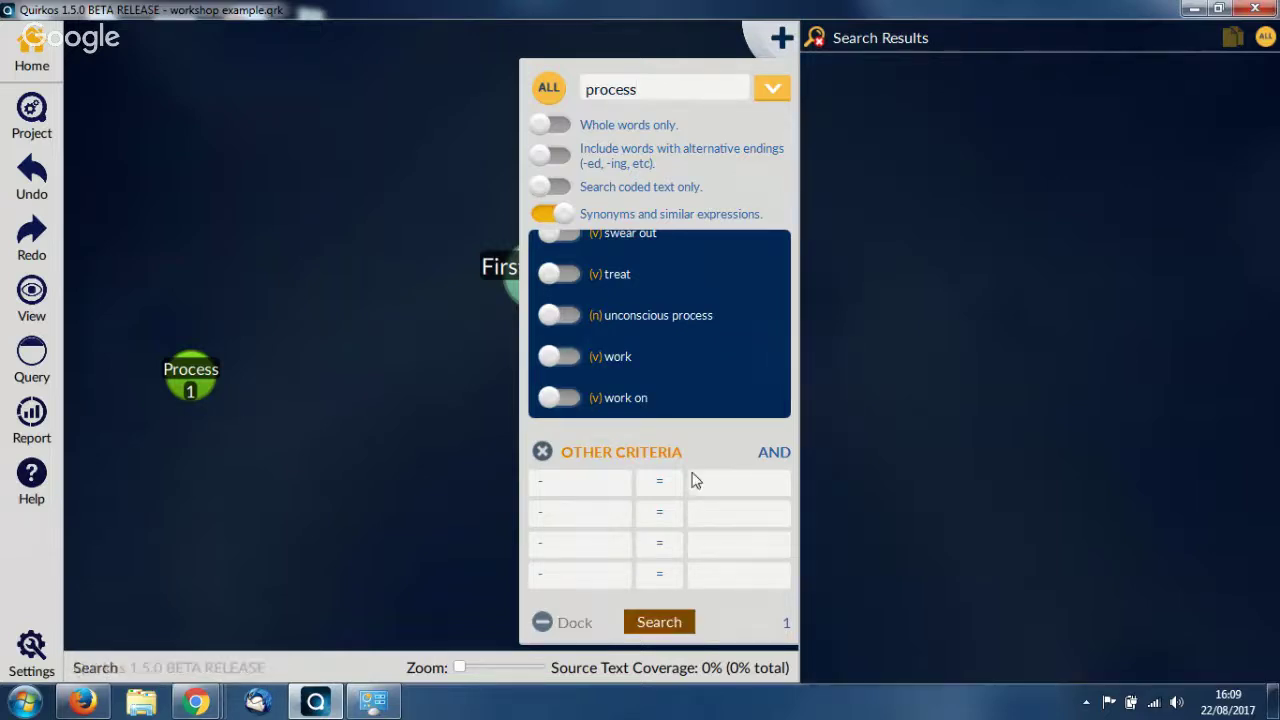
{"action": "scroll", "coordinate": [705, 310], "scroll_direction": "up", "scroll_amount": 2}
{"action": "scroll", "coordinate": [705, 310], "scroll_direction": "up", "scroll_amount": 2}
{"action": "scroll", "coordinate": [700, 300], "scroll_direction": "down", "scroll_amount": 5}
{"action": "left_click", "coordinate": [566, 358]}
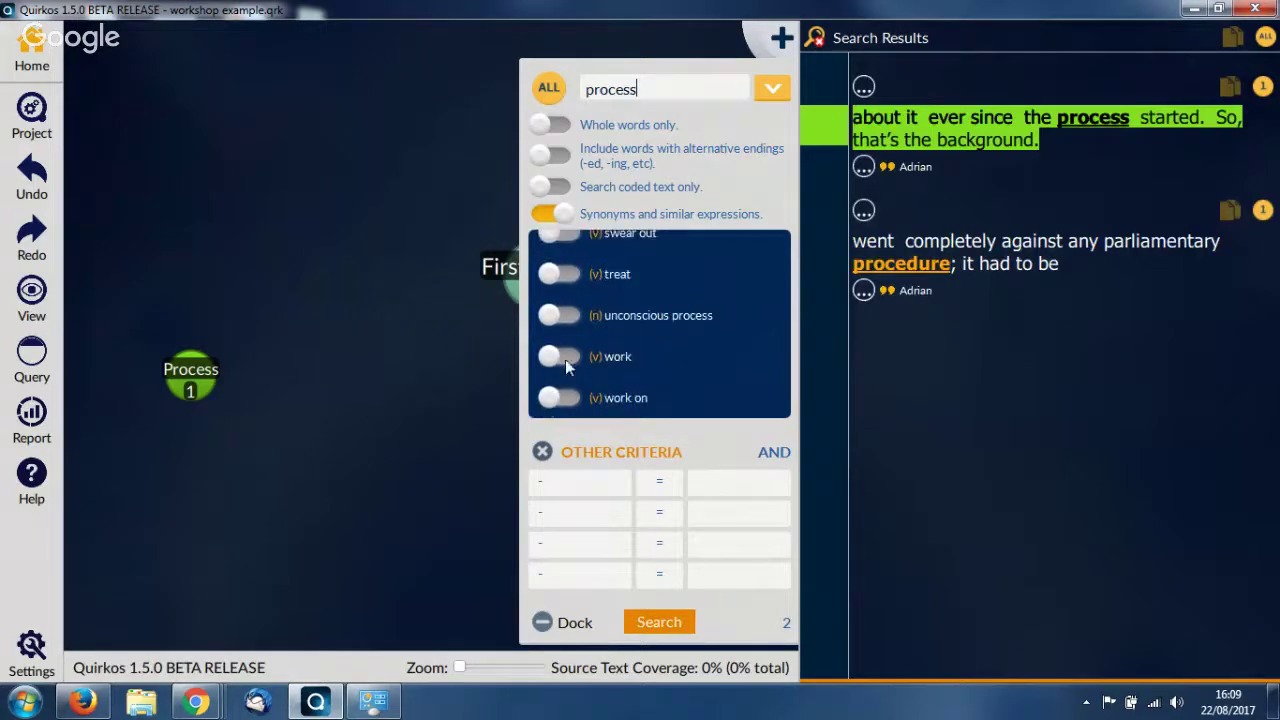
{"action": "left_click", "coordinate": [660, 622]}
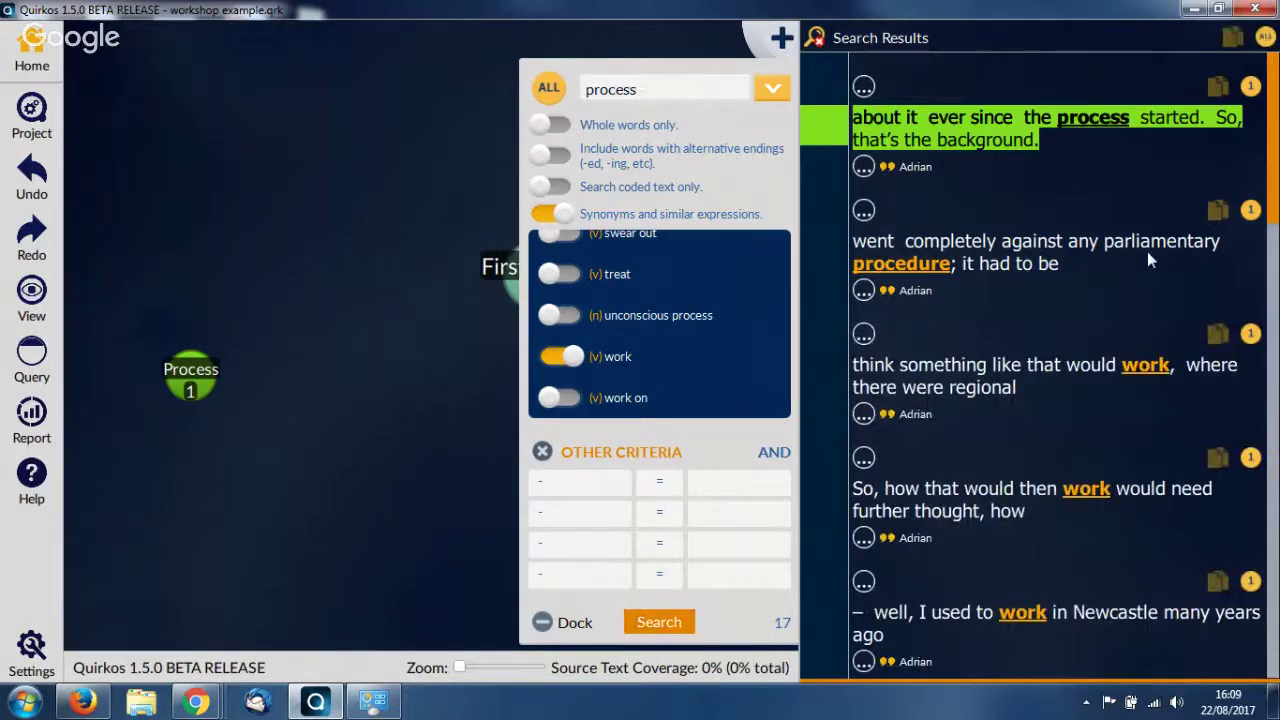
{"action": "scroll", "coordinate": [1070, 335], "scroll_direction": "down", "scroll_amount": 6}
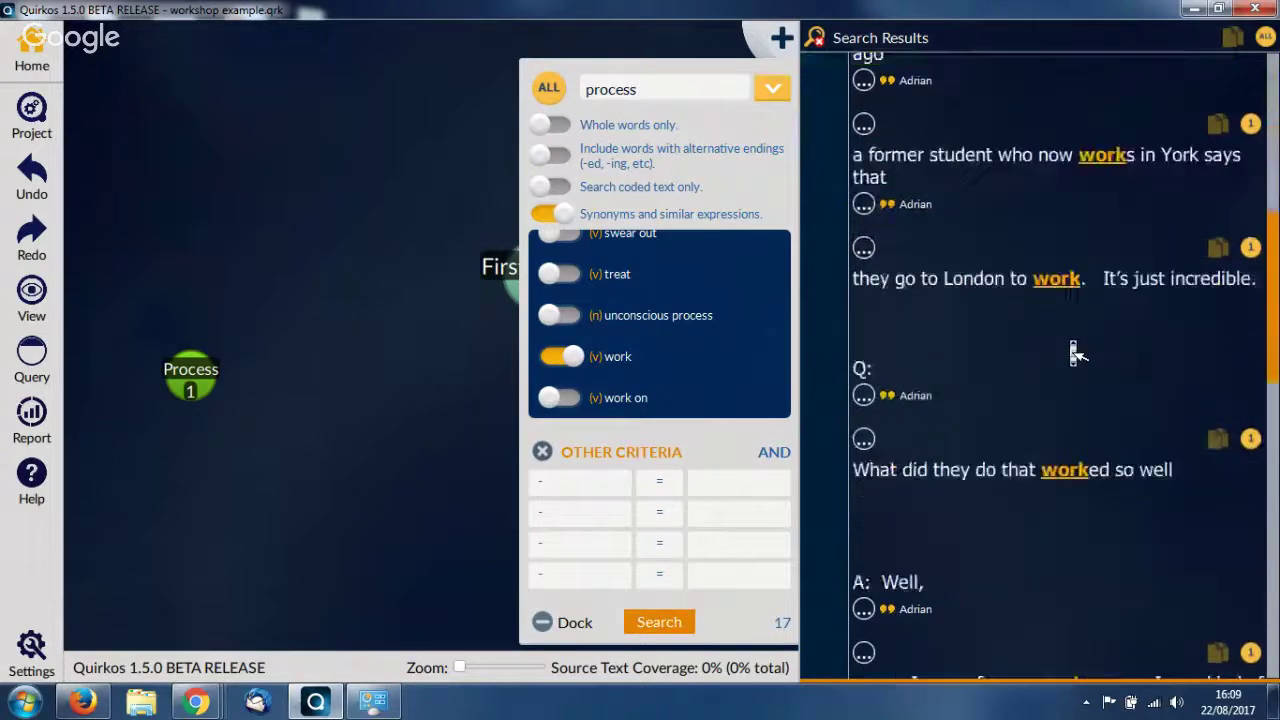
{"action": "scroll", "coordinate": [1073, 350], "scroll_direction": "up", "scroll_amount": 6}
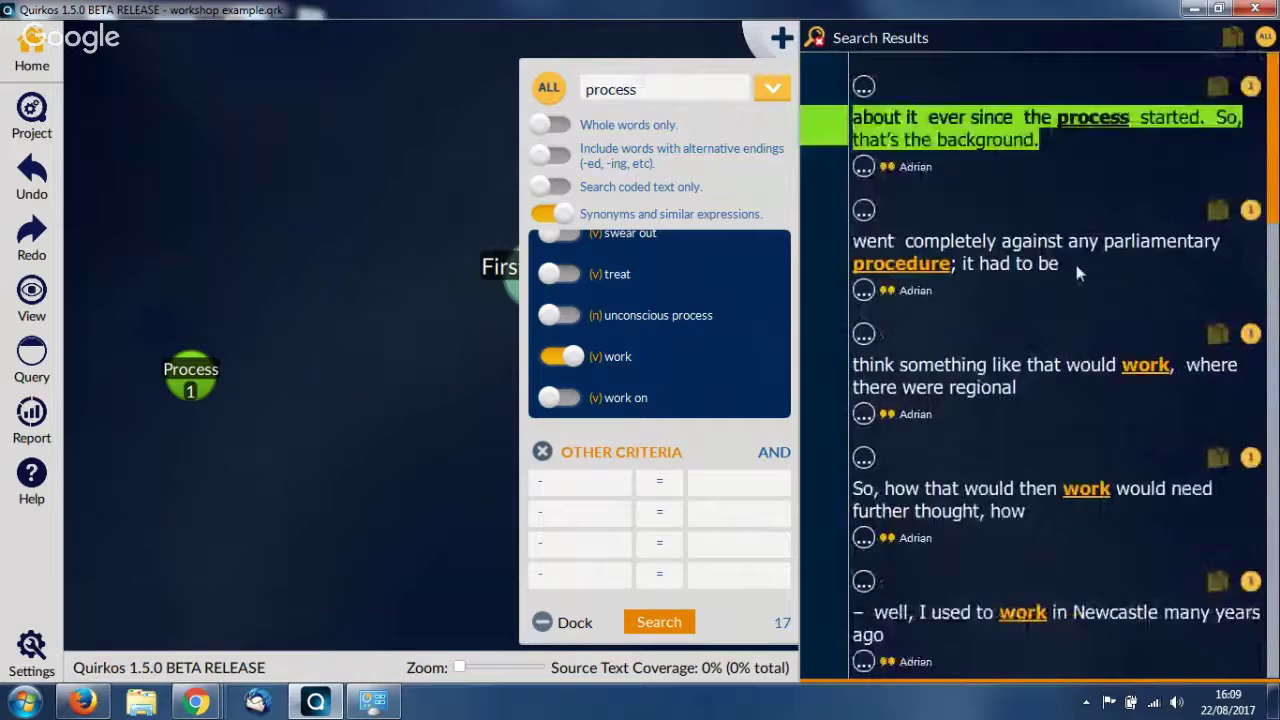
{"action": "scroll", "coordinate": [1125, 495], "scroll_direction": "down", "scroll_amount": 5}
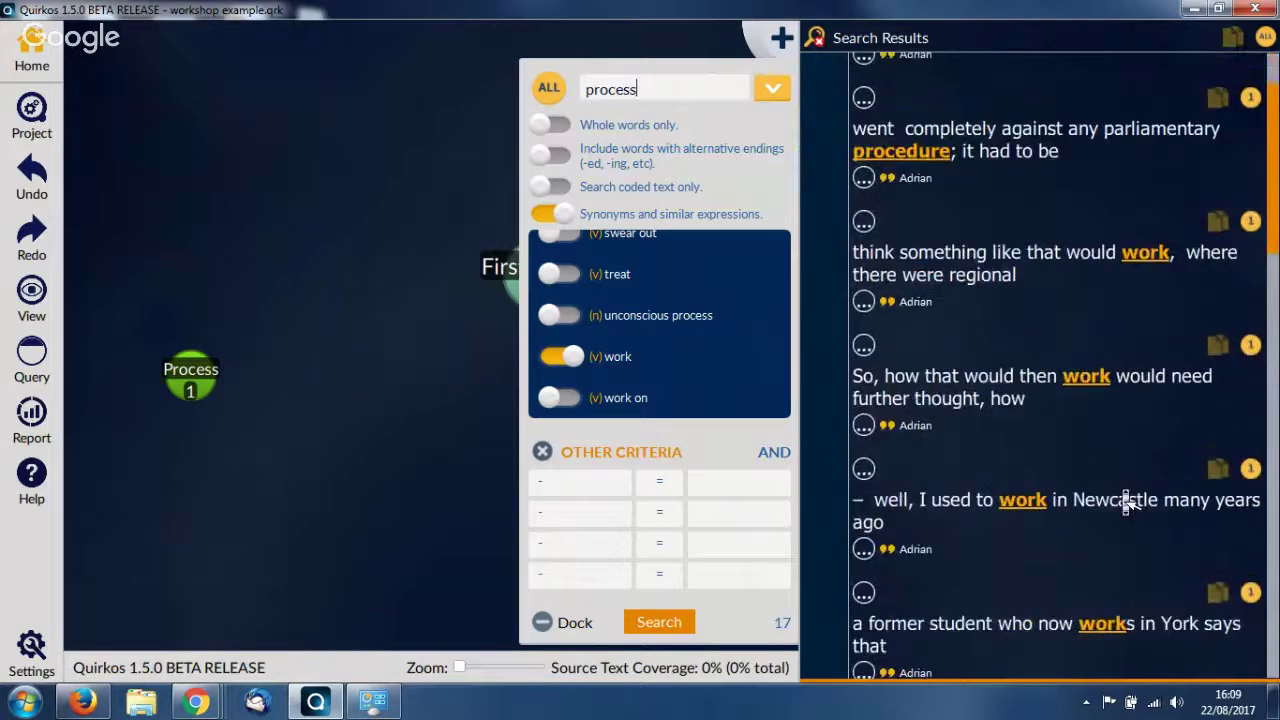
{"action": "scroll", "coordinate": [1128, 503], "scroll_direction": "down", "scroll_amount": 8}
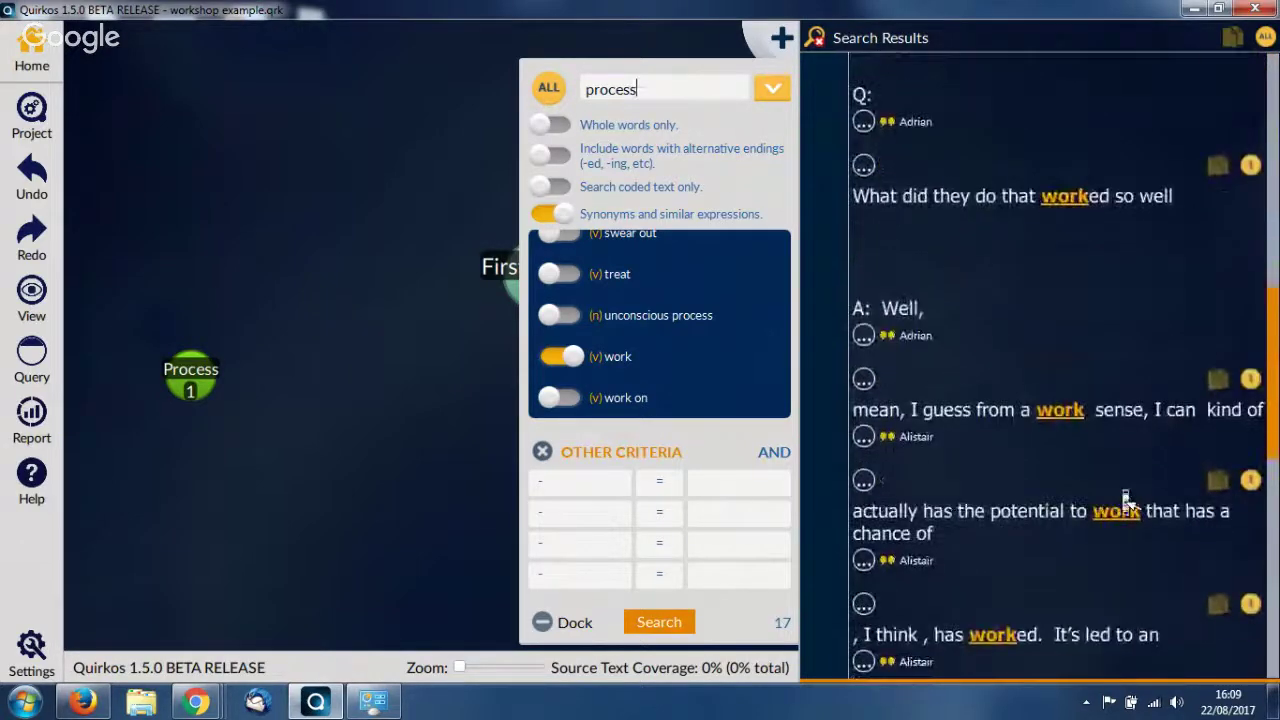
{"action": "scroll", "coordinate": [1128, 503], "scroll_direction": "down", "scroll_amount": 3}
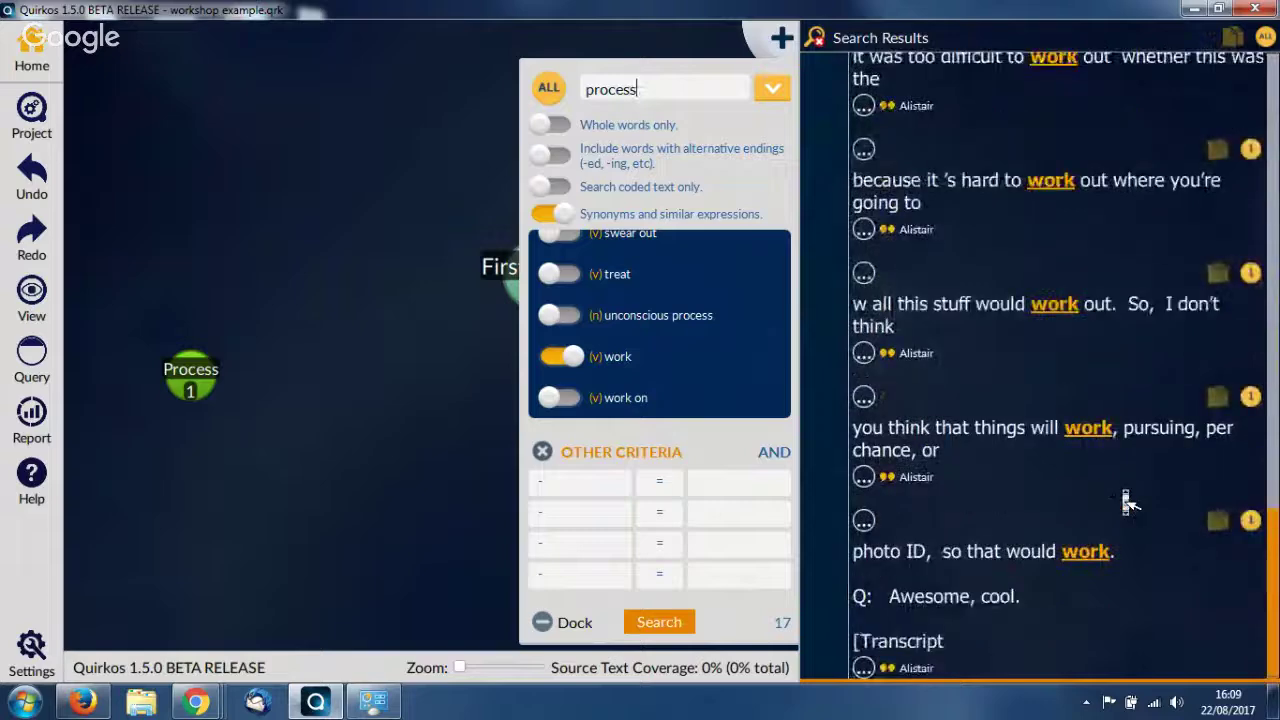
{"action": "scroll", "coordinate": [1128, 505], "scroll_direction": "up", "scroll_amount": 15}
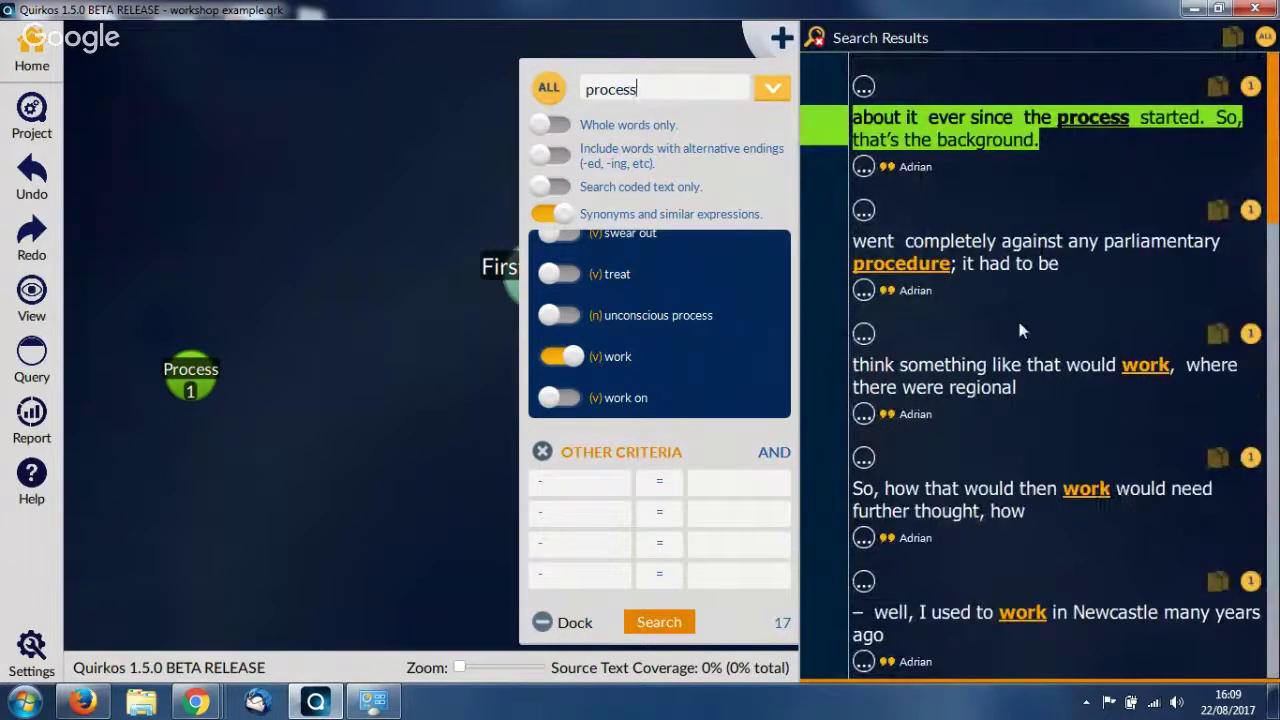
Step: Expand the procedure and work hits and code the forty percent rule and regional assemblies passages to Process
{"action": "left_click", "coordinate": [868, 294]}
{"action": "left_click", "coordinate": [864, 211]}
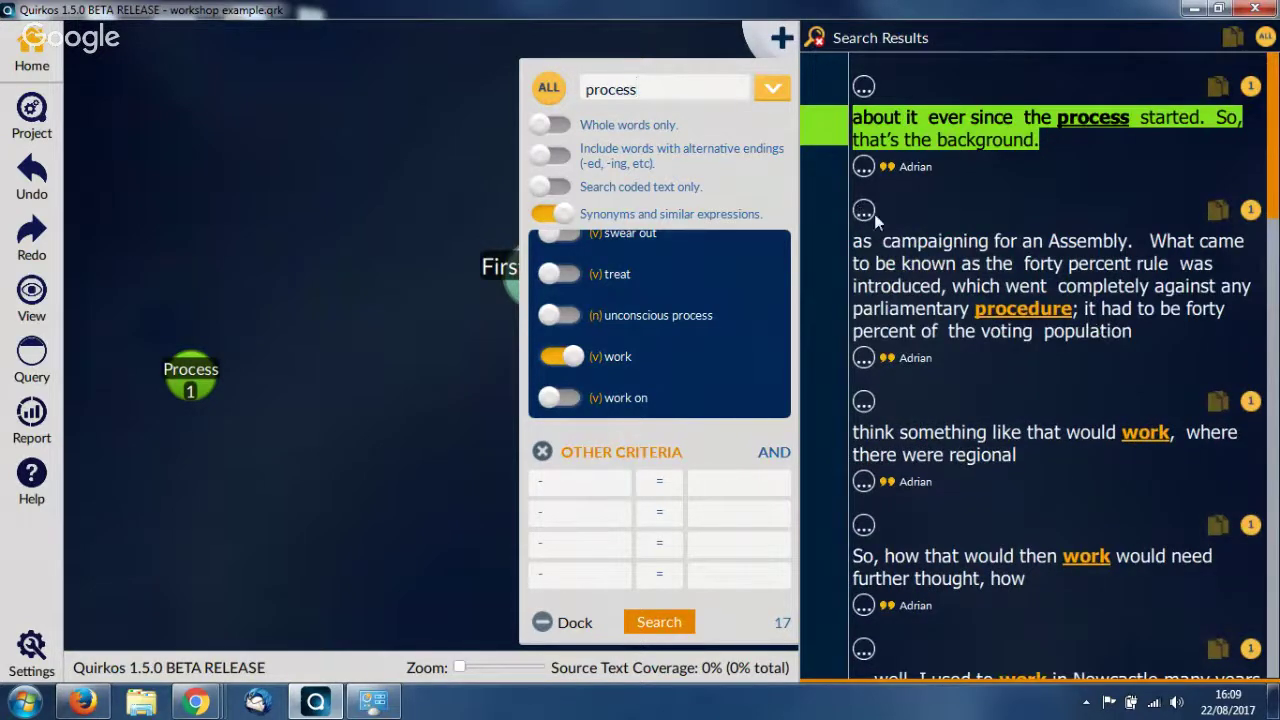
{"action": "left_click", "coordinate": [863, 359]}
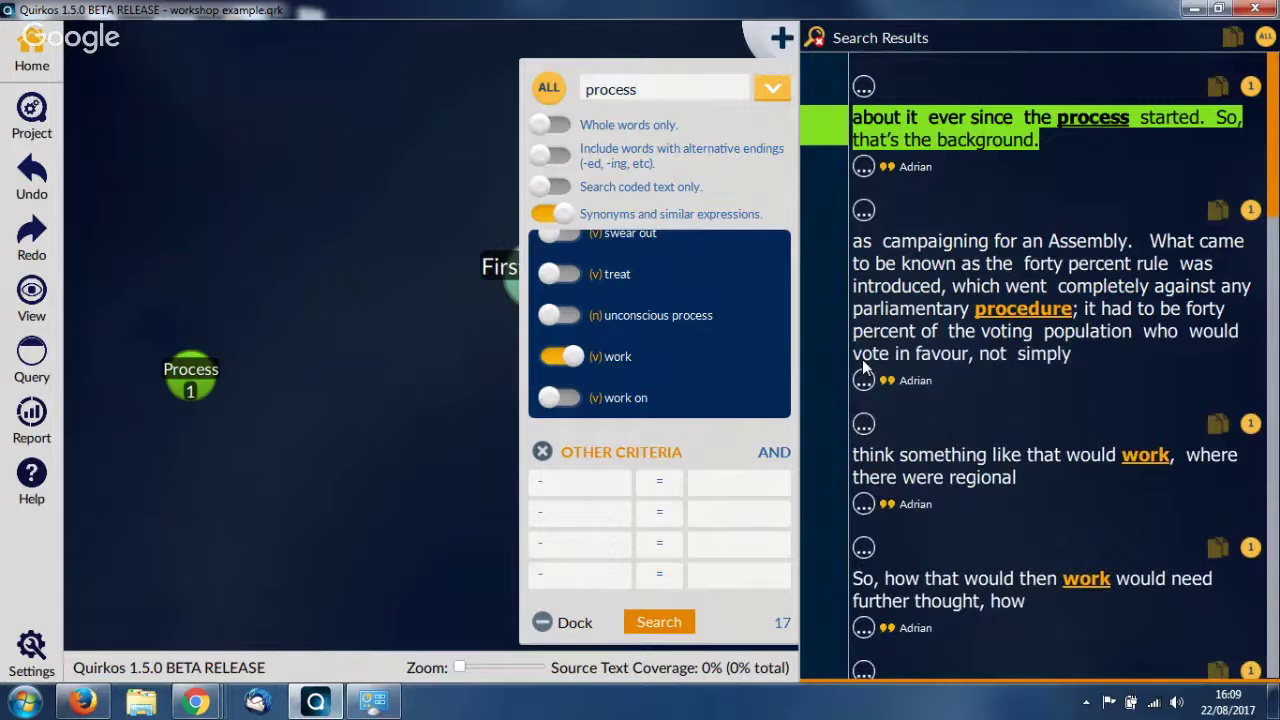
{"action": "left_click_drag", "start_coordinate": [1082, 306], "coordinate": [147, 398]}
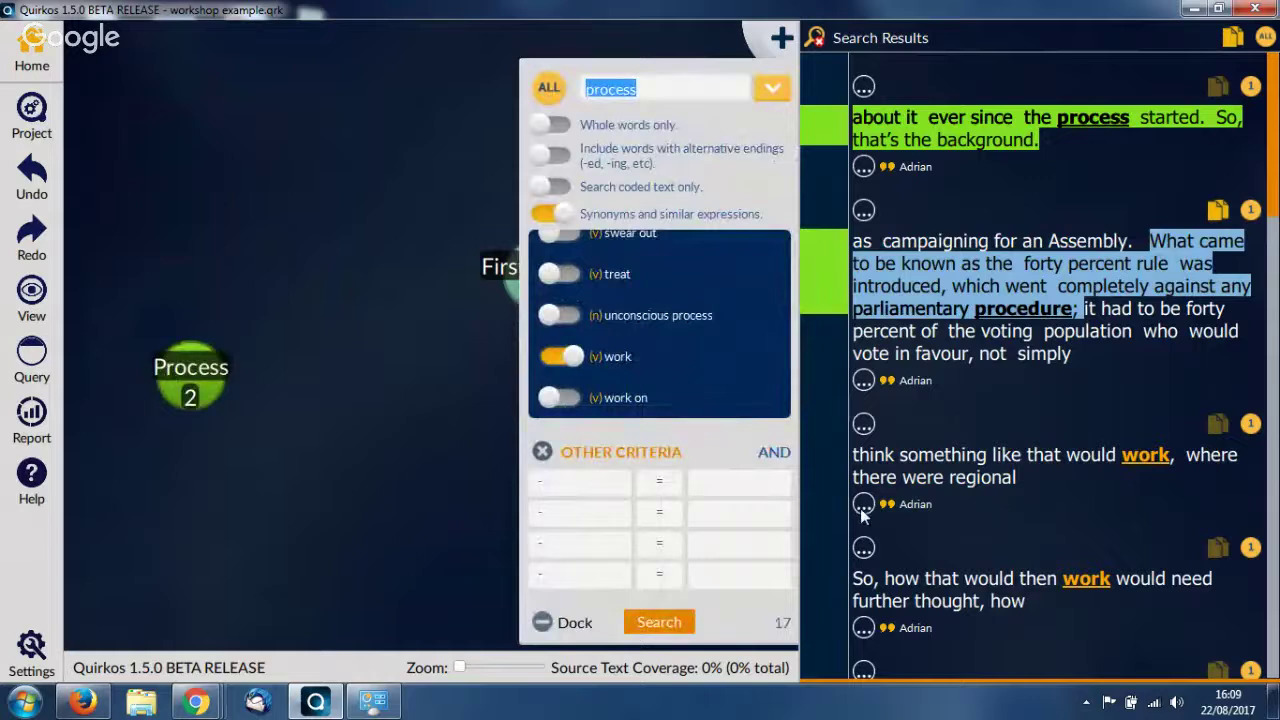
{"action": "left_click", "coordinate": [863, 504]}
{"action": "left_click", "coordinate": [863, 425]}
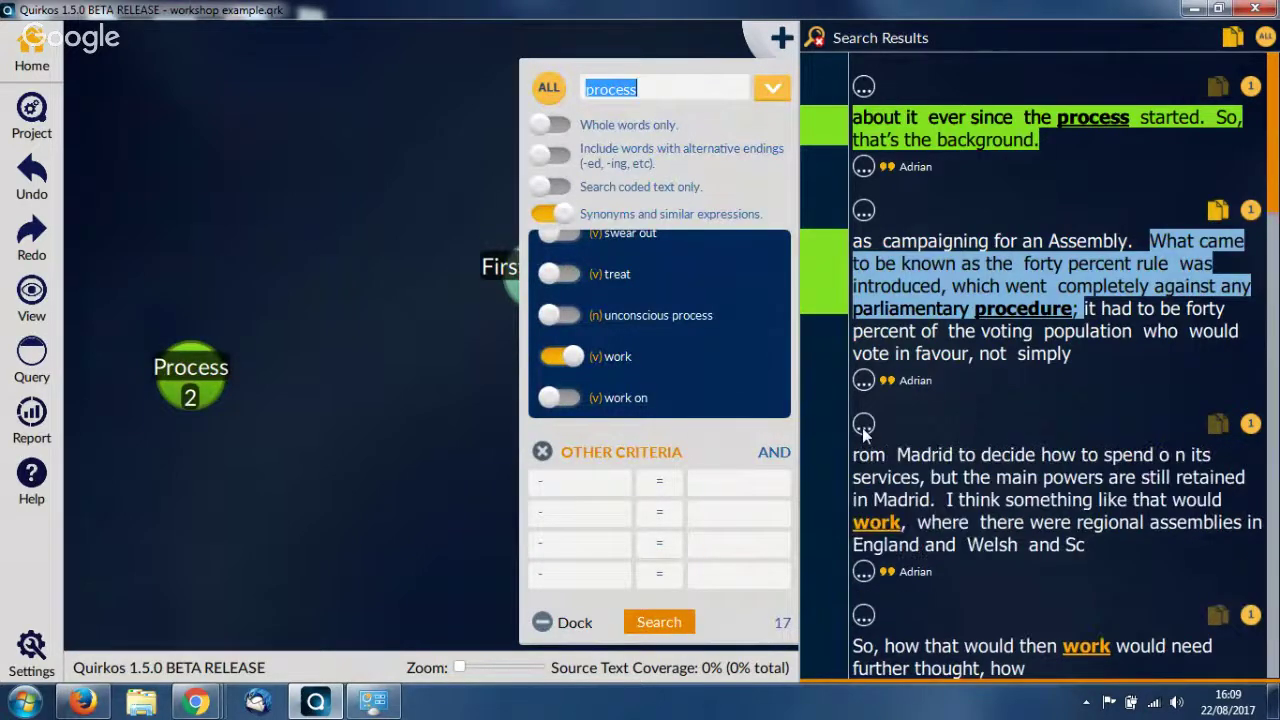
{"action": "left_click", "coordinate": [926, 472]}
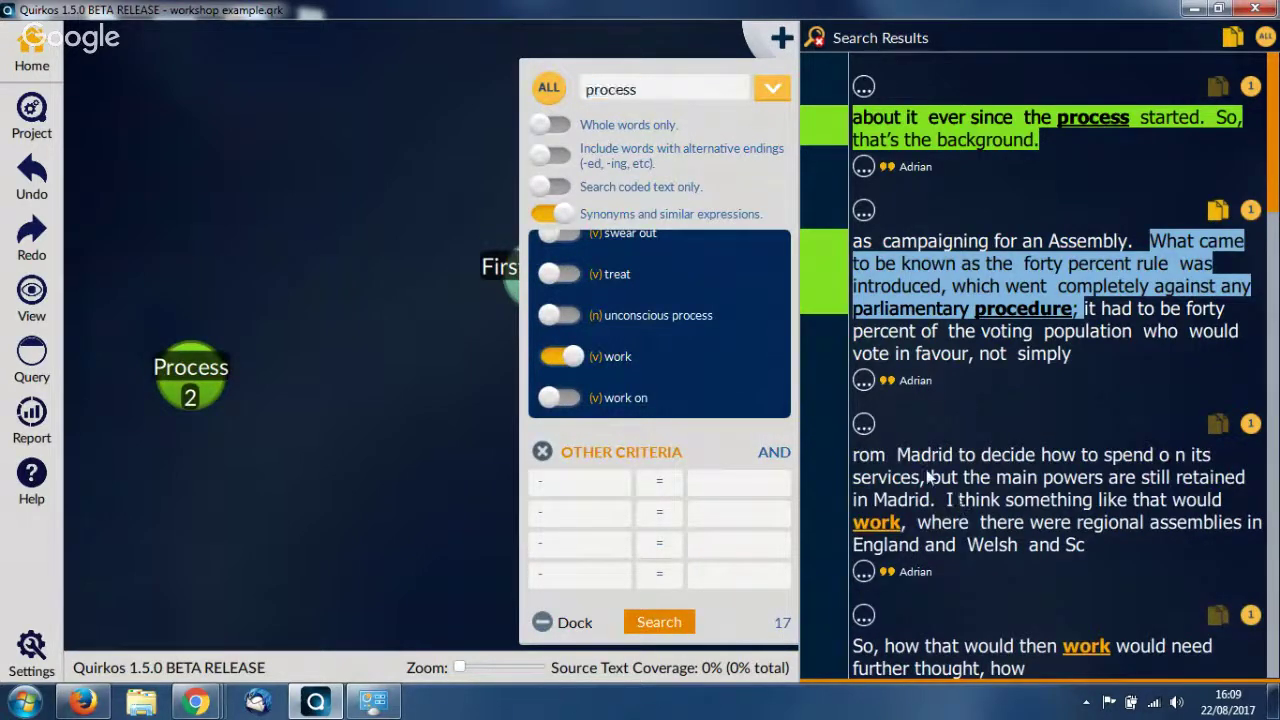
{"action": "left_click_drag", "start_coordinate": [926, 474], "coordinate": [190, 375]}
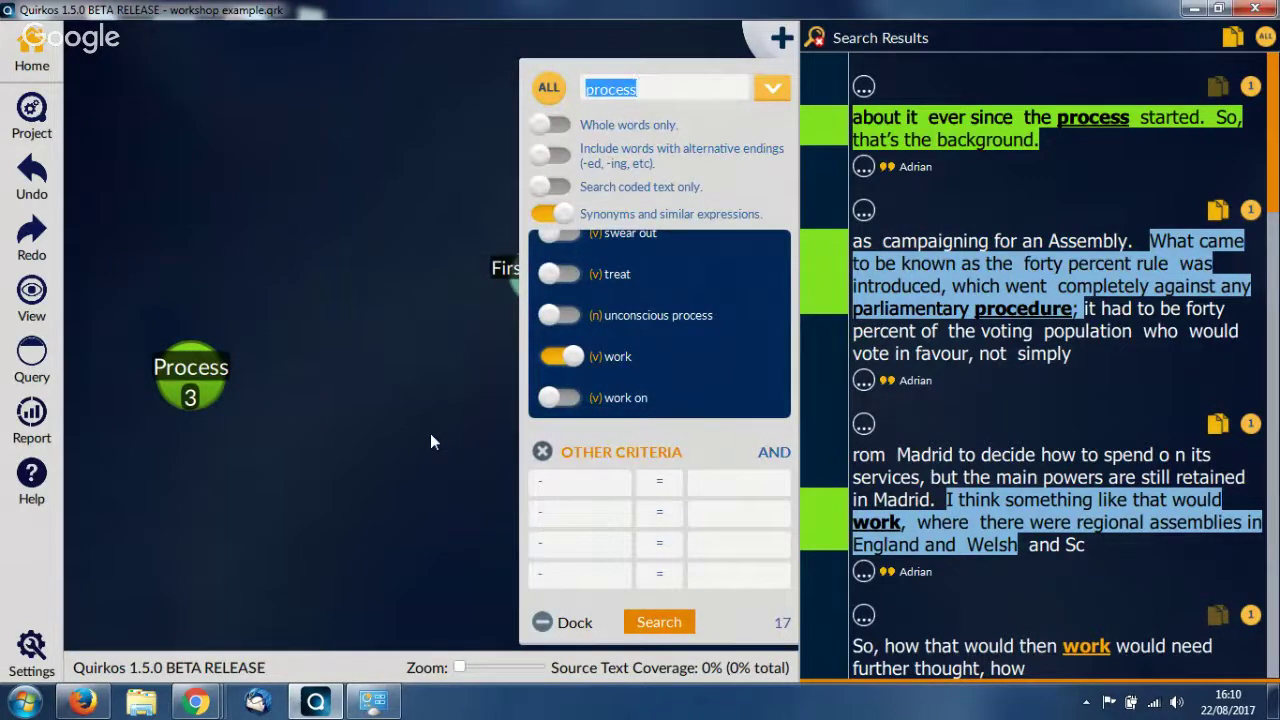
Step: Close the search panels, create a 'Work' quirk and nest it under Process
{"action": "left_click", "coordinate": [816, 39]}
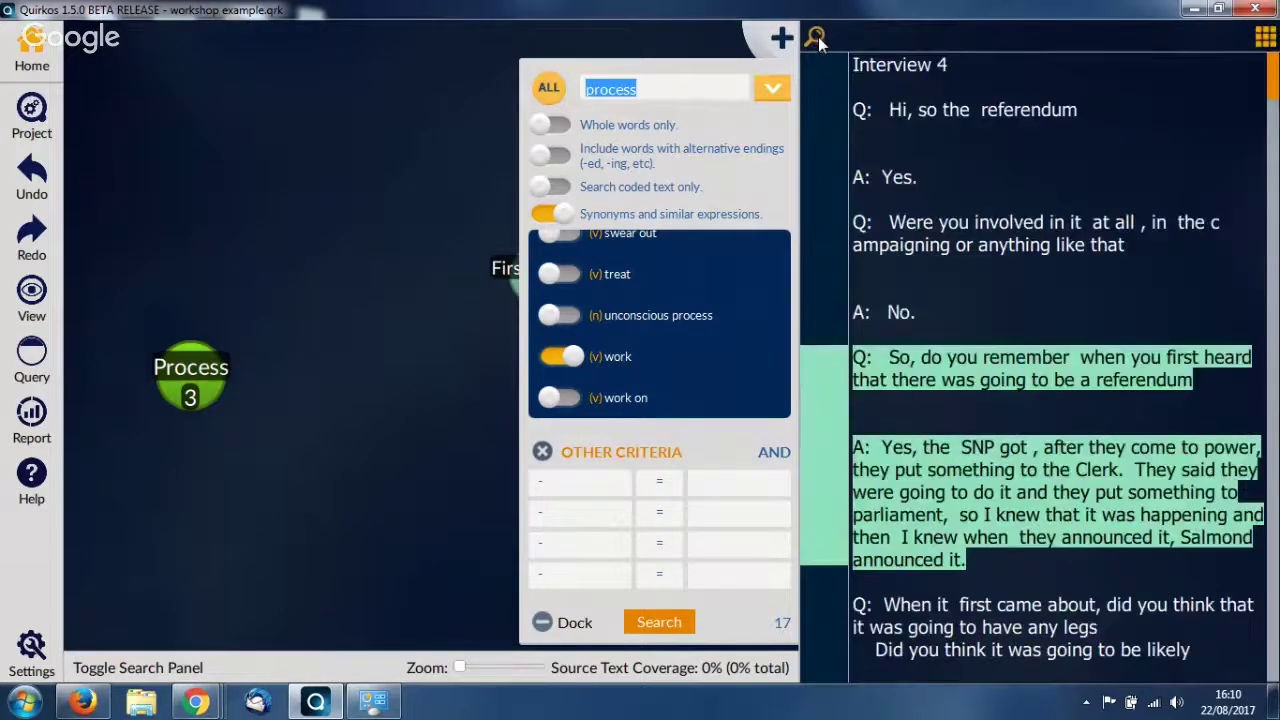
{"action": "left_click", "coordinate": [816, 39]}
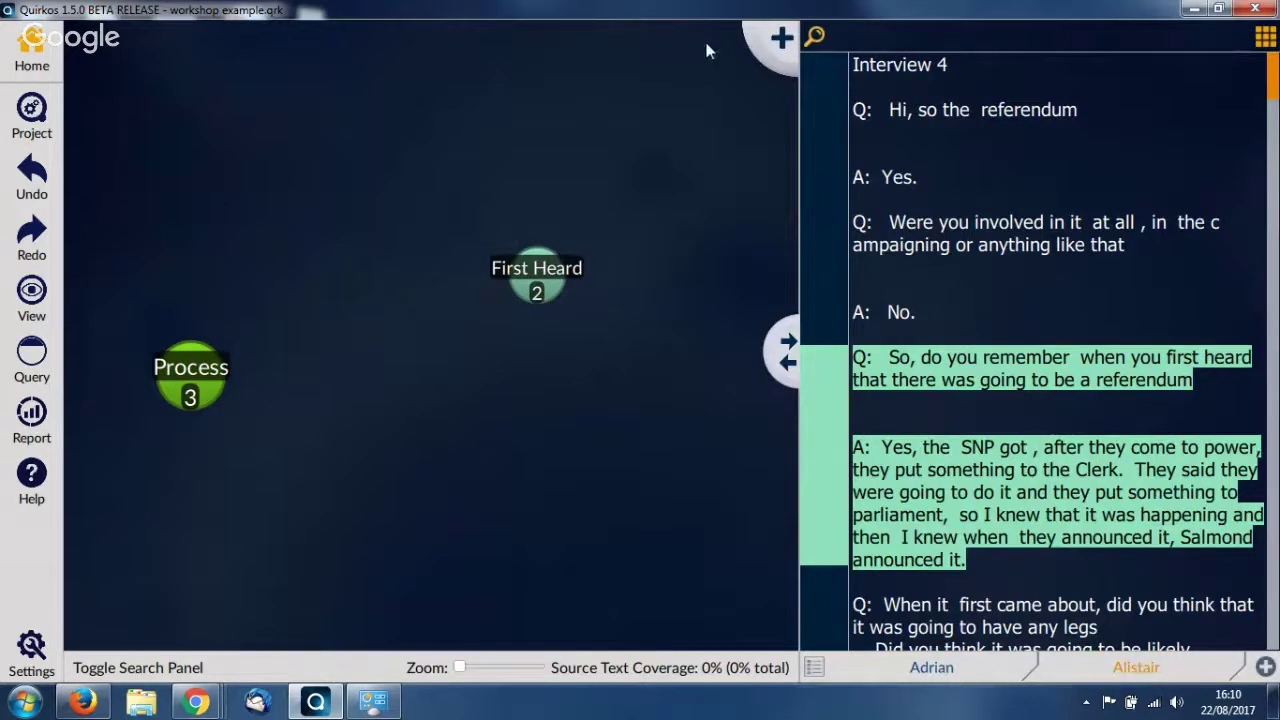
{"action": "left_click", "coordinate": [780, 32]}
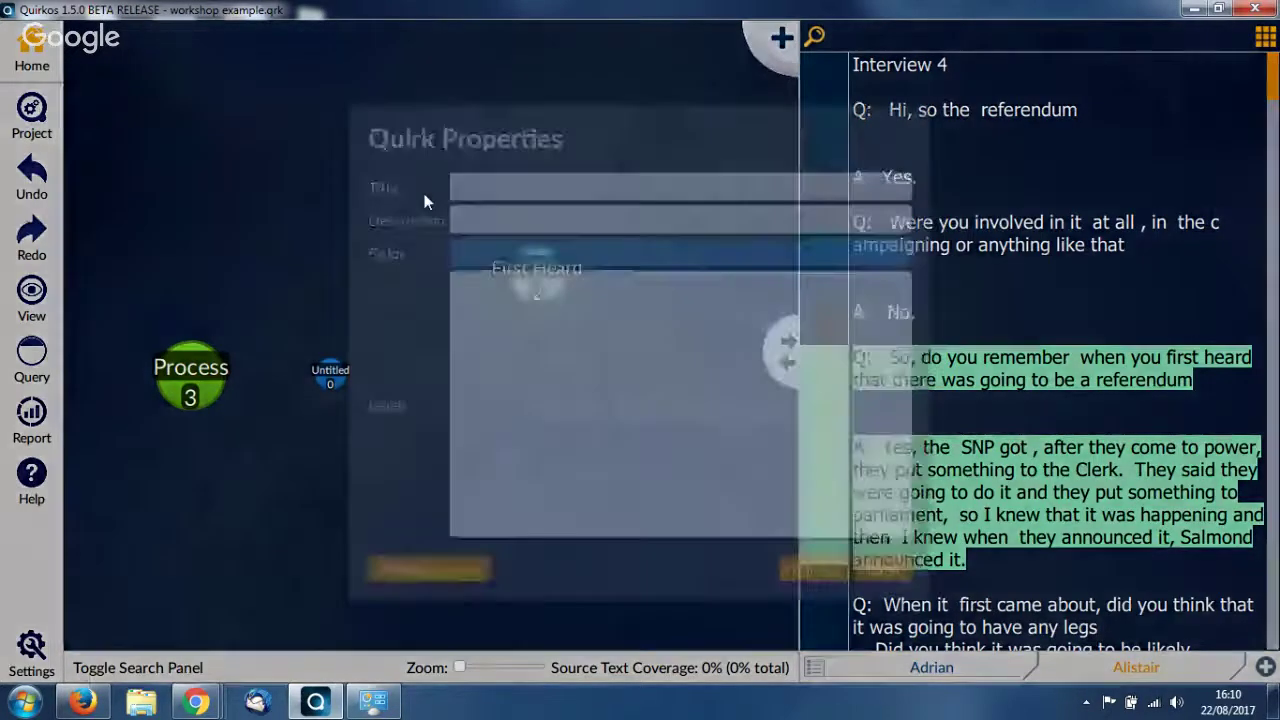
{"action": "type", "text": "Work"}
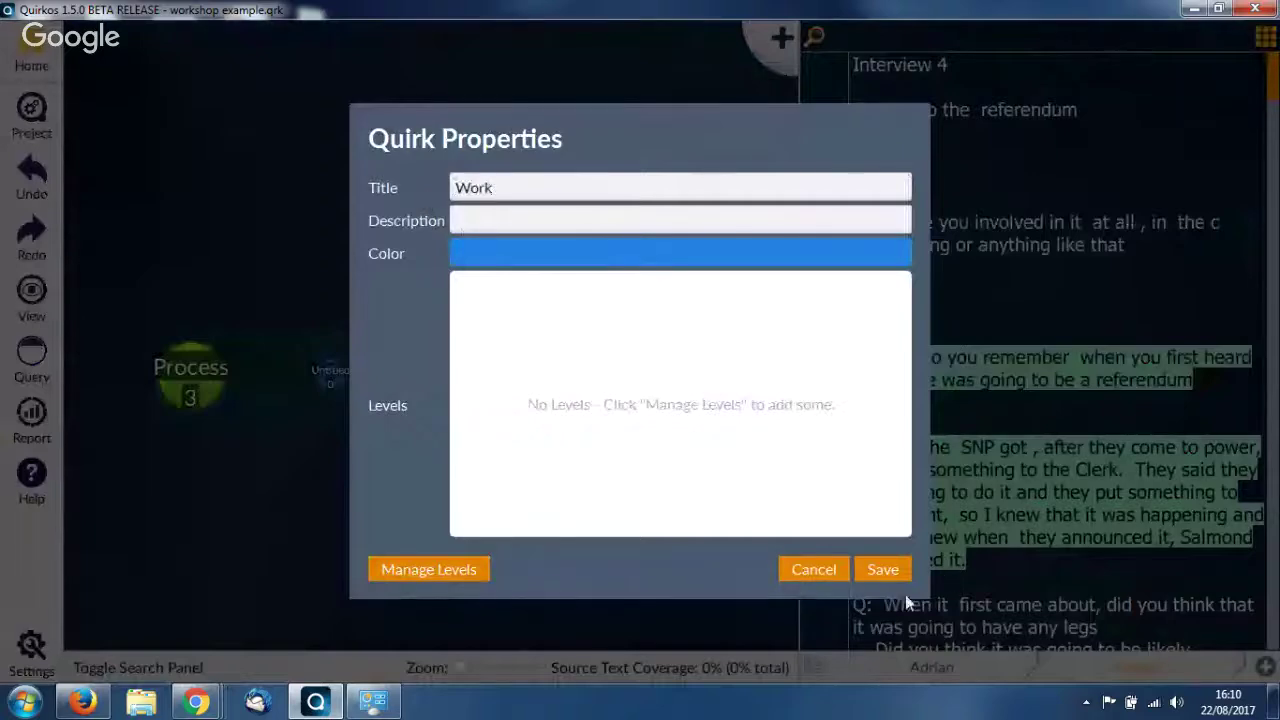
{"action": "left_click", "coordinate": [876, 568]}
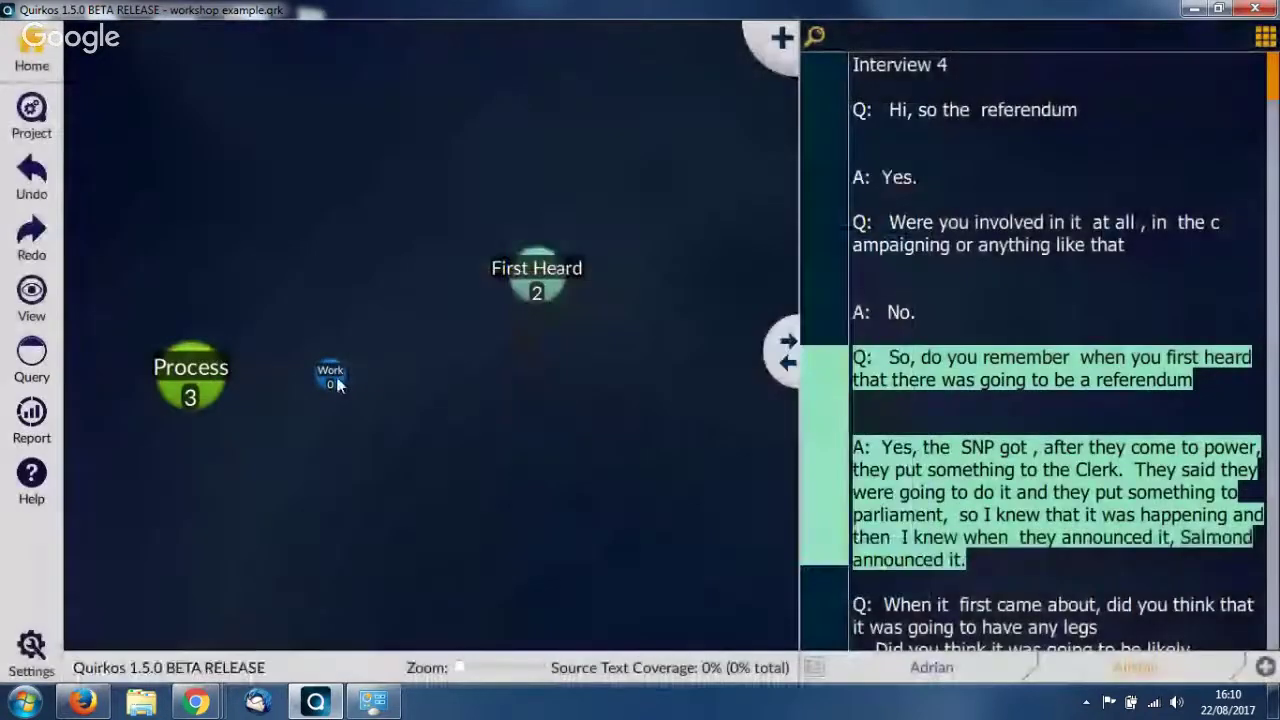
{"action": "left_click_drag", "start_coordinate": [338, 385], "coordinate": [176, 390]}
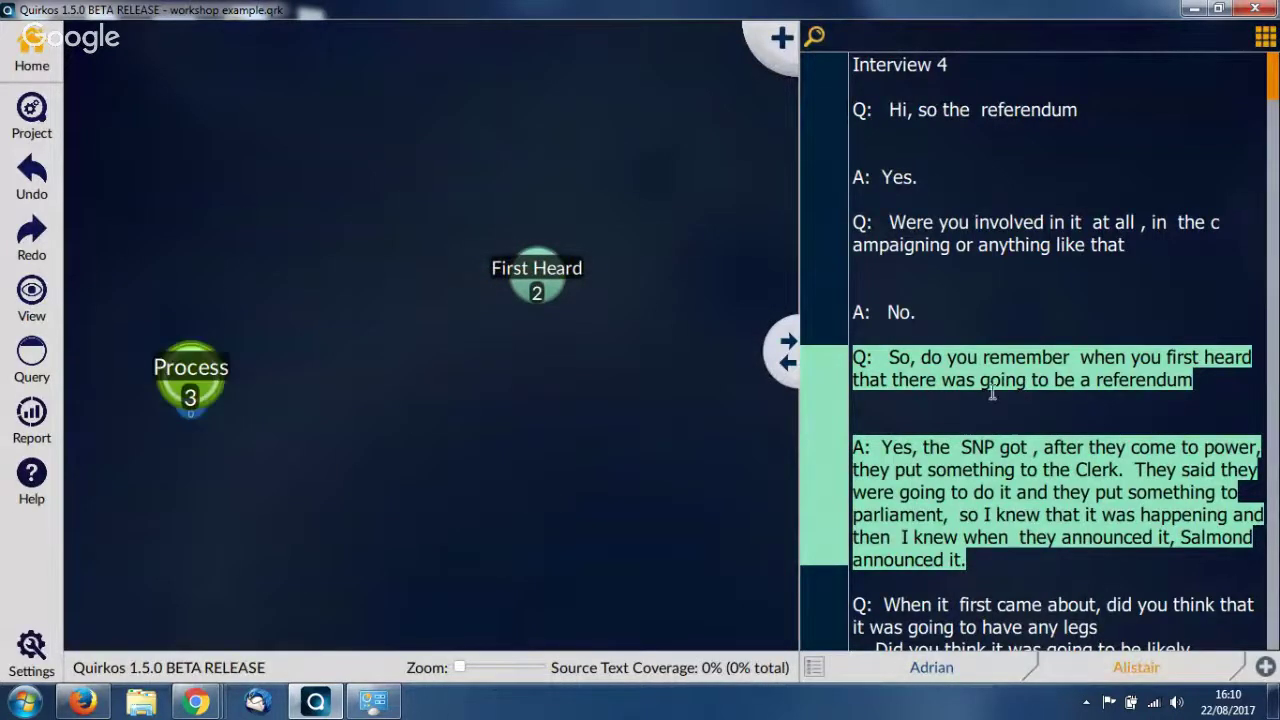
Step: Code the 'So, how that would then work' search result to Work, then view the Process and Work quotes
{"action": "left_click", "coordinate": [816, 42]}
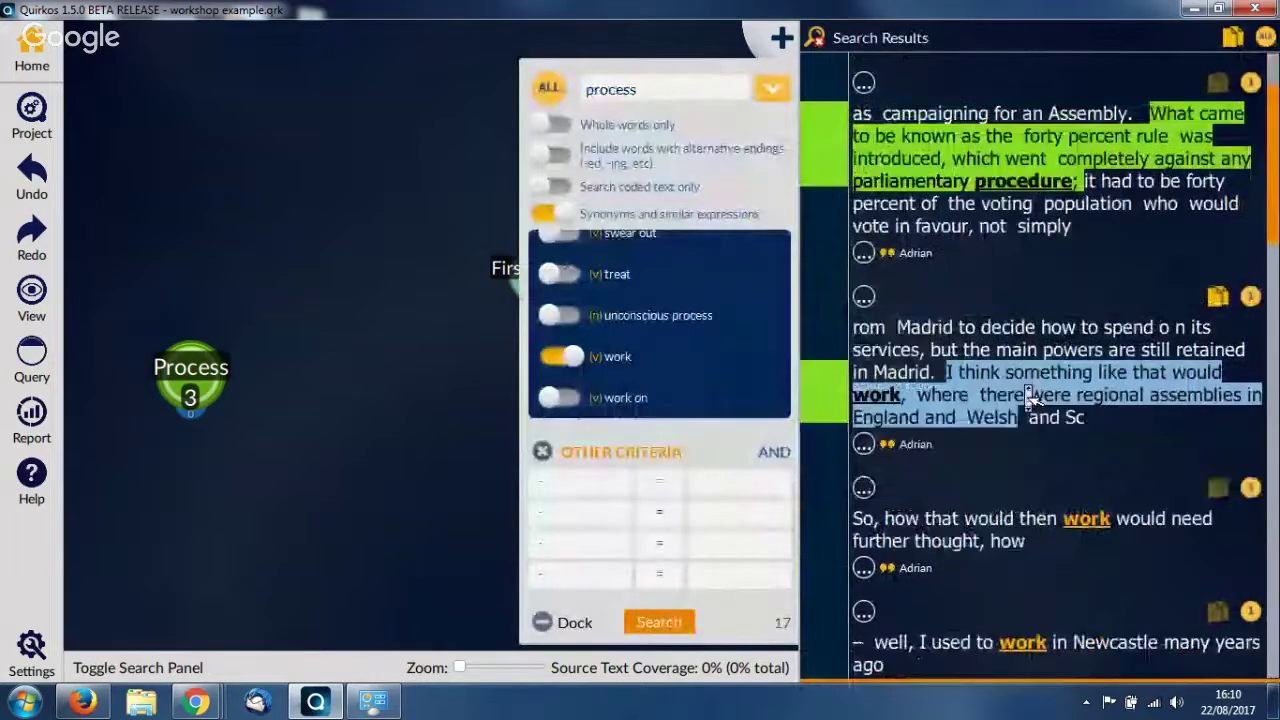
{"action": "scroll", "coordinate": [1030, 397], "scroll_direction": "down", "scroll_amount": 2}
{"action": "left_click", "coordinate": [862, 456]}
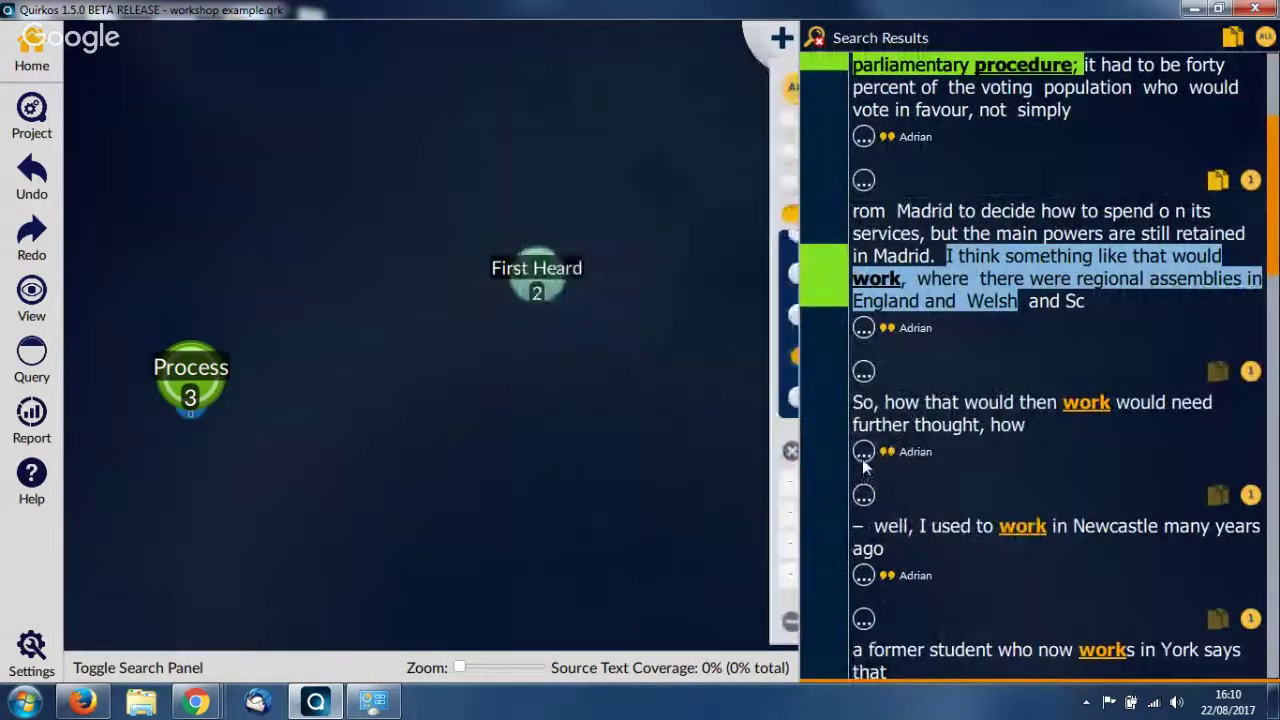
{"action": "left_click_drag", "start_coordinate": [866, 402], "coordinate": [946, 448]}
{"action": "left_click_drag", "start_coordinate": [923, 405], "coordinate": [124, 445]}
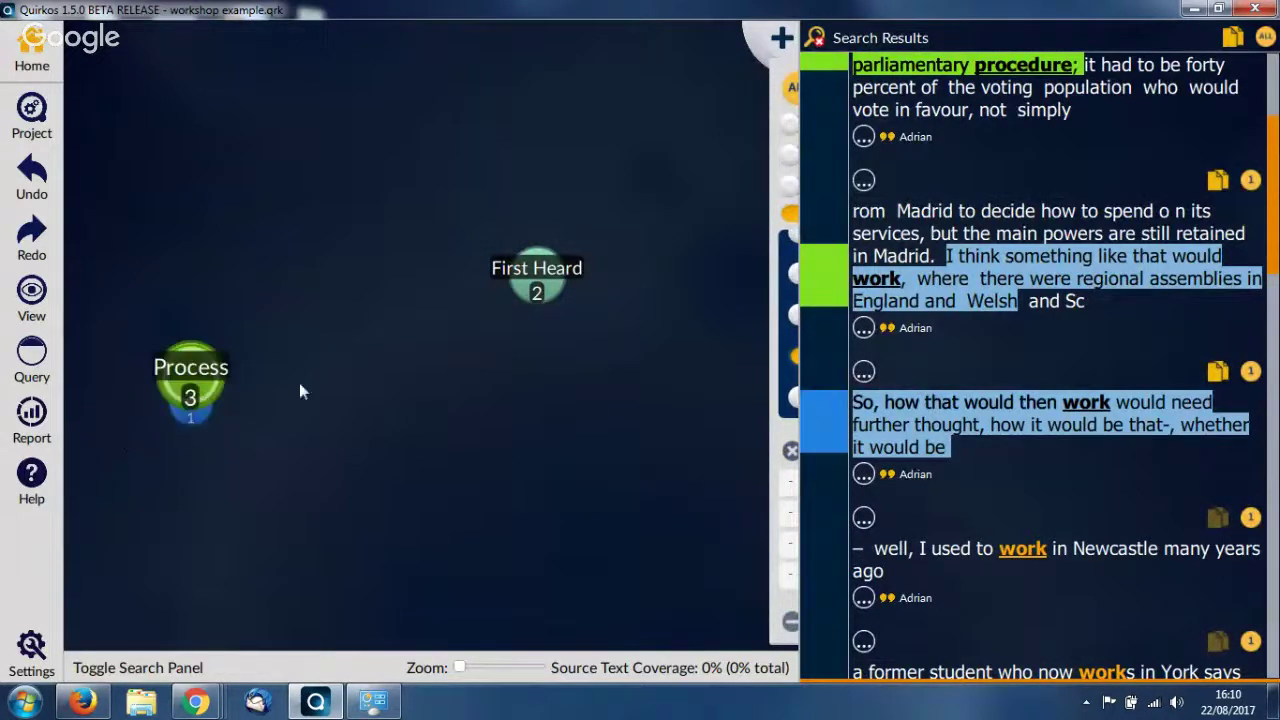
{"action": "left_click", "coordinate": [189, 380]}
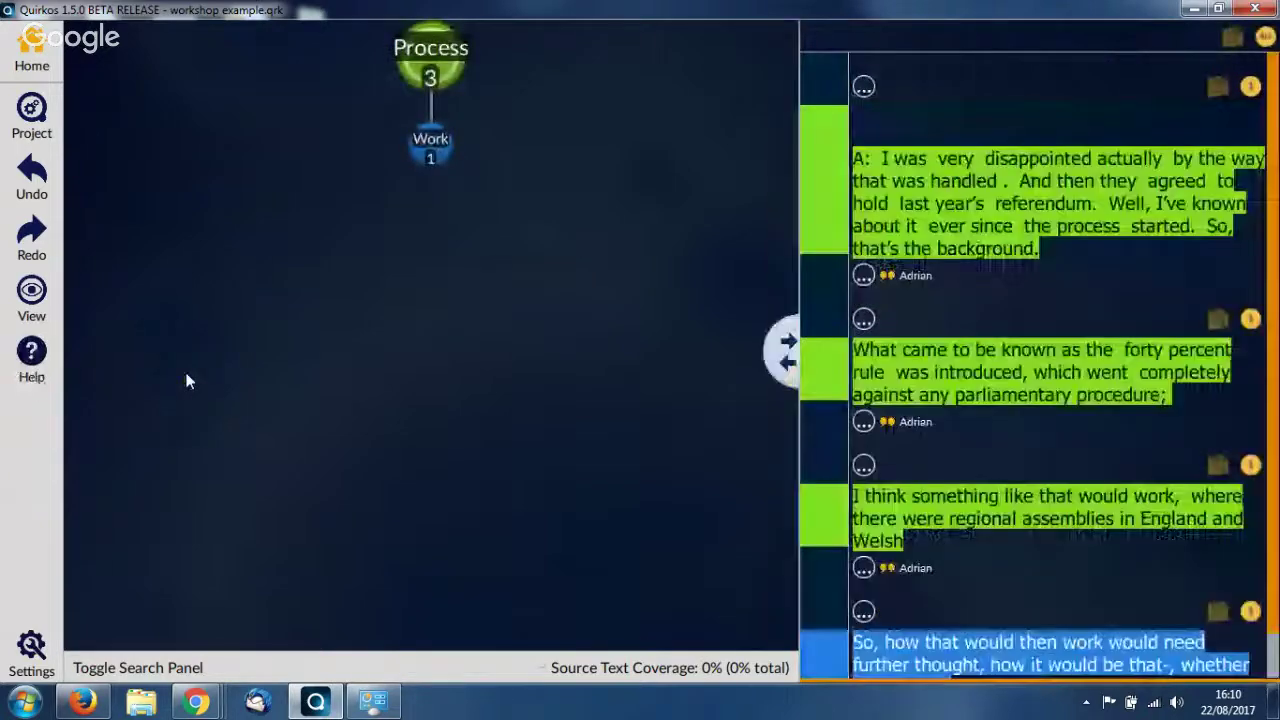
{"action": "left_click", "coordinate": [433, 142]}
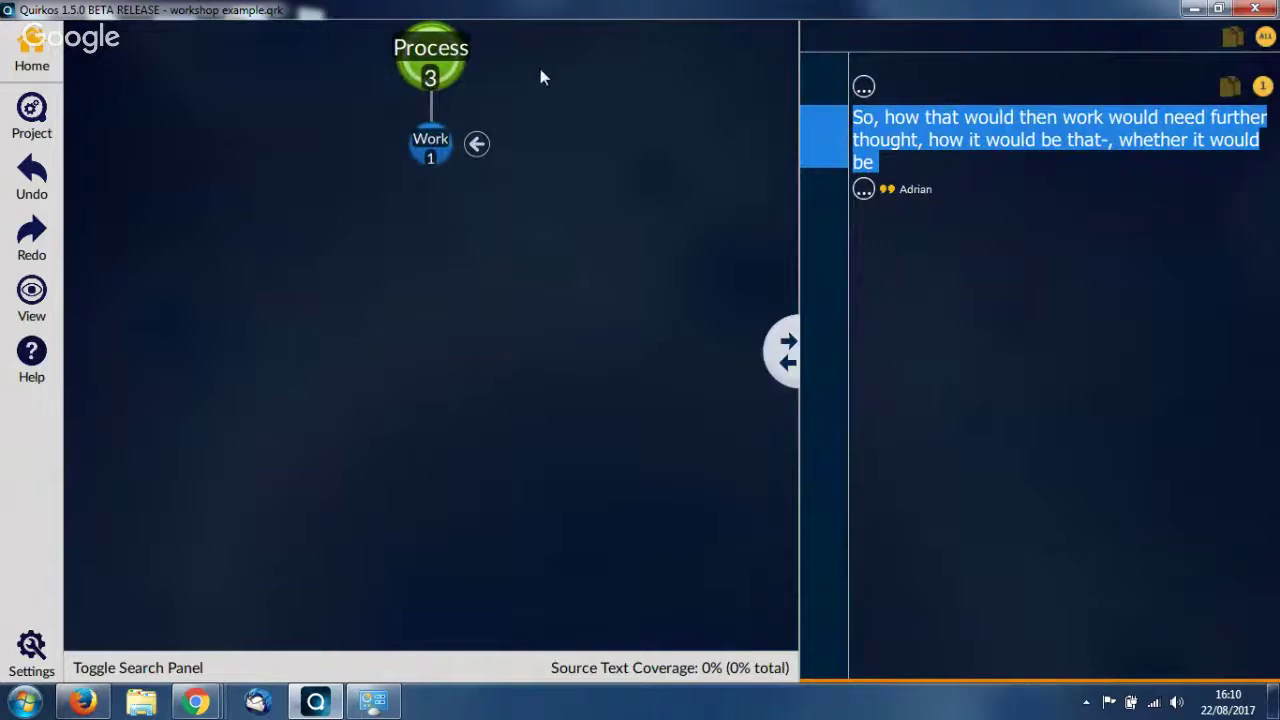
Step: Select all three Process quotes and paste them into a new Word document
{"action": "left_click", "coordinate": [432, 62]}
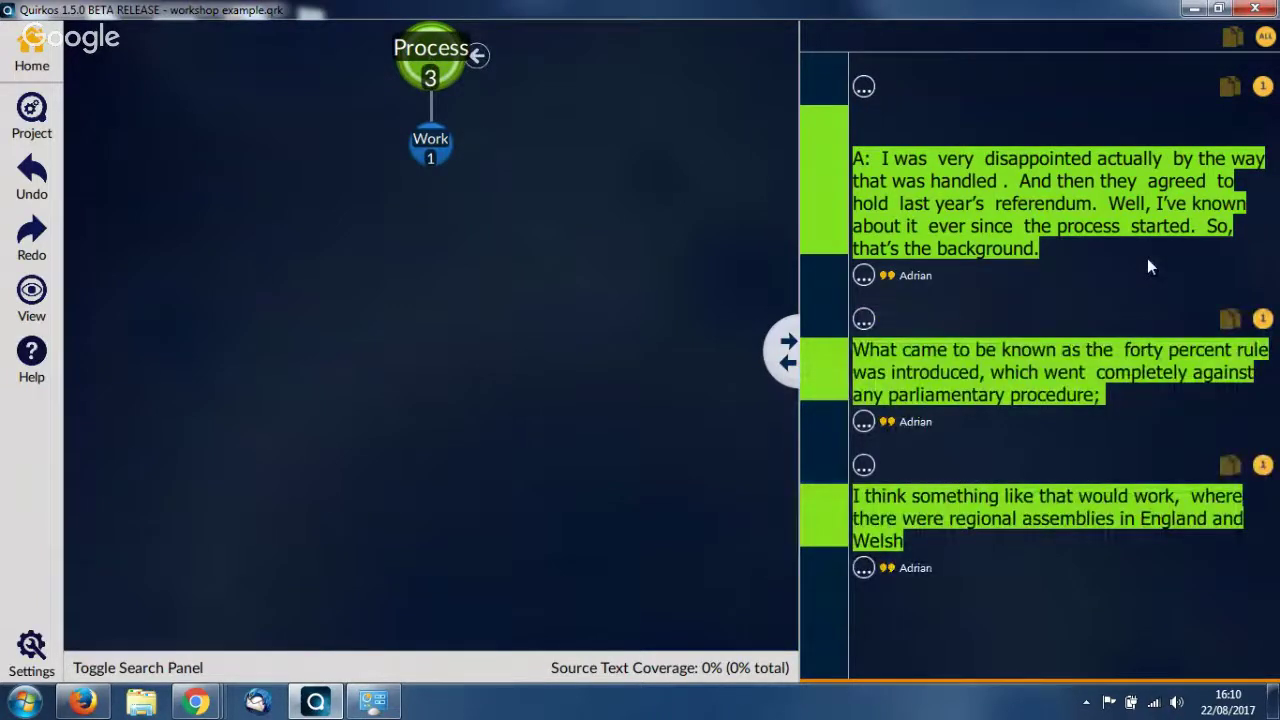
{"action": "left_click", "coordinate": [1265, 40]}
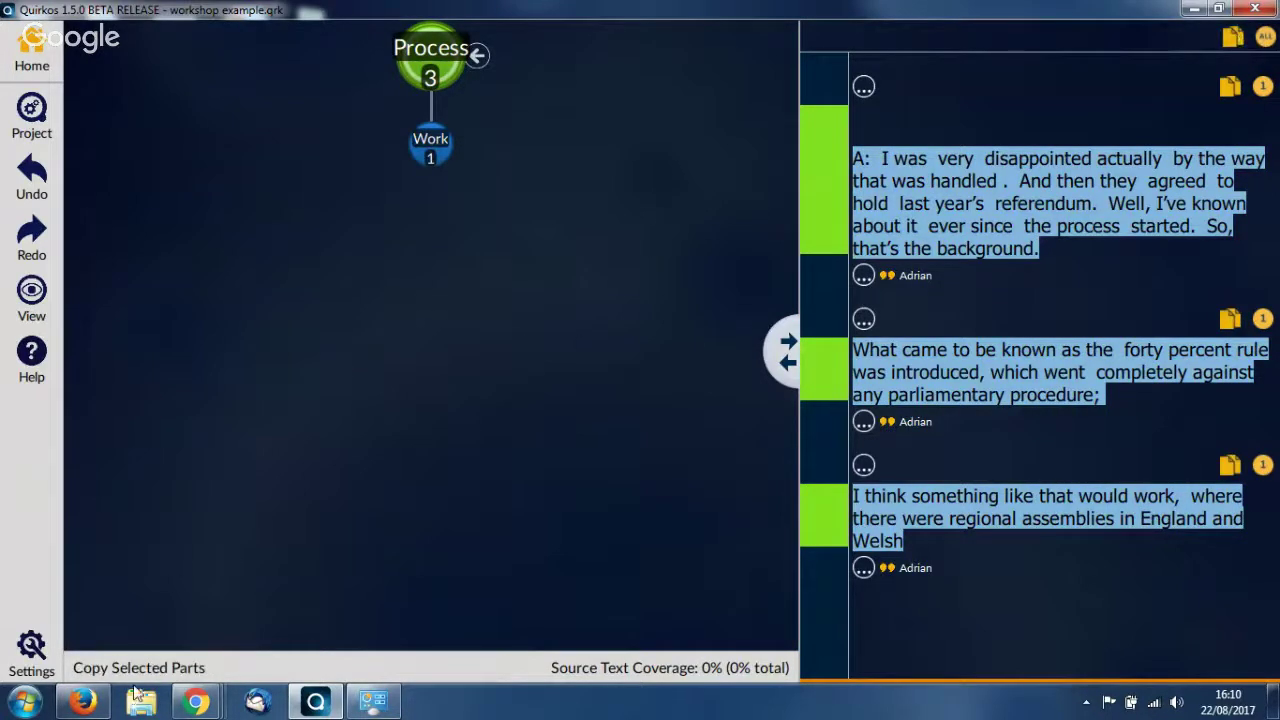
{"action": "left_click", "coordinate": [24, 700]}
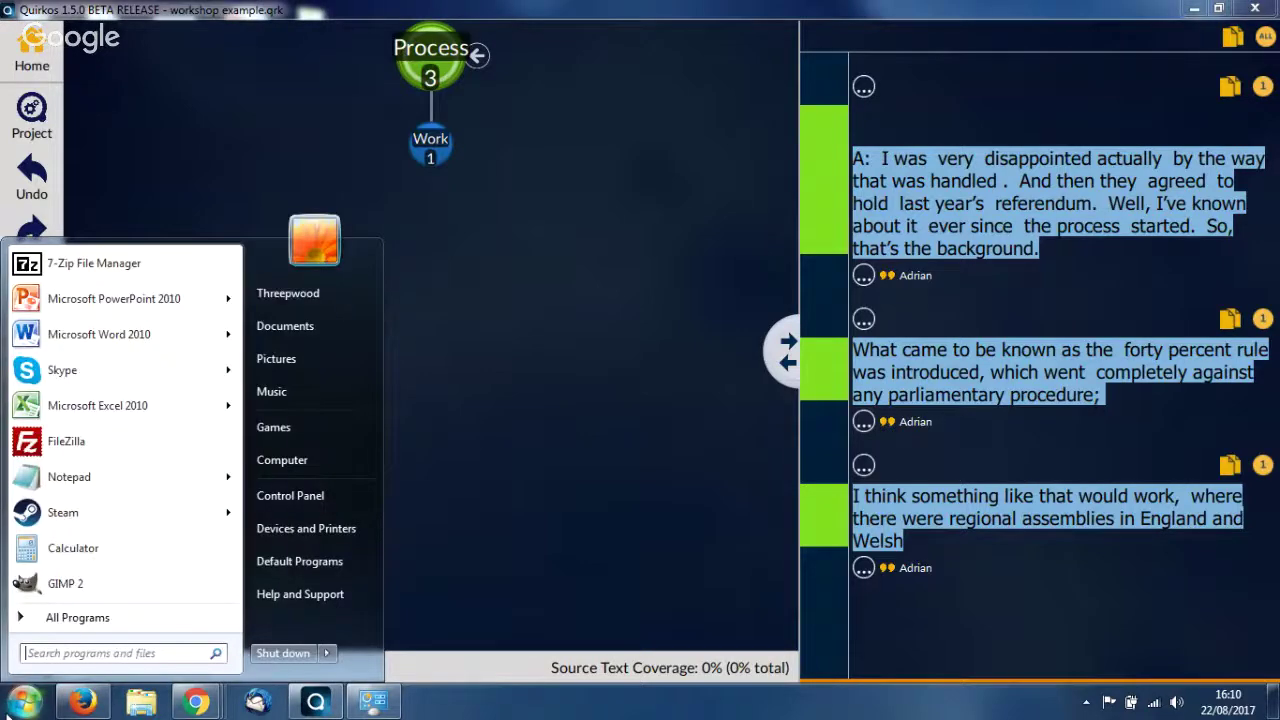
{"action": "left_click", "coordinate": [99, 334]}
{"action": "type", "text": "A: I was very disappointed actually by the way that was handled . And then they agreed to hold last year’s referendum. Well, I’ve known about it ever since the process started. So, that’s the background.  -- Adrian --  What came to be known as the forty percent rule was introduced, which went completely against any parliamentary procedure;  -- Adrian --  I think something like that would work, where there were regional assemblies in England and Welsh  -- Adrian --"}
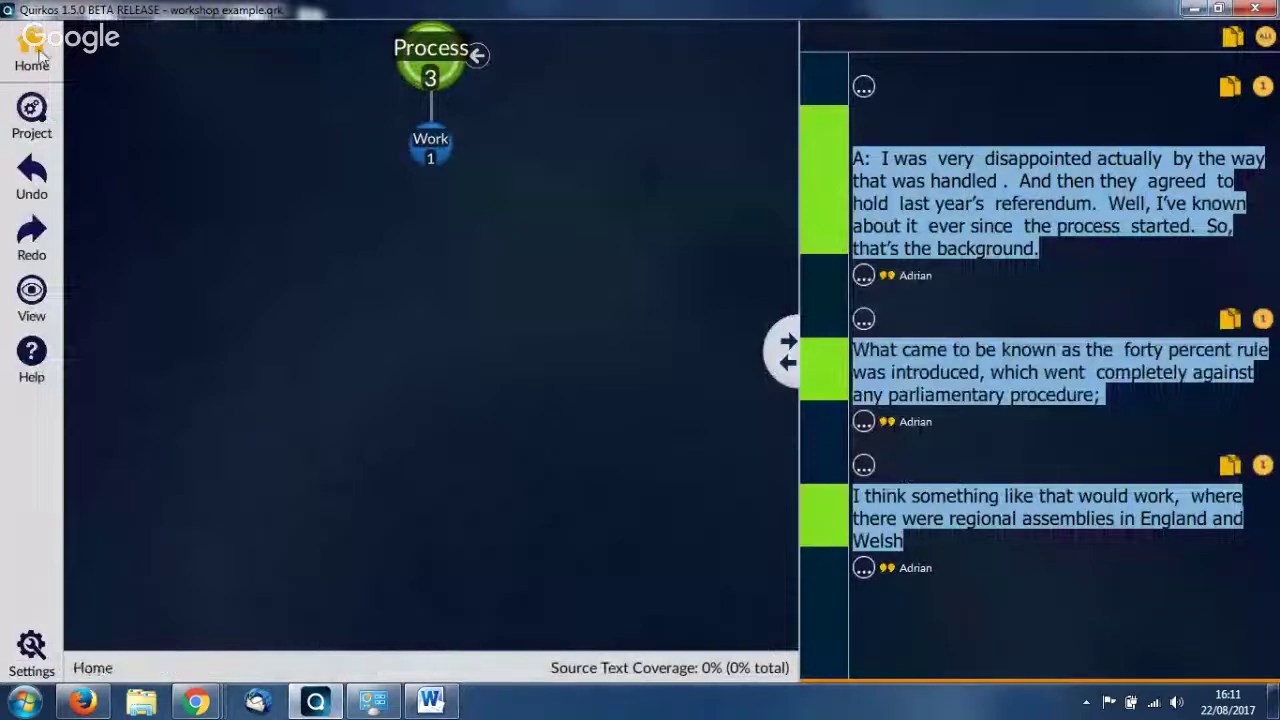
Step: Open 'referendum coded example' from the Example project > referendum folder
{"action": "left_click", "coordinate": [40, 60]}
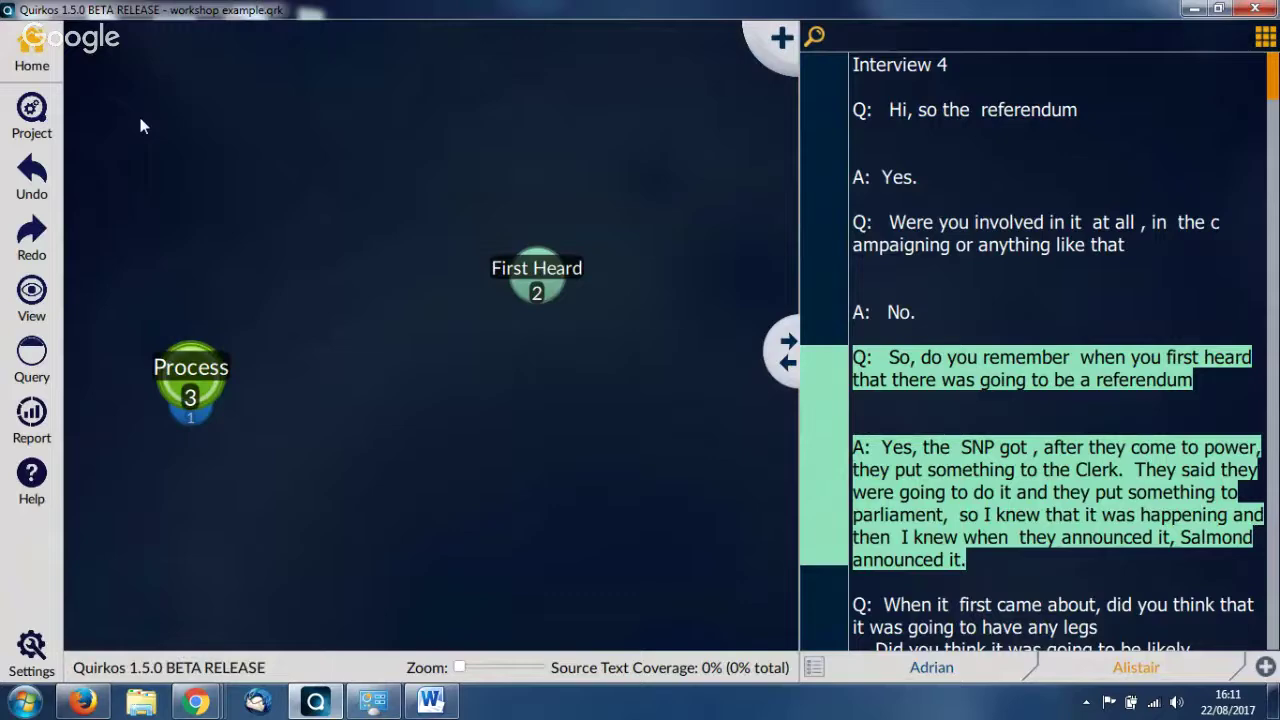
{"action": "left_click", "coordinate": [31, 110]}
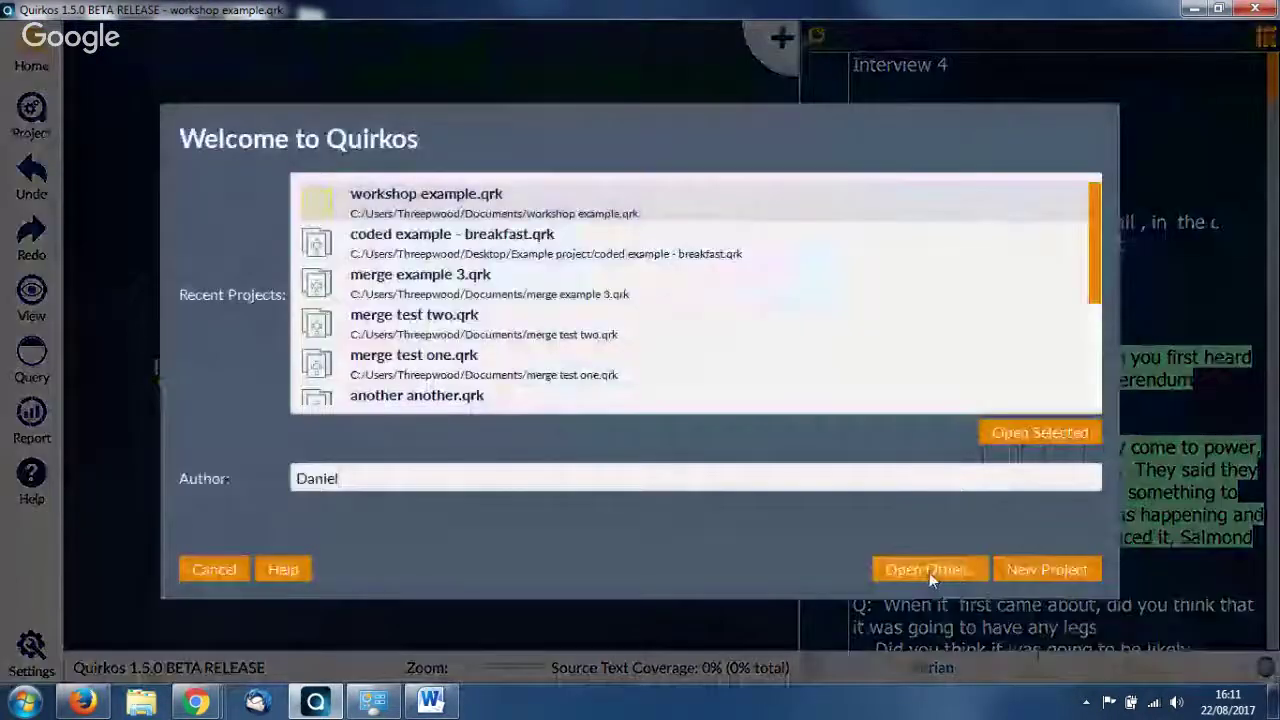
{"action": "left_click", "coordinate": [929, 569]}
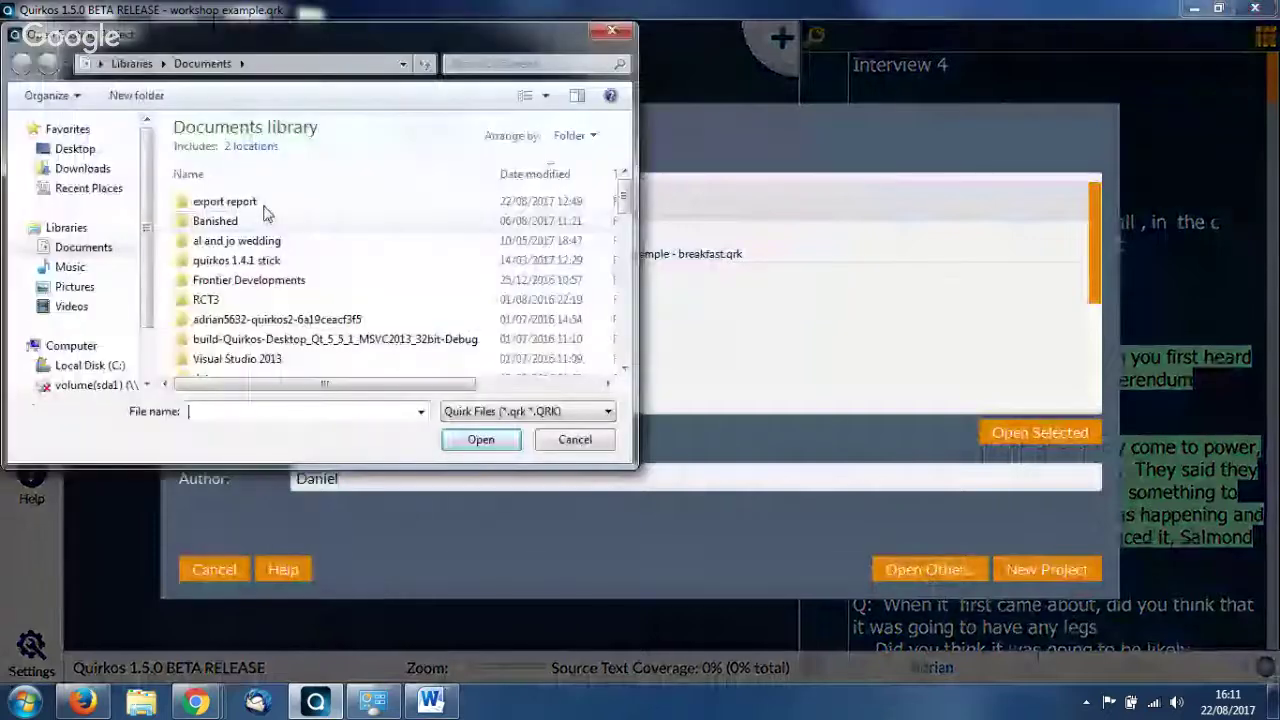
{"action": "double_click", "coordinate": [240, 146]}
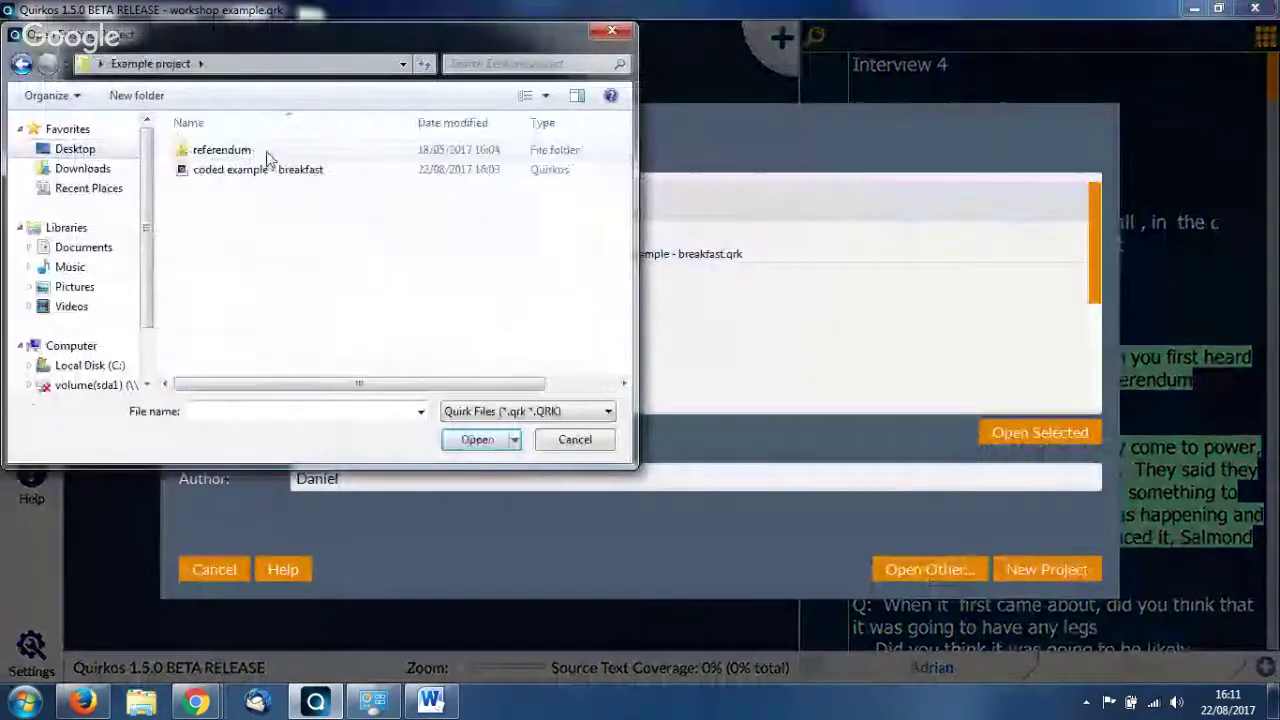
{"action": "double_click", "coordinate": [250, 151]}
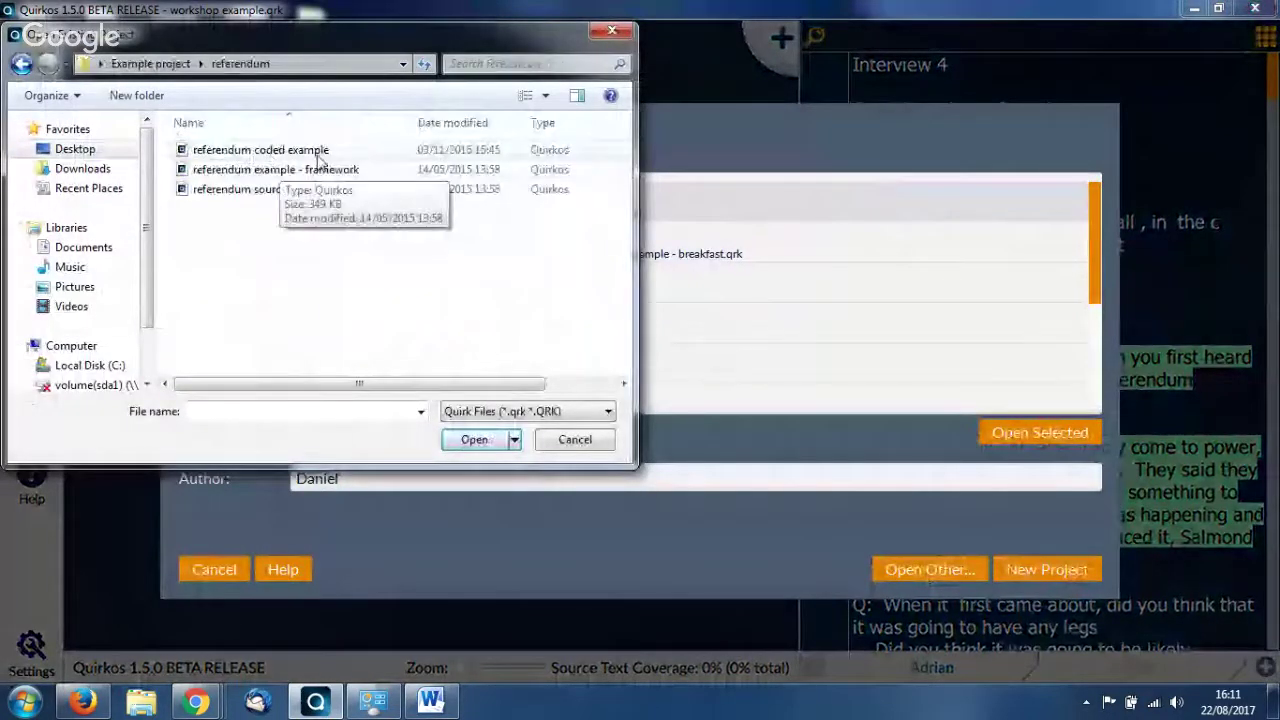
{"action": "double_click", "coordinate": [315, 149]}
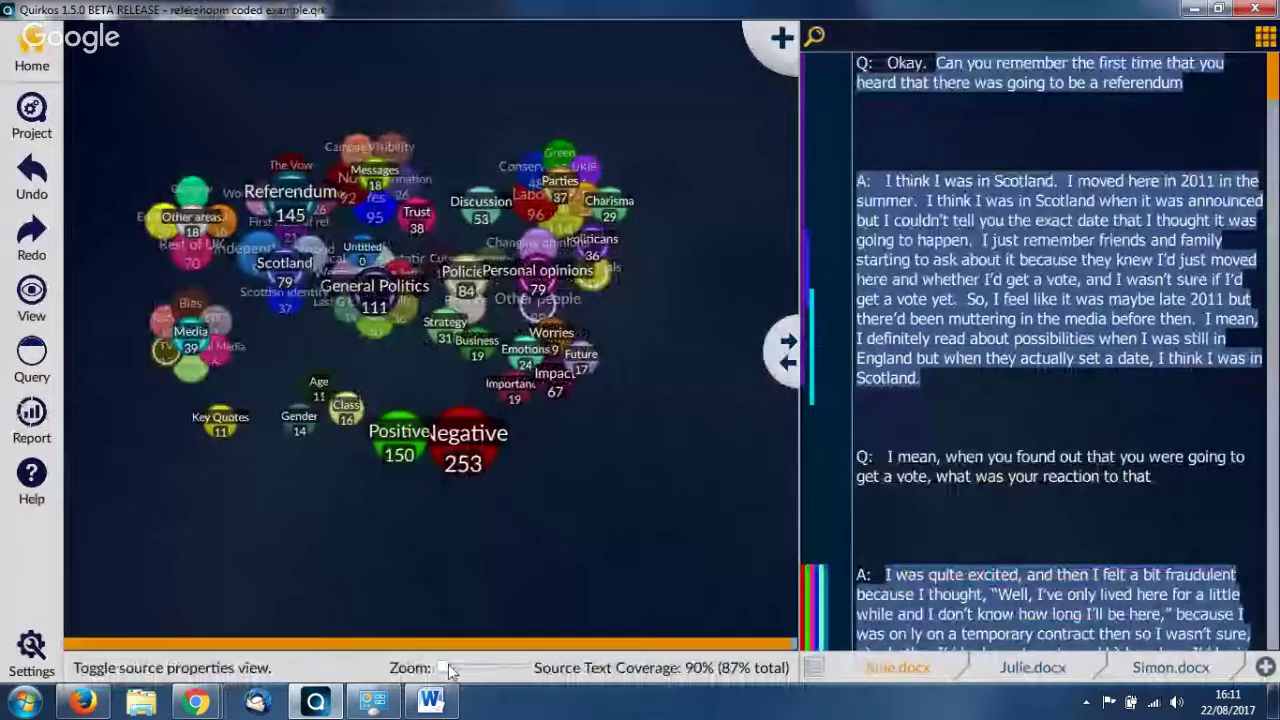
Step: Move the Positive 150 bubble beside Negative 253 on the canvas
{"action": "left_click_drag", "start_coordinate": [449, 671], "coordinate": [455, 671]}
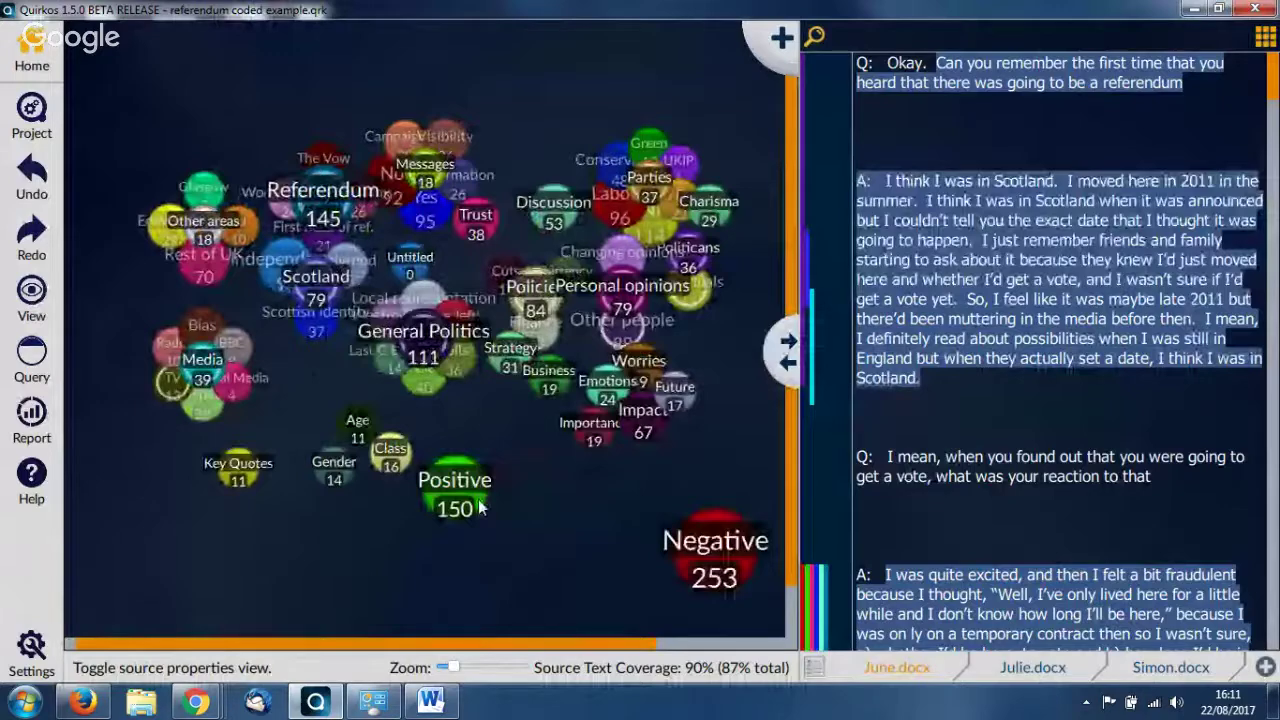
{"action": "left_click_drag", "start_coordinate": [480, 508], "coordinate": [605, 566]}
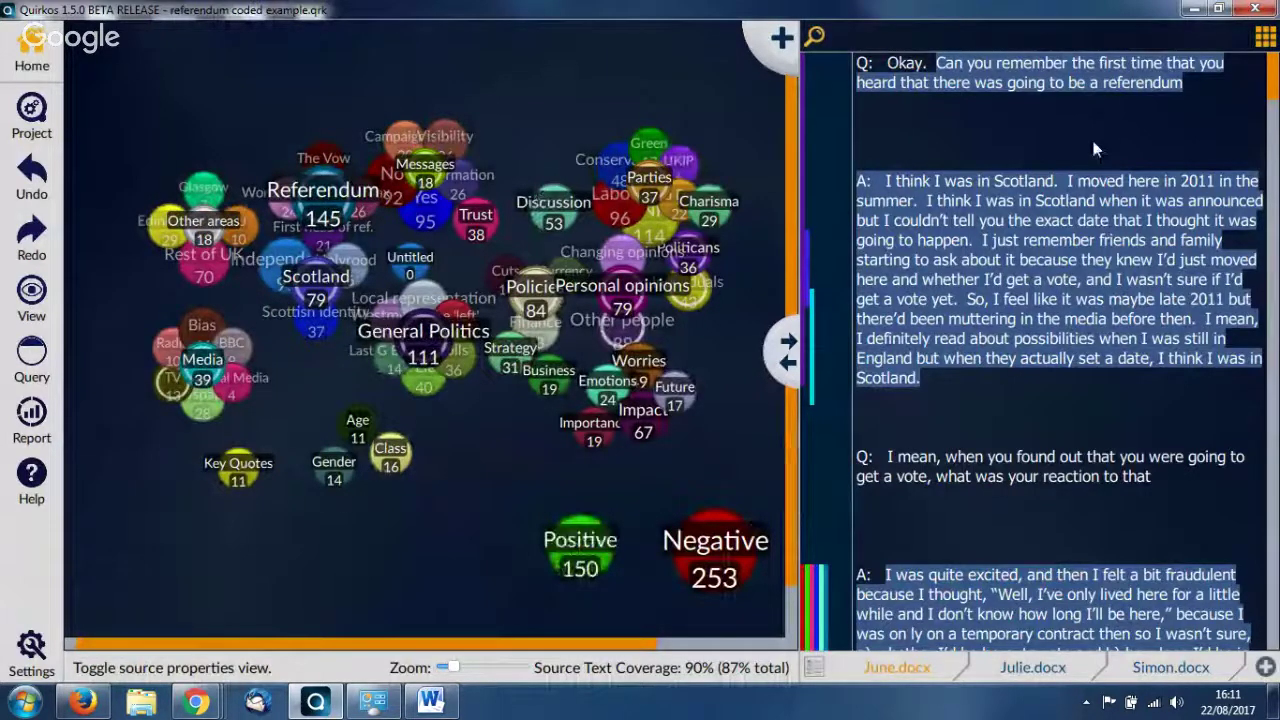
Step: Build a single query with one Property criterion, Gender = Female, removing the extra Source Title row
{"action": "left_click", "coordinate": [31, 360]}
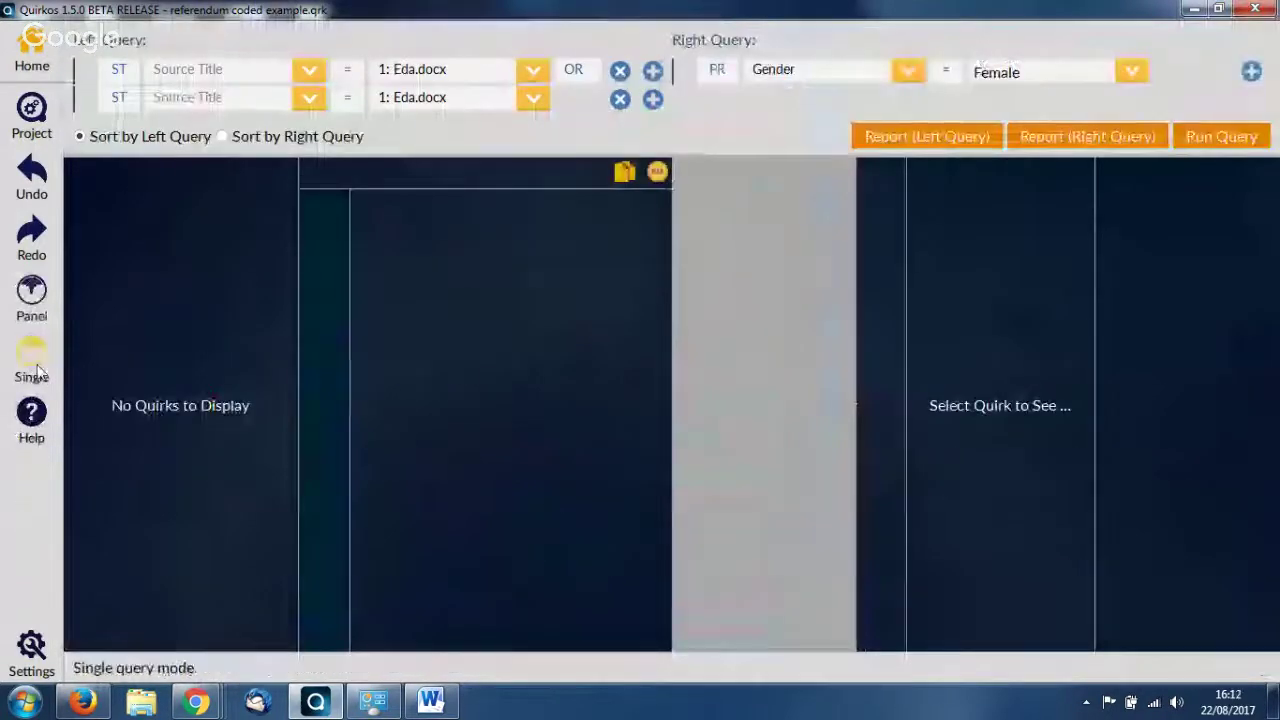
{"action": "left_click", "coordinate": [33, 366]}
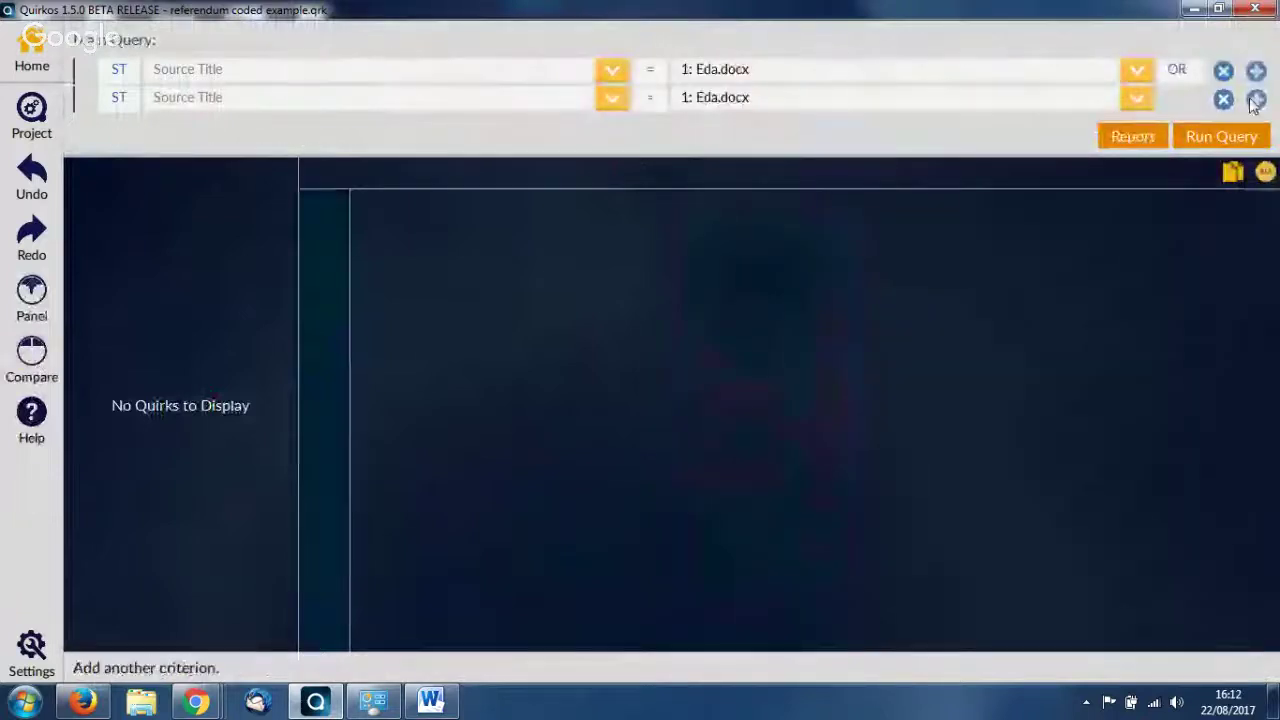
{"action": "left_click", "coordinate": [1223, 97]}
{"action": "left_click", "coordinate": [1223, 101]}
{"action": "left_click", "coordinate": [113, 70]}
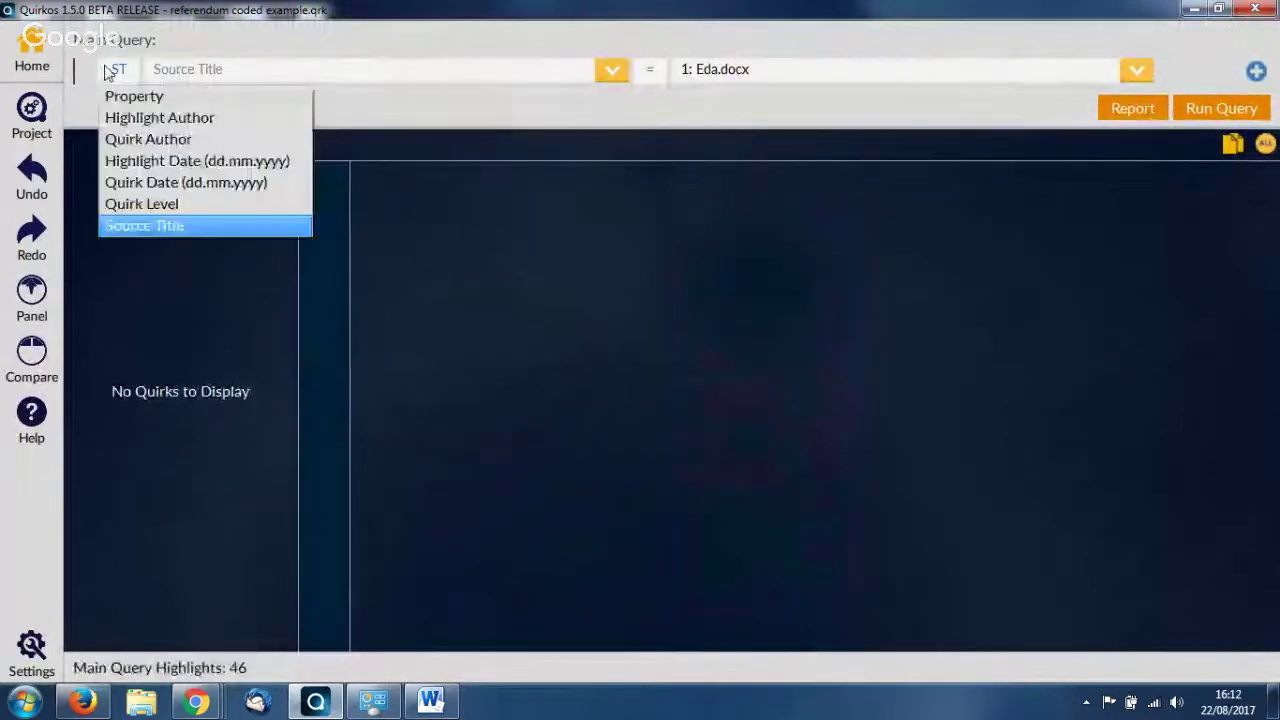
{"action": "left_click", "coordinate": [116, 96]}
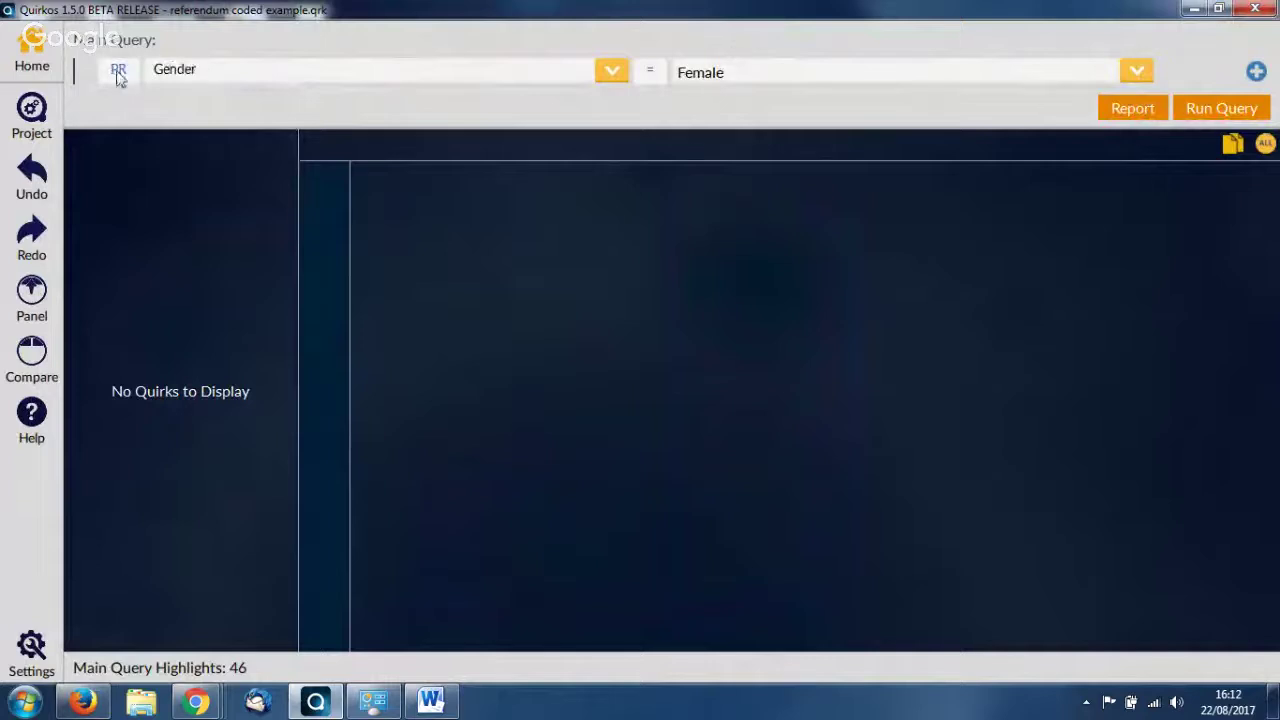
{"action": "left_click", "coordinate": [116, 70]}
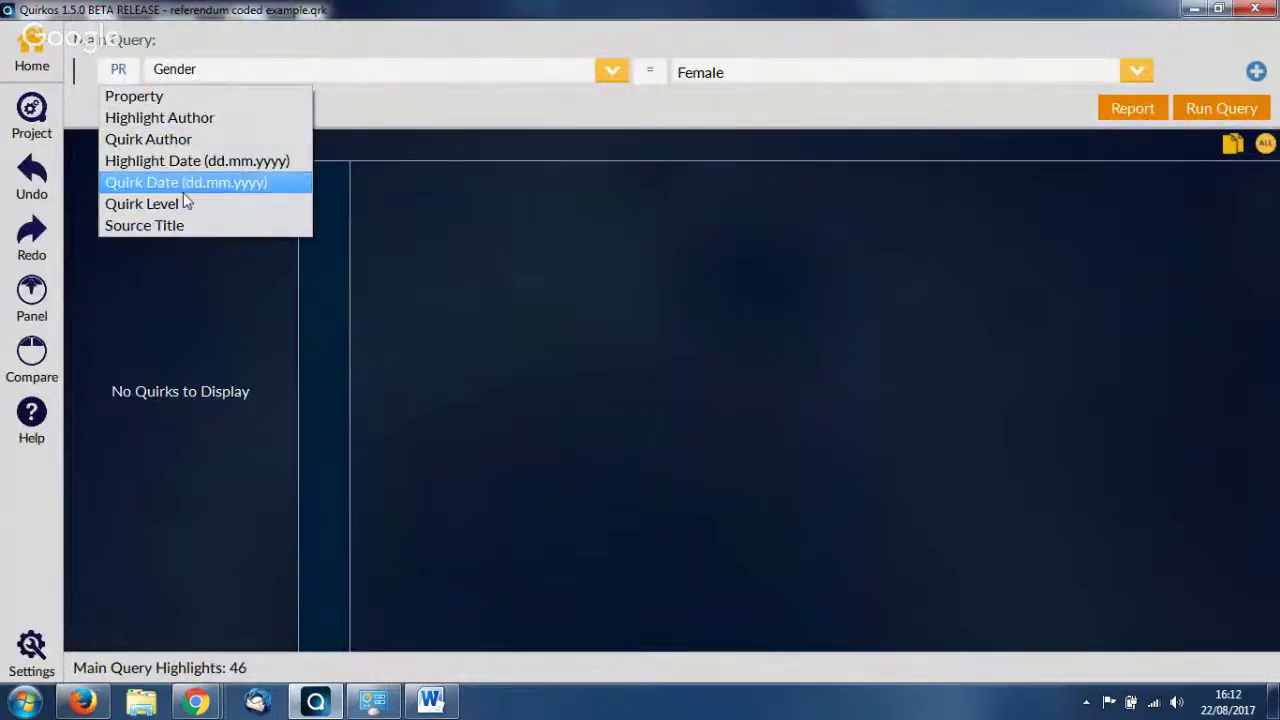
{"action": "left_click", "coordinate": [128, 74]}
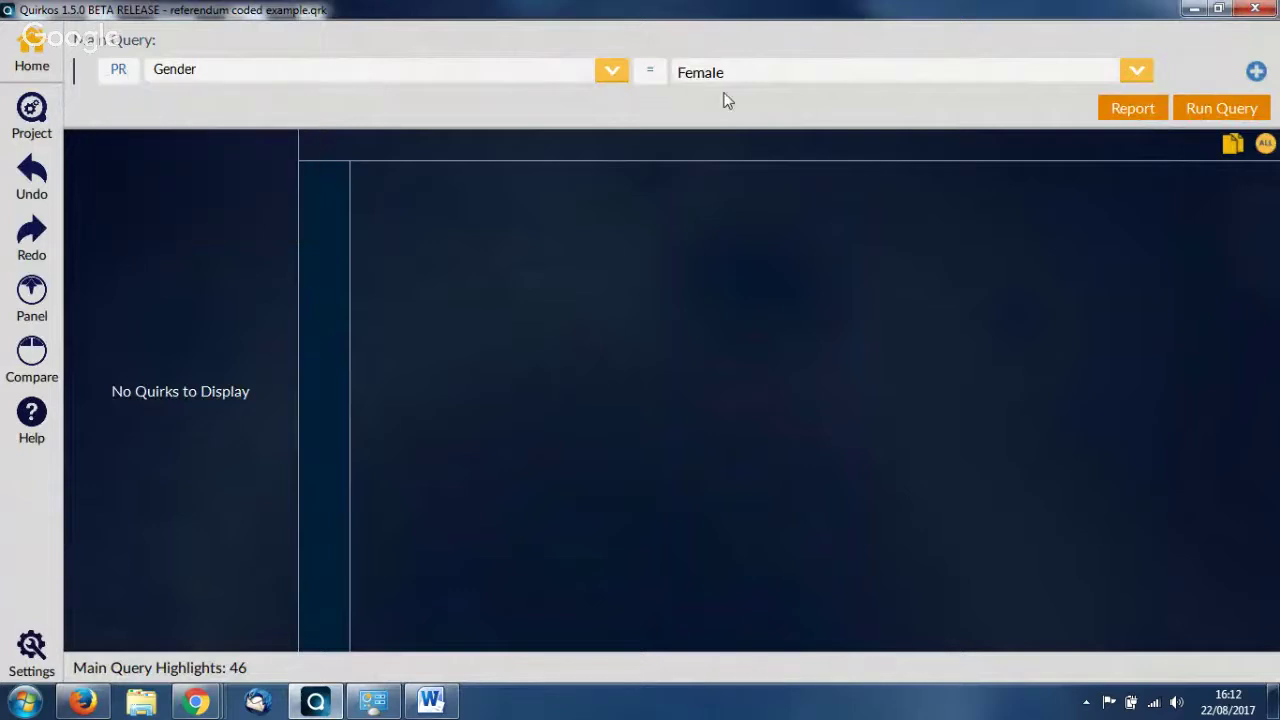
{"action": "left_click", "coordinate": [1149, 72]}
{"action": "left_click", "coordinate": [1149, 71]}
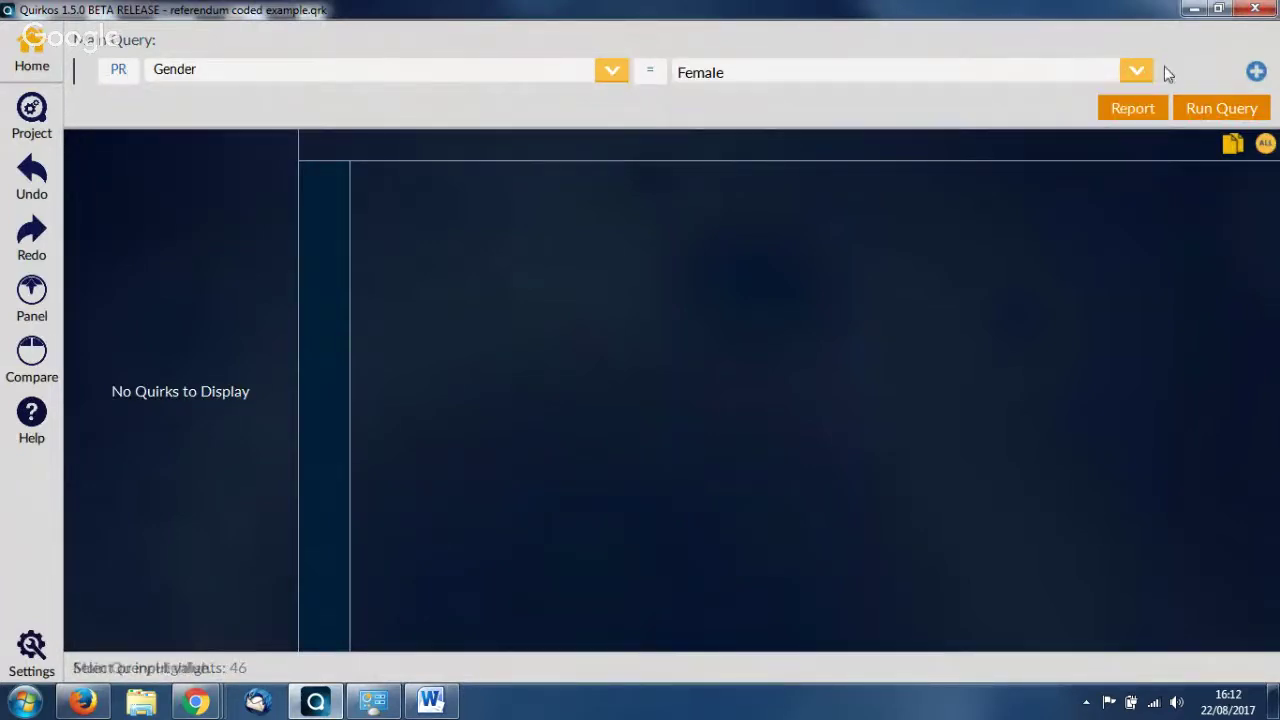
Step: Run the Female query, review its Negative quotes, and switch to two-query comparison mode
{"action": "left_click", "coordinate": [1224, 103]}
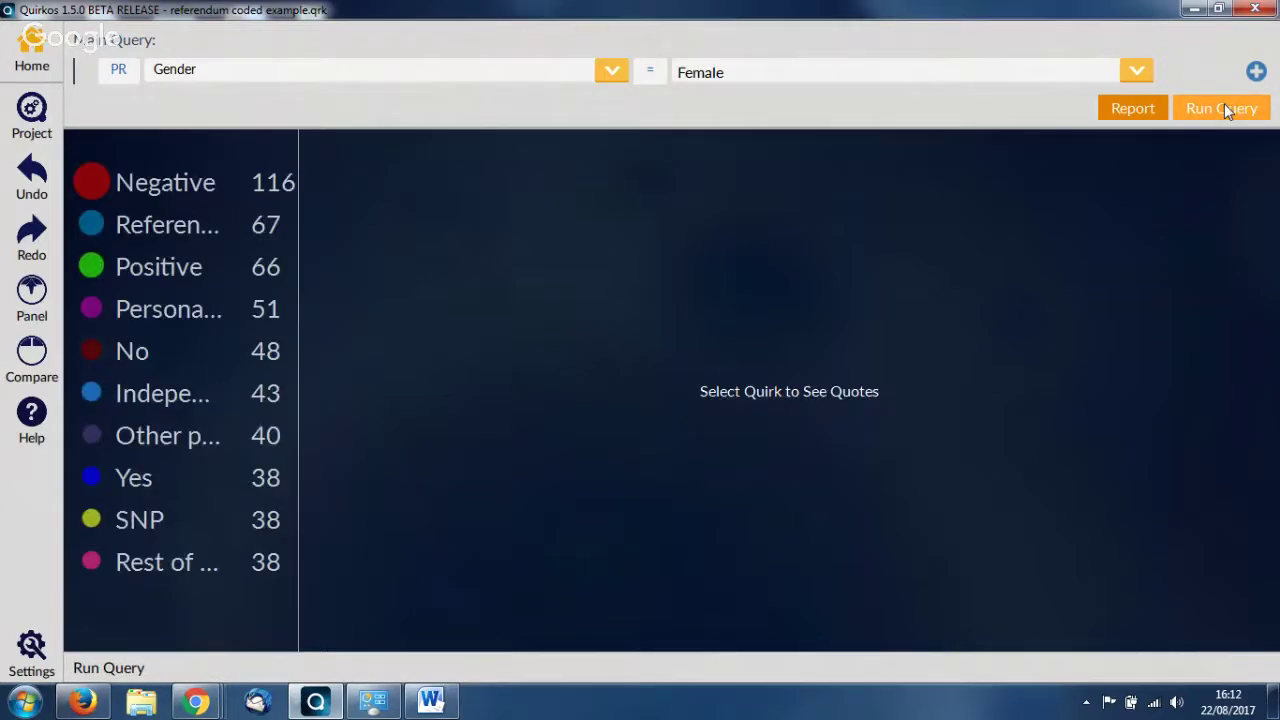
{"action": "left_click", "coordinate": [133, 165]}
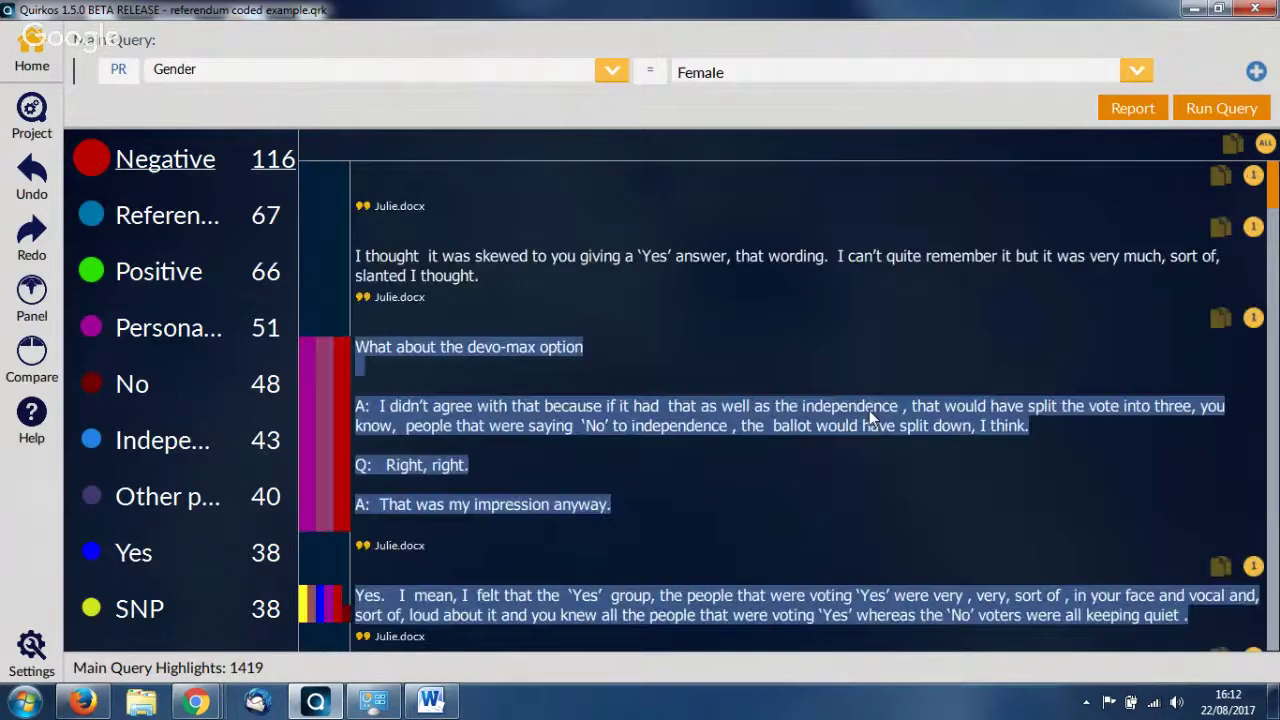
{"action": "scroll", "coordinate": [869, 410], "scroll_direction": "up", "scroll_amount": 3}
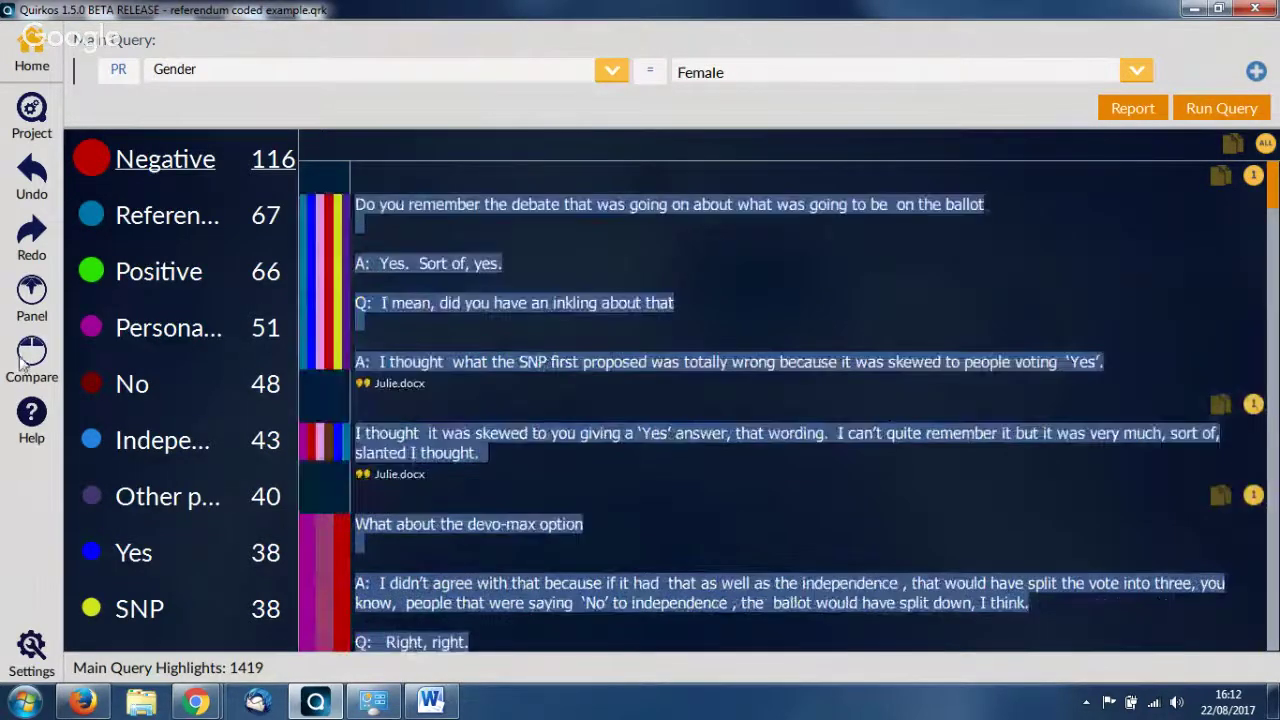
{"action": "left_click", "coordinate": [31, 358]}
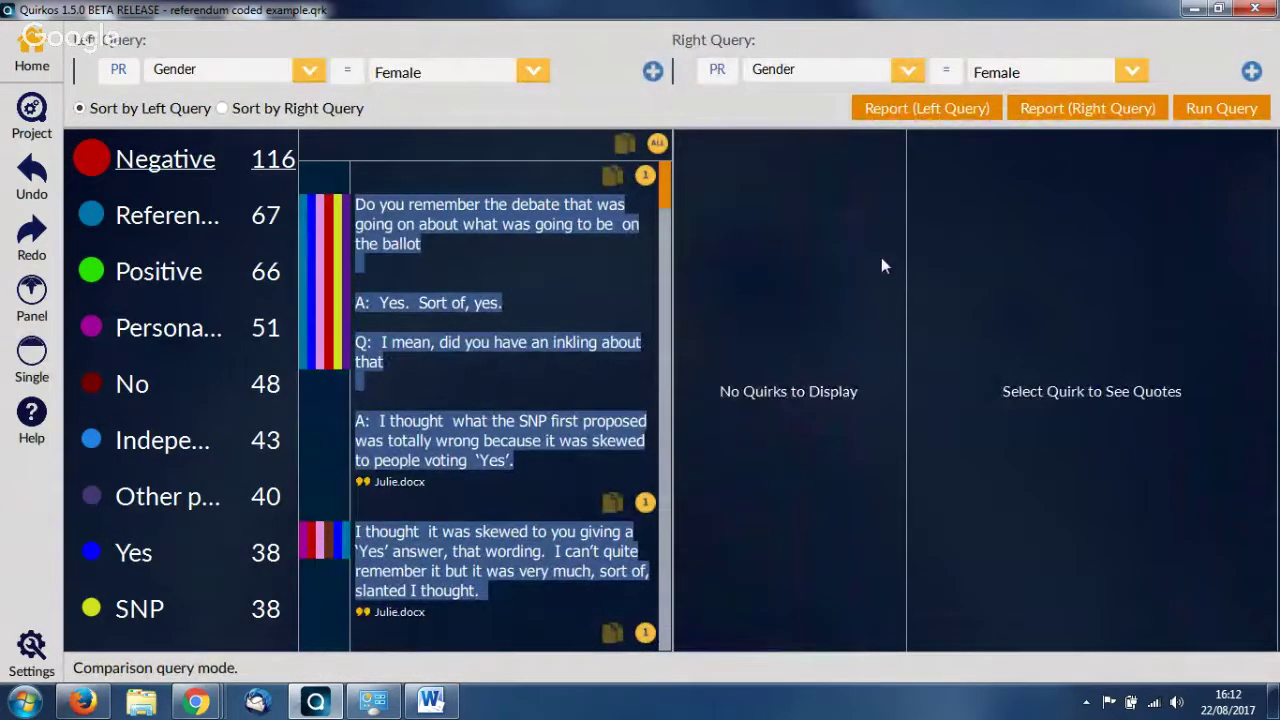
Step: Set the right query to Gender = Male, run both, and compare each side's Negative quotes
{"action": "left_click", "coordinate": [1121, 69]}
{"action": "left_click", "coordinate": [1069, 111]}
{"action": "left_click", "coordinate": [1222, 110]}
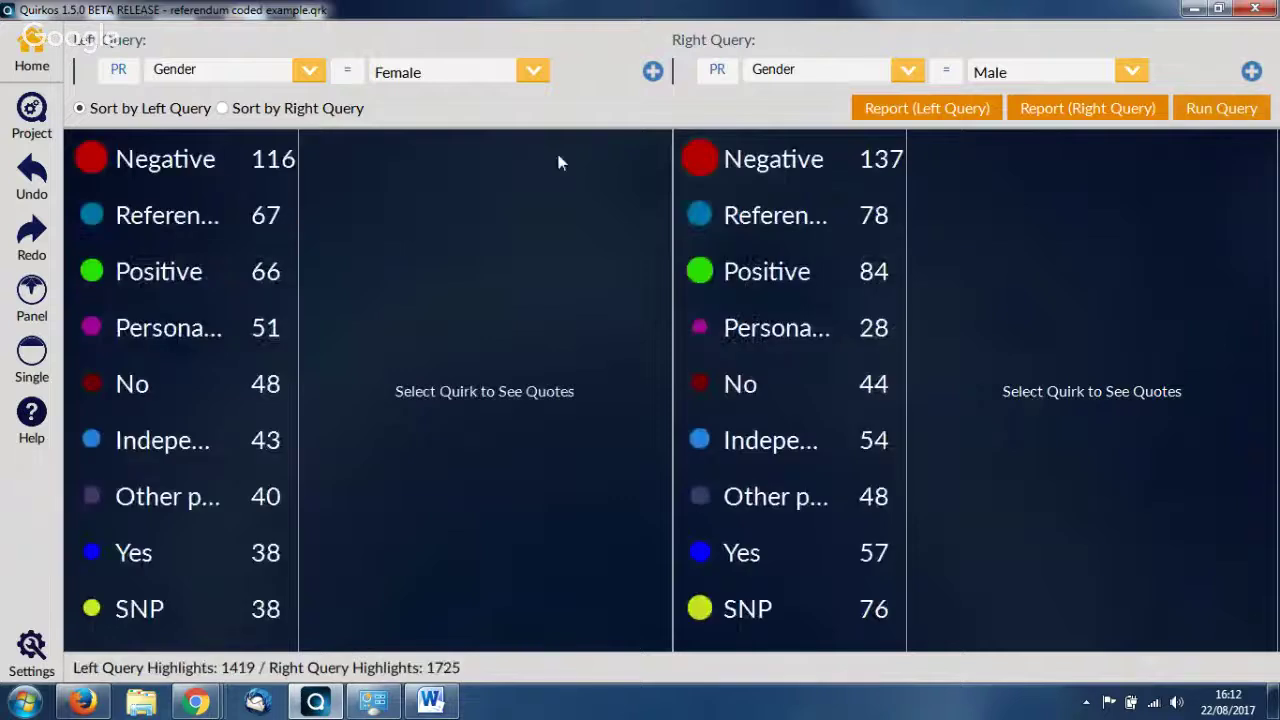
{"action": "left_click", "coordinate": [192, 163]}
{"action": "left_click", "coordinate": [769, 172]}
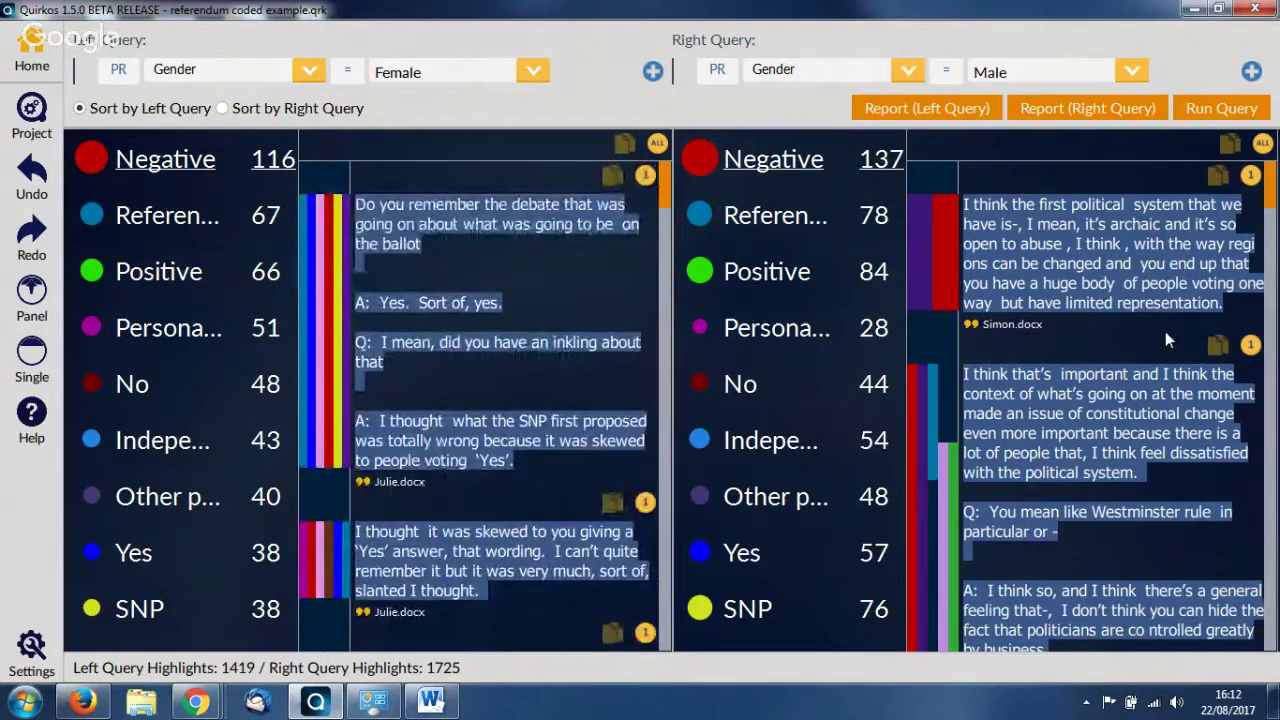
{"action": "scroll", "coordinate": [507, 306], "scroll_direction": "down", "scroll_amount": 4}
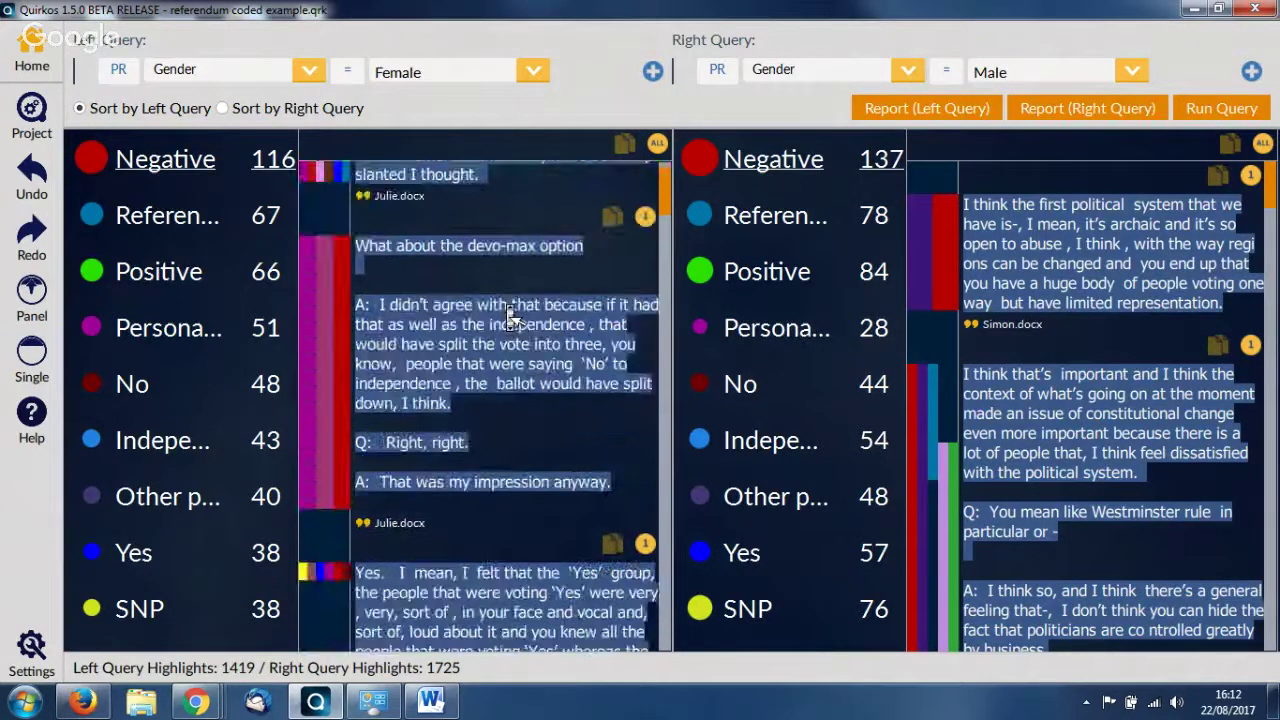
{"action": "scroll", "coordinate": [507, 311], "scroll_direction": "up", "scroll_amount": 4}
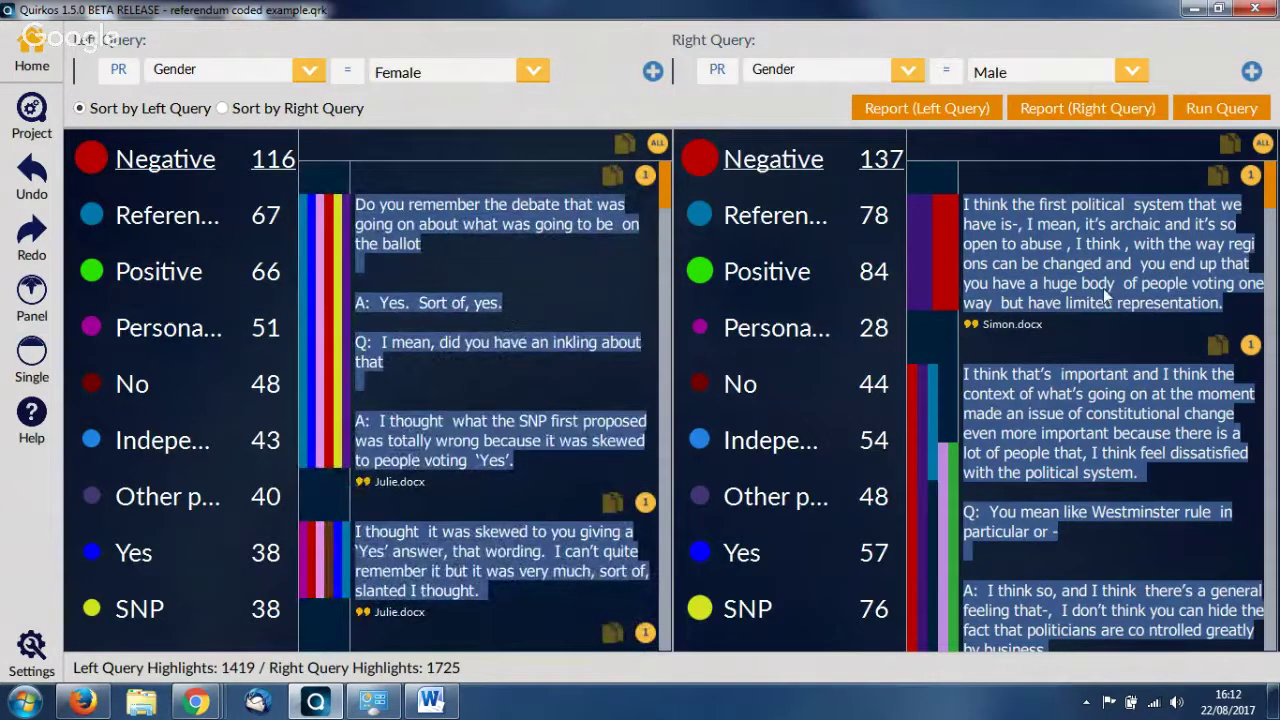
{"action": "scroll", "coordinate": [1103, 288], "scroll_direction": "down", "scroll_amount": 2}
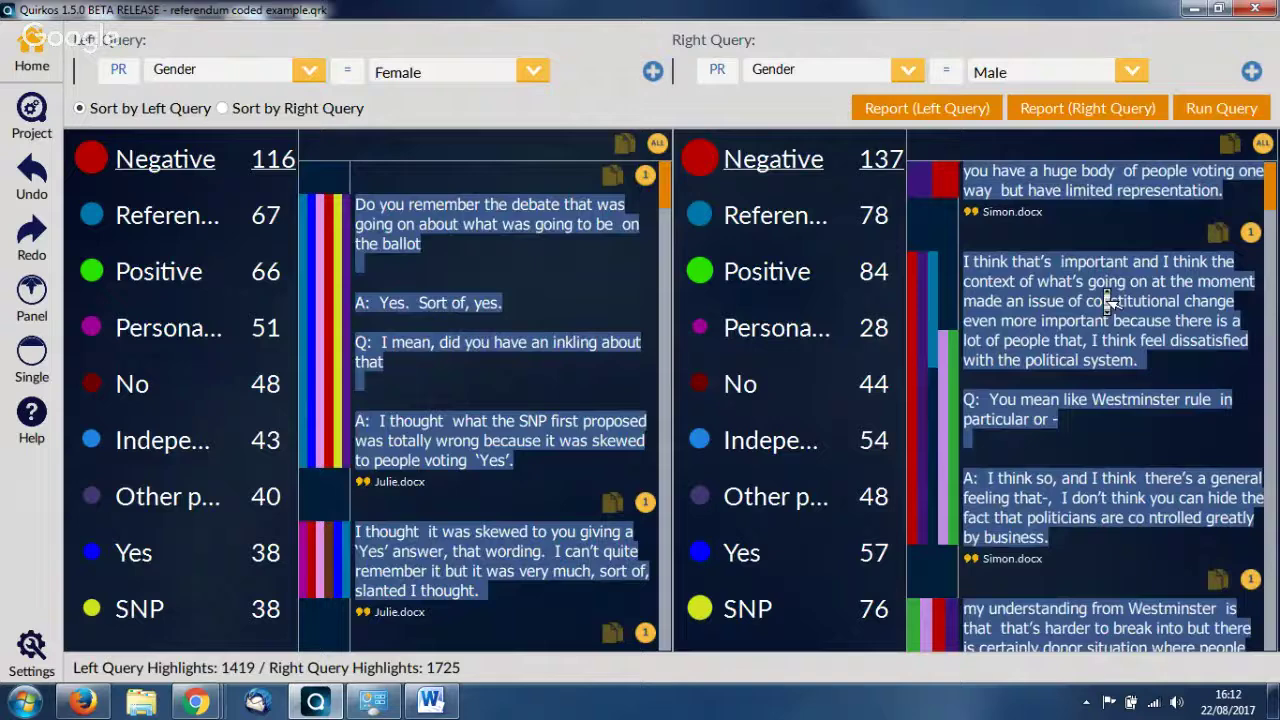
{"action": "scroll", "coordinate": [1107, 300], "scroll_direction": "up", "scroll_amount": 2}
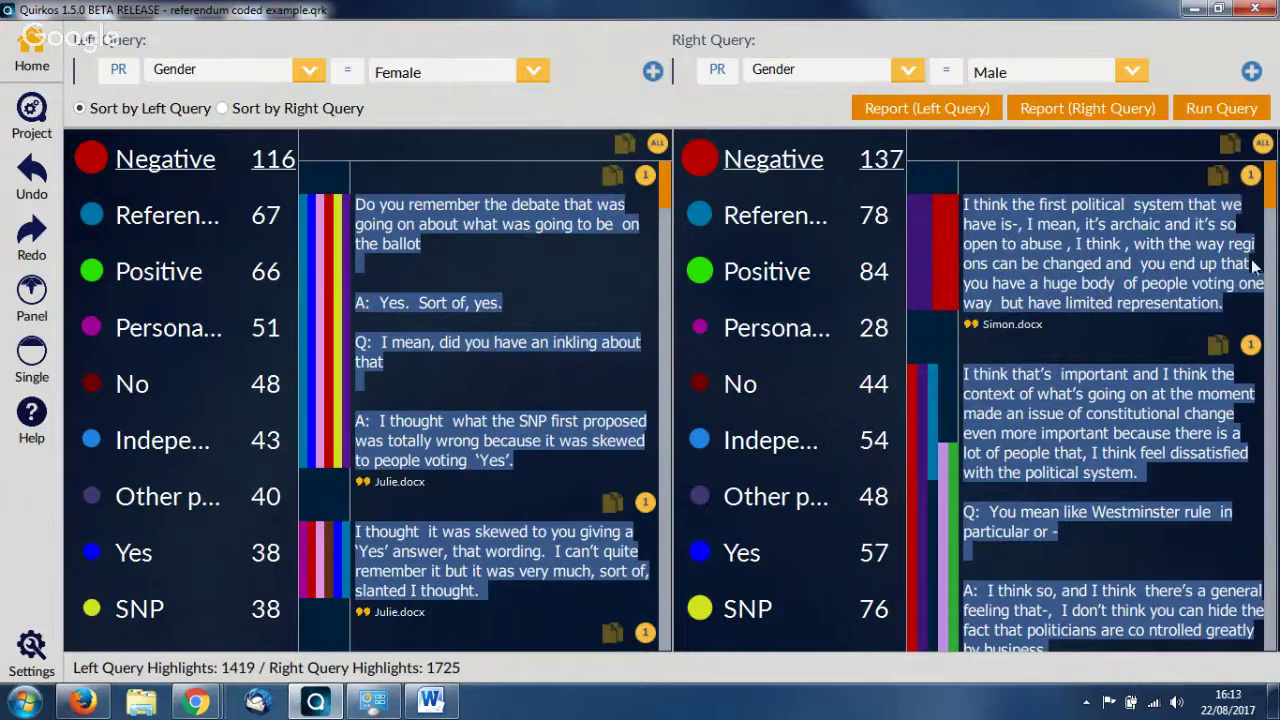
Step: Add Voted = No to the right query and rerun, giving Negative 13 and Positive 9
{"action": "left_click", "coordinate": [1252, 72]}
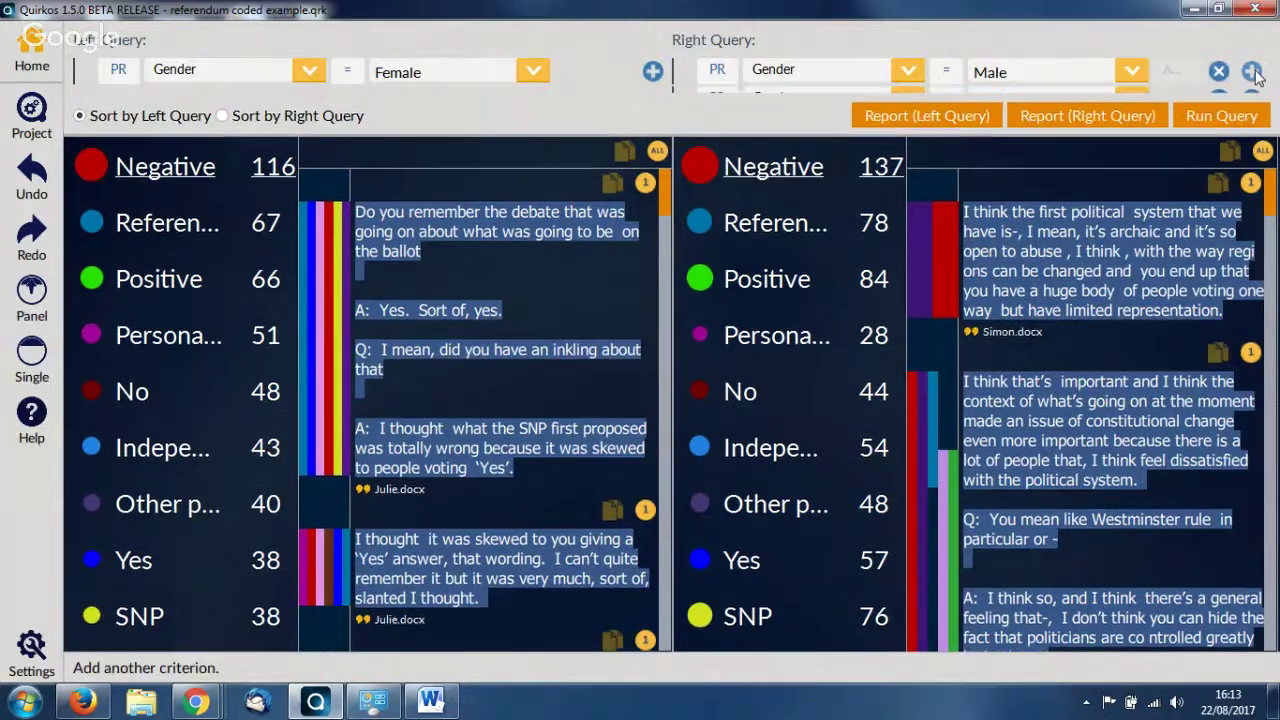
{"action": "left_click", "coordinate": [892, 97]}
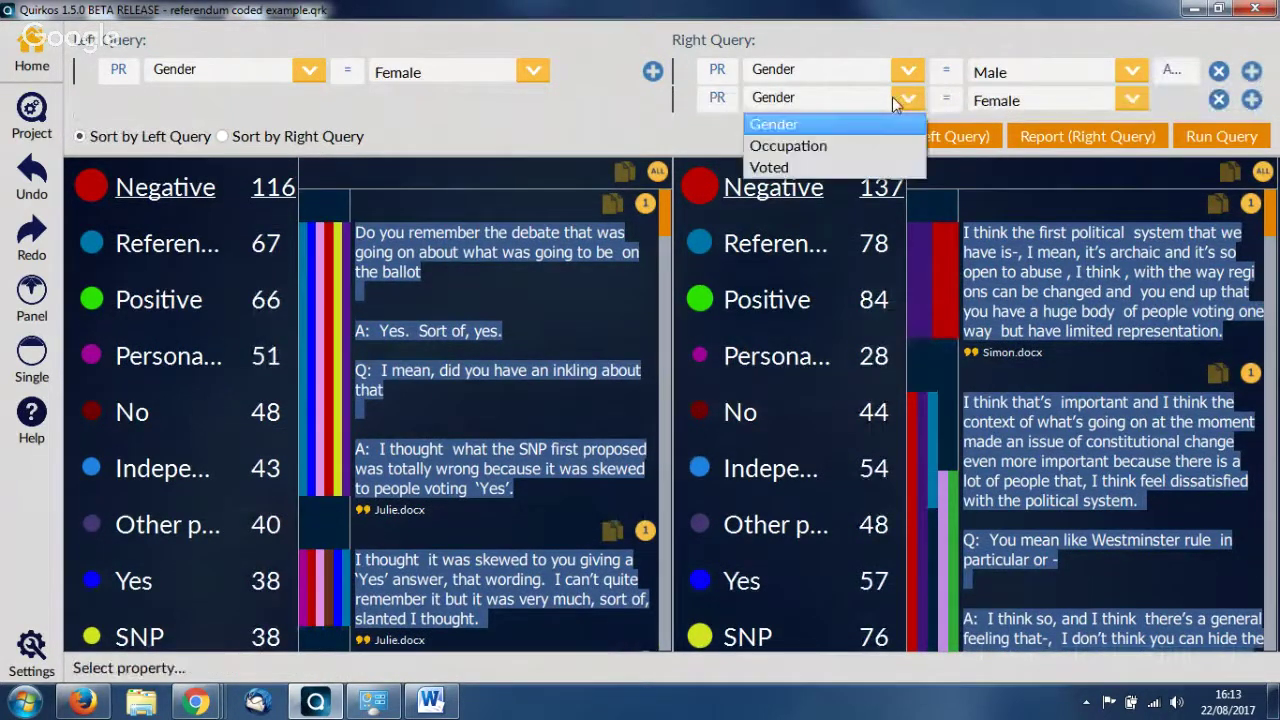
{"action": "left_click", "coordinate": [799, 166]}
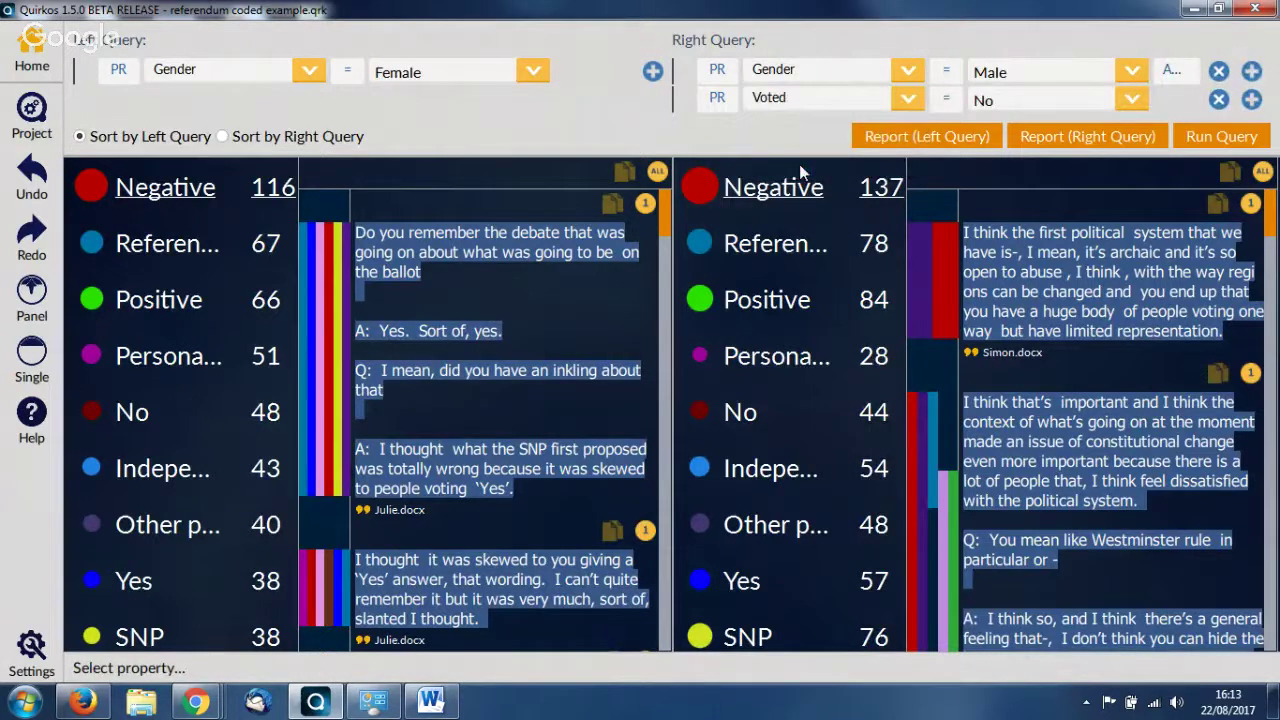
{"action": "left_click", "coordinate": [1217, 139]}
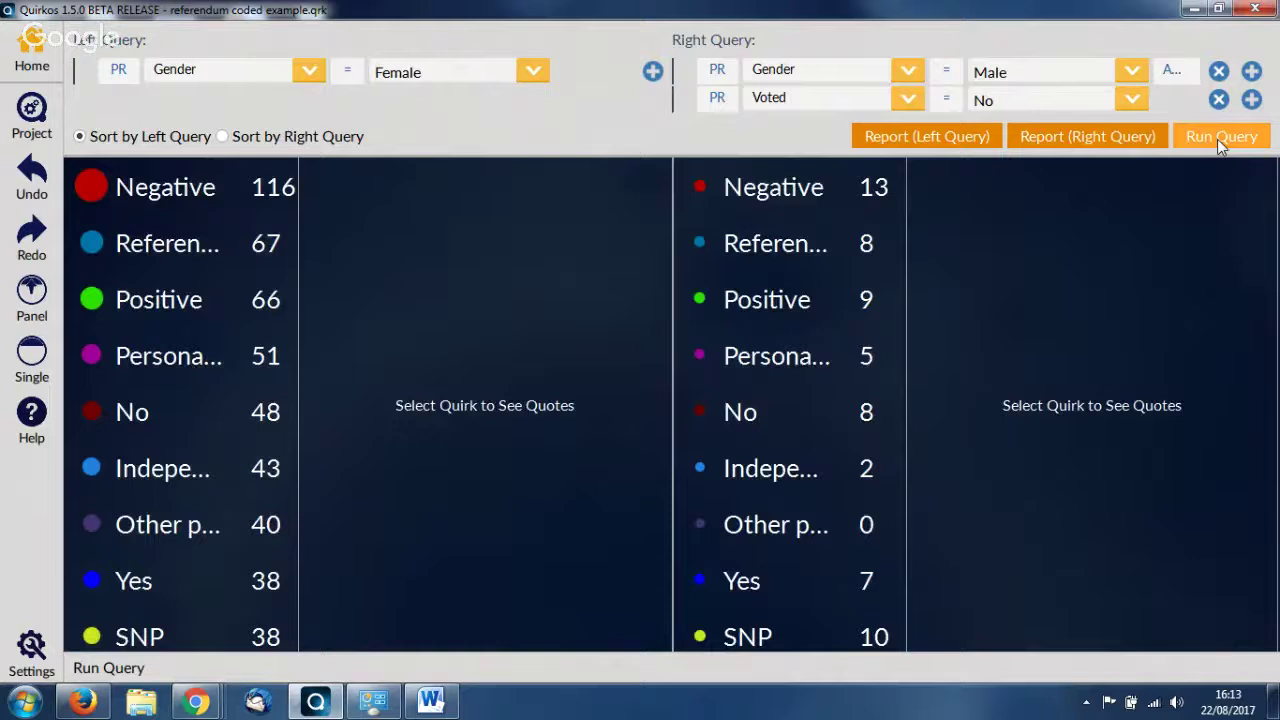
Step: Generate a report for the left Female query, scroll through the preview, then close it
{"action": "left_click", "coordinate": [962, 141]}
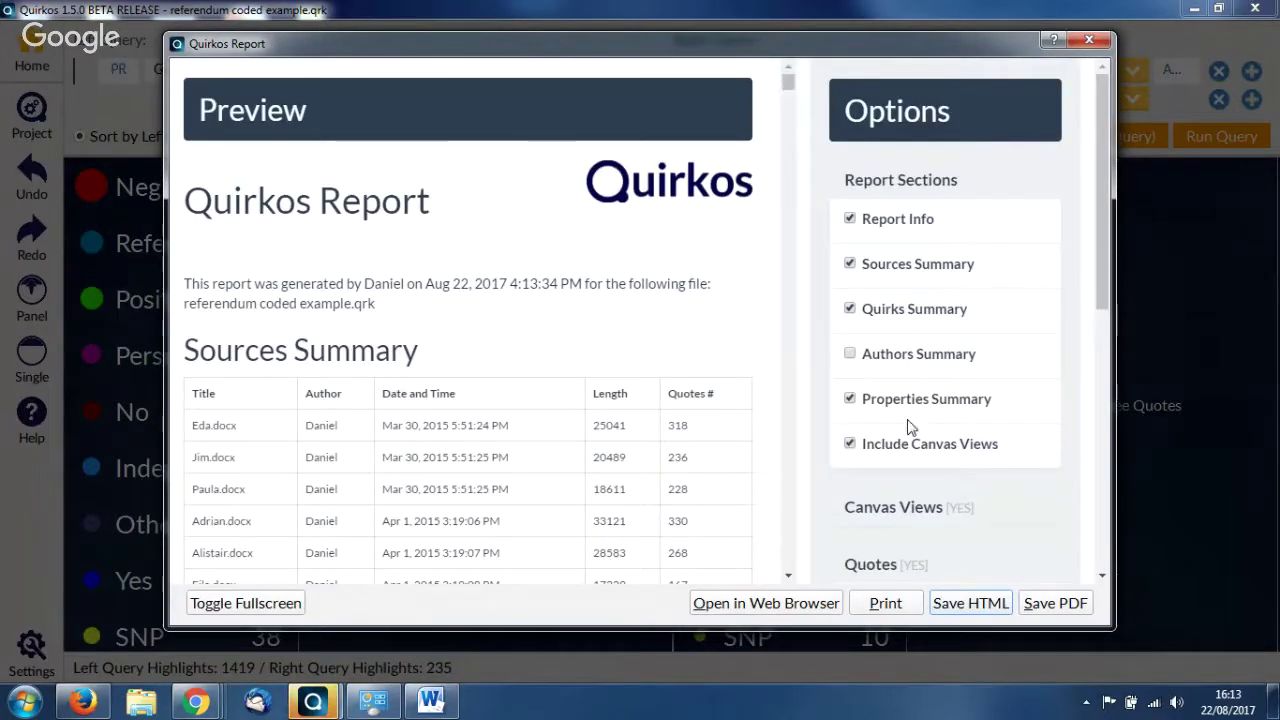
{"action": "scroll", "coordinate": [660, 306], "scroll_direction": "down", "scroll_amount": 3}
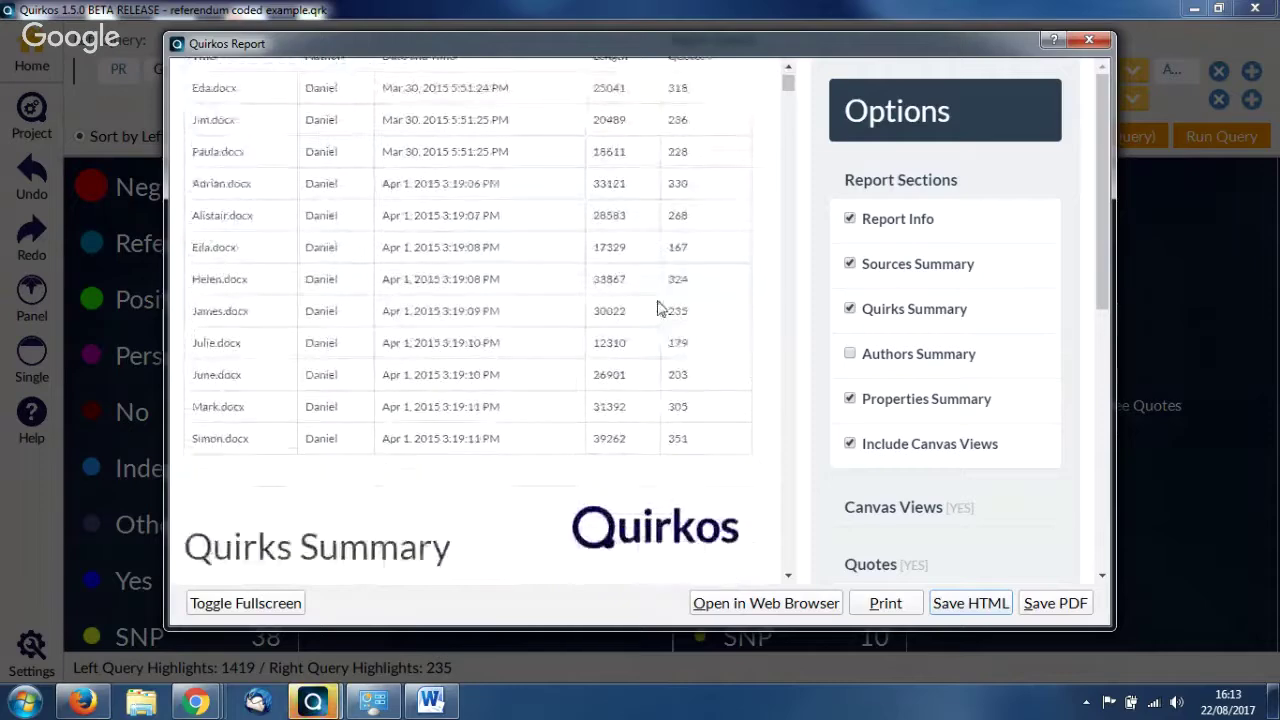
{"action": "scroll", "coordinate": [658, 308], "scroll_direction": "down", "scroll_amount": 8}
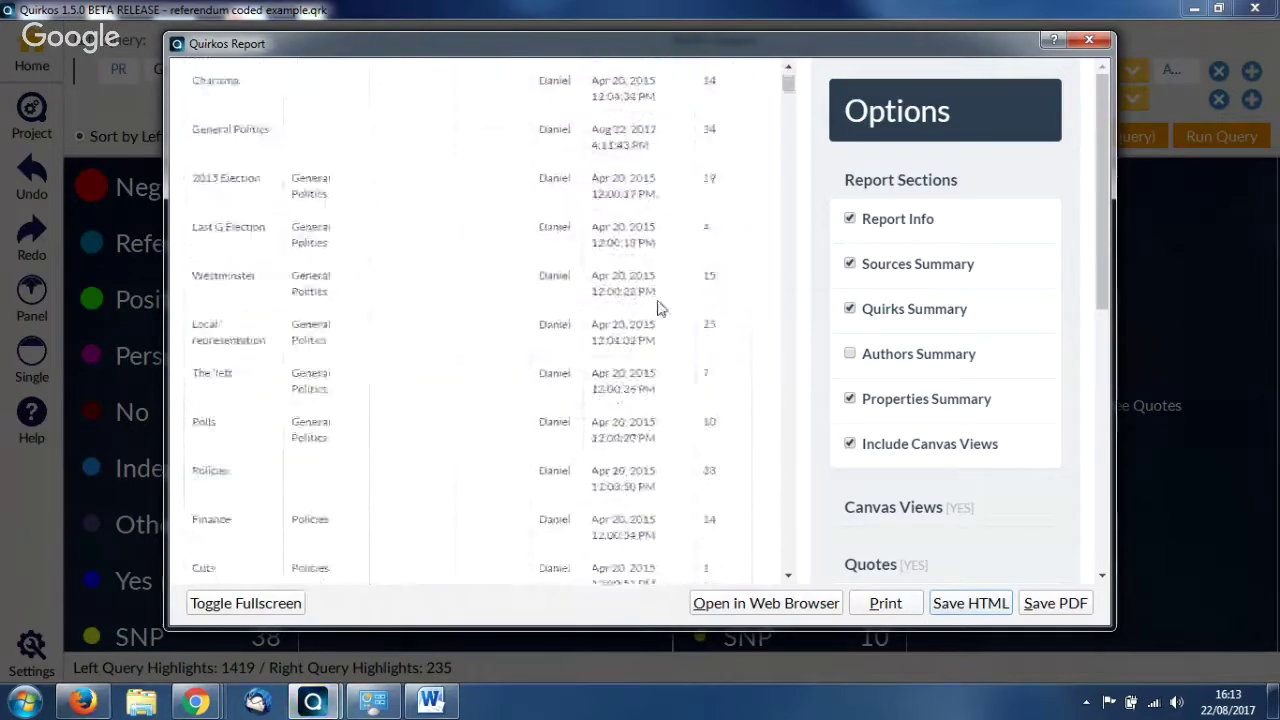
{"action": "scroll", "coordinate": [658, 308], "scroll_direction": "down", "scroll_amount": 10}
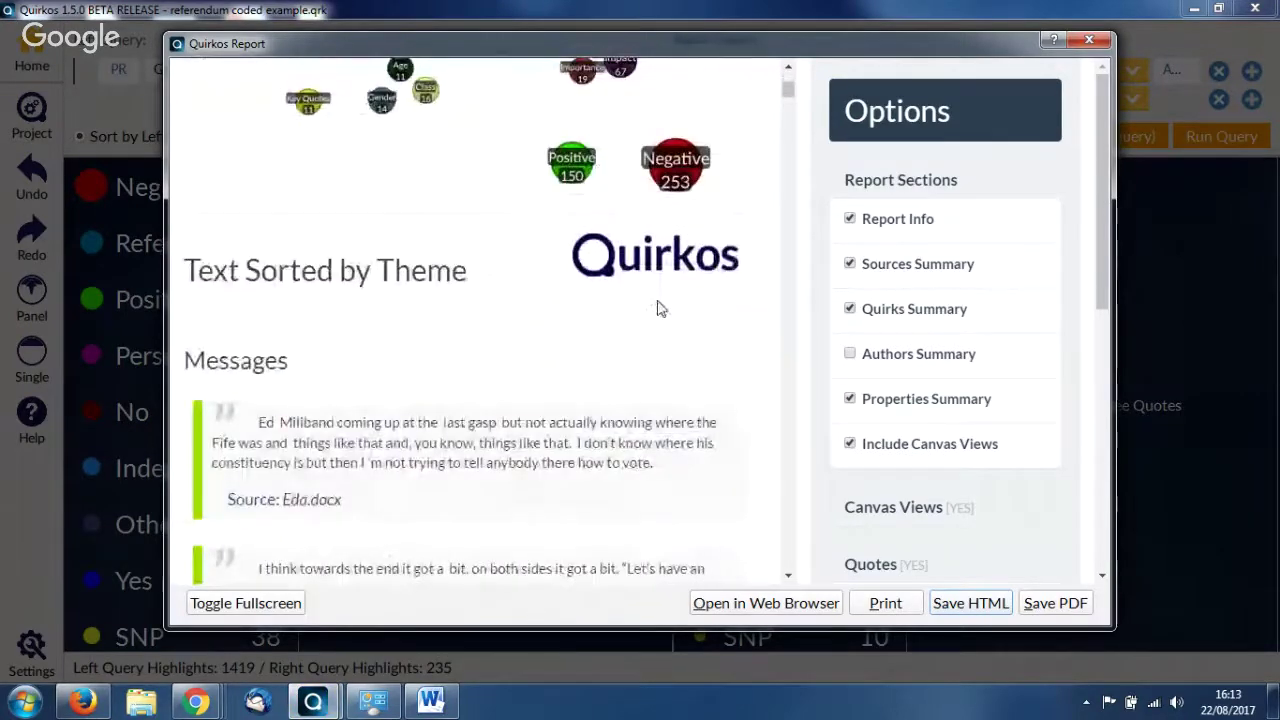
{"action": "scroll", "coordinate": [528, 362], "scroll_direction": "down", "scroll_amount": 6}
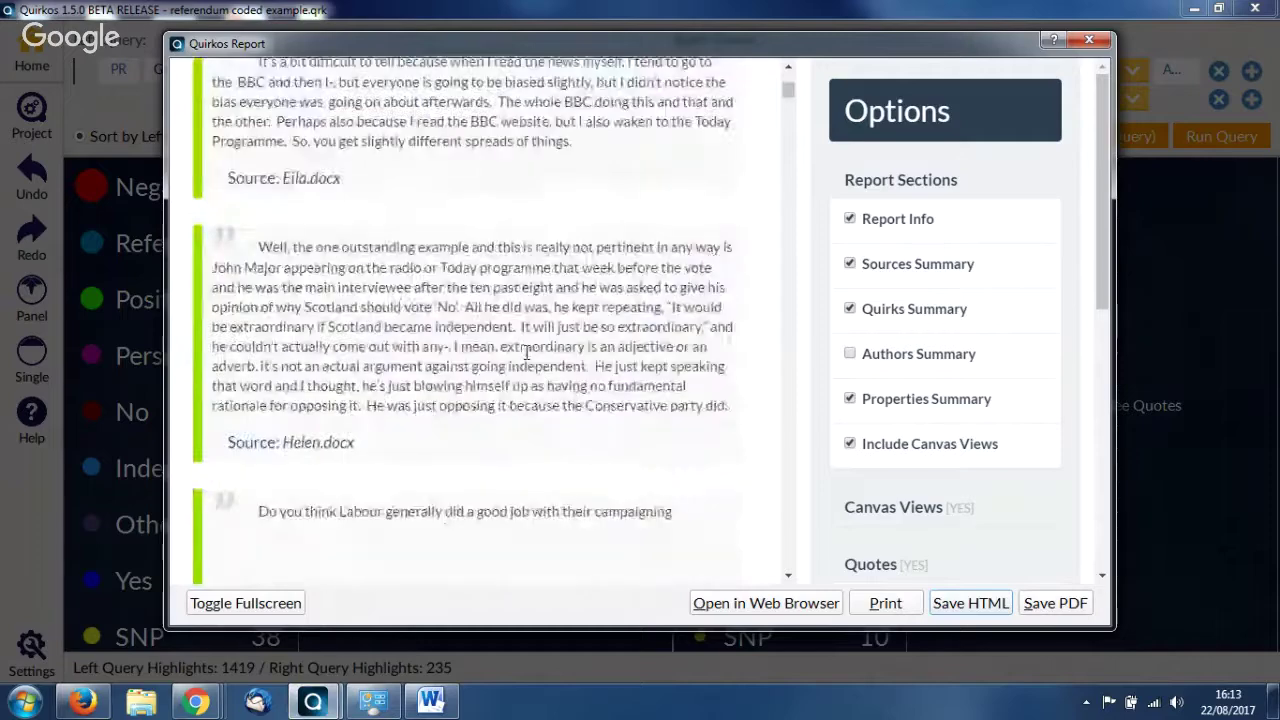
{"action": "scroll", "coordinate": [528, 362], "scroll_direction": "down", "scroll_amount": 9}
{"action": "scroll", "coordinate": [526, 352], "scroll_direction": "down", "scroll_amount": 10}
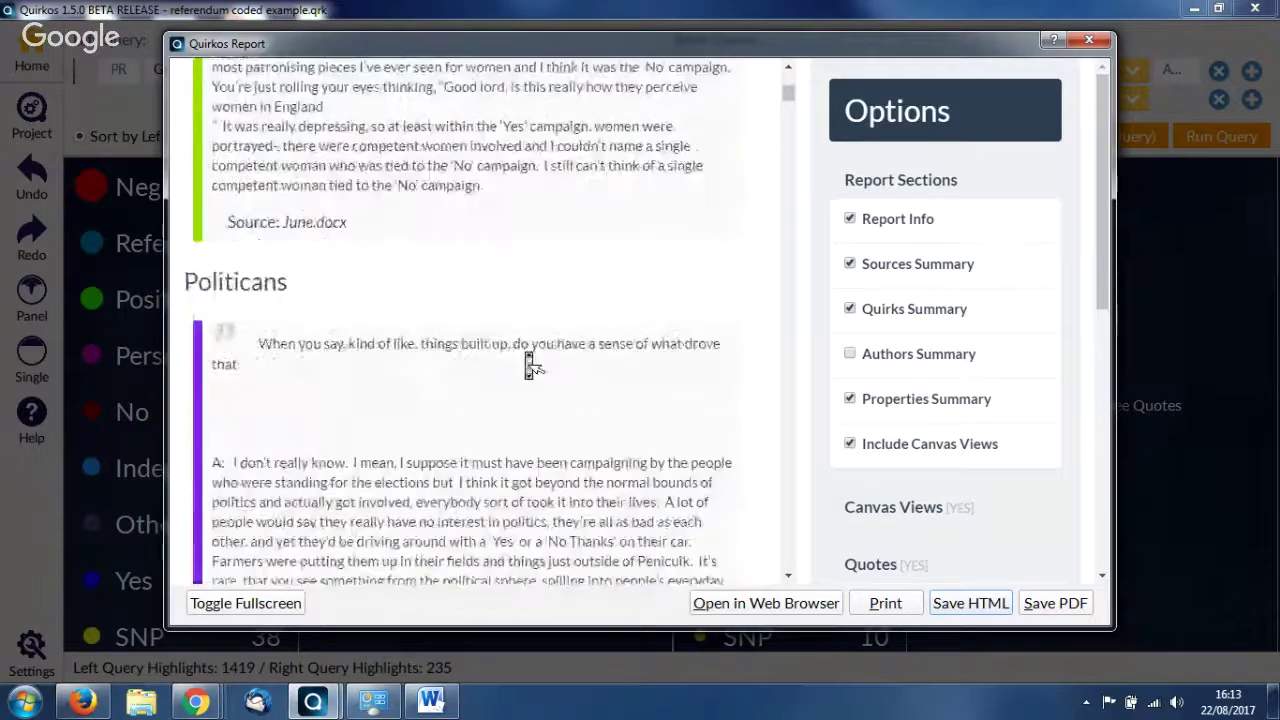
{"action": "scroll", "coordinate": [530, 365], "scroll_direction": "down", "scroll_amount": 10}
{"action": "scroll", "coordinate": [530, 365], "scroll_direction": "up", "scroll_amount": 20}
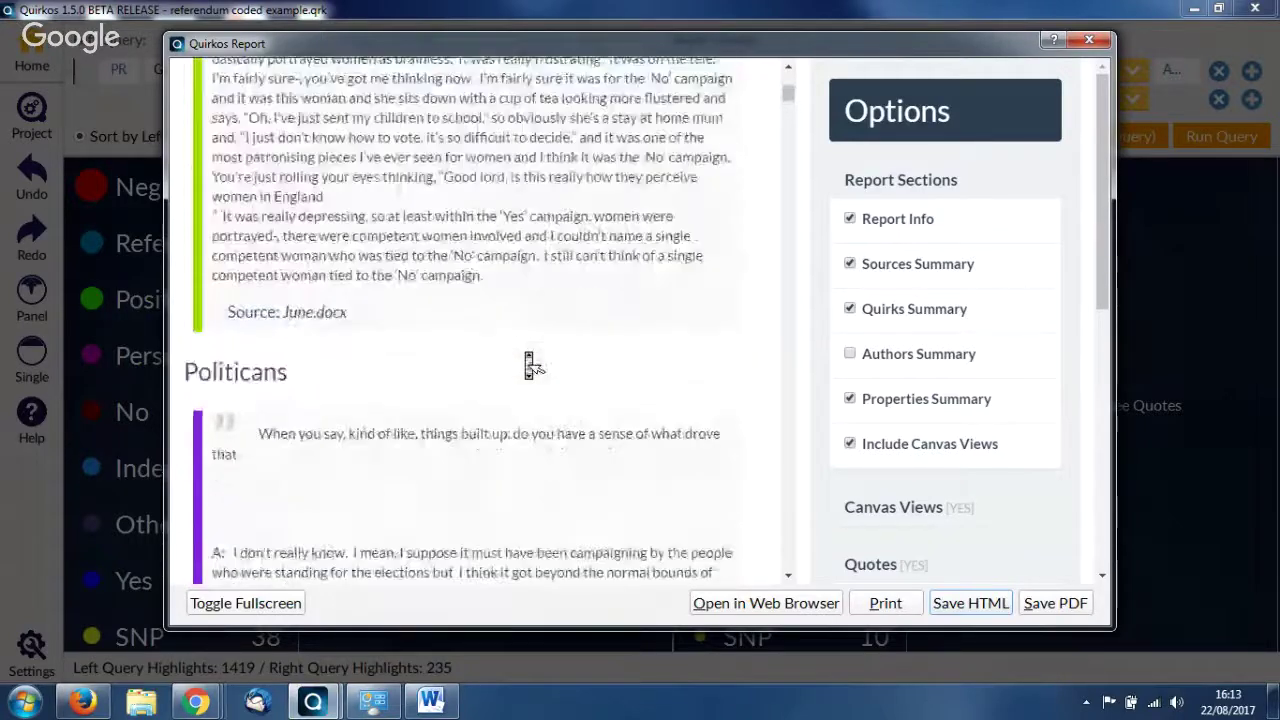
{"action": "scroll", "coordinate": [530, 362], "scroll_direction": "down", "scroll_amount": 3}
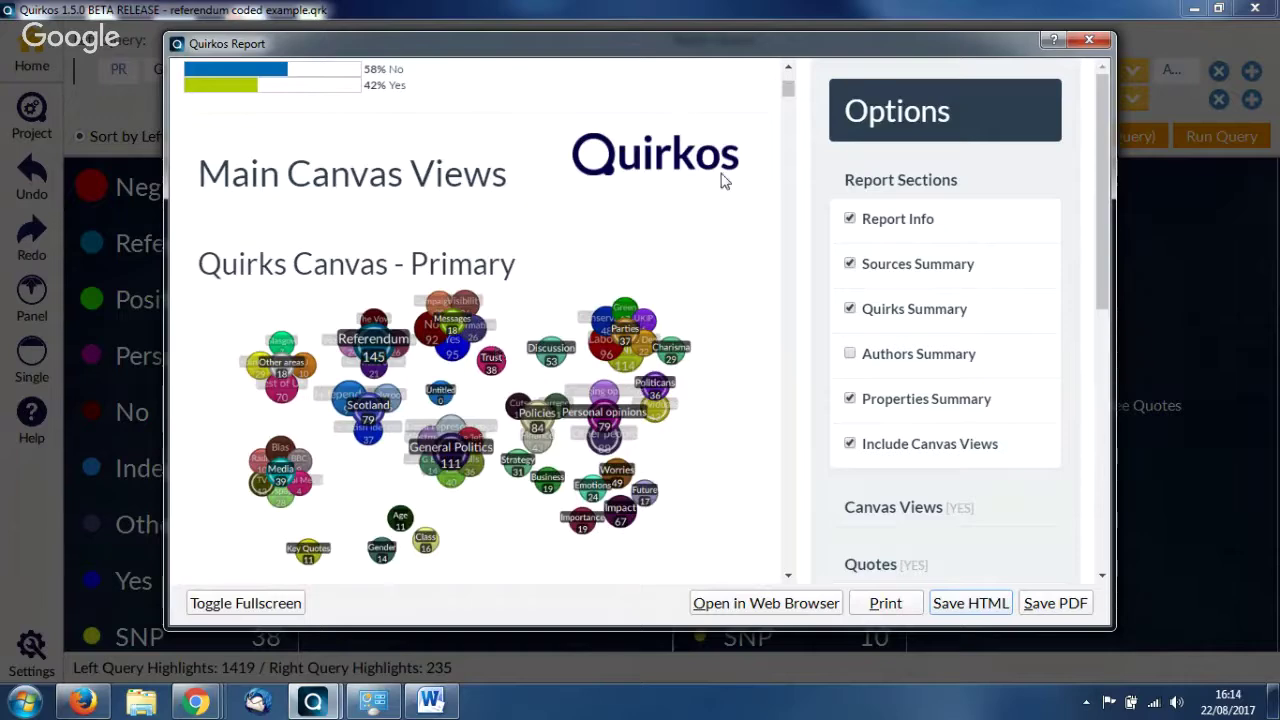
{"action": "left_click", "coordinate": [1077, 38]}
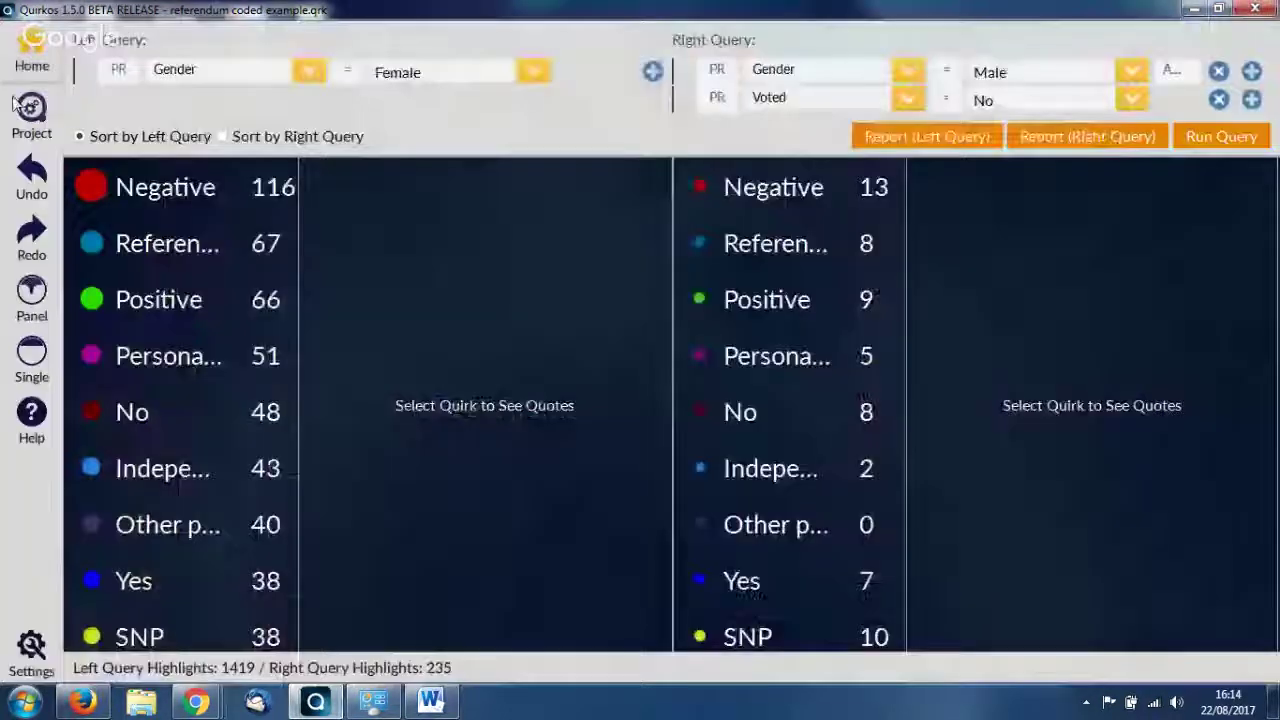
Step: Go back to the Home bubble canvas and bring up the Positive quirk's context menu
{"action": "left_click", "coordinate": [34, 60]}
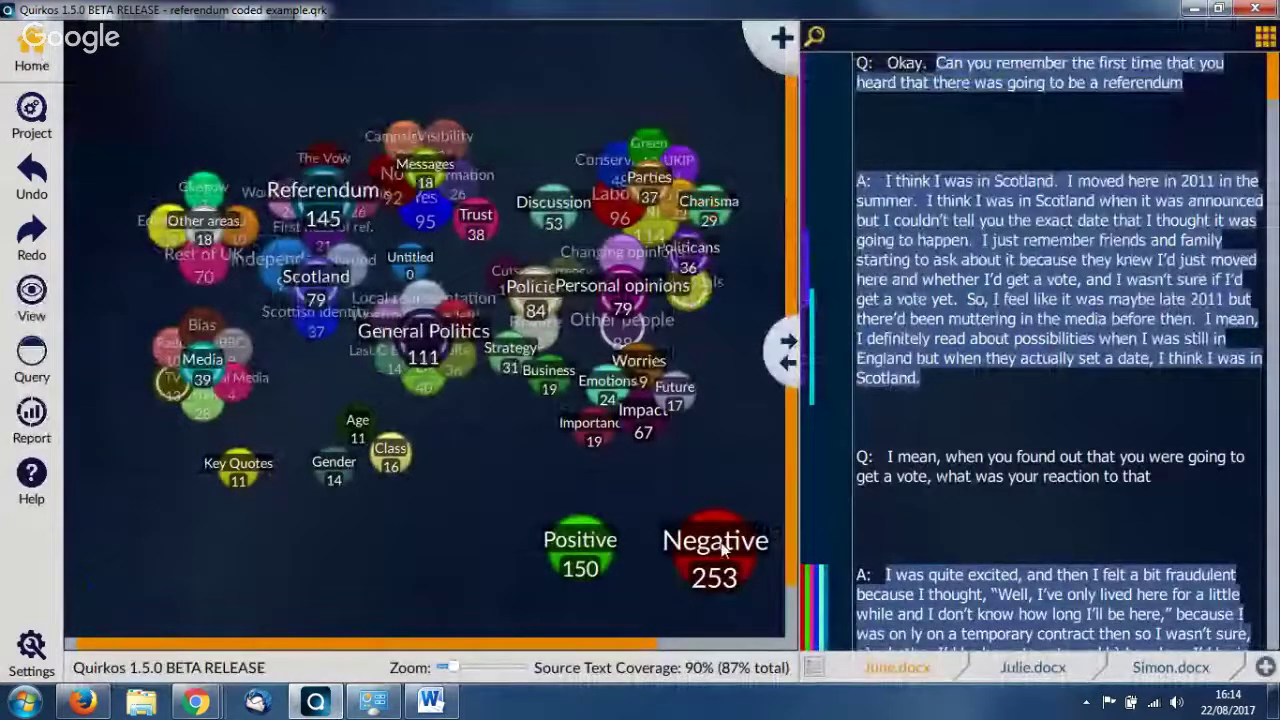
{"action": "mouse_move", "coordinate": [722, 546]}
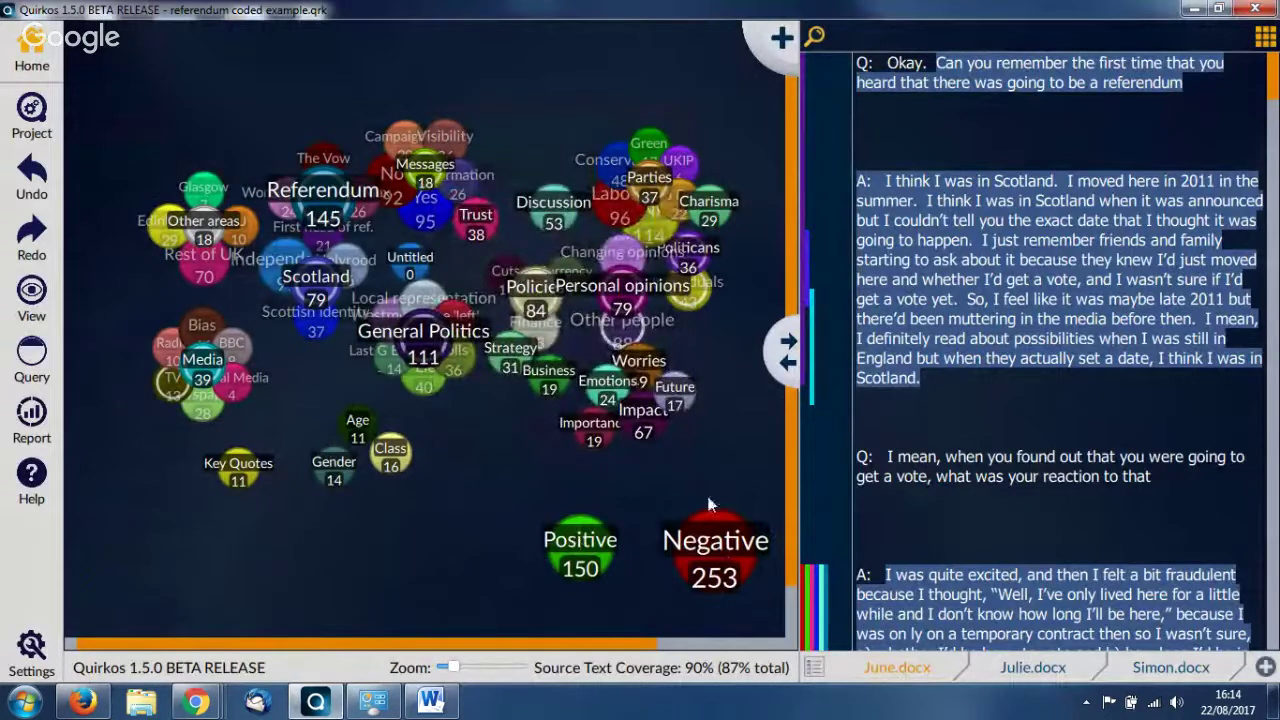
{"action": "right_click", "coordinate": [586, 546]}
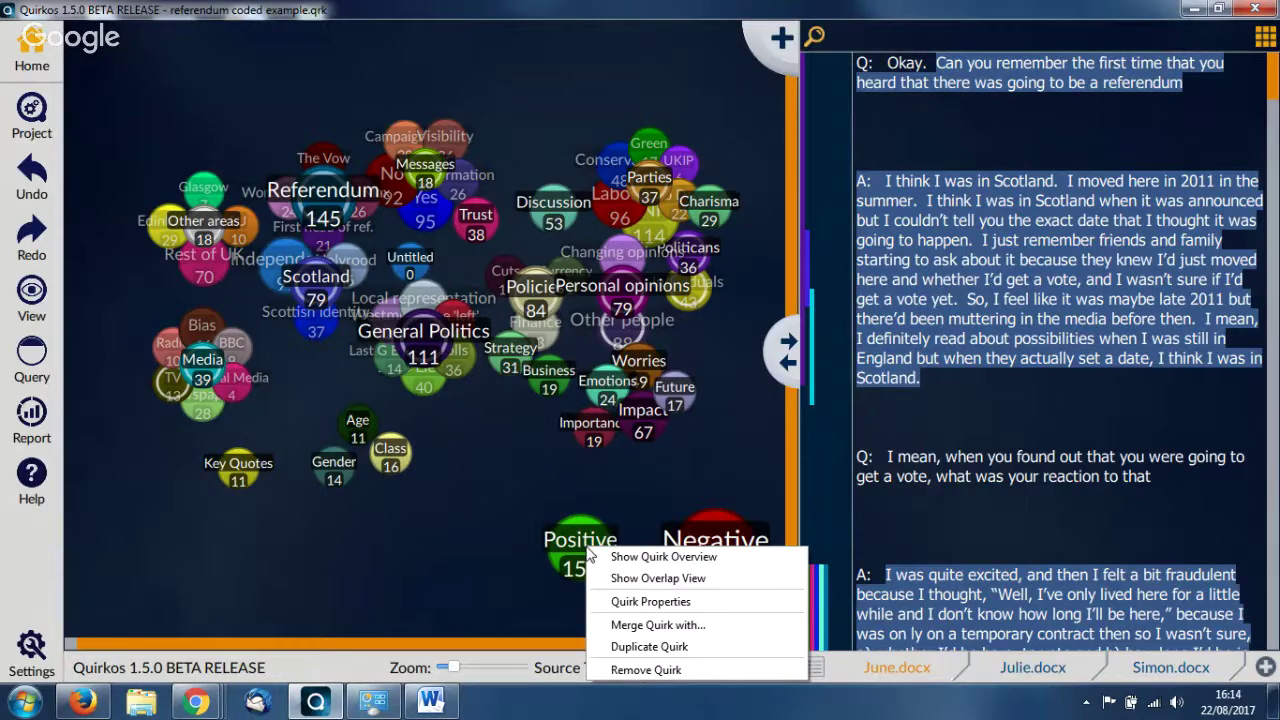
Step: Show Positive's overlap view, list the quotes coded SNP, and select all of them
{"action": "left_click", "coordinate": [611, 576]}
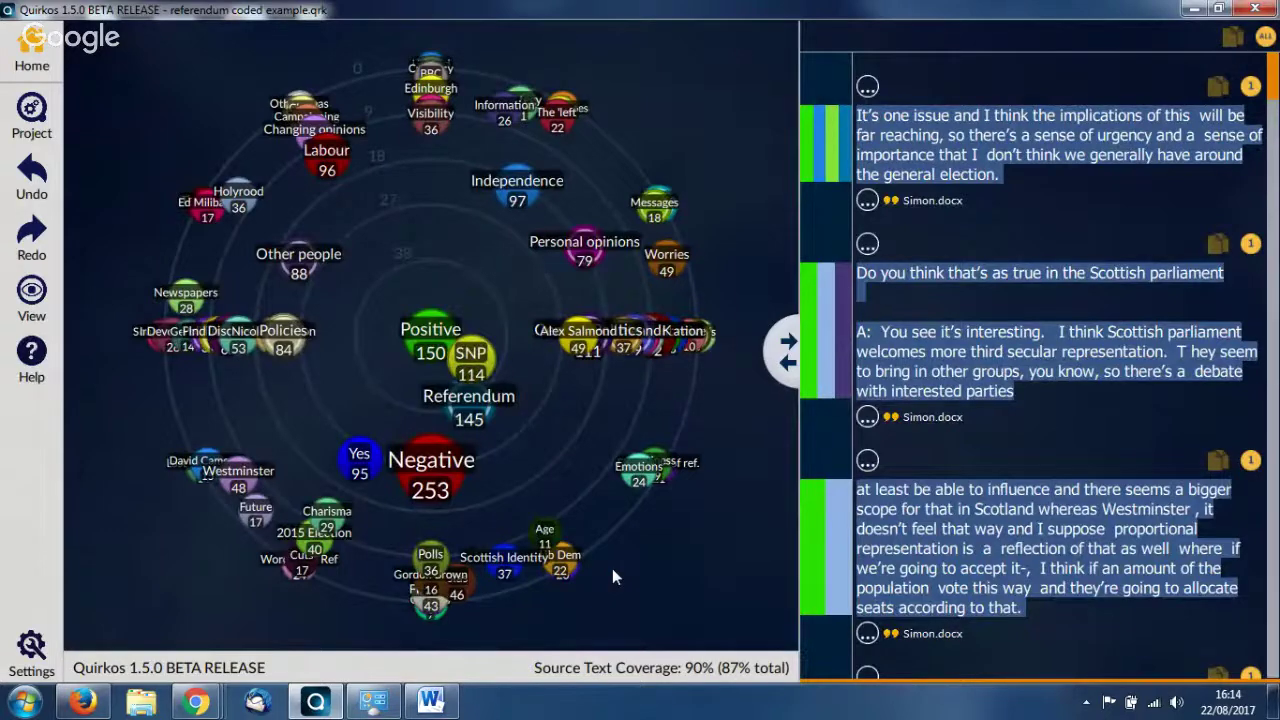
{"action": "mouse_move", "coordinate": [435, 330]}
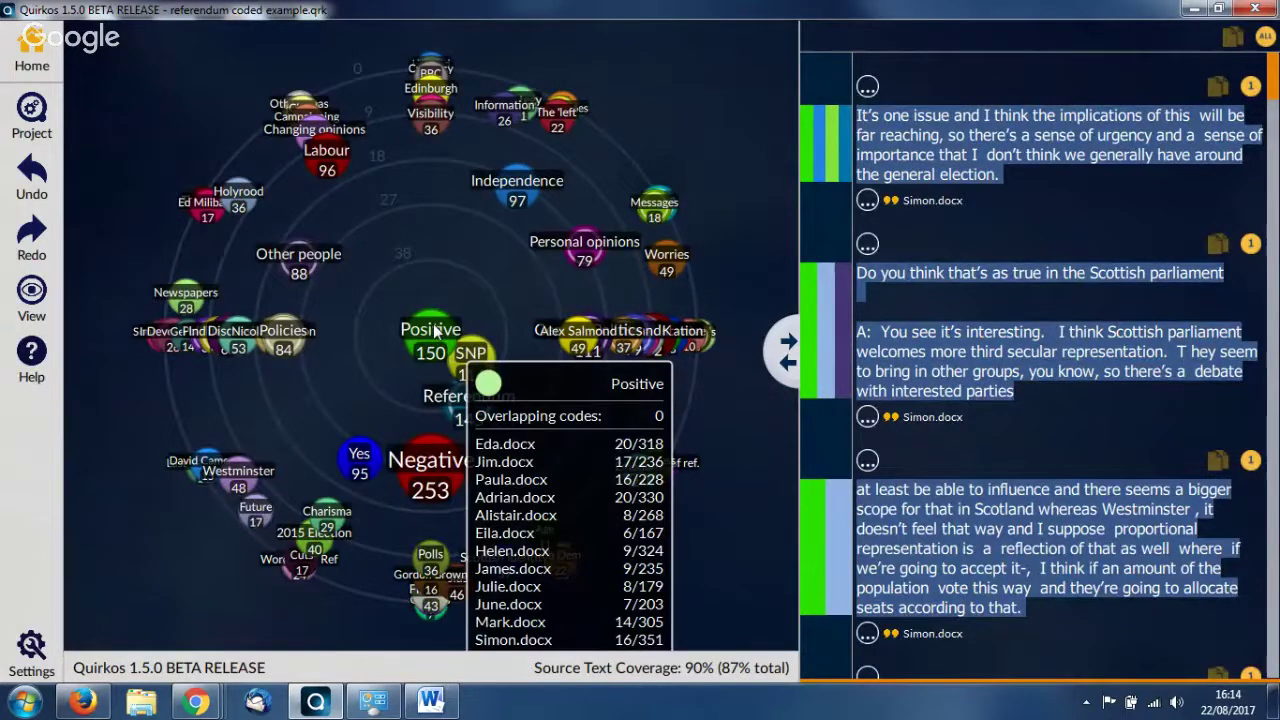
{"action": "left_click", "coordinate": [465, 358]}
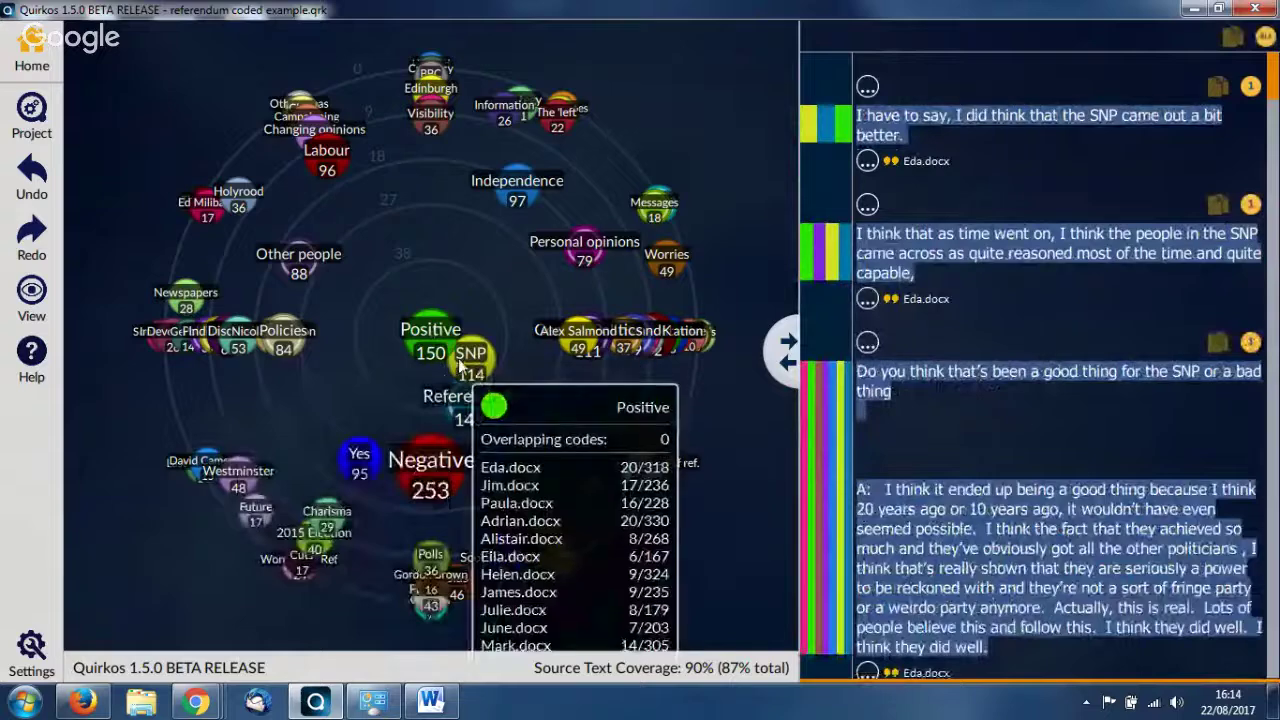
{"action": "scroll", "coordinate": [1046, 178], "scroll_direction": "down", "scroll_amount": 3}
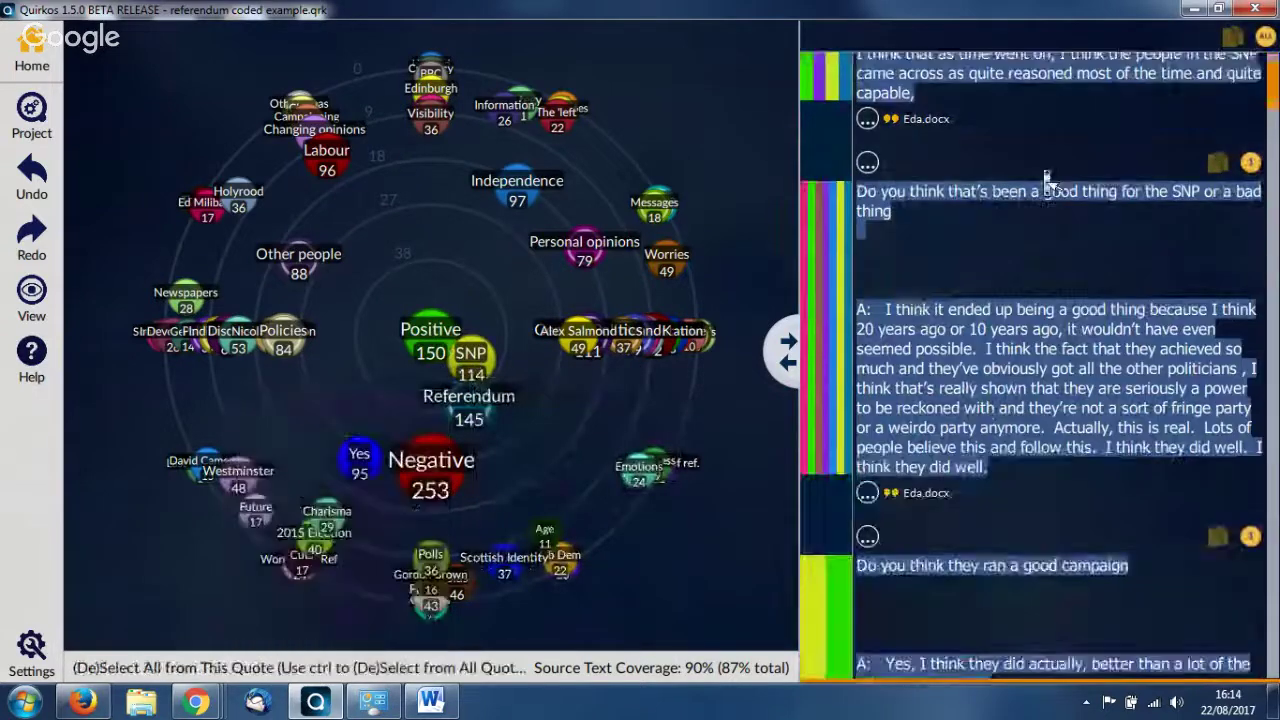
{"action": "scroll", "coordinate": [1046, 178], "scroll_direction": "down", "scroll_amount": 5}
{"action": "scroll", "coordinate": [1046, 178], "scroll_direction": "down", "scroll_amount": 5}
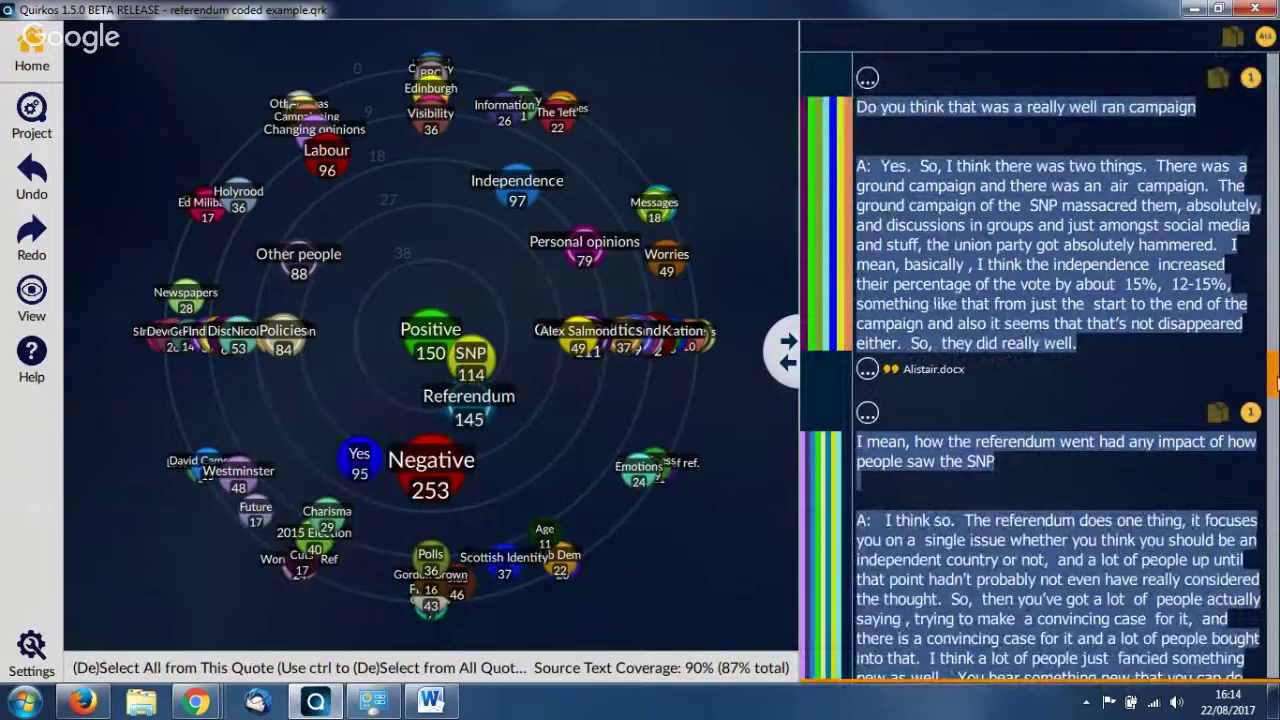
{"action": "left_click_drag", "start_coordinate": [1275, 392], "coordinate": [1275, 430]}
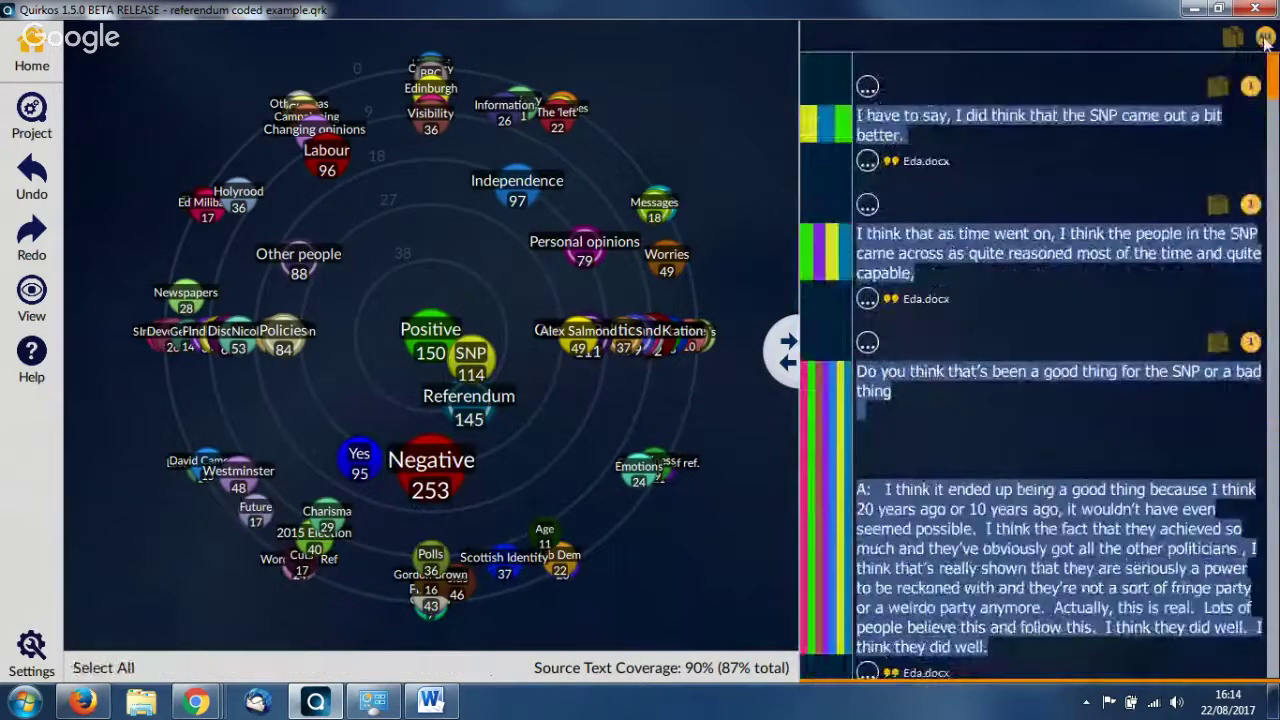
{"action": "left_click", "coordinate": [1265, 36]}
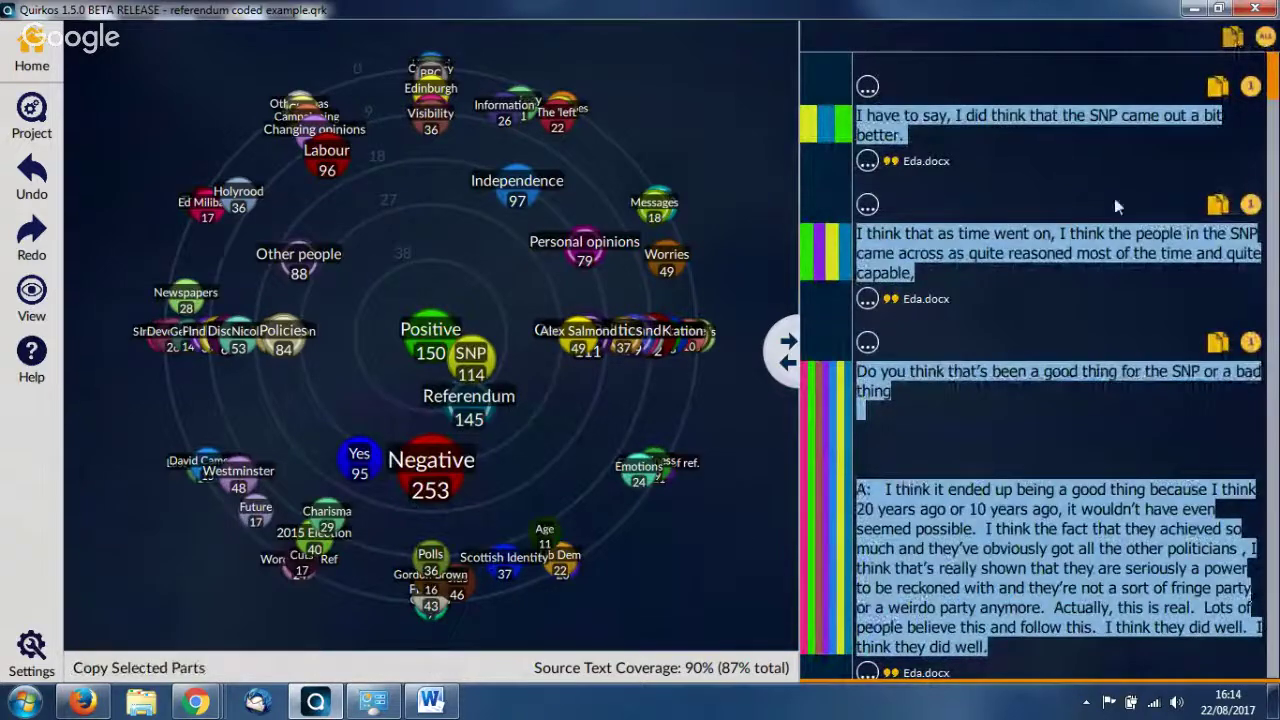
Step: Replace Document1's contents with the copied SNP quotes, look through them from the top, then close Word
{"action": "mouse_move", "coordinate": [458, 703]}
{"action": "left_click", "coordinate": [510, 518]}
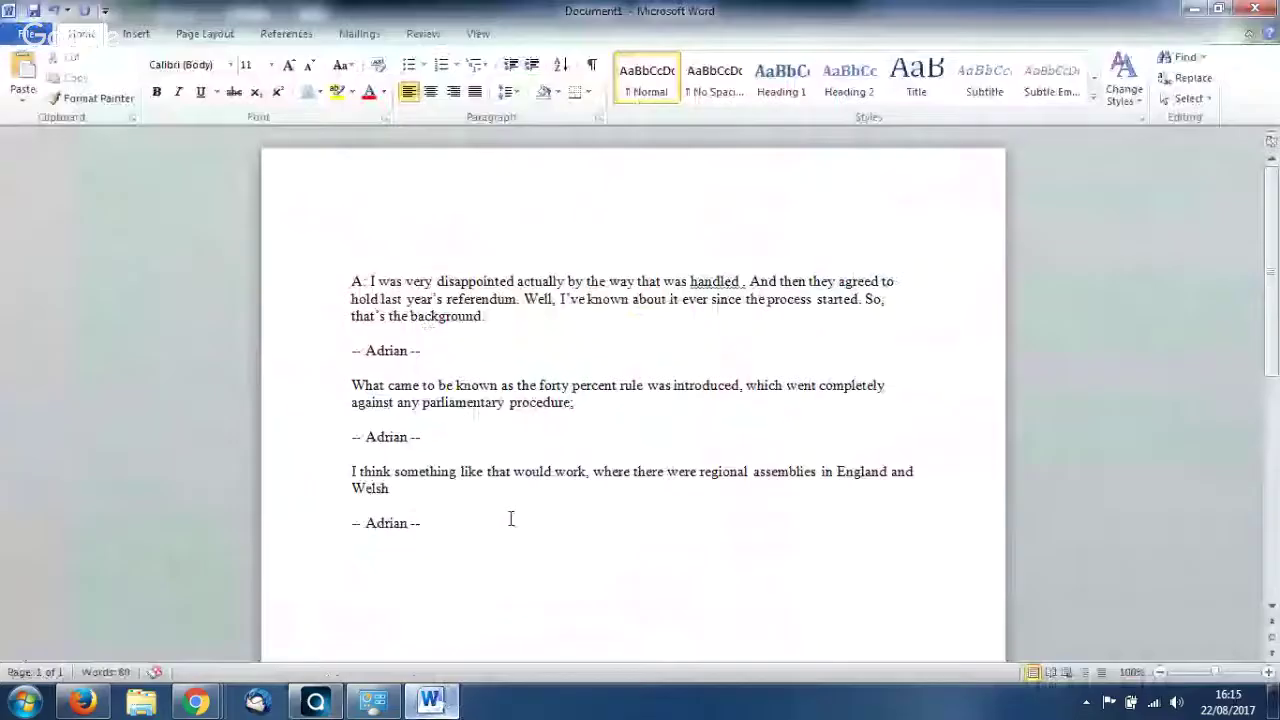
{"action": "key", "text": "ctrl+a"}
{"action": "key", "text": "ctrl+v"}
{"action": "key", "text": "Return"}
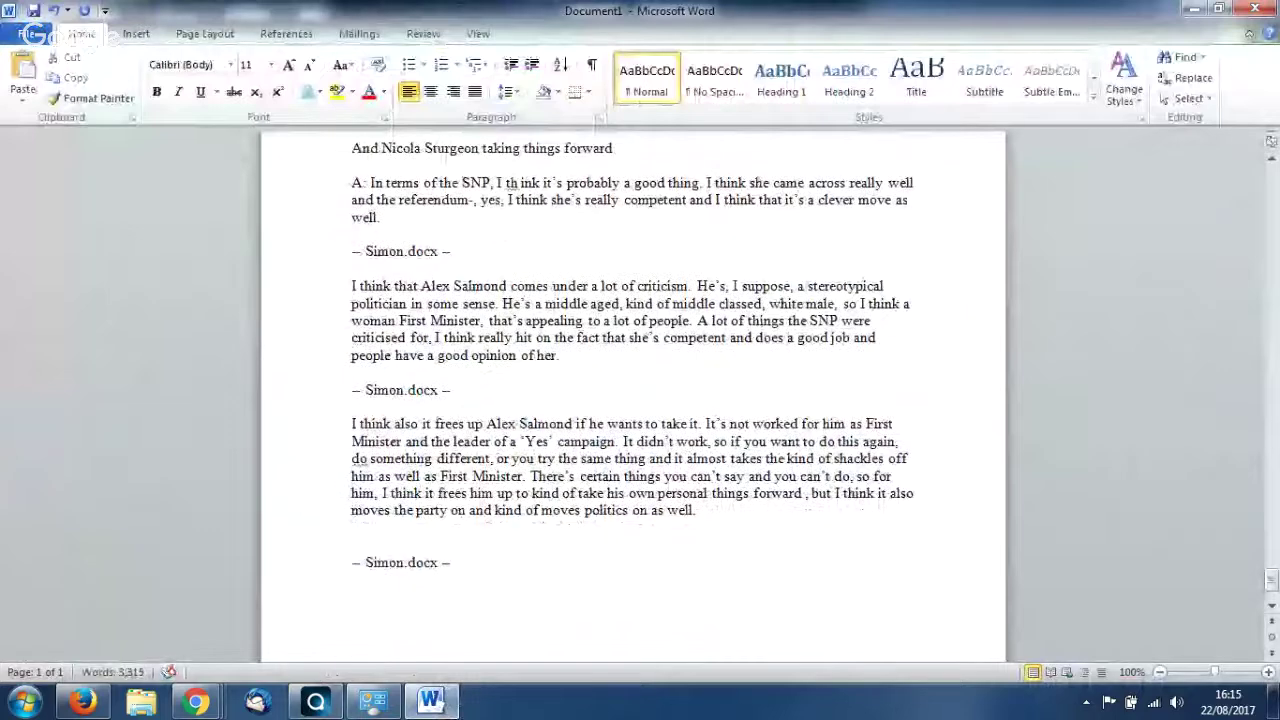
{"action": "key", "text": "ctrl+Home"}
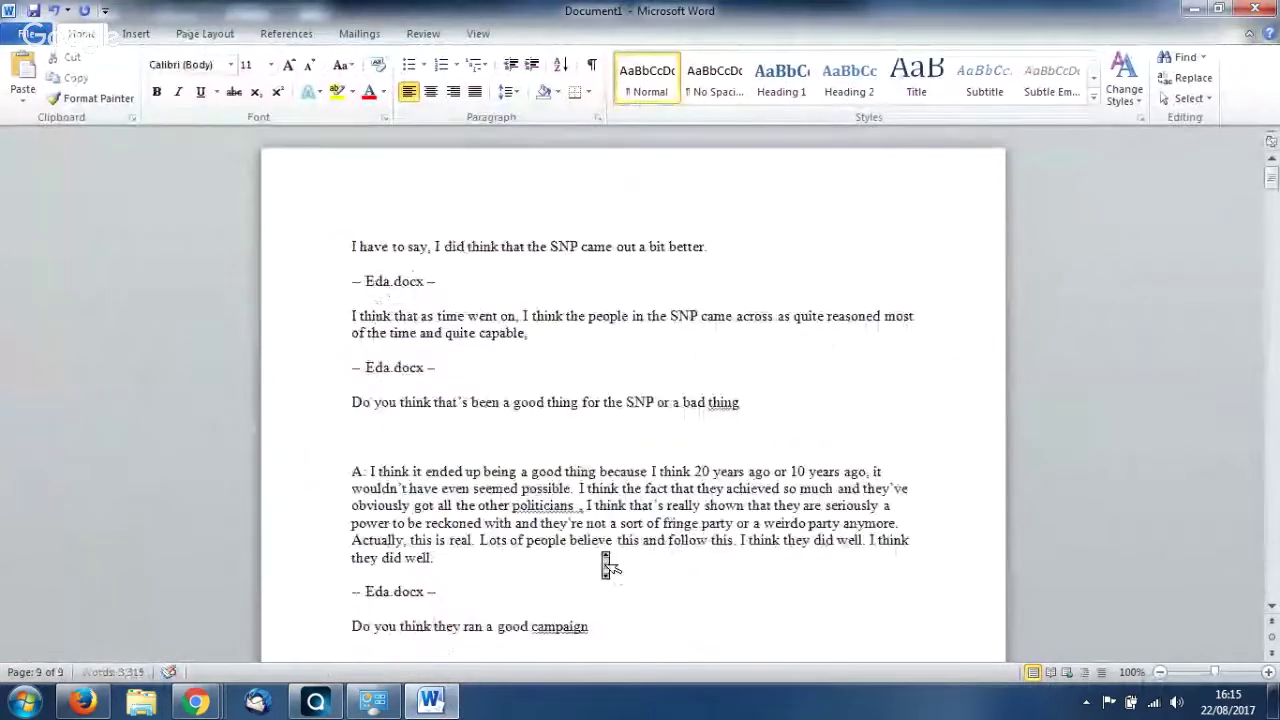
{"action": "scroll", "coordinate": [537, 451], "scroll_direction": "down", "scroll_amount": 8}
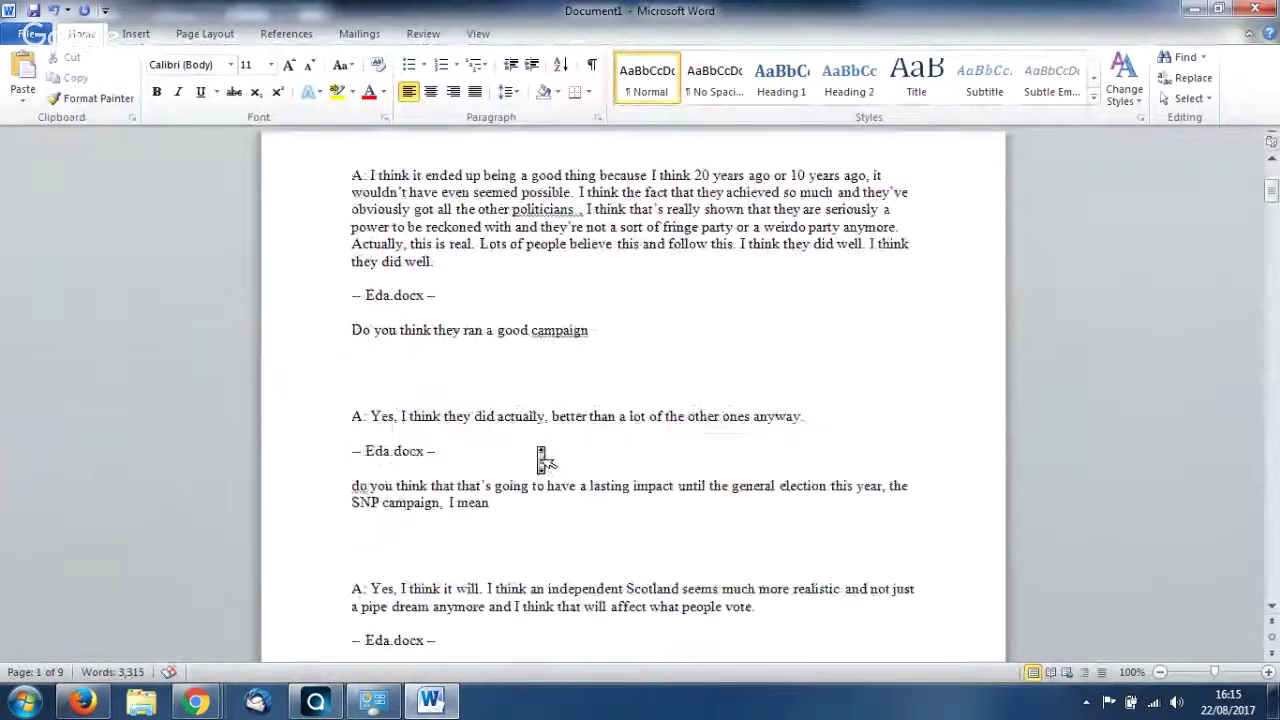
{"action": "left_click", "coordinate": [1255, 9]}
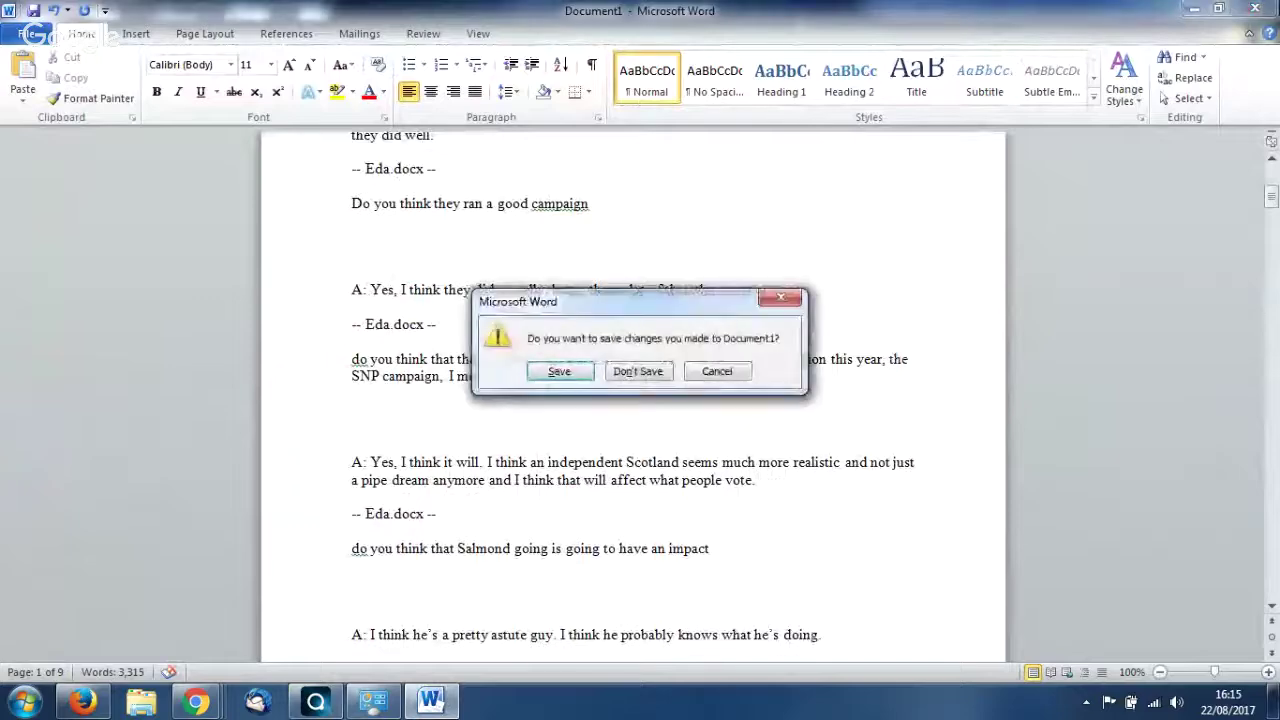
Step: Discard Word's changes, then export all sources as Word document 'word export 45', replacing the existing file
{"action": "left_click", "coordinate": [618, 371]}
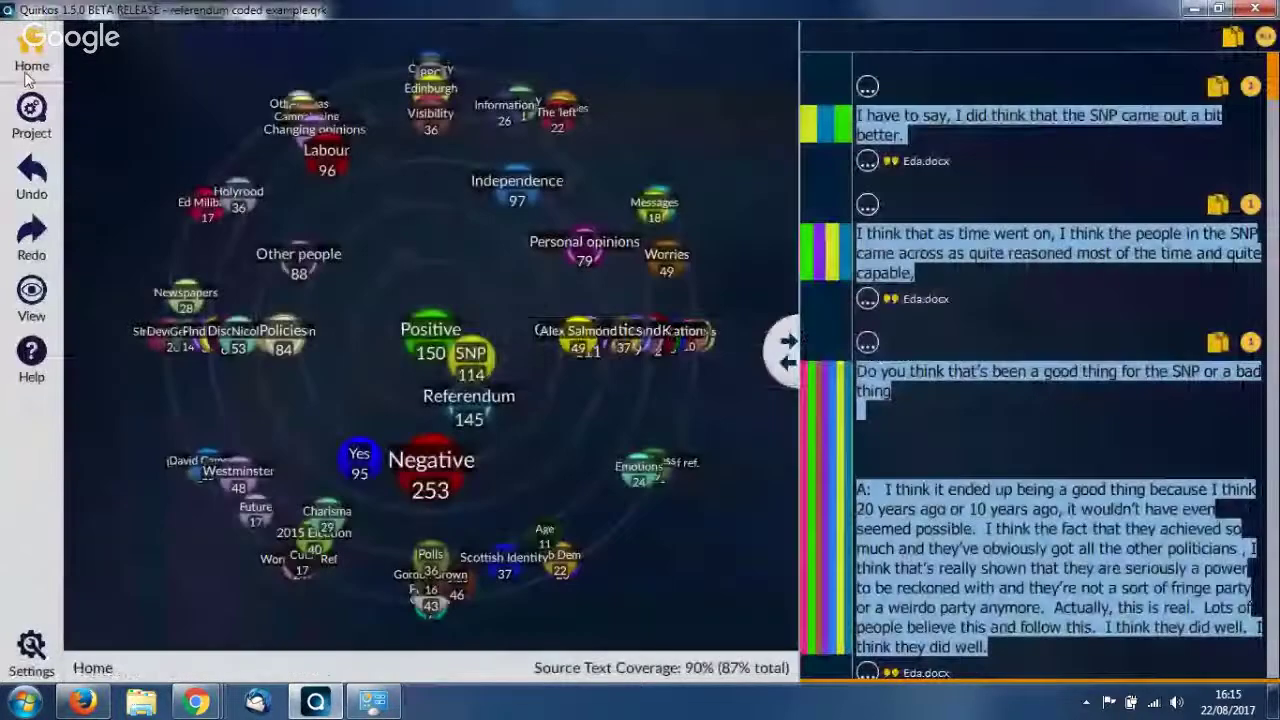
{"action": "left_click", "coordinate": [31, 72]}
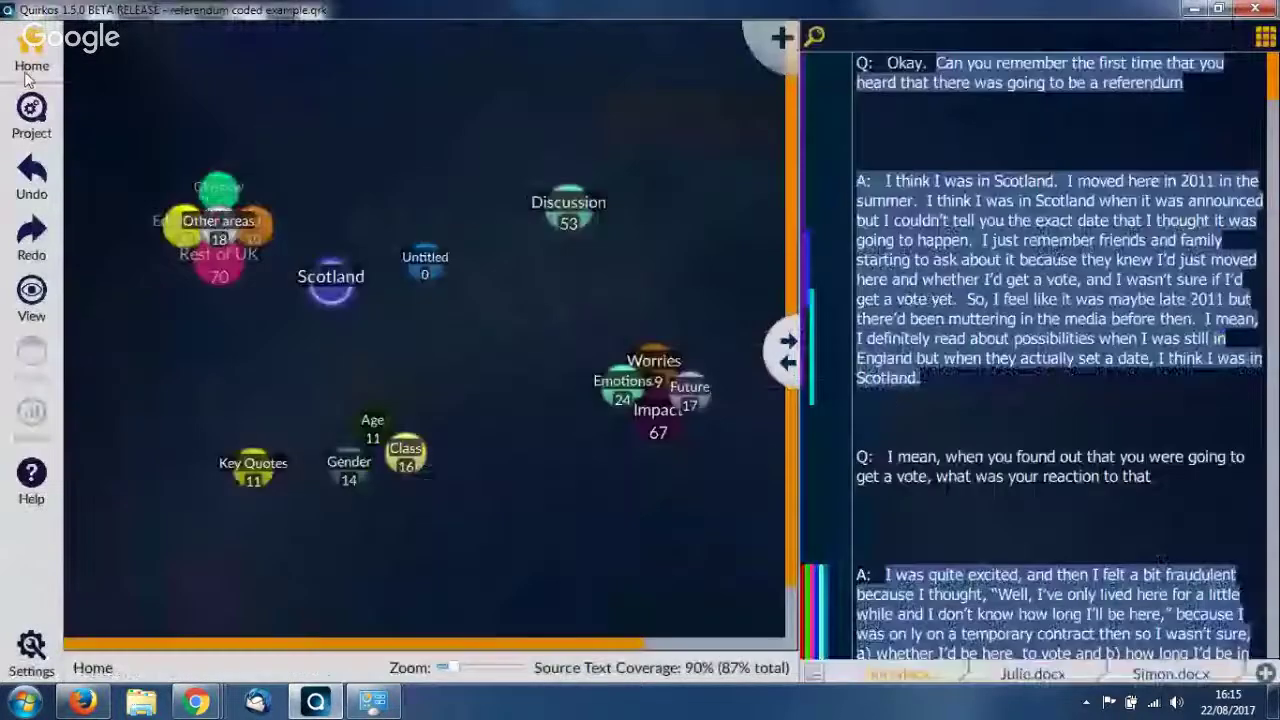
{"action": "left_click", "coordinate": [31, 110]}
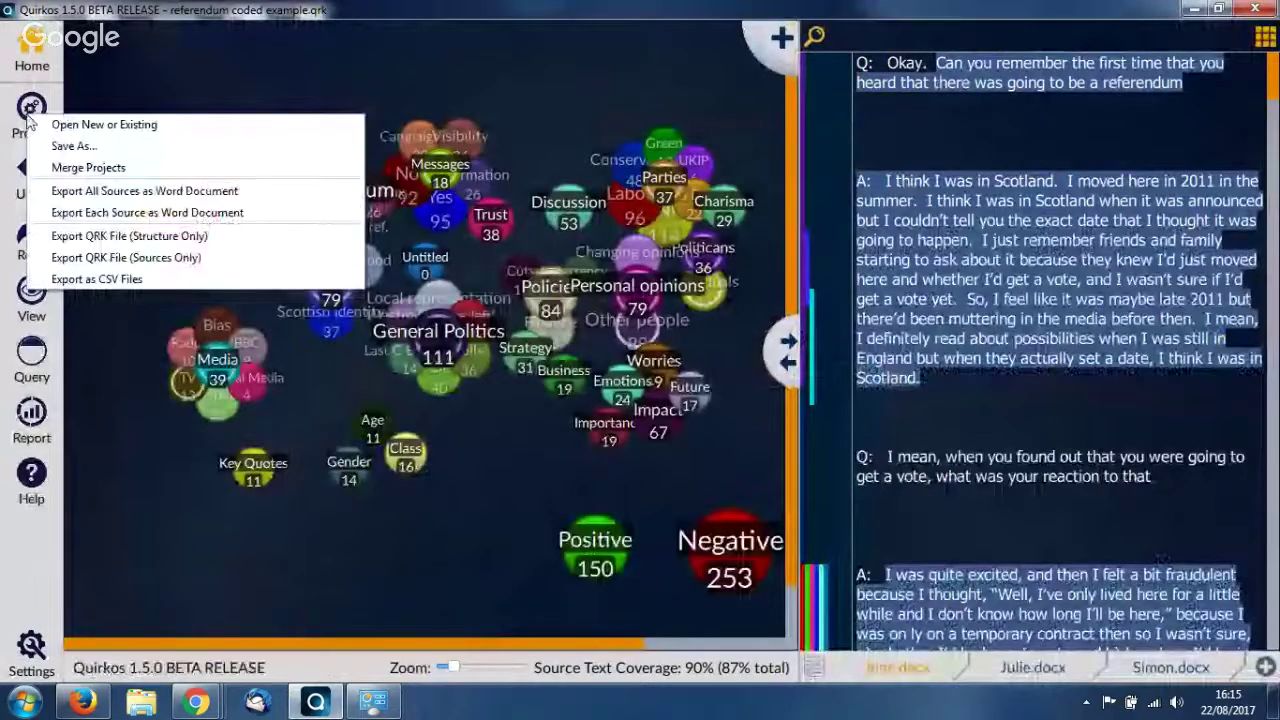
{"action": "left_click", "coordinate": [116, 195]}
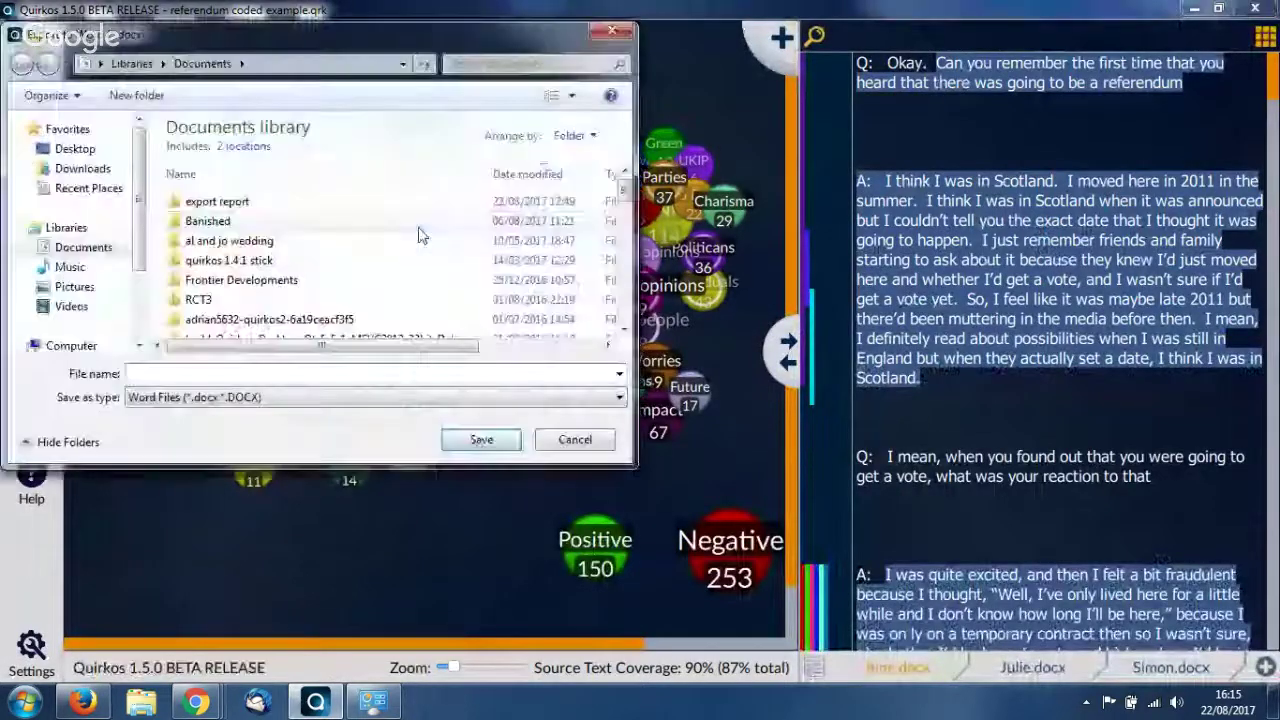
{"action": "type", "text": "word export 45"}
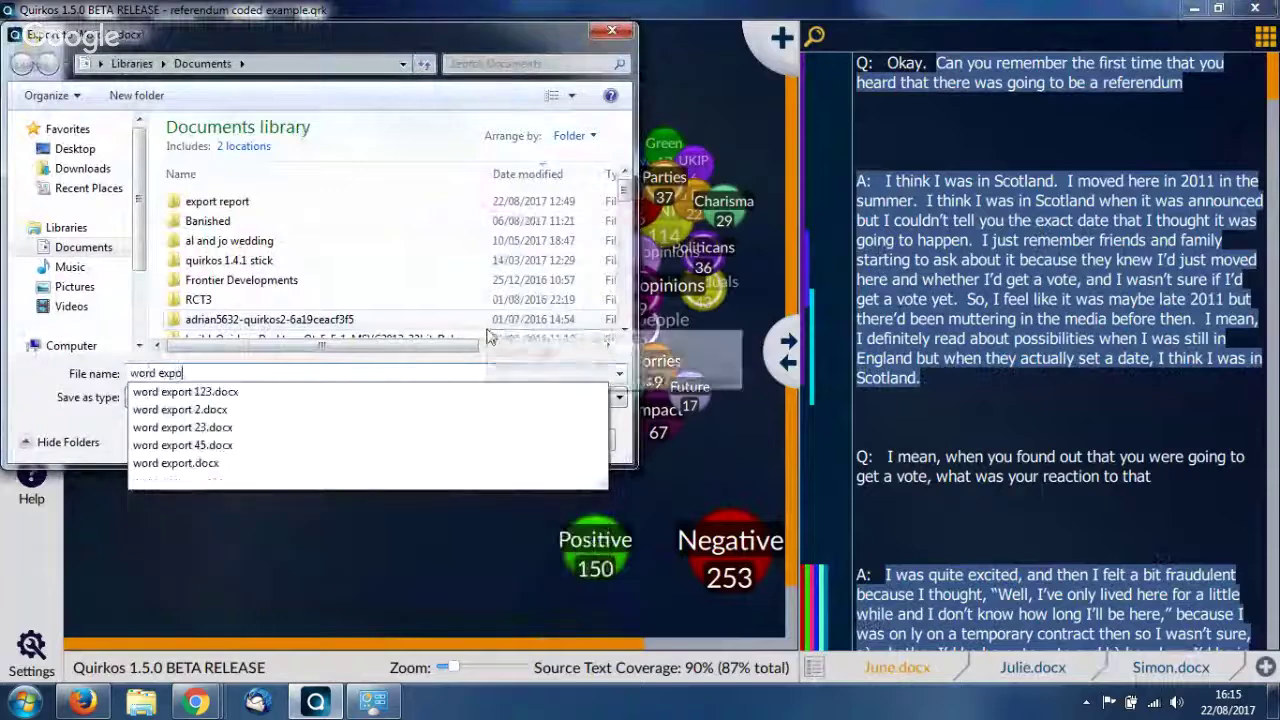
{"action": "key", "text": "Return"}
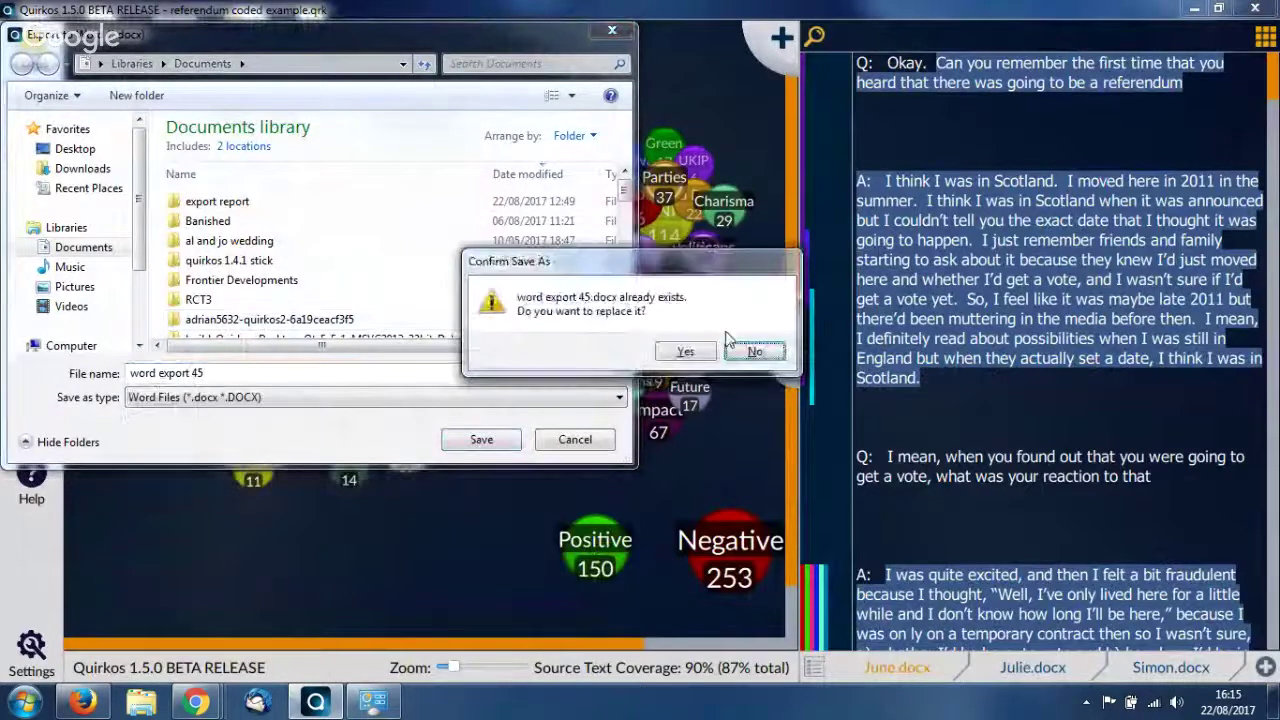
{"action": "left_click", "coordinate": [707, 349]}
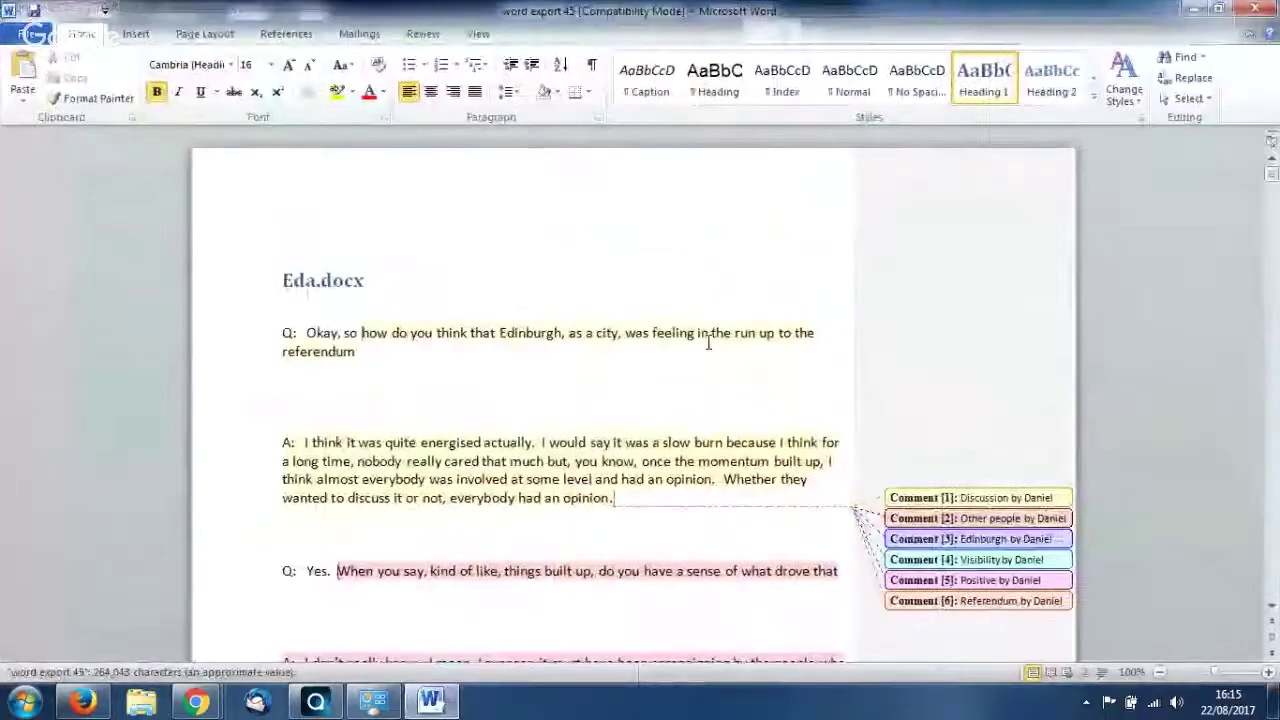
Step: Inspect passages commented Other people, Edinburgh, Visibility, Positive, Referendum and Politicans
{"action": "left_click", "coordinate": [962, 518]}
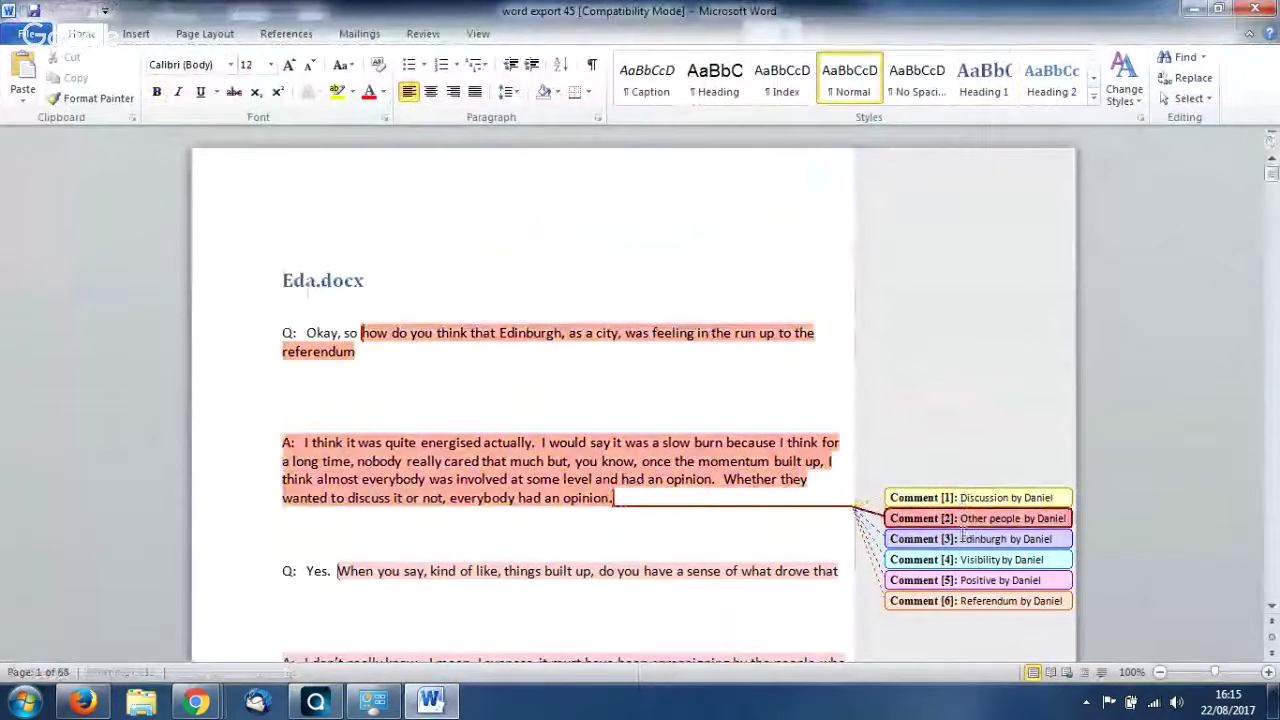
{"action": "left_click", "coordinate": [964, 540]}
{"action": "left_click", "coordinate": [964, 560]}
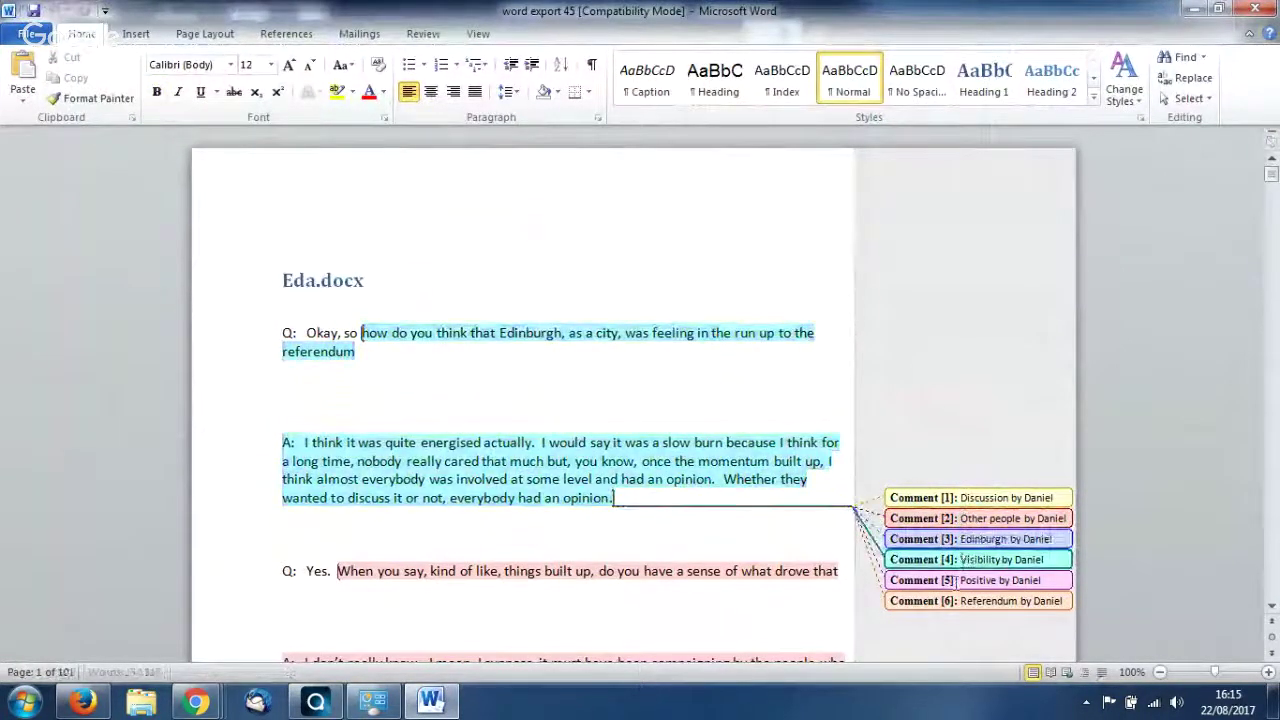
{"action": "left_click", "coordinate": [964, 580]}
{"action": "left_click", "coordinate": [952, 600]}
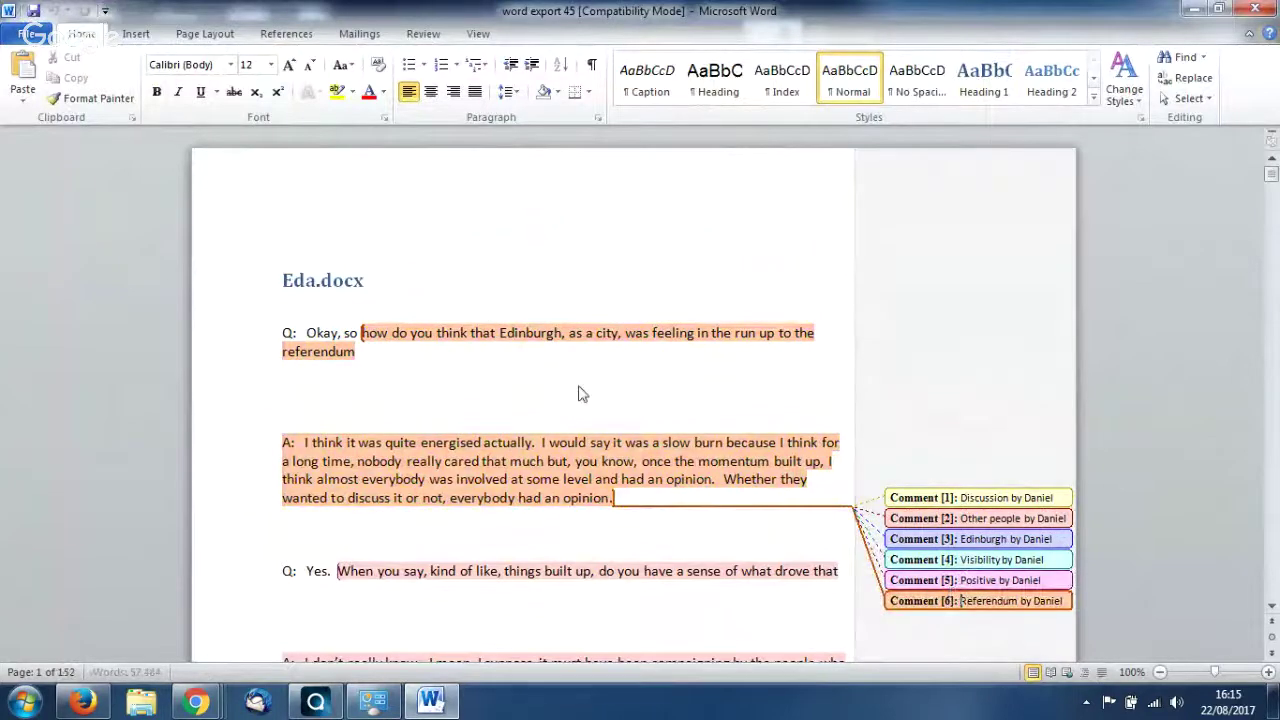
{"action": "scroll", "coordinate": [583, 394], "scroll_direction": "down", "scroll_amount": 3}
{"action": "scroll", "coordinate": [585, 398], "scroll_direction": "down", "scroll_amount": 6}
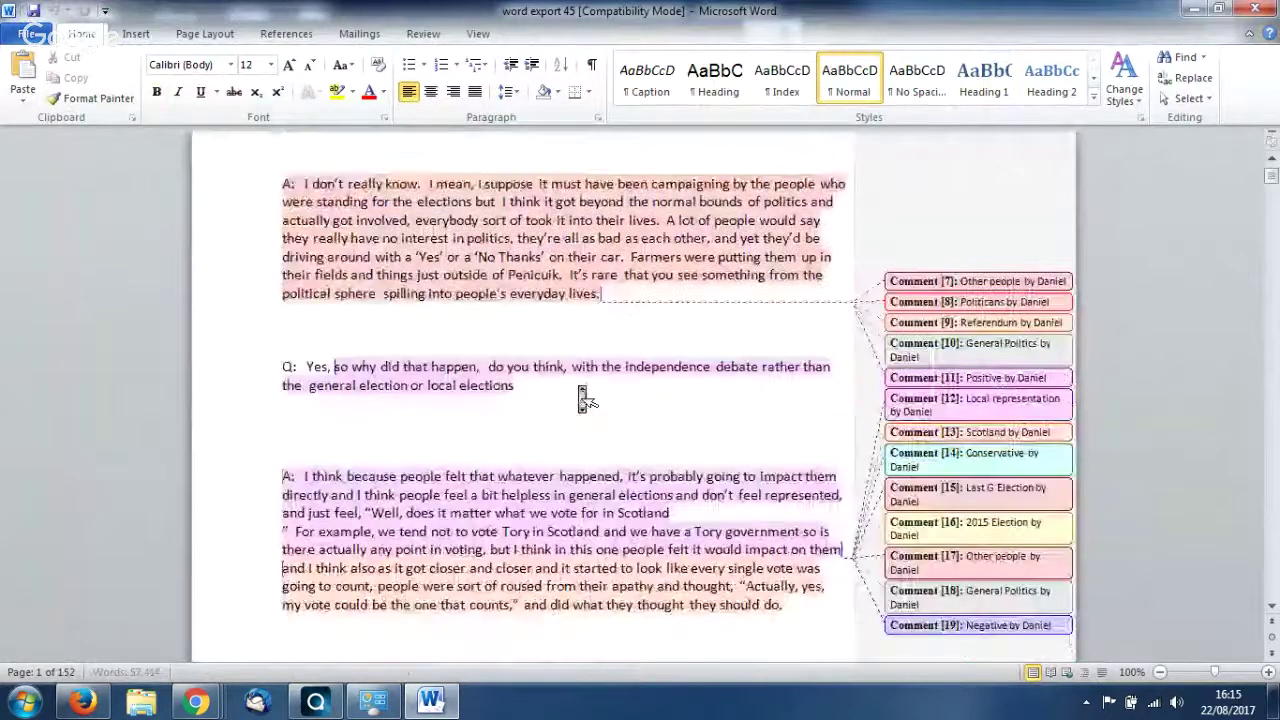
{"action": "scroll", "coordinate": [585, 398], "scroll_direction": "down", "scroll_amount": 1}
{"action": "left_click", "coordinate": [1000, 263]}
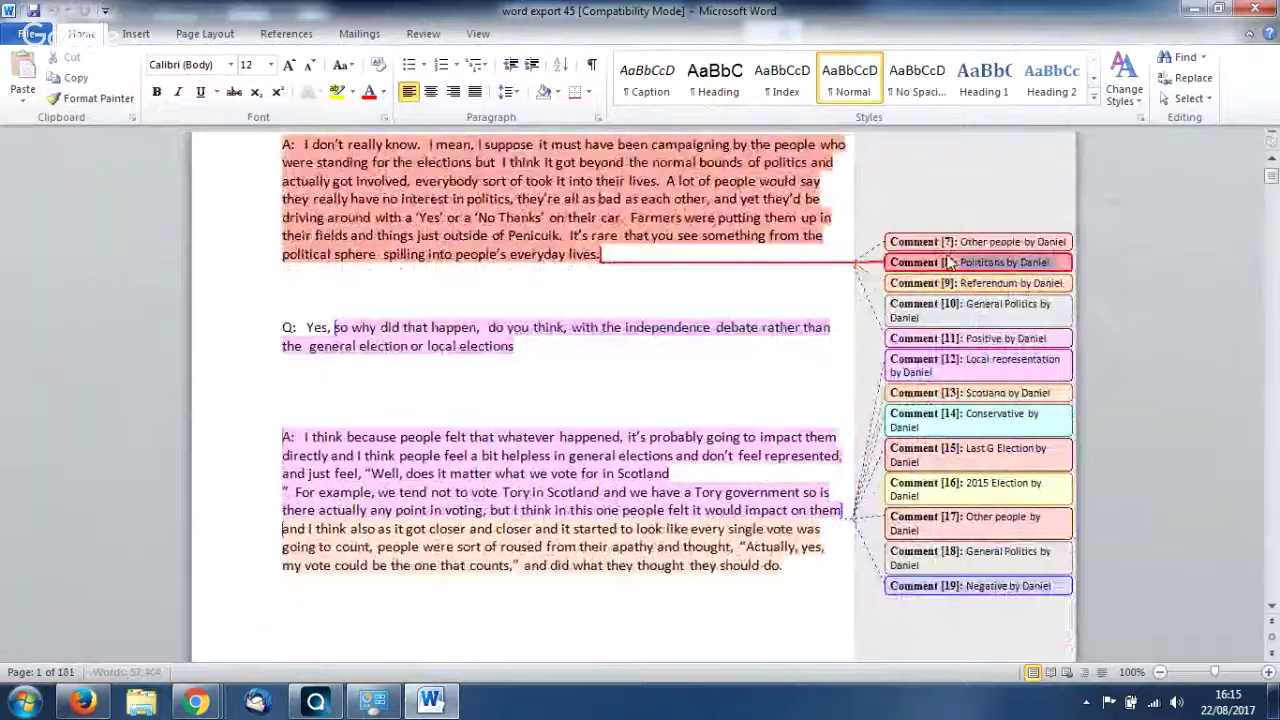
Step: Search for 'scotland by daniel', jump through several of its 73 matches, then minimize Word
{"action": "left_click", "coordinate": [992, 392]}
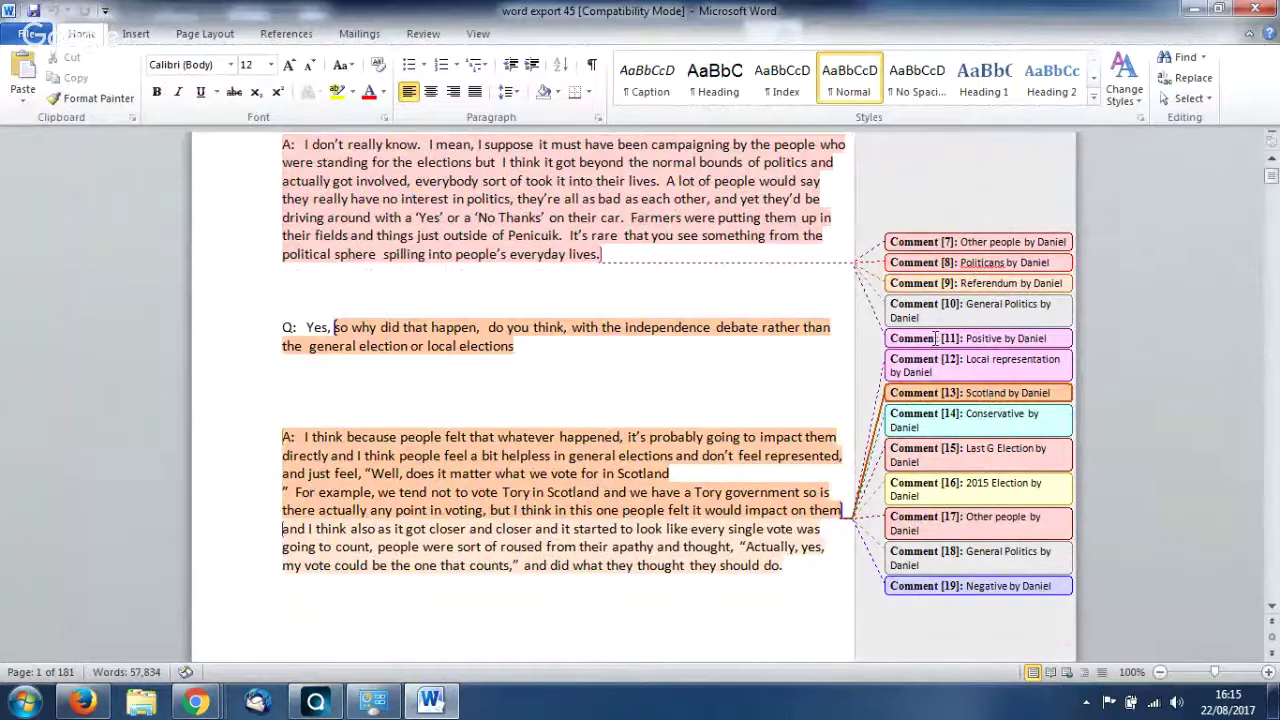
{"action": "key", "text": "ctrl+f"}
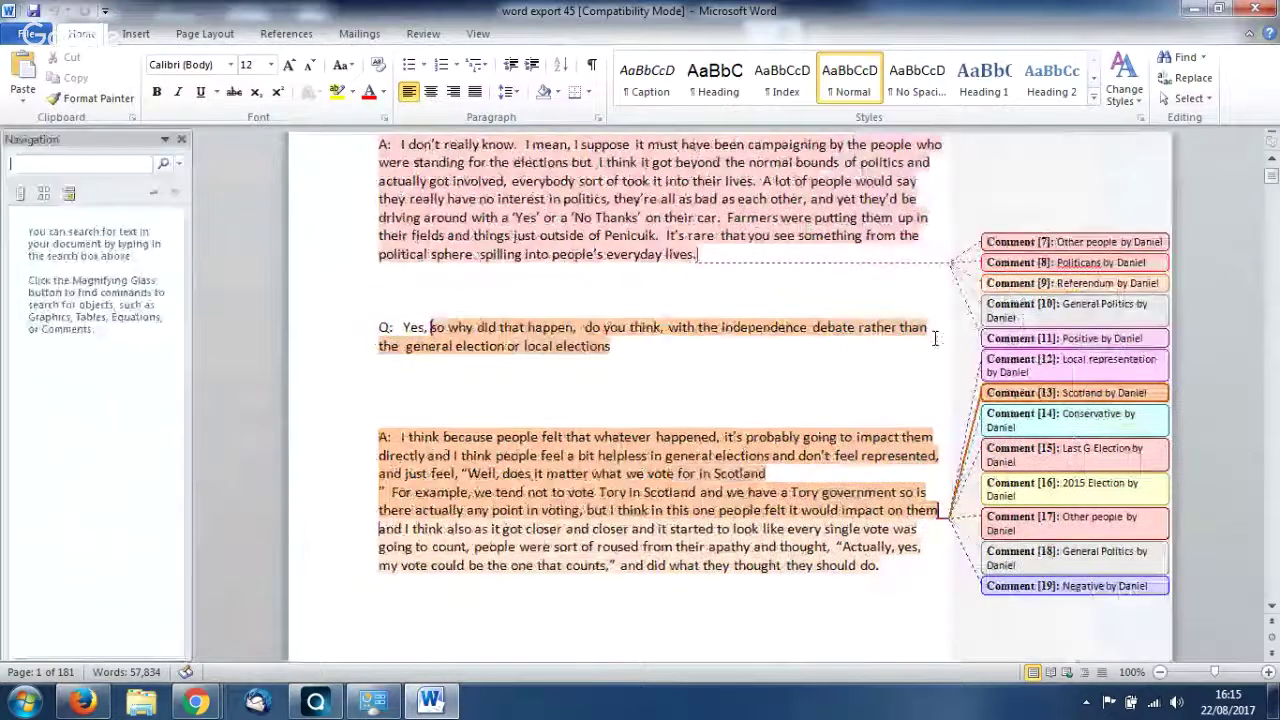
{"action": "type", "text": "scotland "}
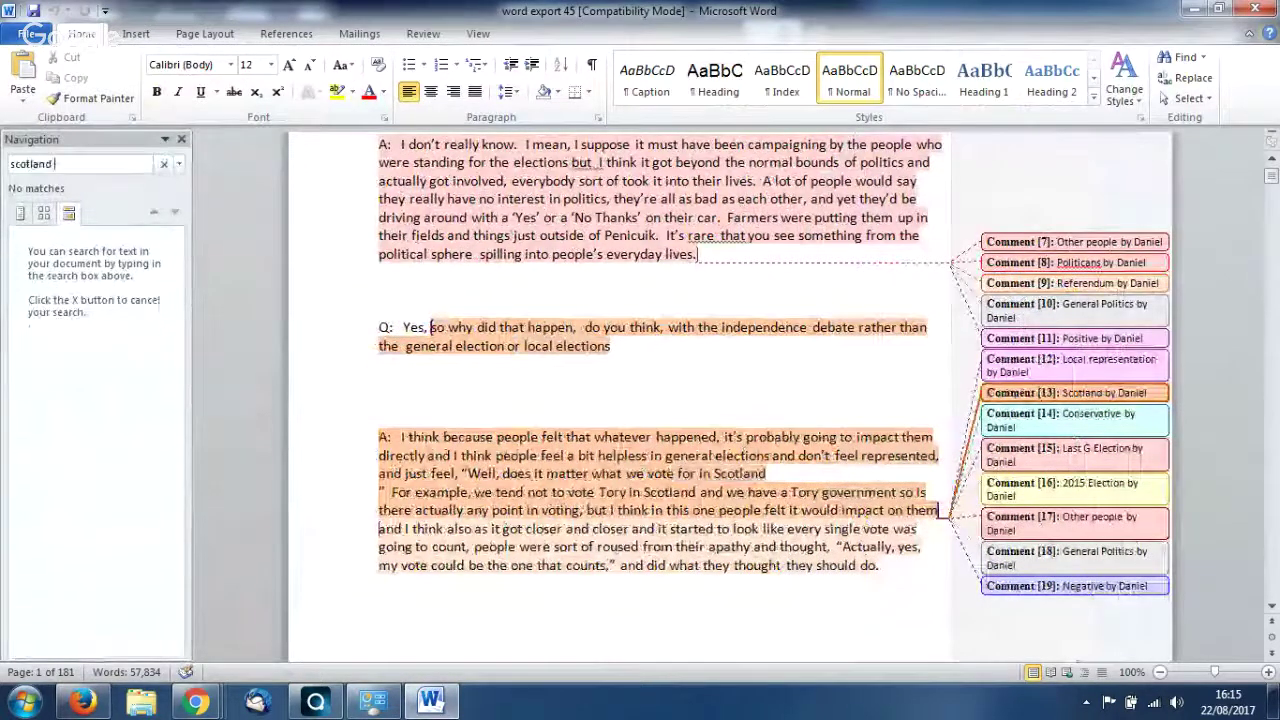
{"action": "type", "text": "by daniel"}
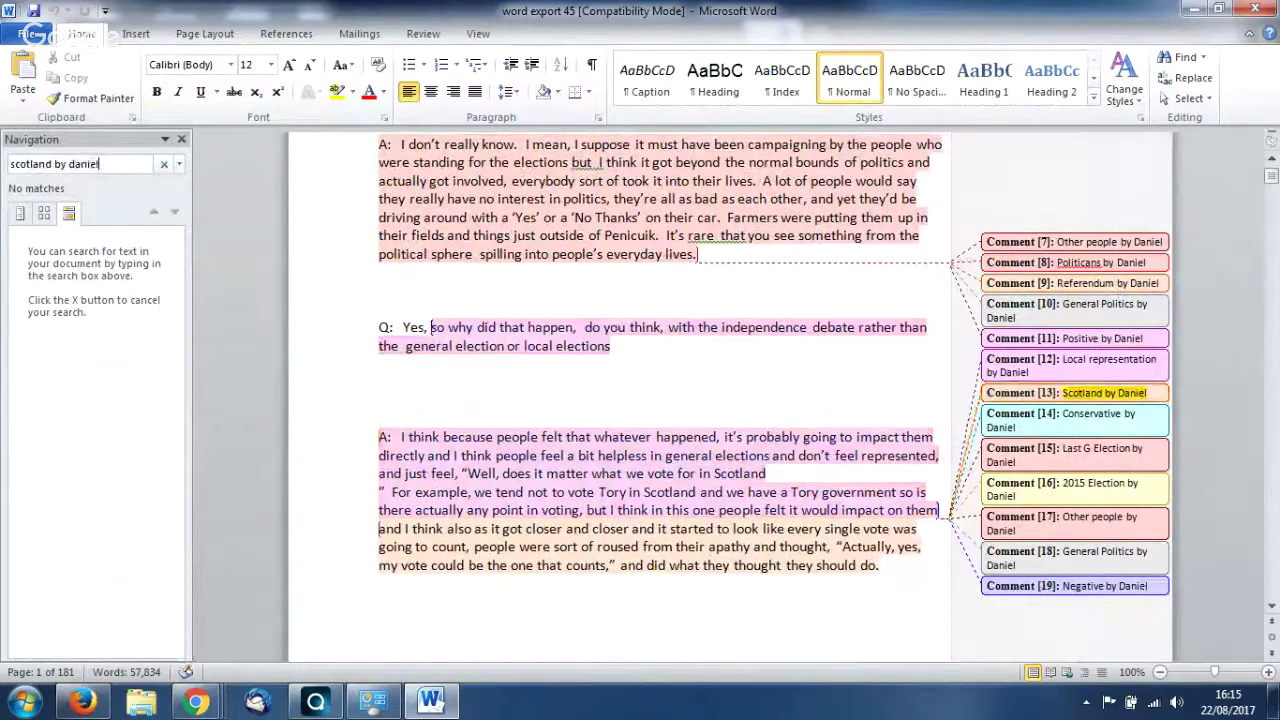
{"action": "left_click", "coordinate": [31, 326]}
{"action": "left_click", "coordinate": [78, 503]}
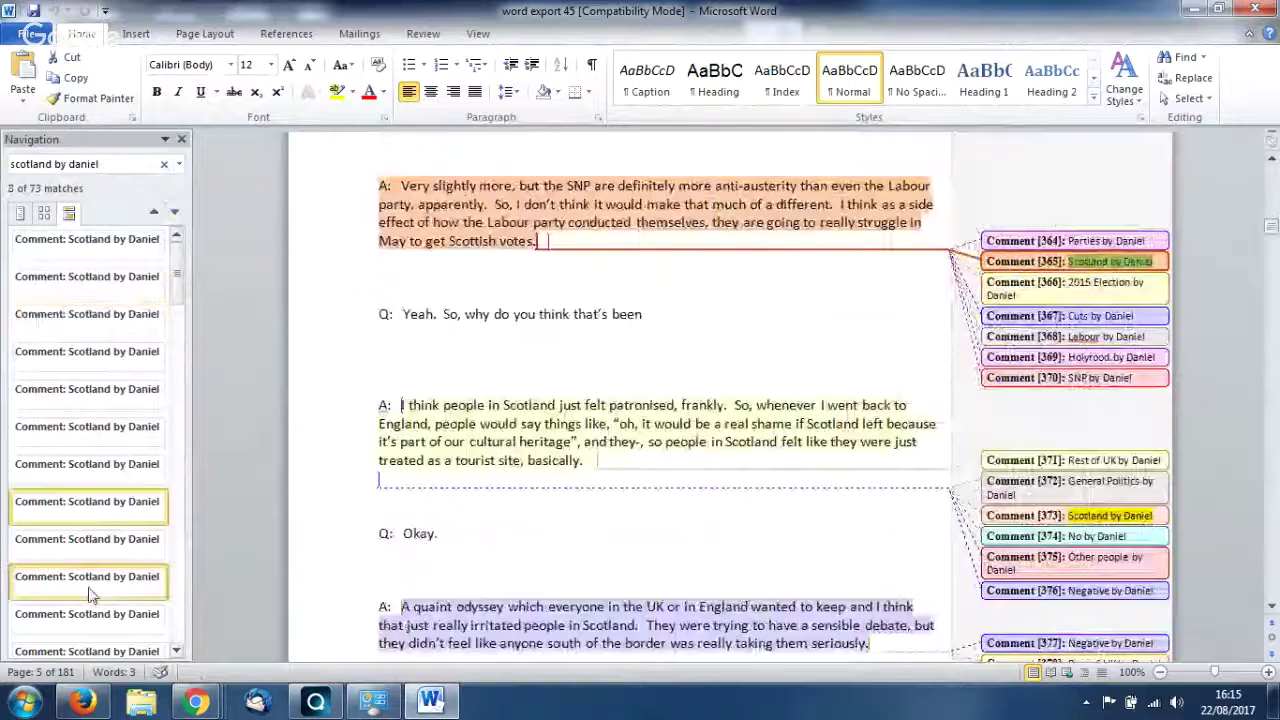
{"action": "left_click", "coordinate": [88, 595]}
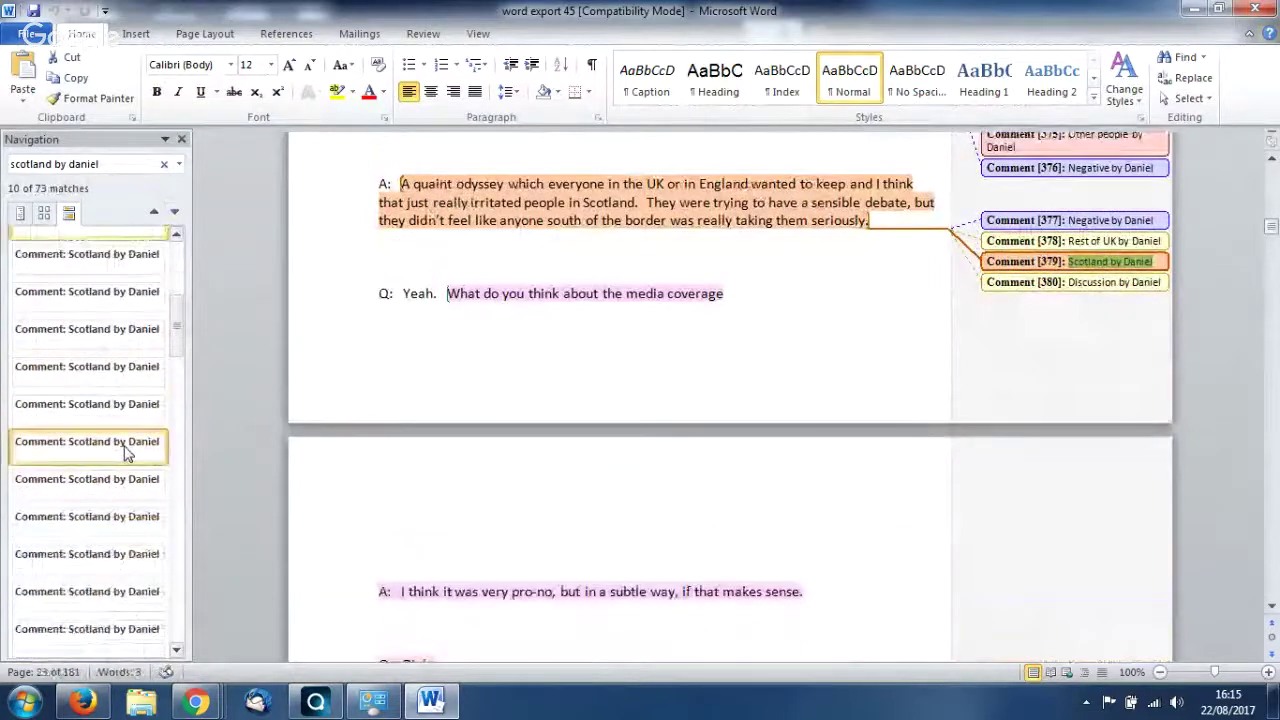
{"action": "left_click", "coordinate": [114, 560]}
{"action": "left_click", "coordinate": [114, 560]}
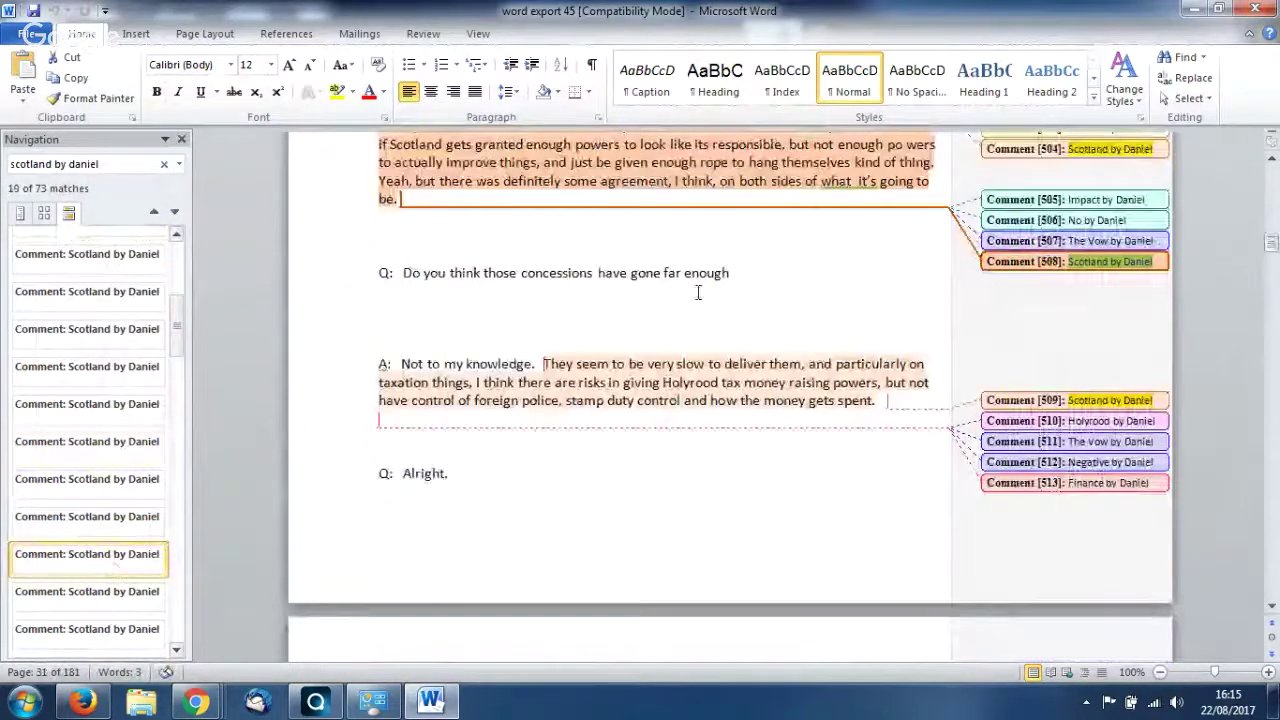
{"action": "left_click", "coordinate": [1200, 8]}
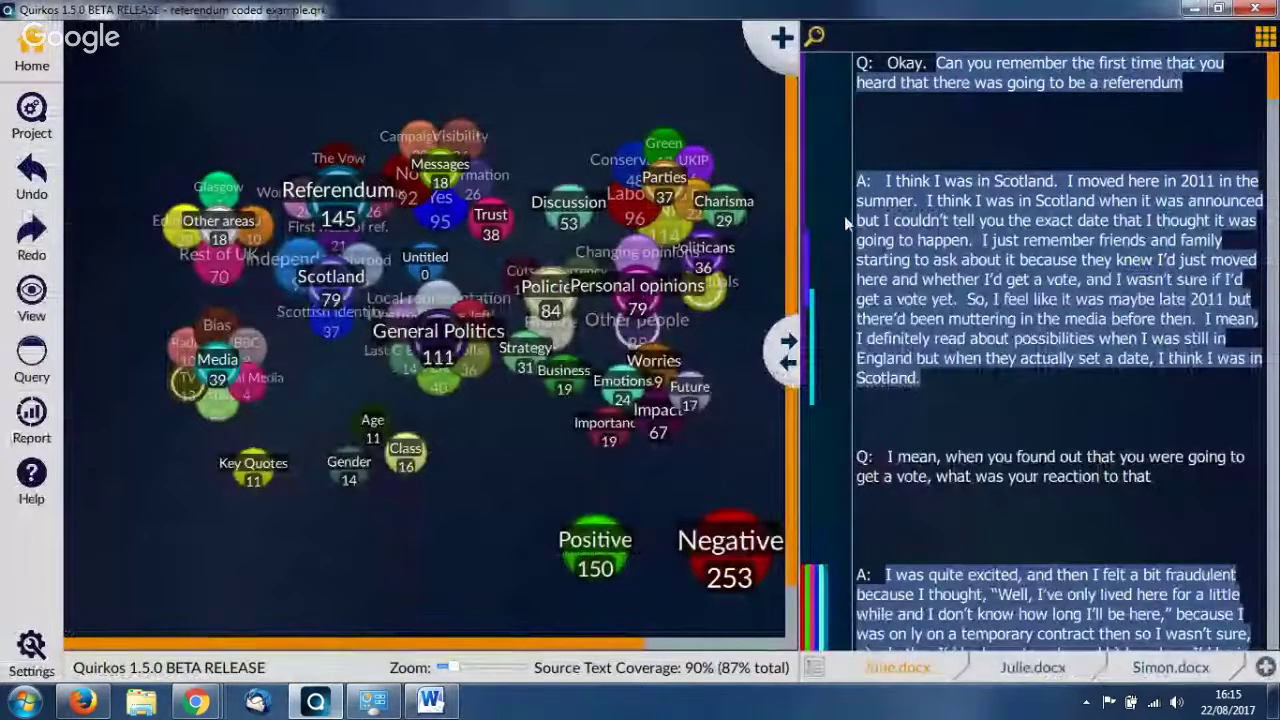
Step: Export the project as CSV files into the export report folder and open v_highlight
{"action": "left_click", "coordinate": [31, 112]}
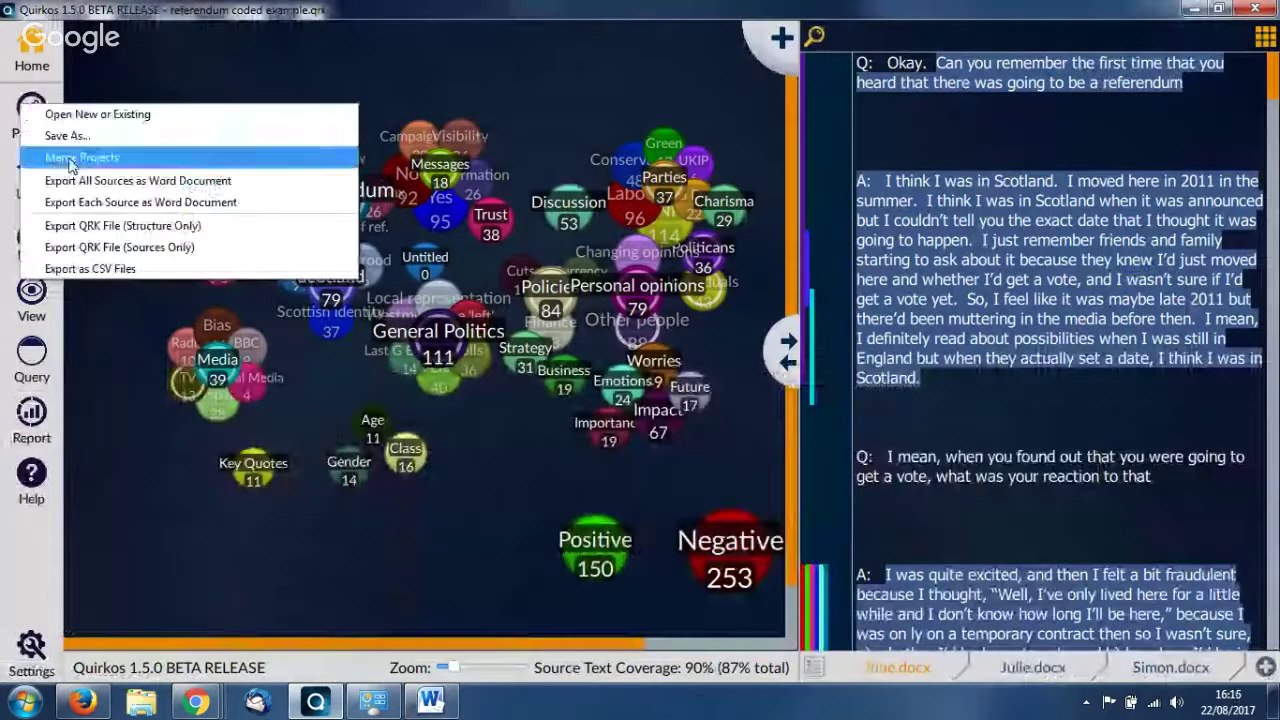
{"action": "left_click", "coordinate": [136, 272]}
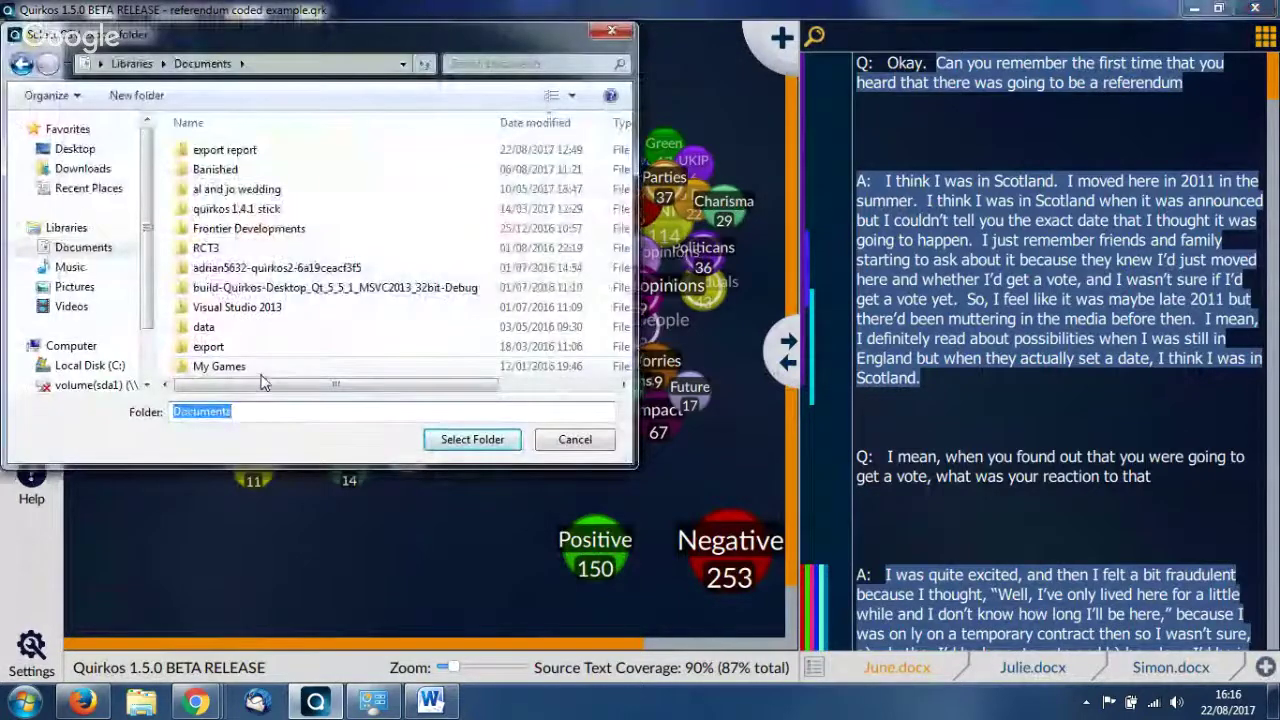
{"action": "left_click", "coordinate": [250, 151]}
{"action": "left_click", "coordinate": [474, 438]}
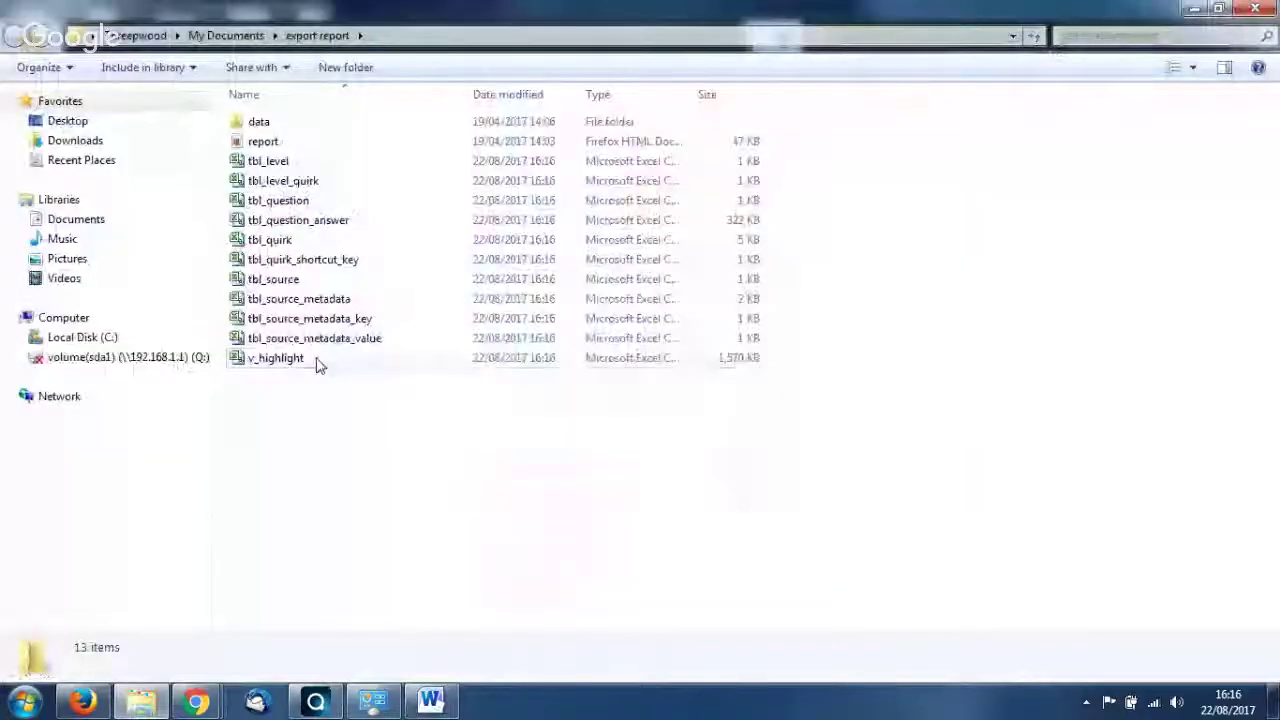
{"action": "double_click", "coordinate": [316, 362]}
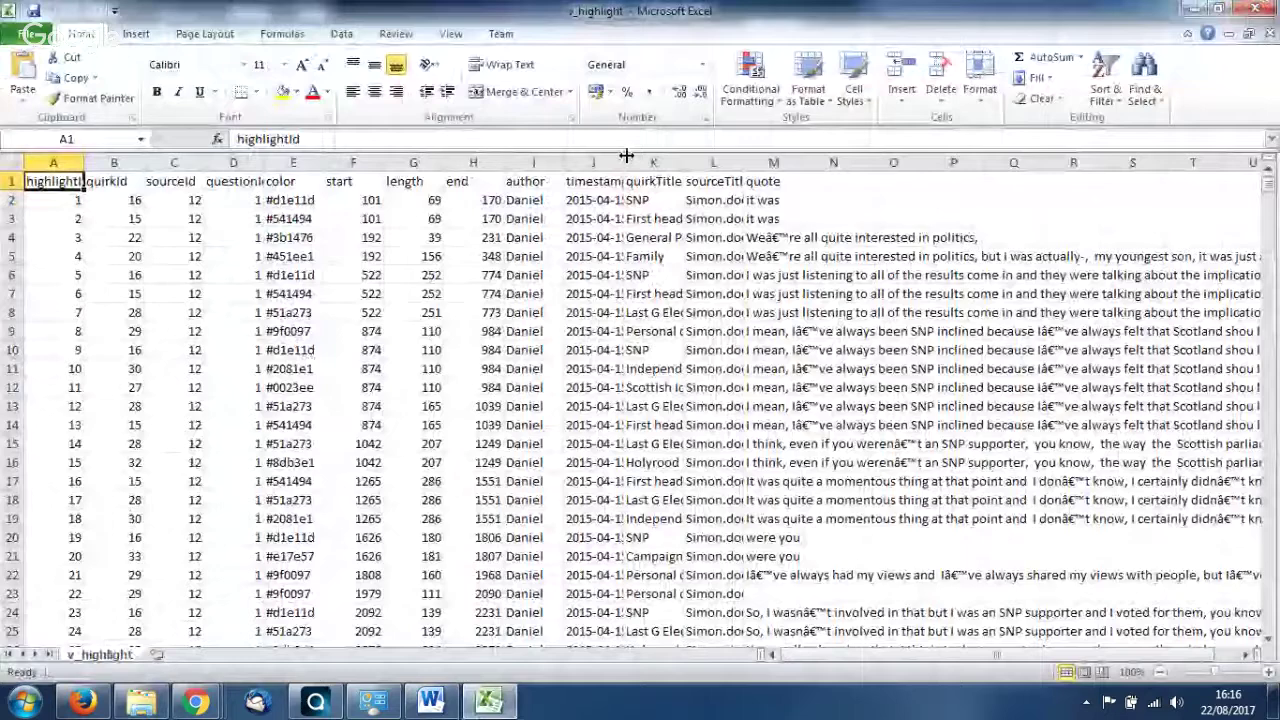
Step: Hide columns E–J (color to timestamp) and widen the sourceTitle and quote columns
{"action": "left_click_drag", "start_coordinate": [626, 155], "coordinate": [703, 162]}
{"action": "left_click_drag", "start_coordinate": [763, 162], "coordinate": [929, 209]}
{"action": "scroll", "coordinate": [700, 445], "scroll_direction": "down", "scroll_amount": 18}
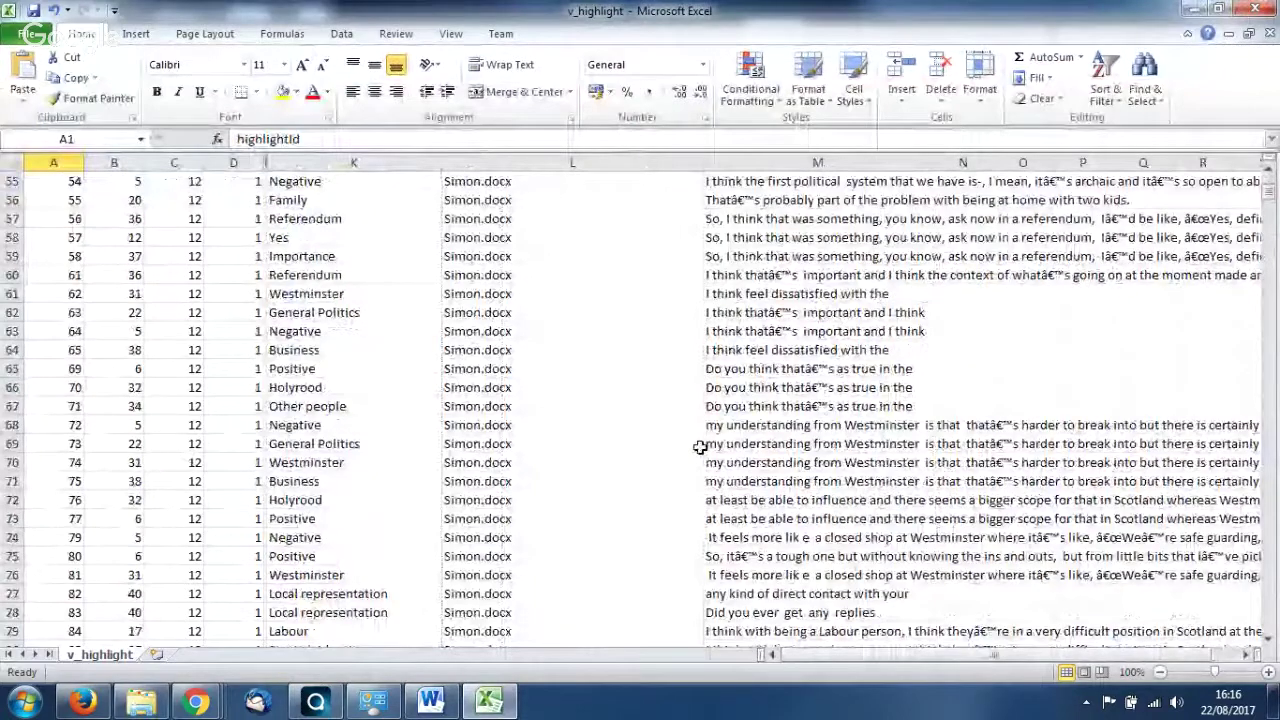
{"action": "scroll", "coordinate": [700, 447], "scroll_direction": "down", "scroll_amount": 15}
Step: Sort the whole table A to Z by quirkTitle, review it, then close Excel without saving
{"action": "left_click", "coordinate": [407, 470]}
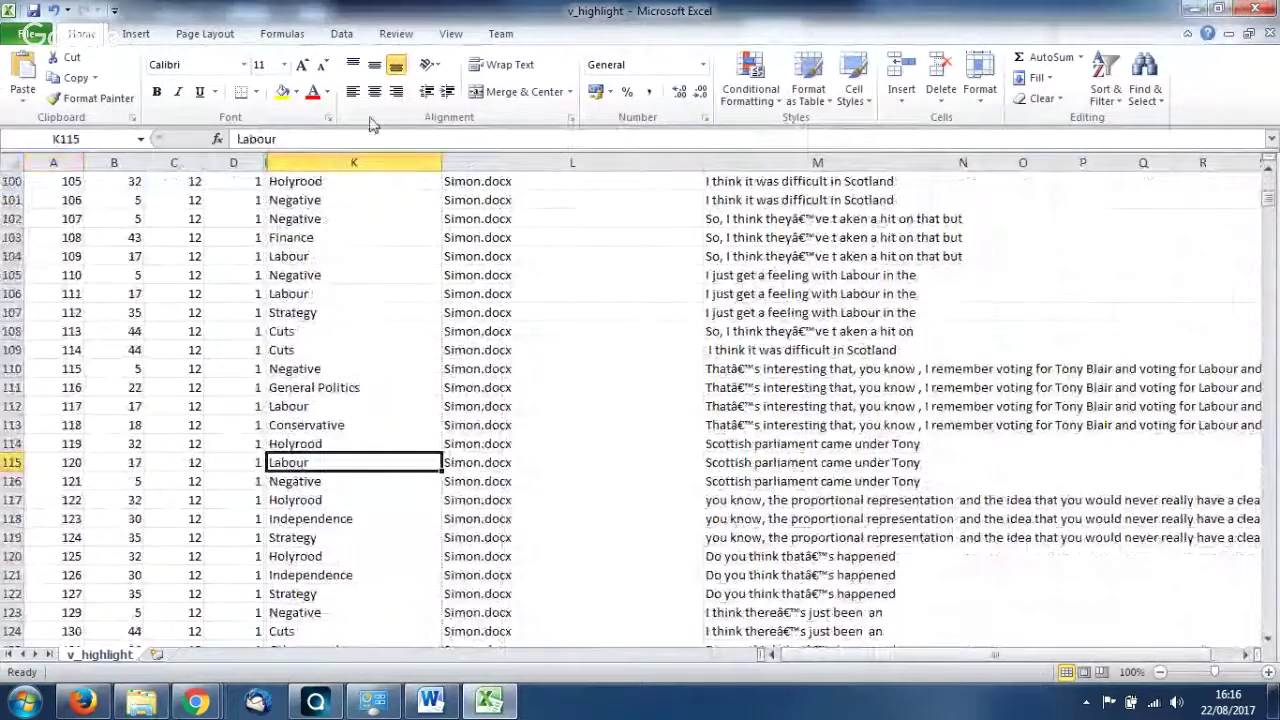
{"action": "scroll", "coordinate": [508, 425], "scroll_direction": "up", "scroll_amount": 20}
{"action": "left_click", "coordinate": [357, 162]}
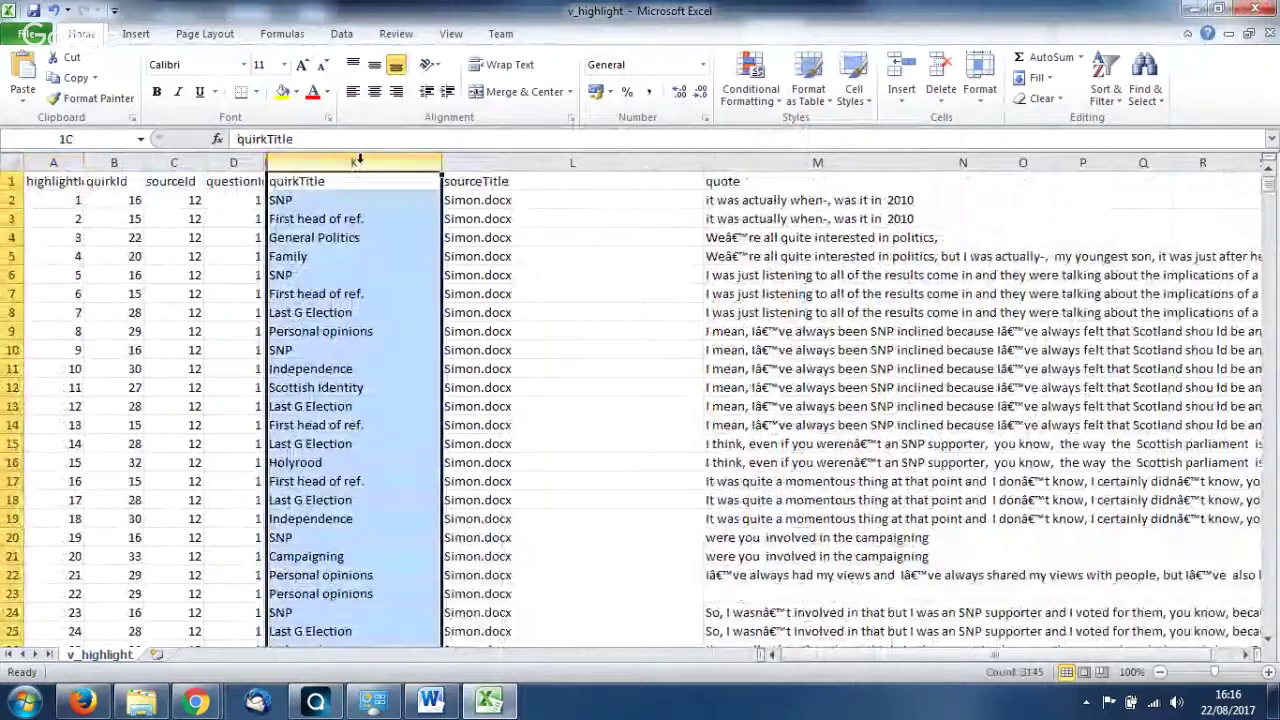
{"action": "right_click", "coordinate": [357, 162]}
{"action": "left_click", "coordinate": [333, 162]}
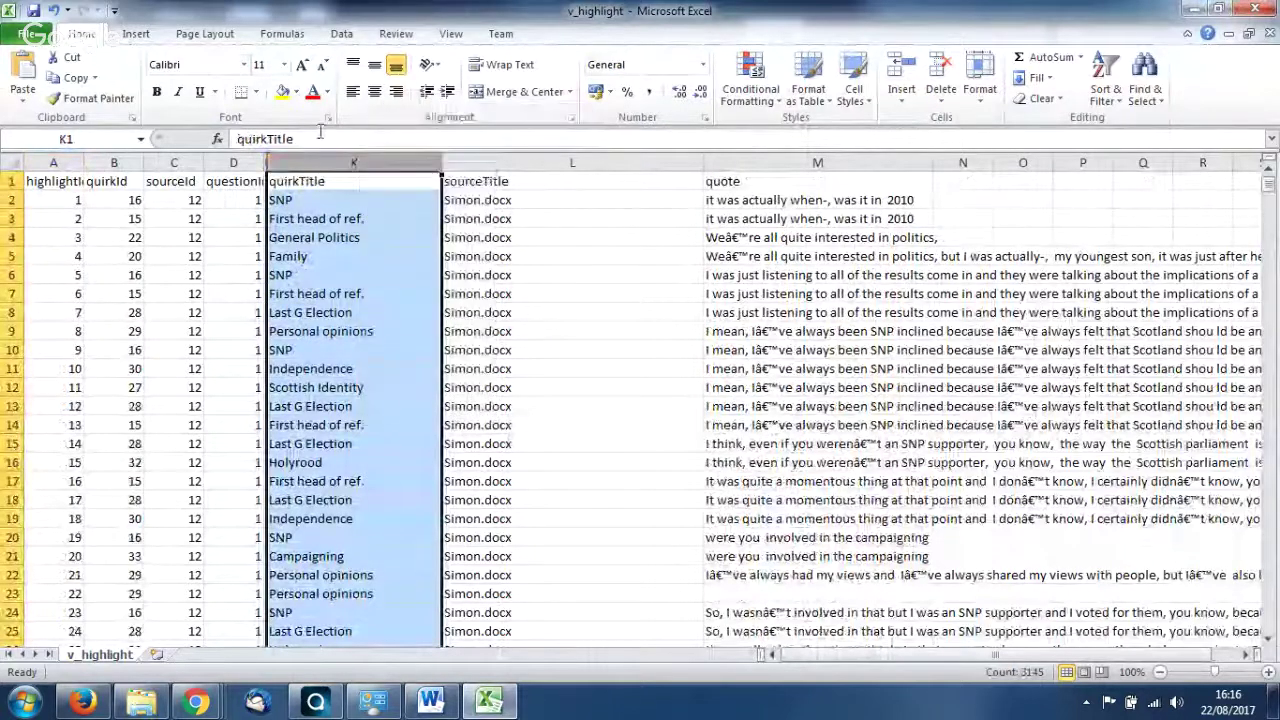
{"action": "left_click", "coordinate": [341, 33]}
{"action": "left_click", "coordinate": [412, 68]}
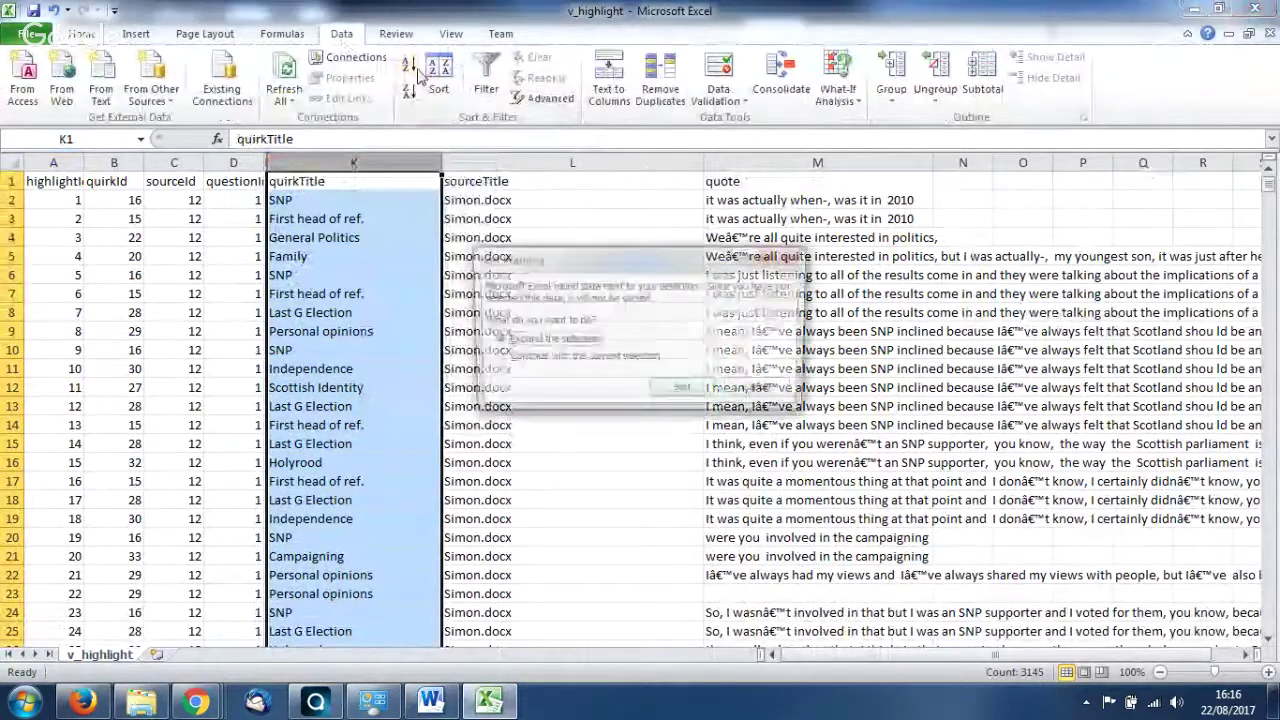
{"action": "left_click", "coordinate": [676, 389]}
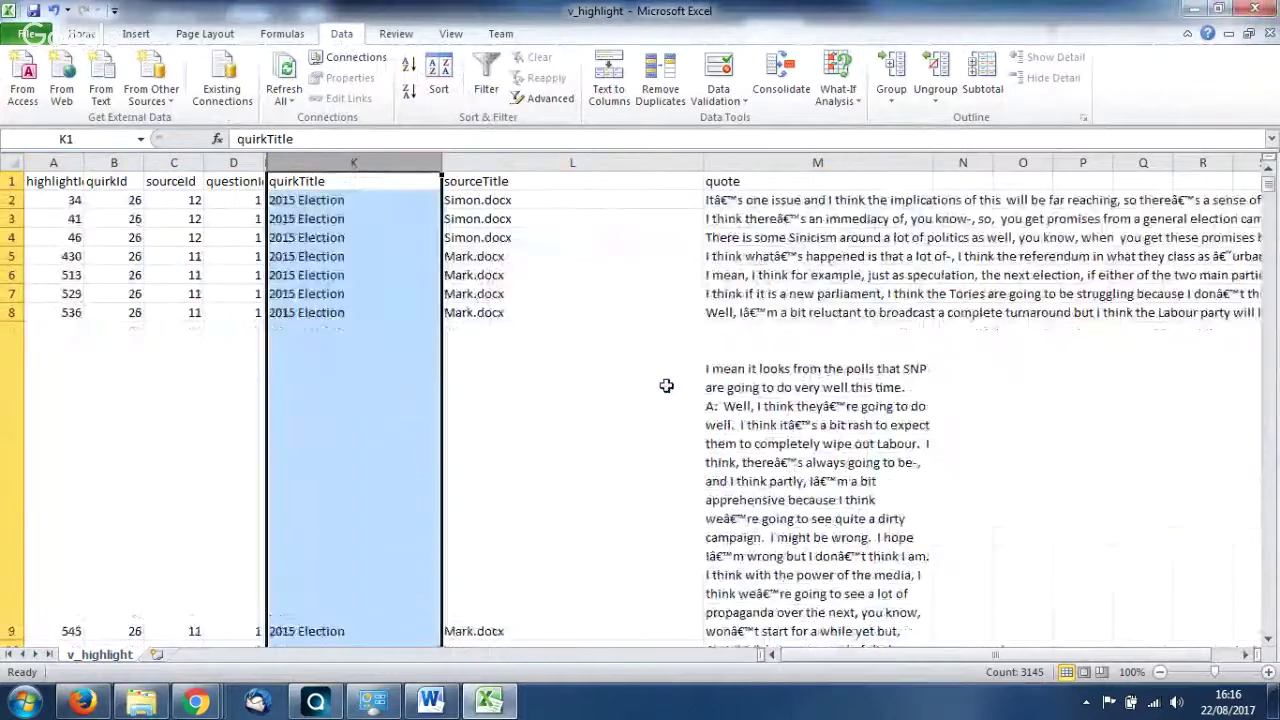
{"action": "scroll", "coordinate": [672, 367], "scroll_direction": "down", "scroll_amount": 20}
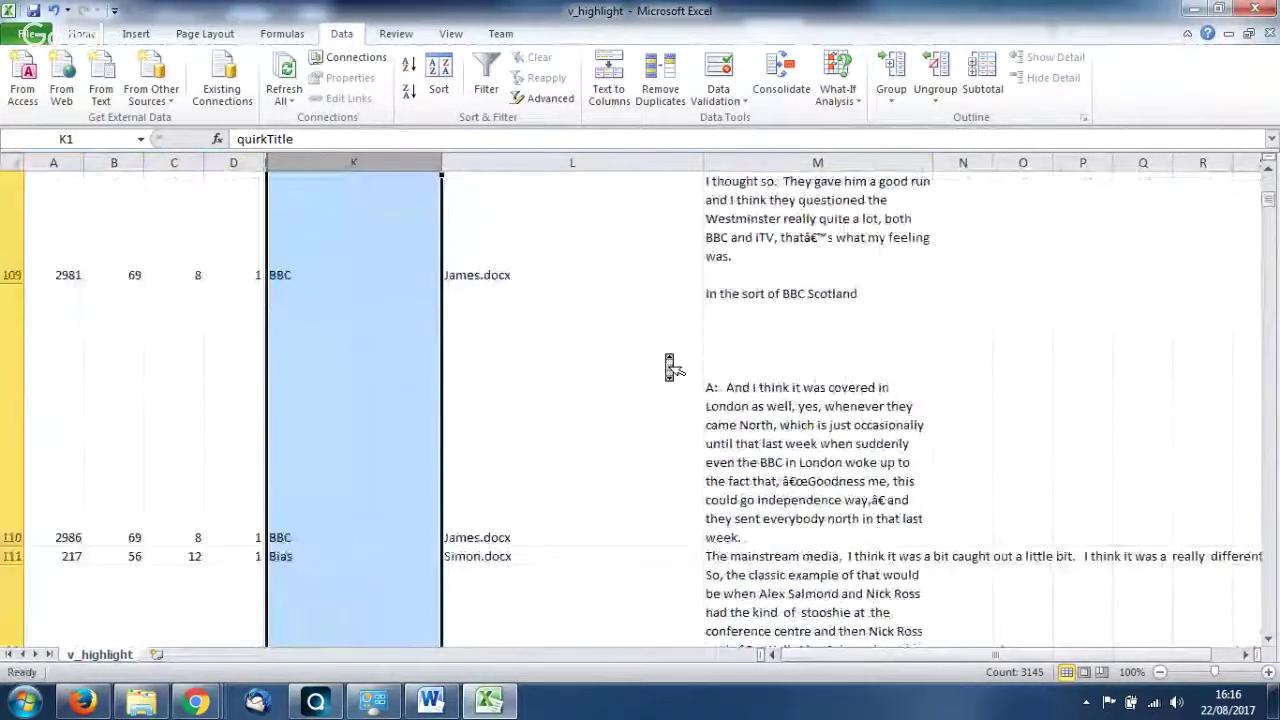
{"action": "scroll", "coordinate": [672, 367], "scroll_direction": "down", "scroll_amount": 20}
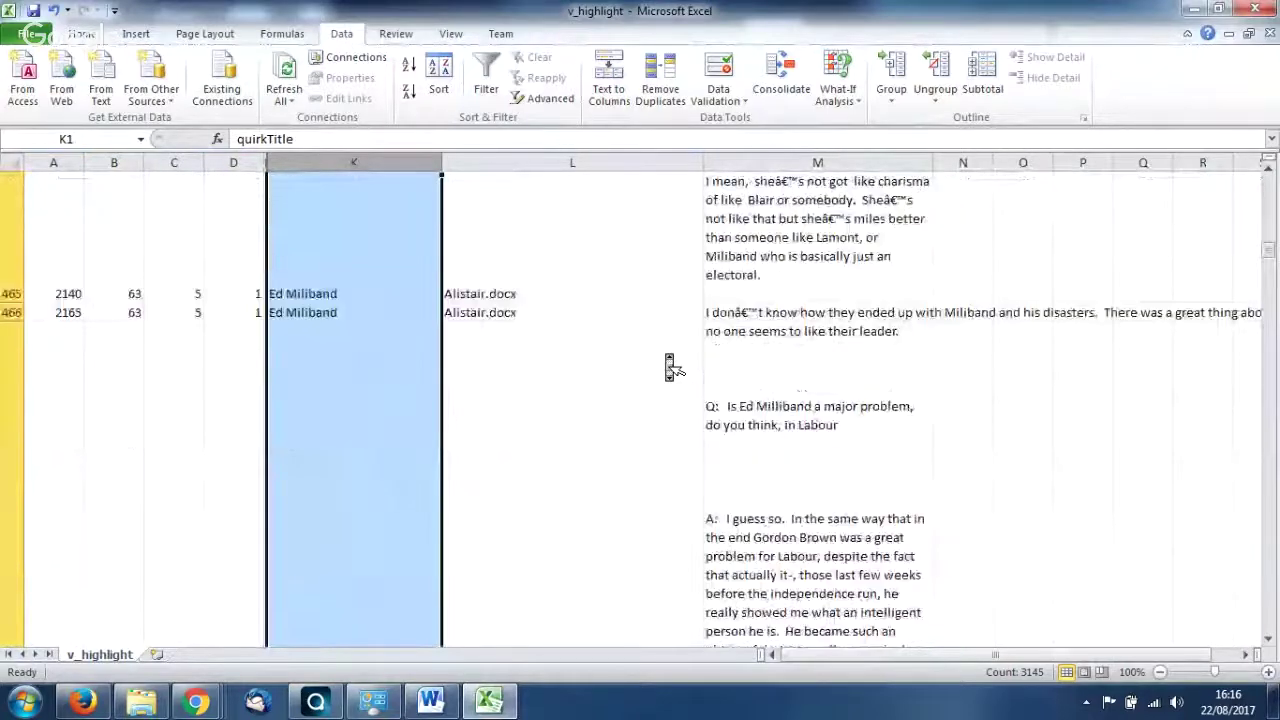
{"action": "scroll", "coordinate": [672, 367], "scroll_direction": "down", "scroll_amount": 20}
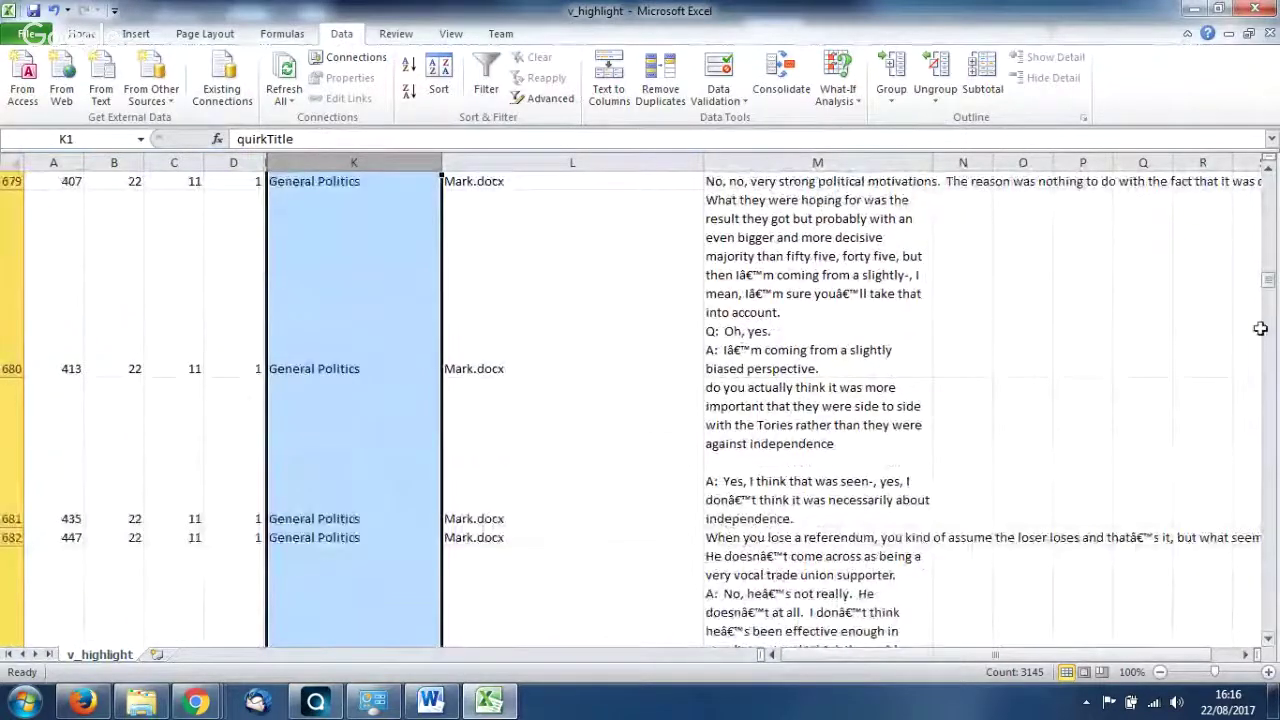
{"action": "left_click_drag", "start_coordinate": [1268, 282], "coordinate": [1265, 162]}
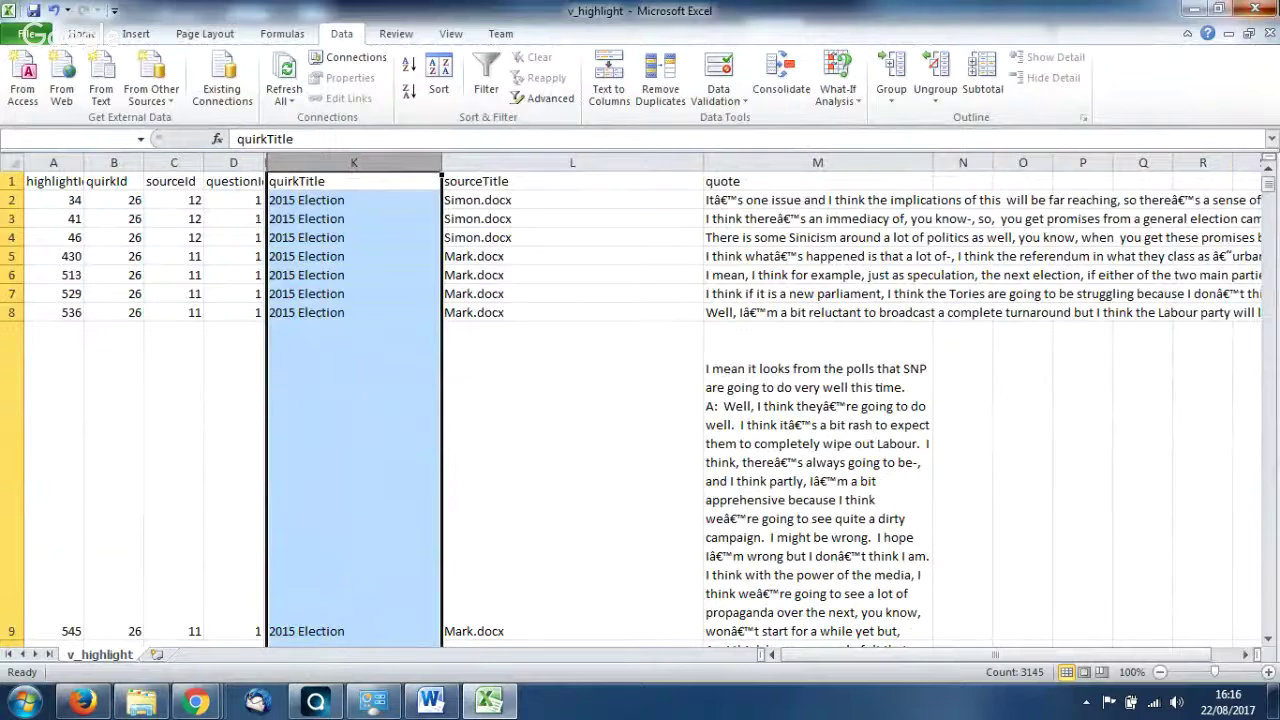
{"action": "left_click", "coordinate": [1256, 8]}
{"action": "left_click", "coordinate": [640, 373]}
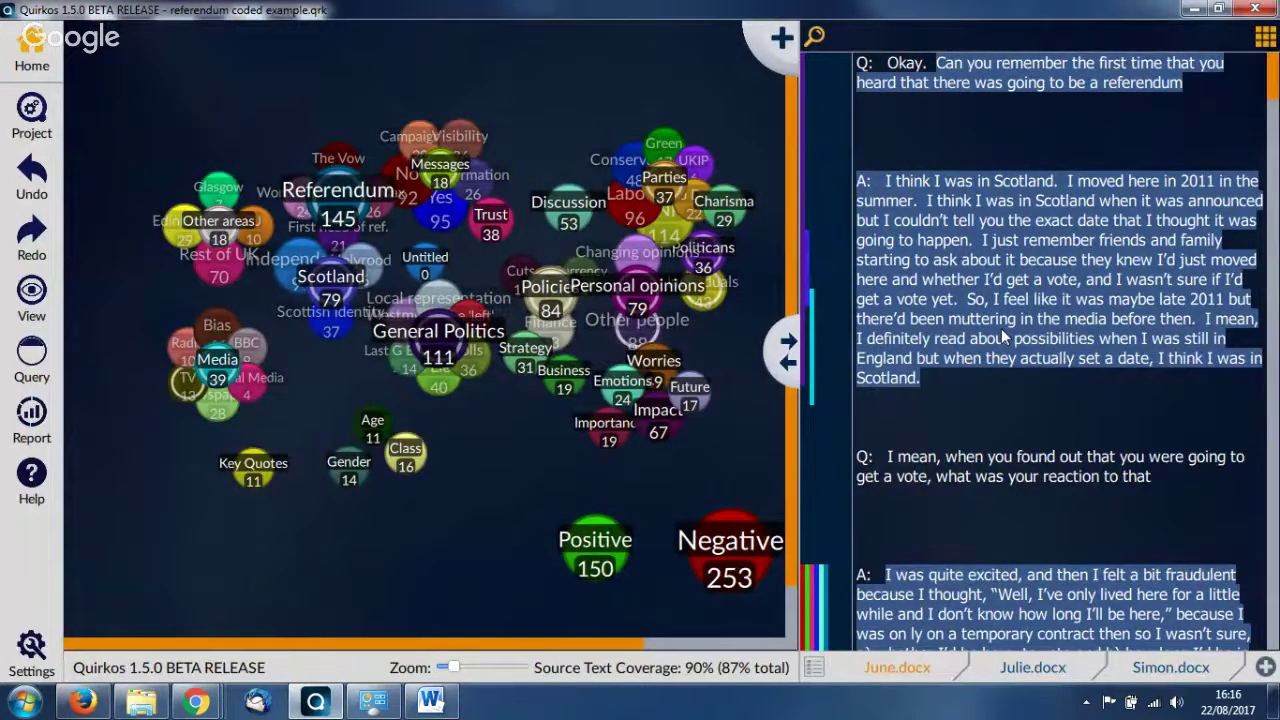
{"action": "left_click", "coordinate": [33, 295]}
{"action": "left_click", "coordinate": [116, 479]}
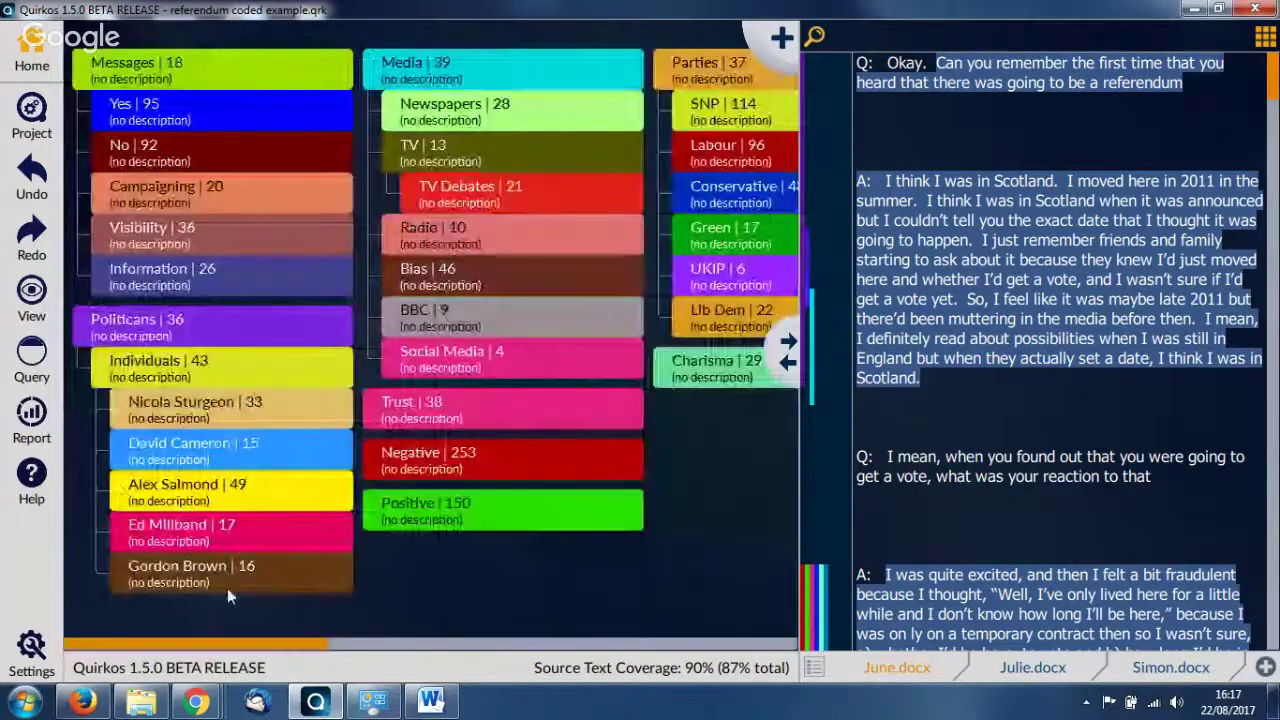
{"action": "left_click_drag", "start_coordinate": [206, 643], "coordinate": [149, 596]}
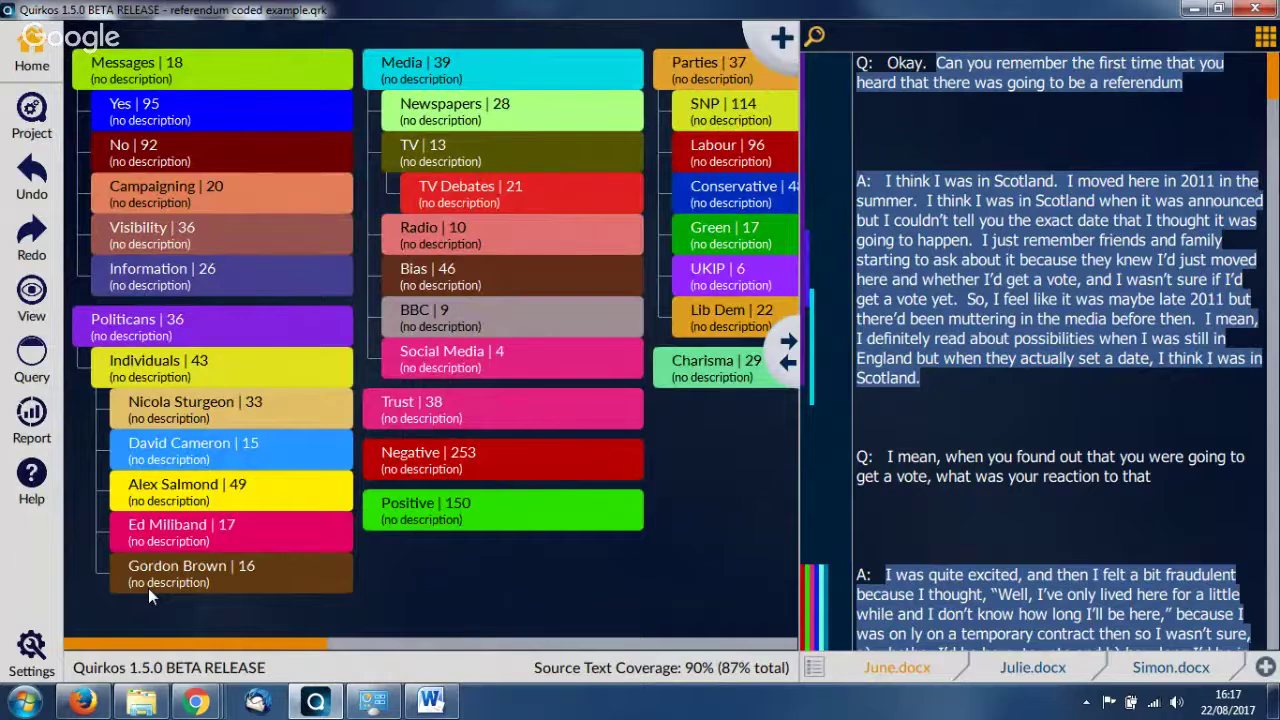
{"action": "left_click", "coordinate": [45, 290]}
{"action": "left_click", "coordinate": [167, 453]}
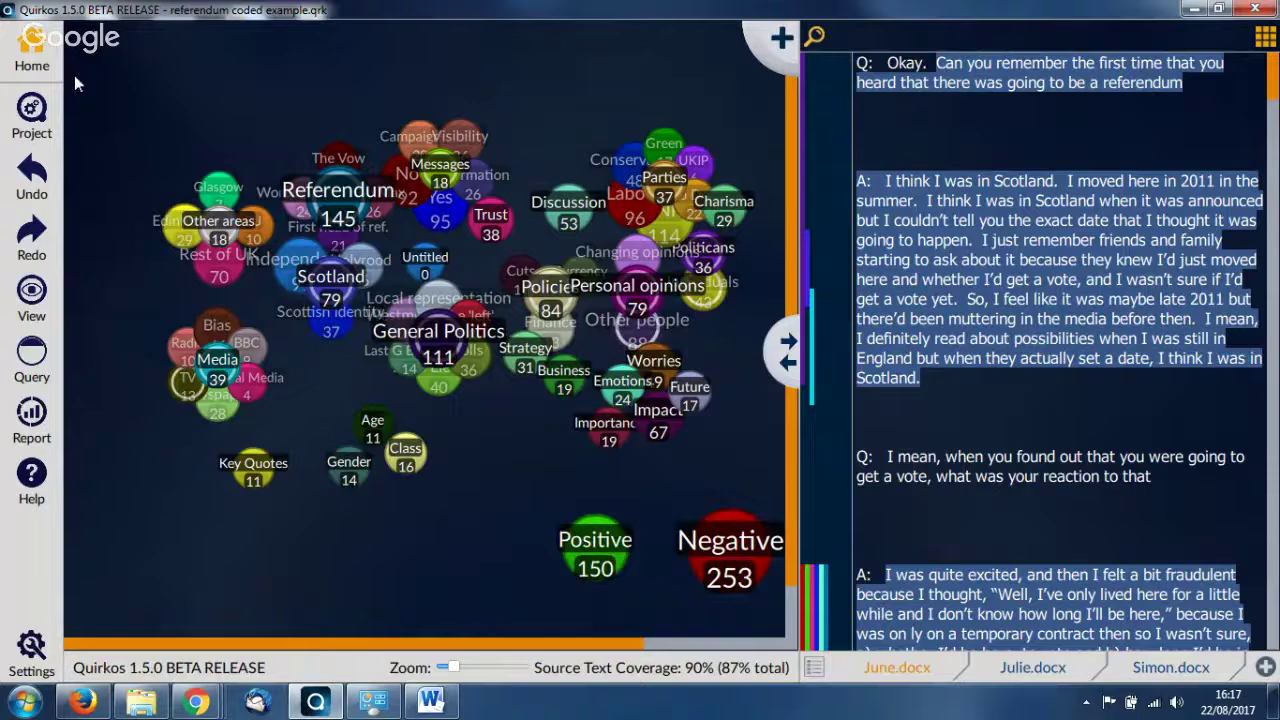
{"action": "left_click", "coordinate": [32, 110]}
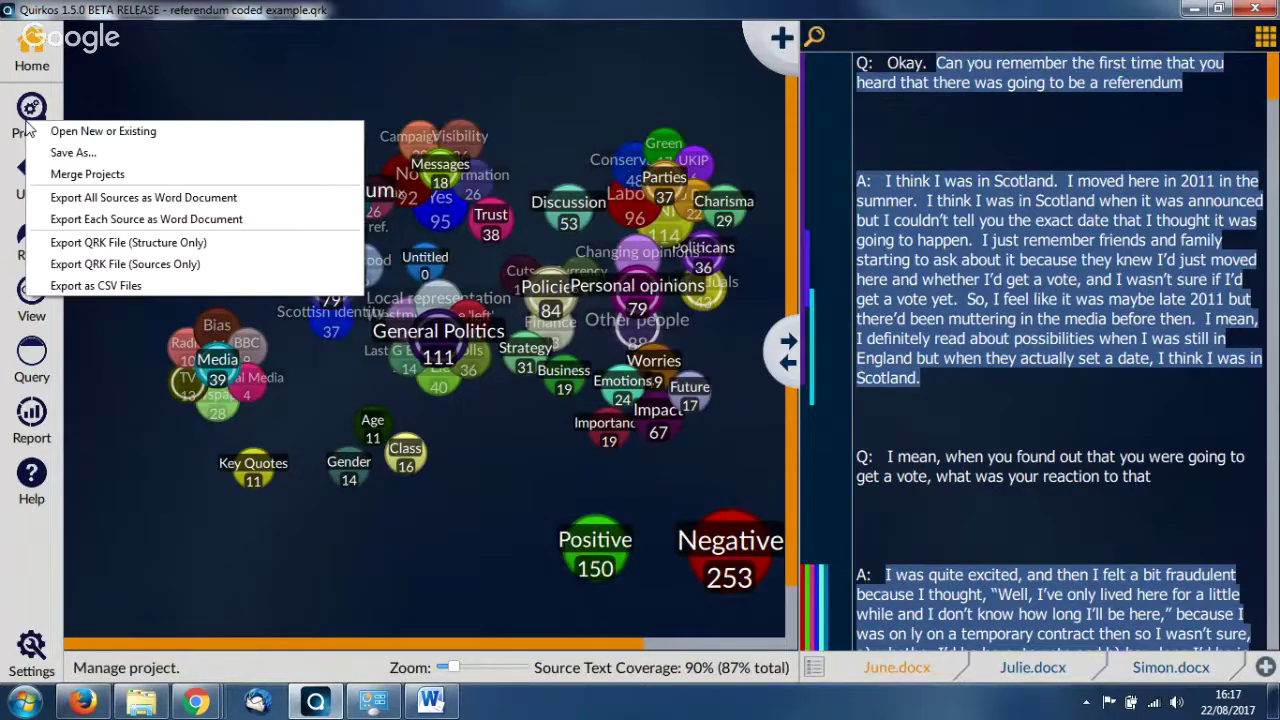
{"action": "left_click", "coordinate": [85, 181]}
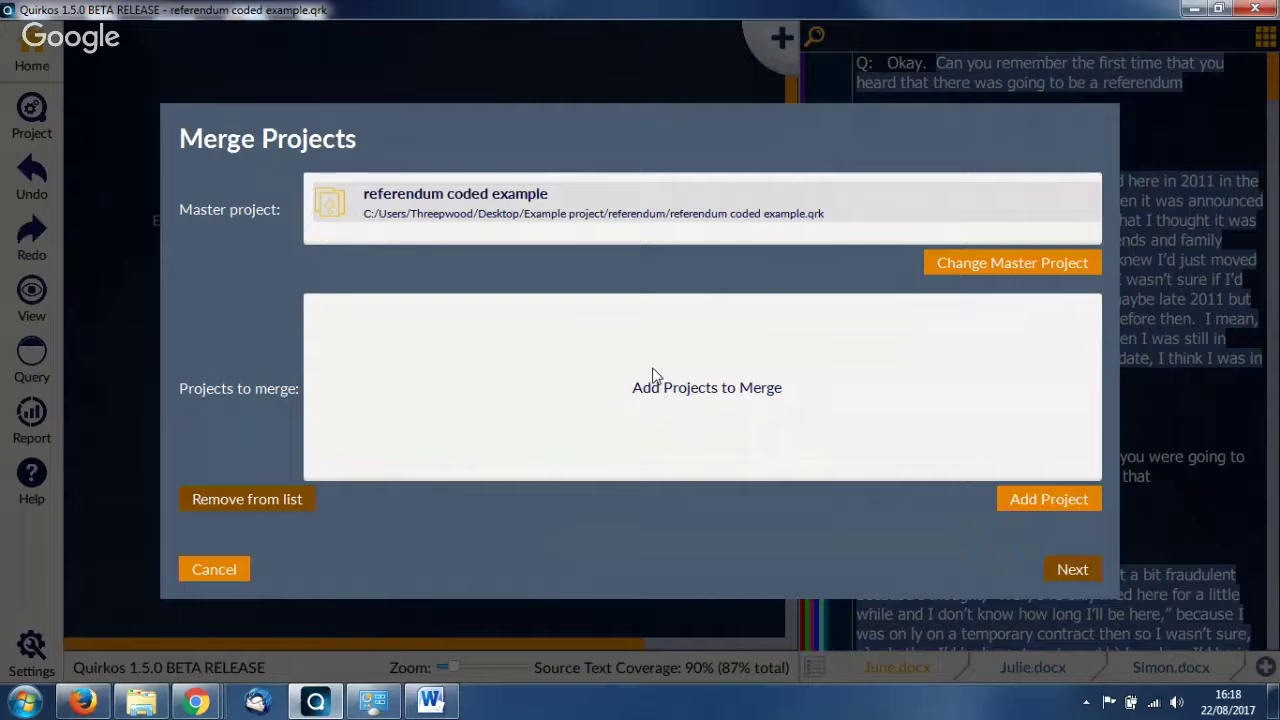
{"action": "left_click", "coordinate": [203, 573]}
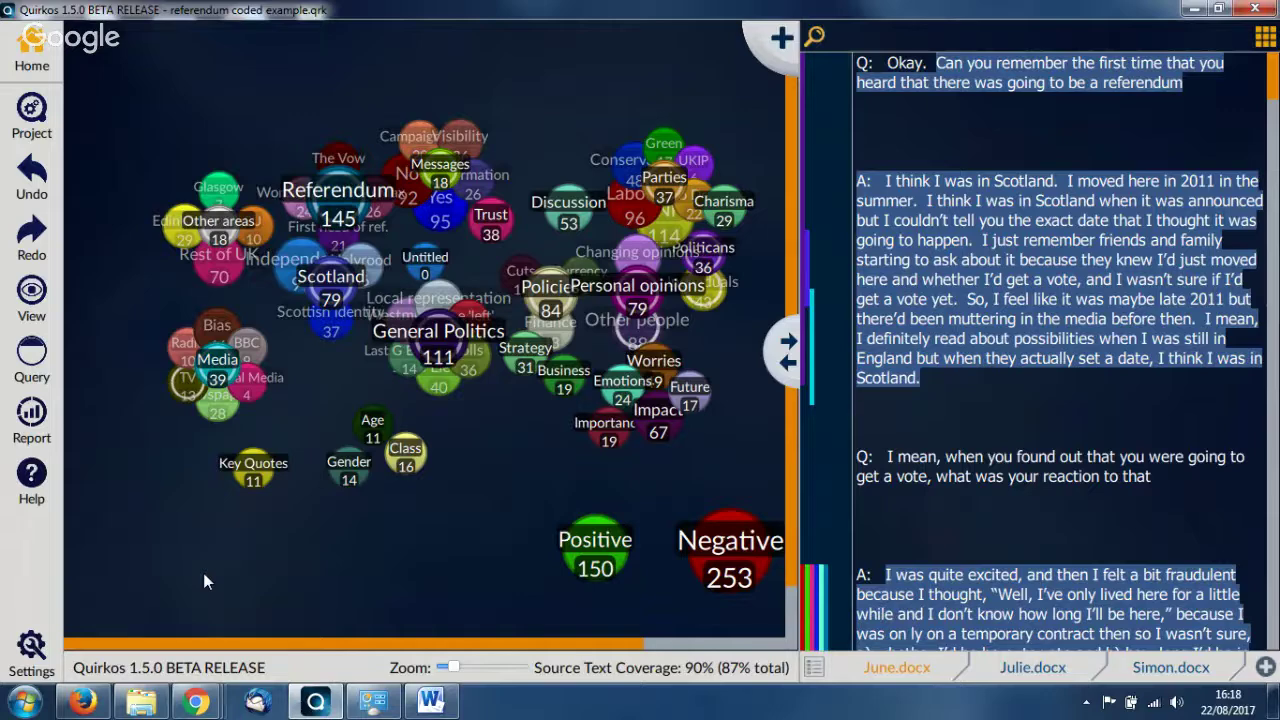
Step: Bring Firefox forward and scroll through the Learn Quirkos page's video, features page and getting started guide
{"action": "left_click", "coordinate": [84, 704]}
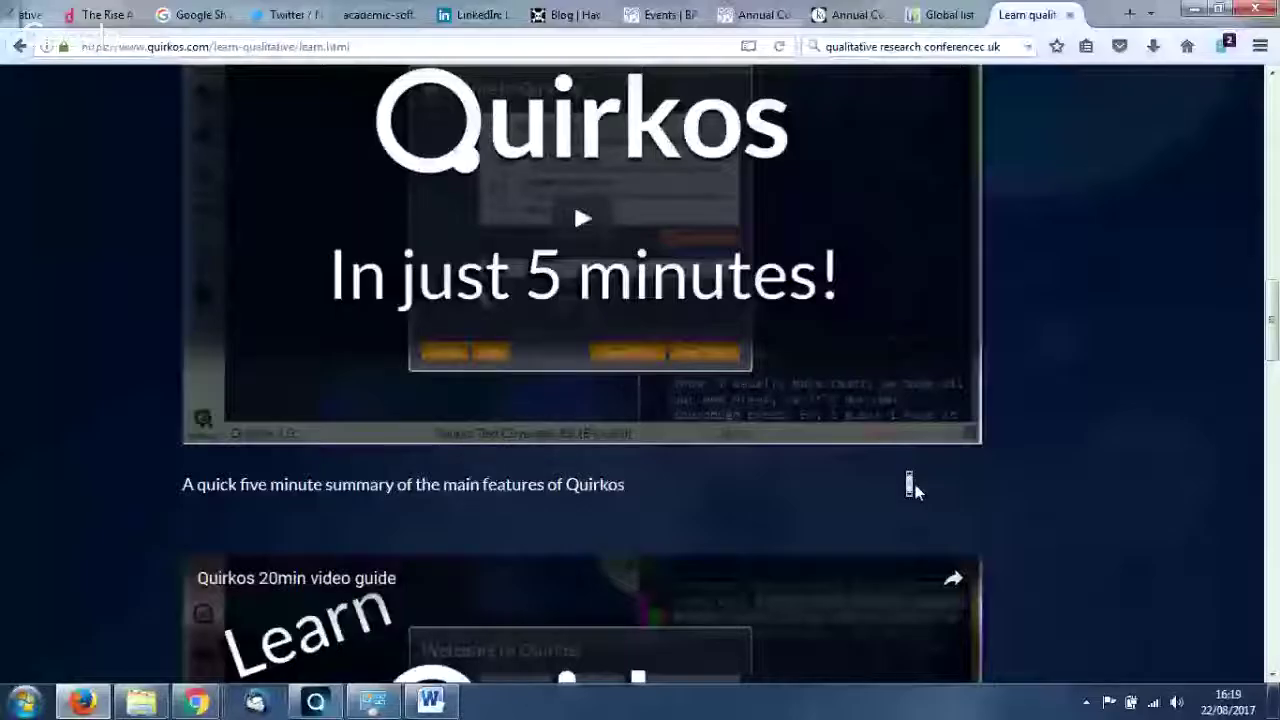
{"action": "scroll", "coordinate": [913, 486], "scroll_direction": "down", "scroll_amount": 10}
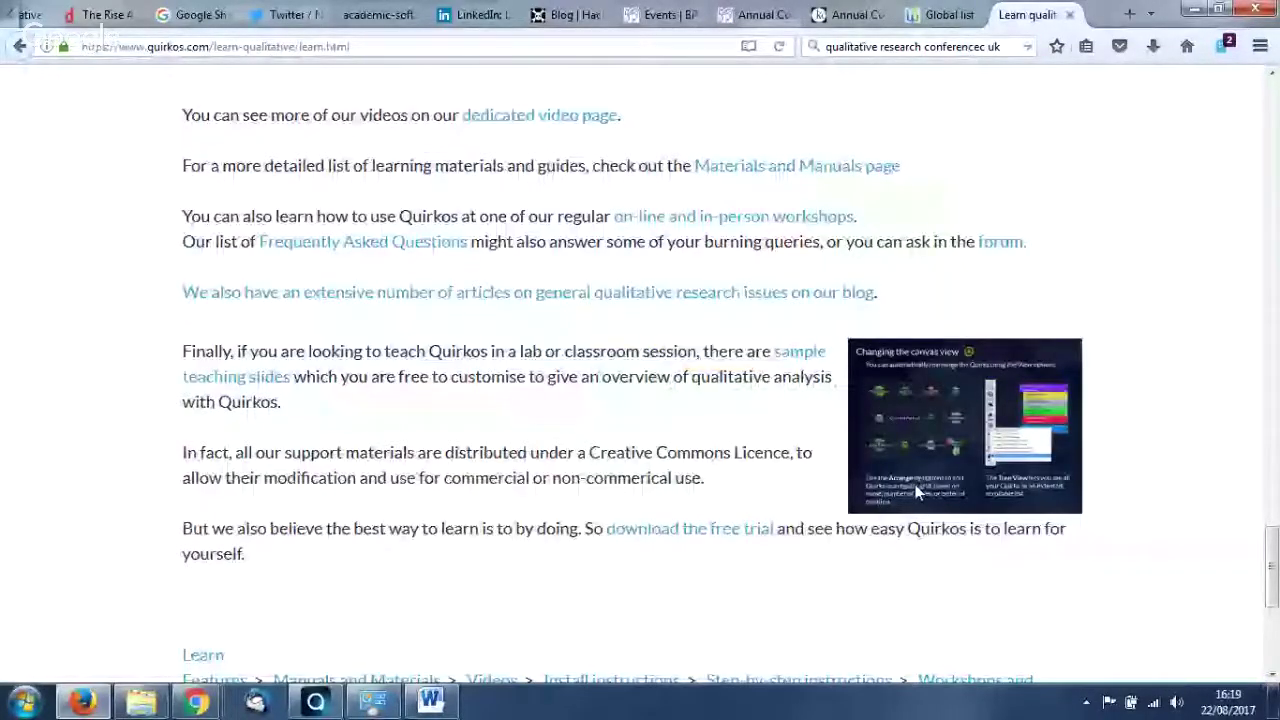
{"action": "scroll", "coordinate": [915, 484], "scroll_direction": "up", "scroll_amount": 10}
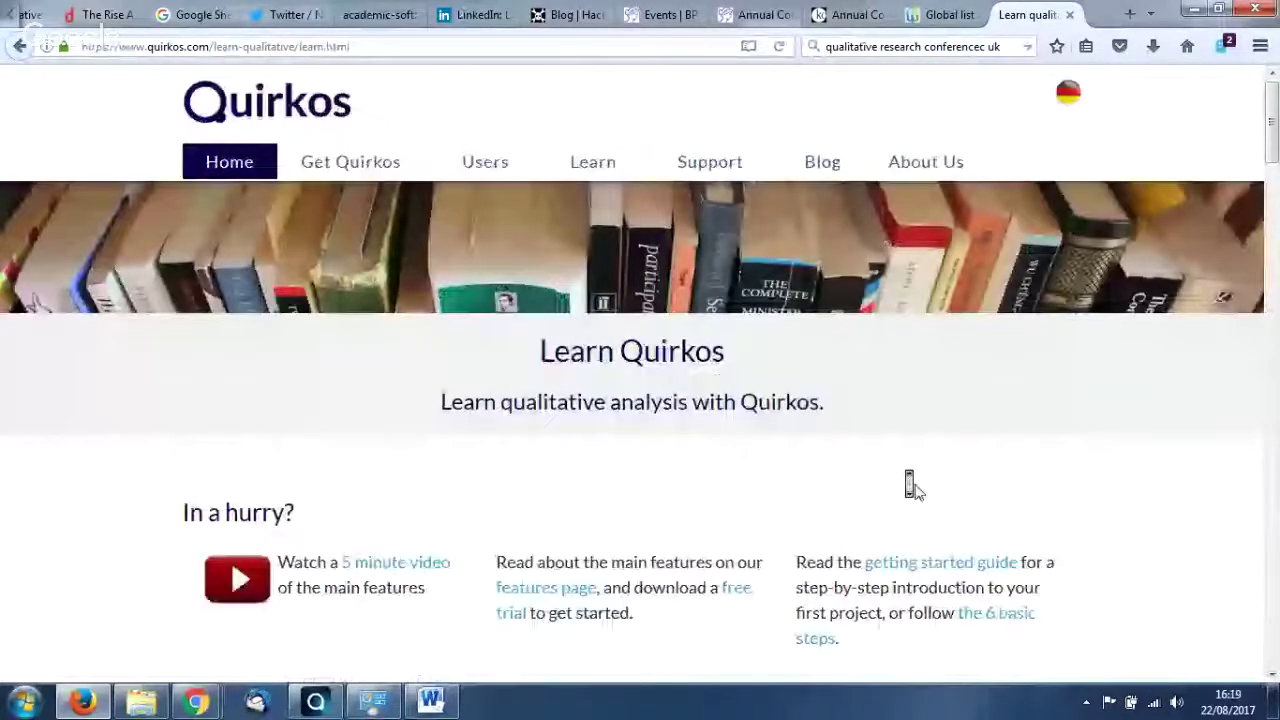
{"action": "mouse_move", "coordinate": [697, 201]}
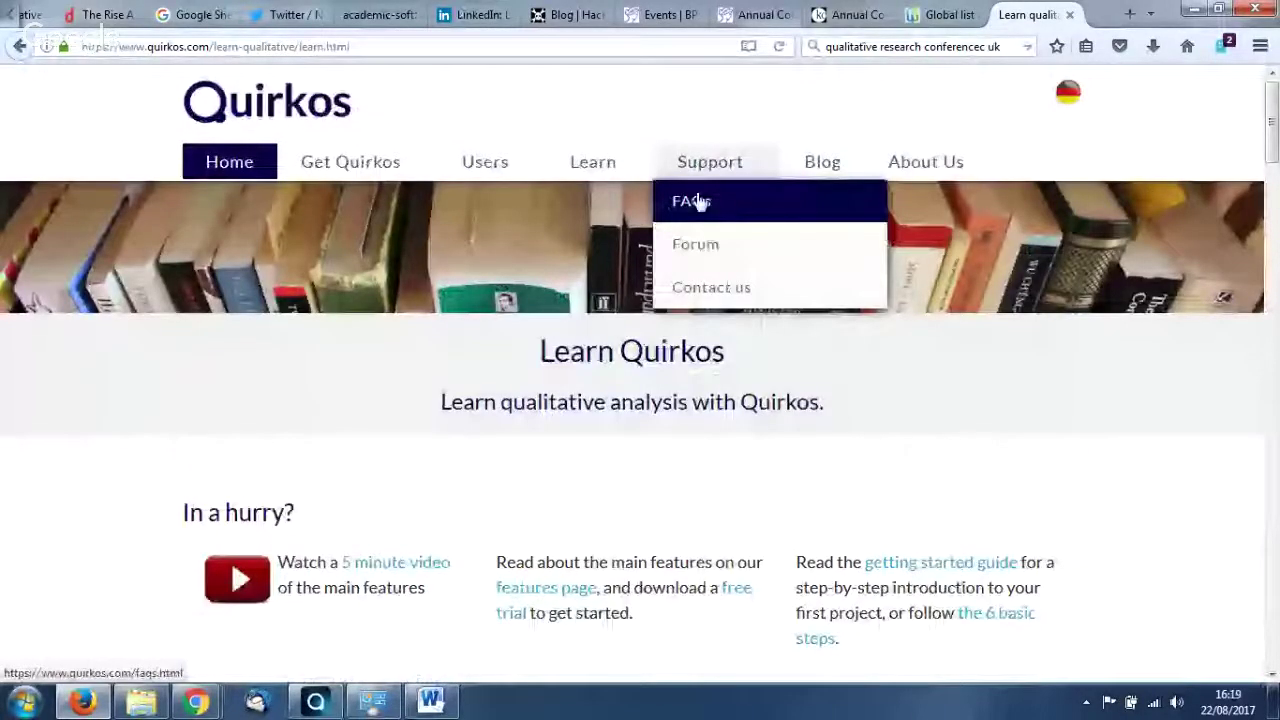
Step: Open the Support FAQs page and scroll through the questions
{"action": "left_click", "coordinate": [697, 201]}
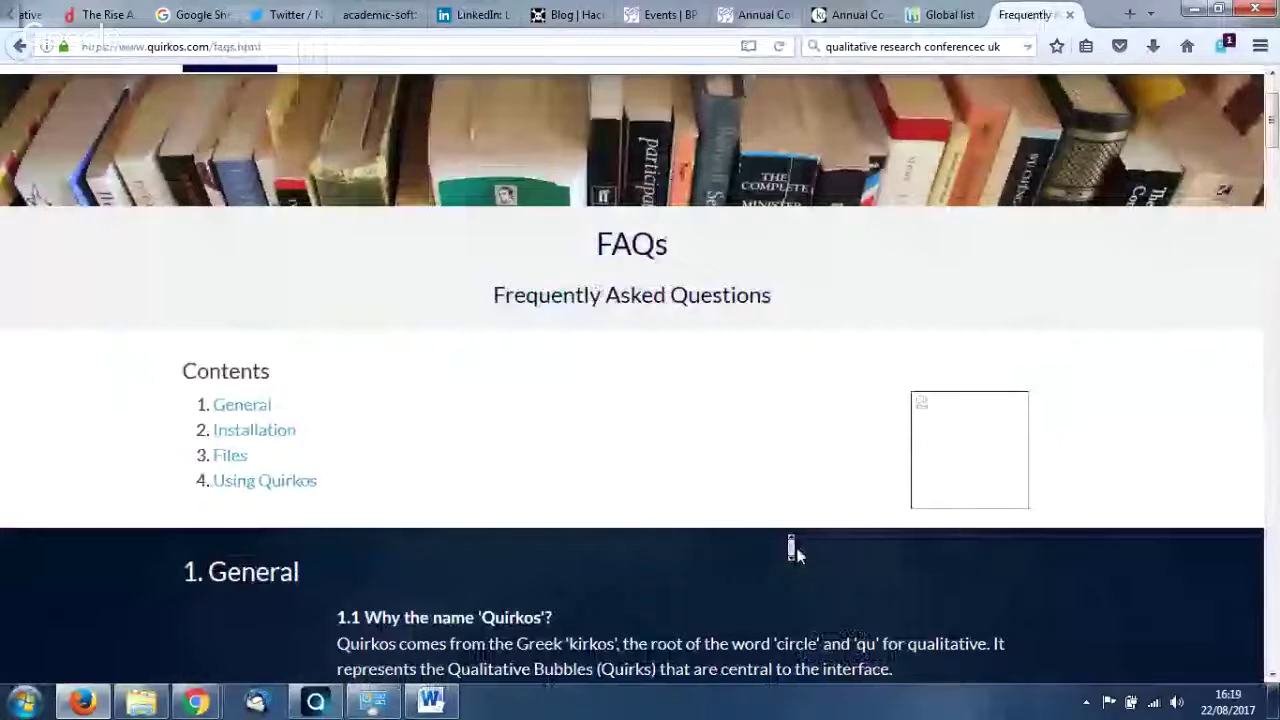
{"action": "scroll", "coordinate": [794, 552], "scroll_direction": "down", "scroll_amount": 10}
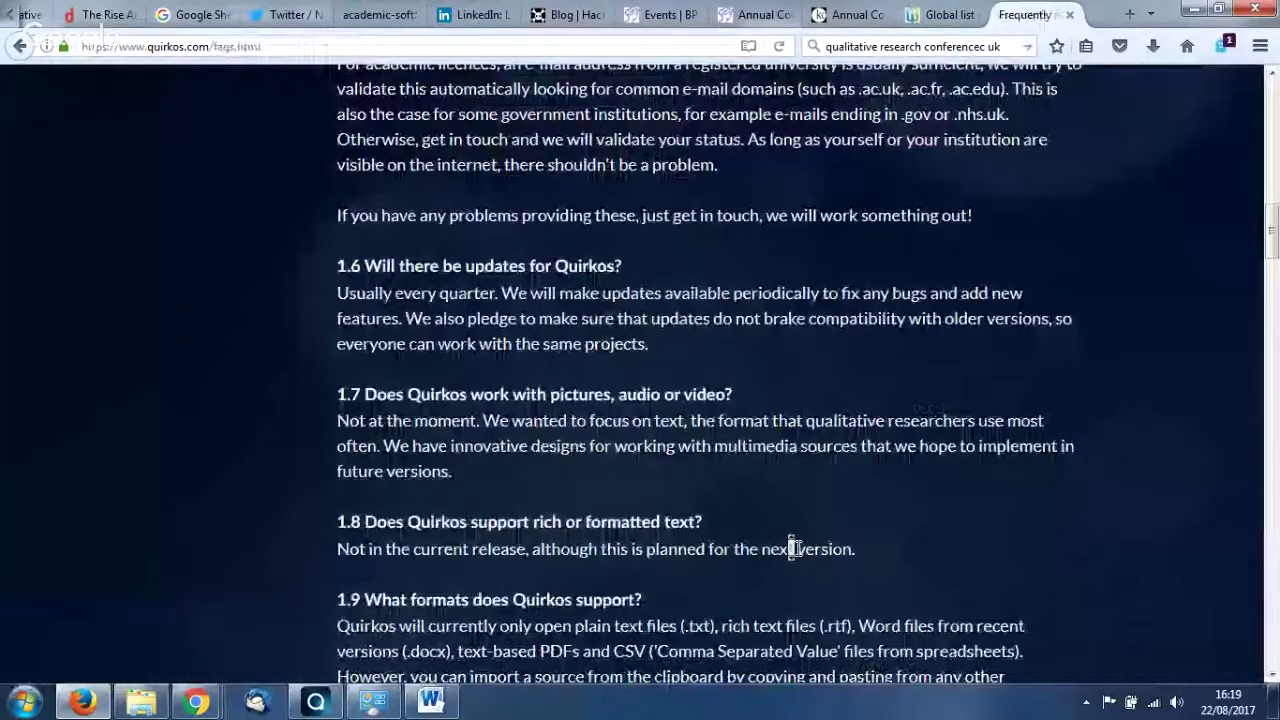
{"action": "scroll", "coordinate": [794, 548], "scroll_direction": "down", "scroll_amount": 10}
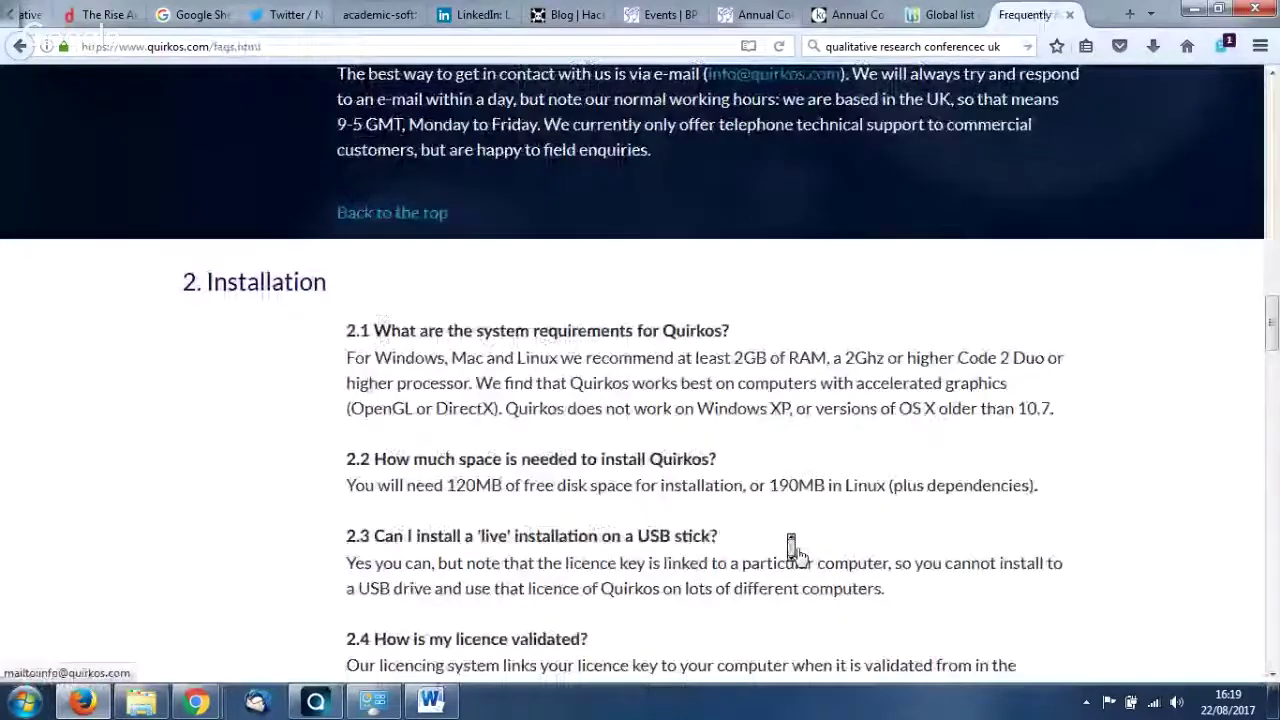
{"action": "scroll", "coordinate": [790, 548], "scroll_direction": "up", "scroll_amount": 20}
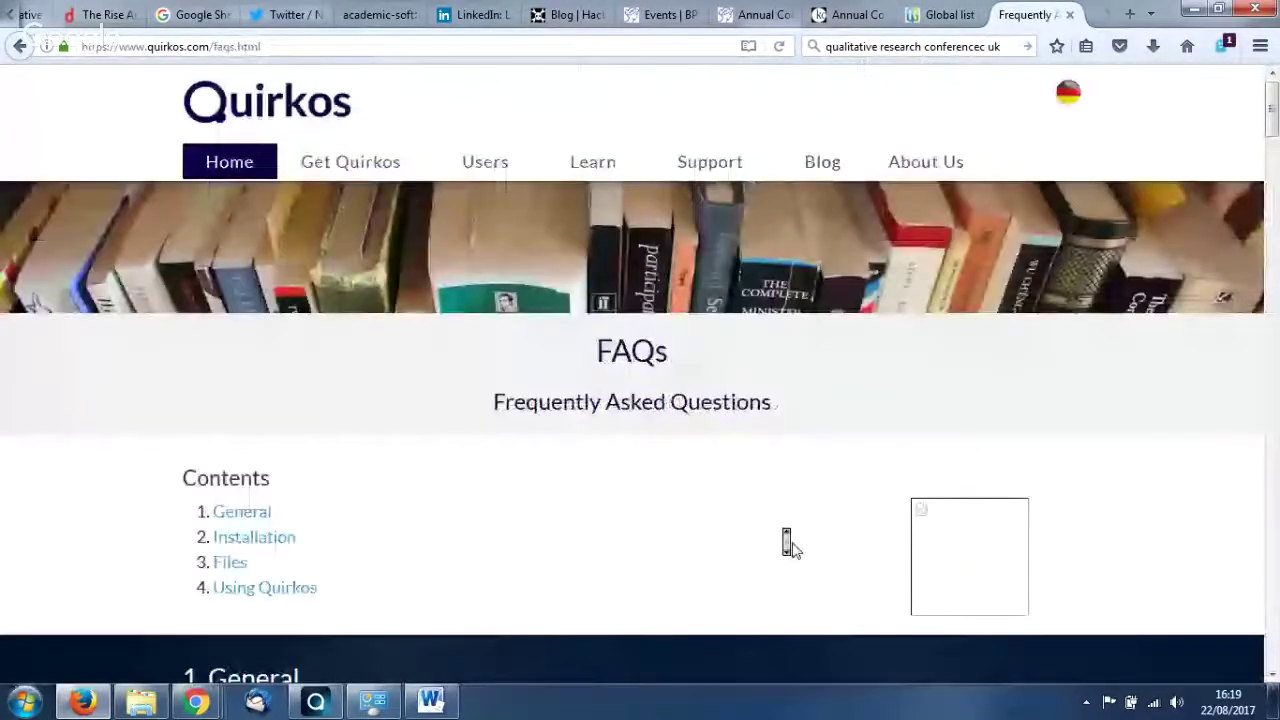
Step: View the About Us contact details, select the Skype username, then return to the home page
{"action": "mouse_move", "coordinate": [926, 165]}
{"action": "left_click", "coordinate": [913, 289]}
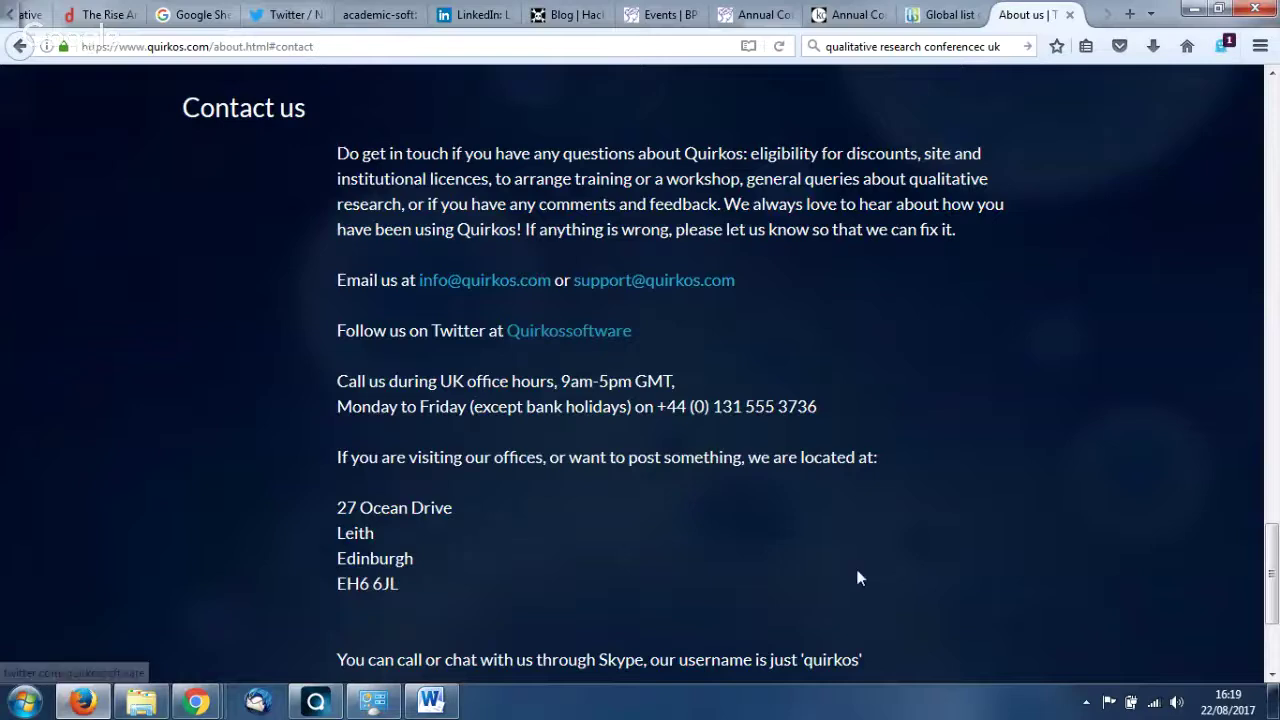
{"action": "scroll", "coordinate": [857, 574], "scroll_direction": "down", "scroll_amount": 3}
{"action": "double_click", "coordinate": [834, 435]}
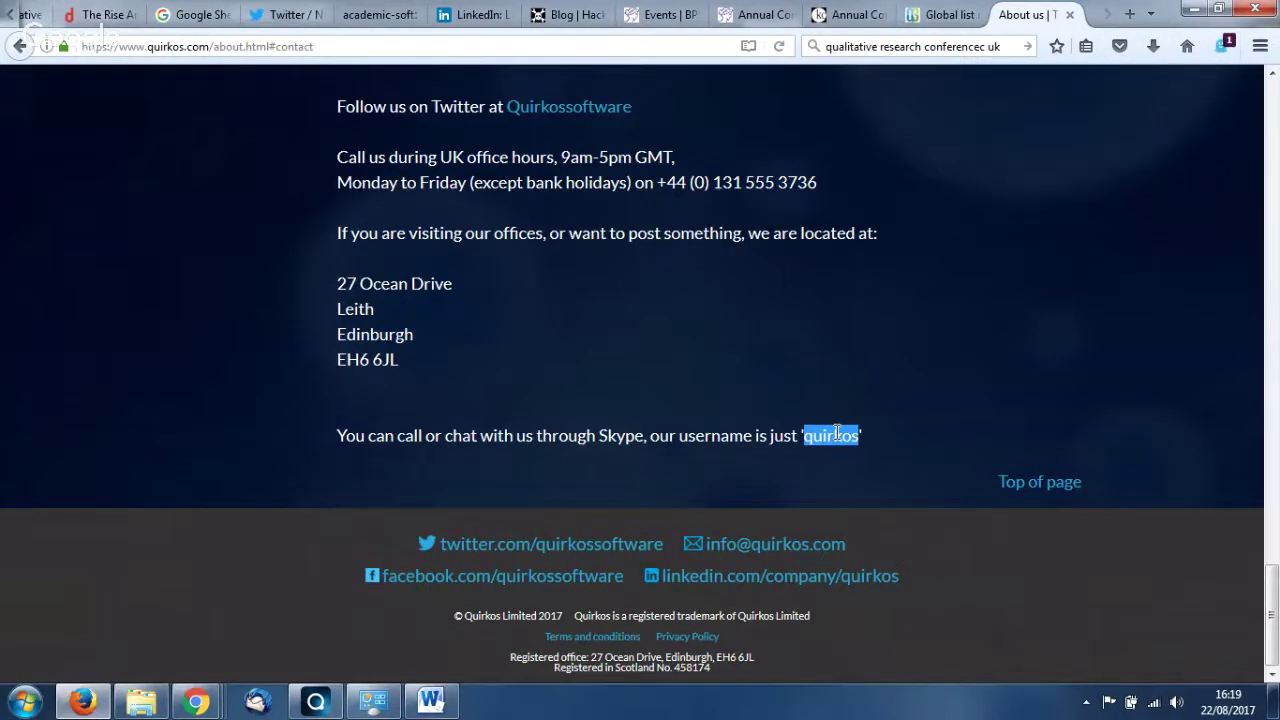
{"action": "scroll", "coordinate": [668, 317], "scroll_direction": "up", "scroll_amount": 5}
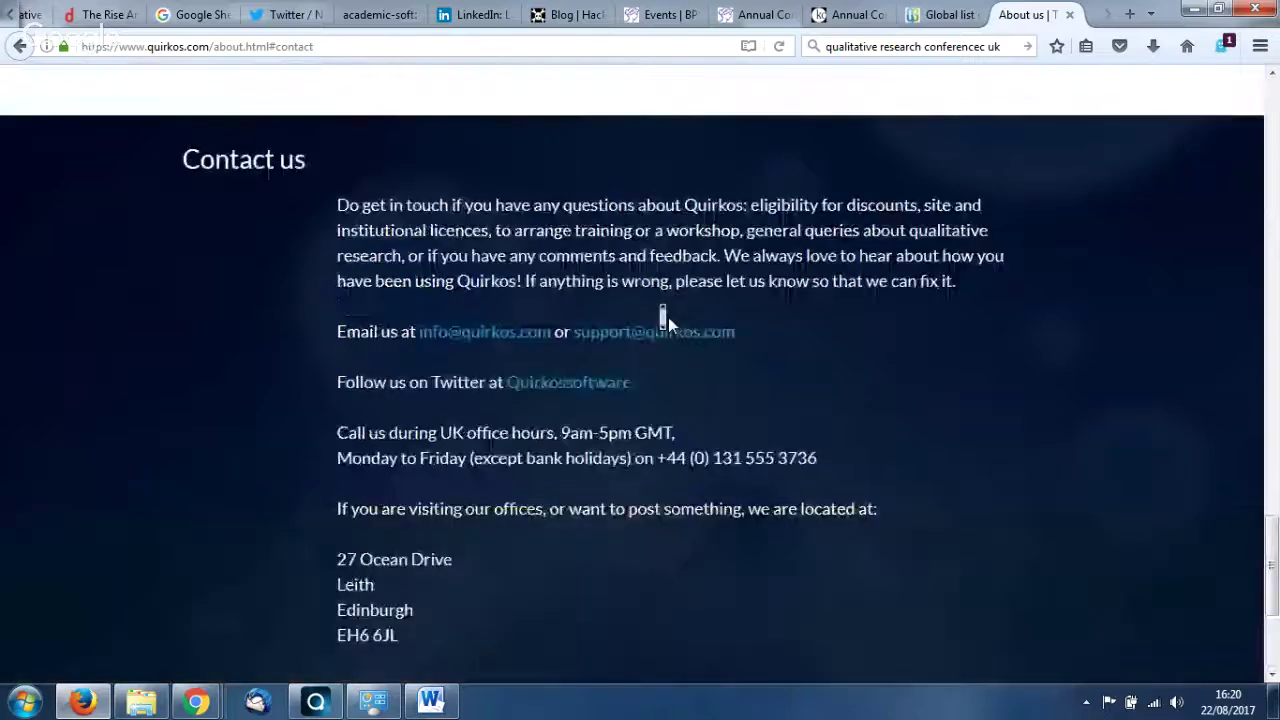
{"action": "scroll", "coordinate": [668, 317], "scroll_direction": "up", "scroll_amount": 10}
{"action": "left_click", "coordinate": [232, 163]}
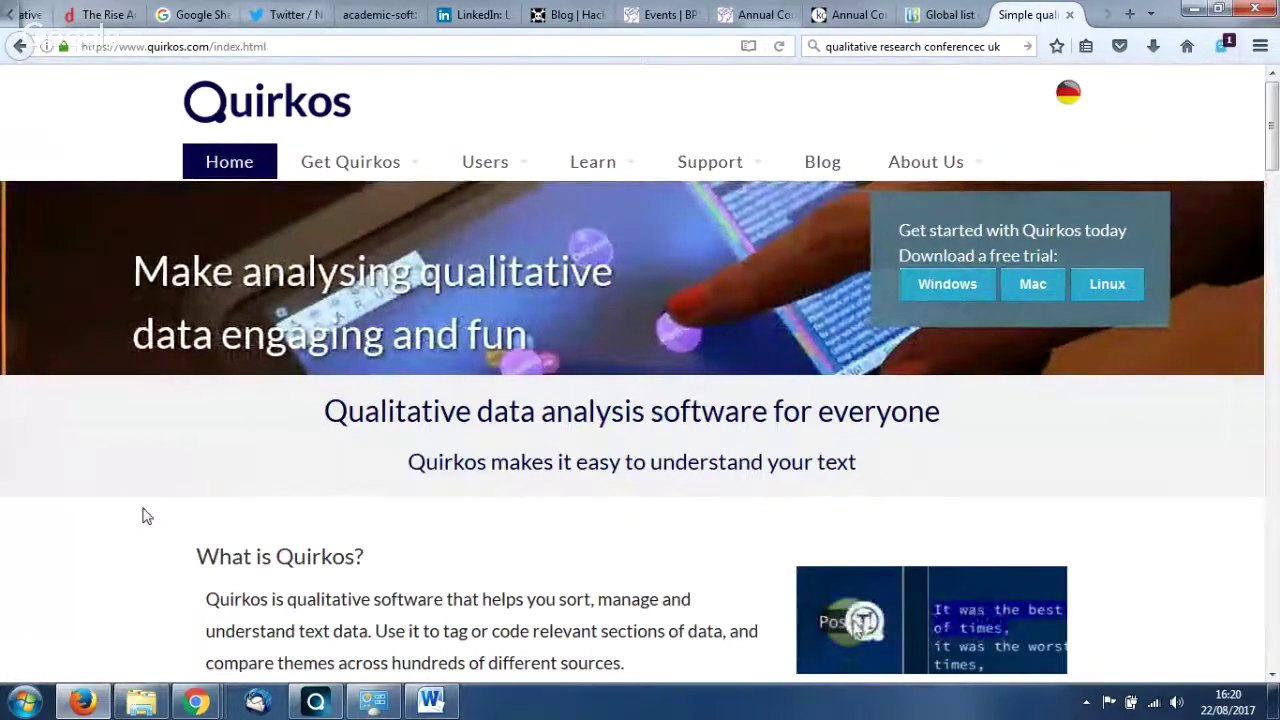
Step: Open Get Quirkos > Licences and Pricing and scroll down the page
{"action": "mouse_move", "coordinate": [330, 187]}
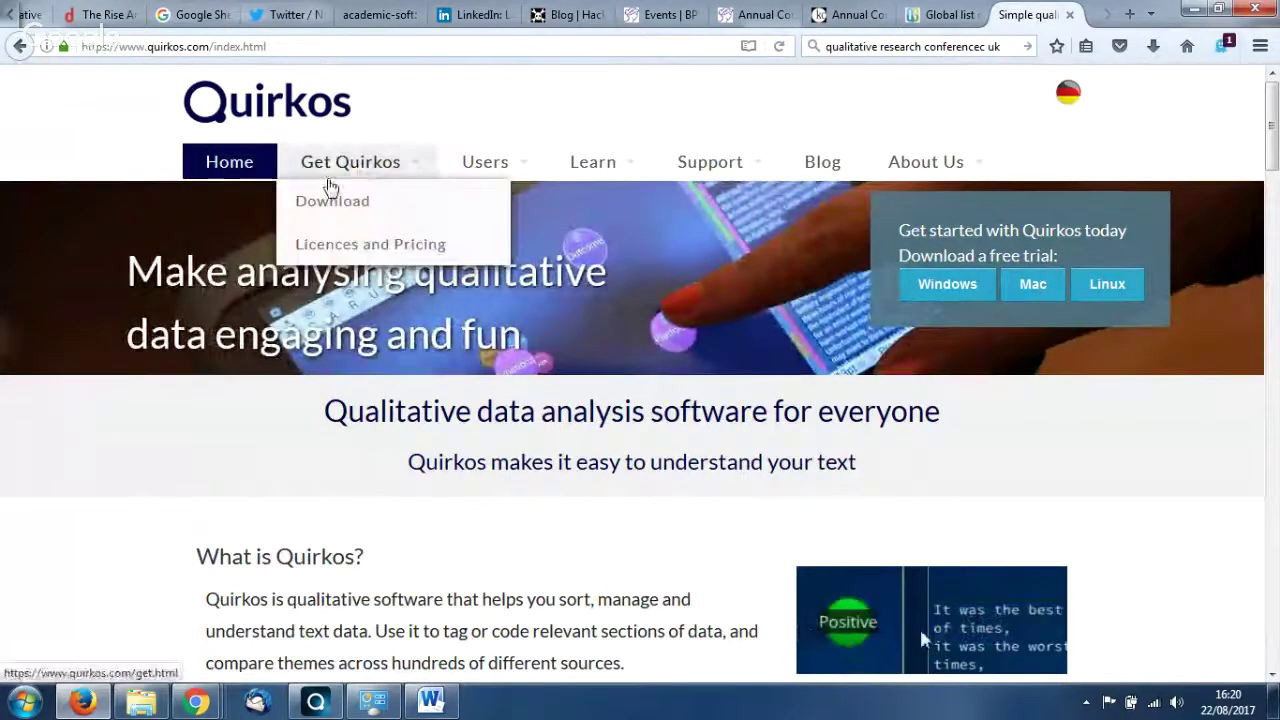
{"action": "left_click", "coordinate": [343, 248]}
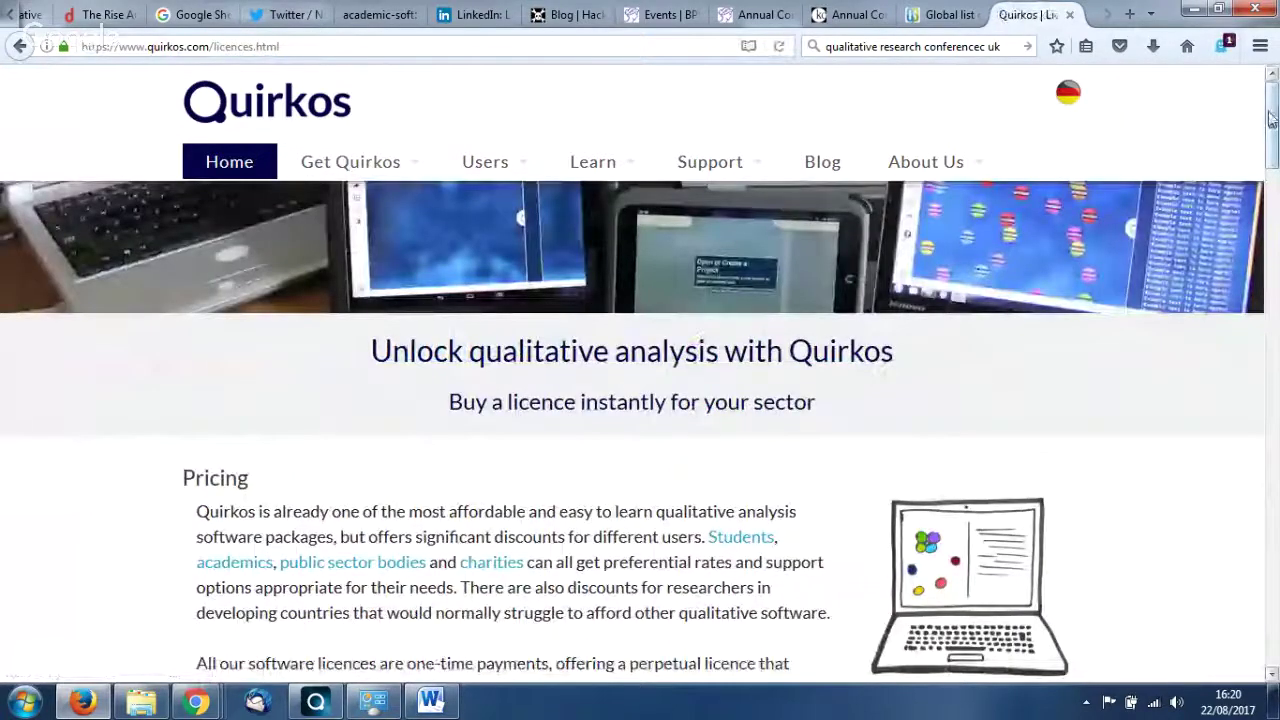
{"action": "left_click_drag", "start_coordinate": [1273, 125], "coordinate": [1275, 580]}
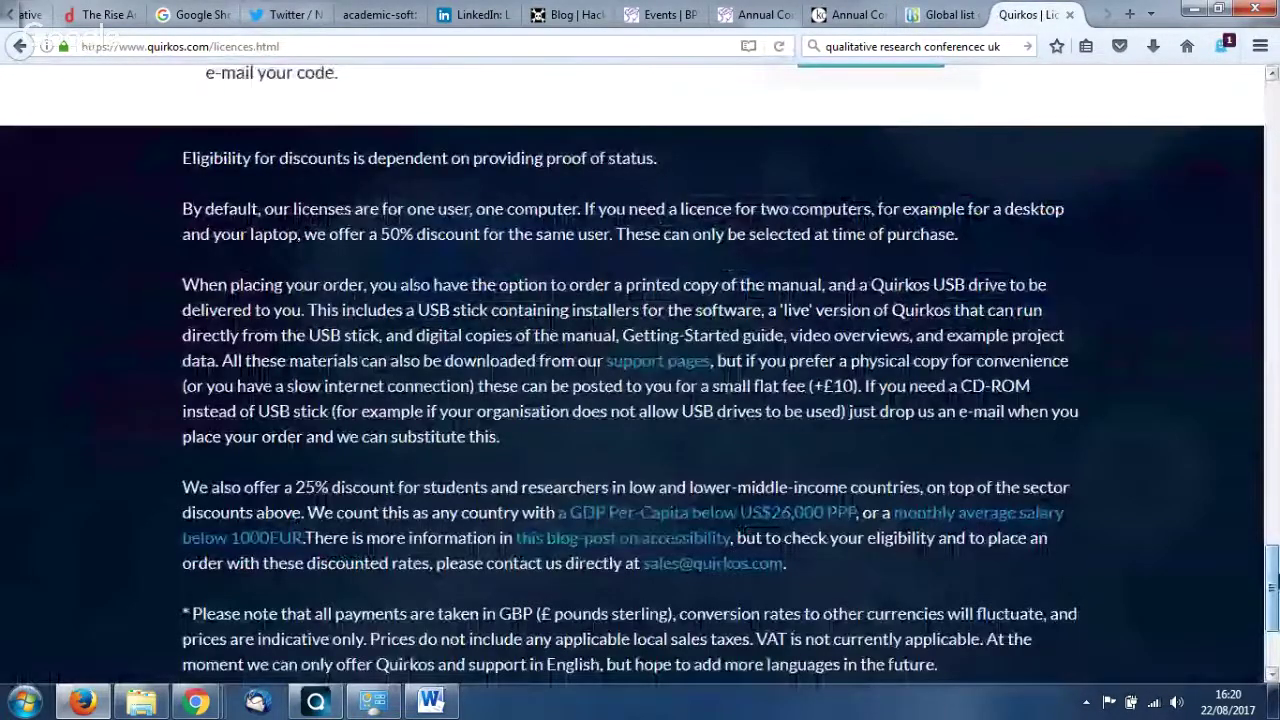
{"action": "scroll", "coordinate": [908, 473], "scroll_direction": "down", "scroll_amount": 3}
{"action": "scroll", "coordinate": [906, 465], "scroll_direction": "up", "scroll_amount": 15}
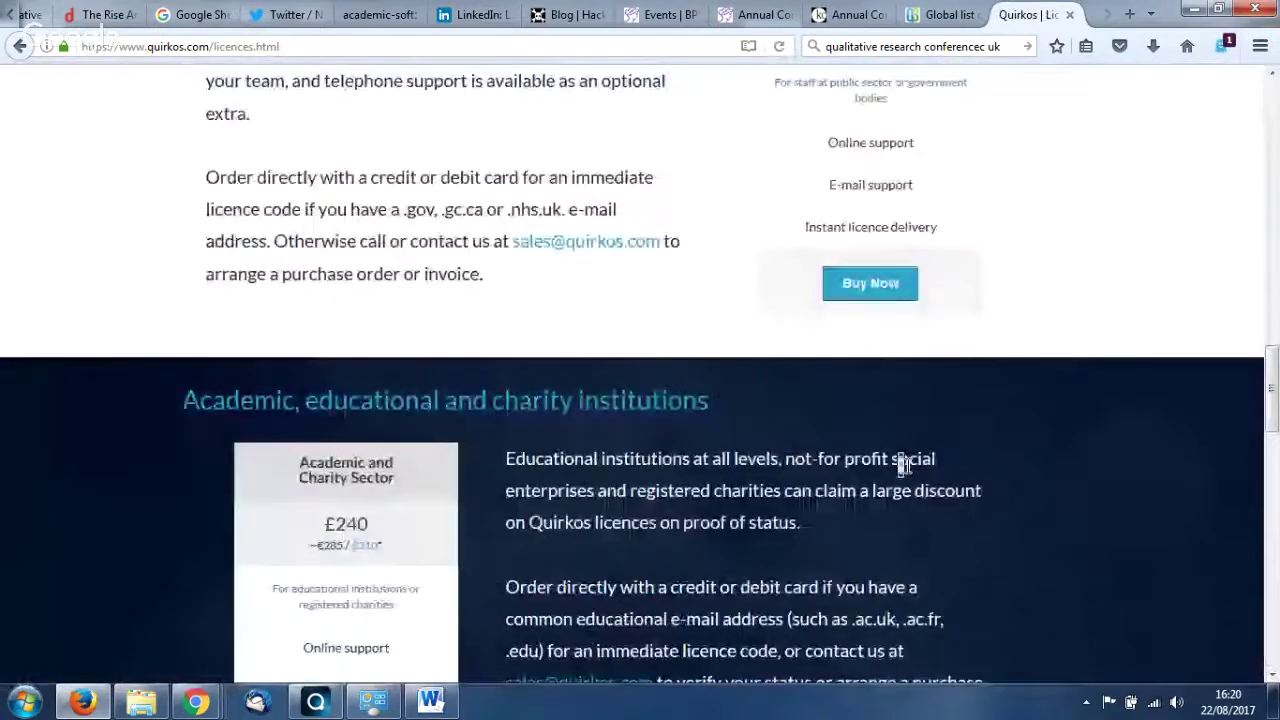
{"action": "scroll", "coordinate": [906, 465], "scroll_direction": "down", "scroll_amount": 9}
Step: Review the £240 academic and charity licence and the £49 student licence
{"action": "scroll", "coordinate": [906, 465], "scroll_direction": "down", "scroll_amount": 3}
{"action": "scroll", "coordinate": [906, 465], "scroll_direction": "up", "scroll_amount": 2}
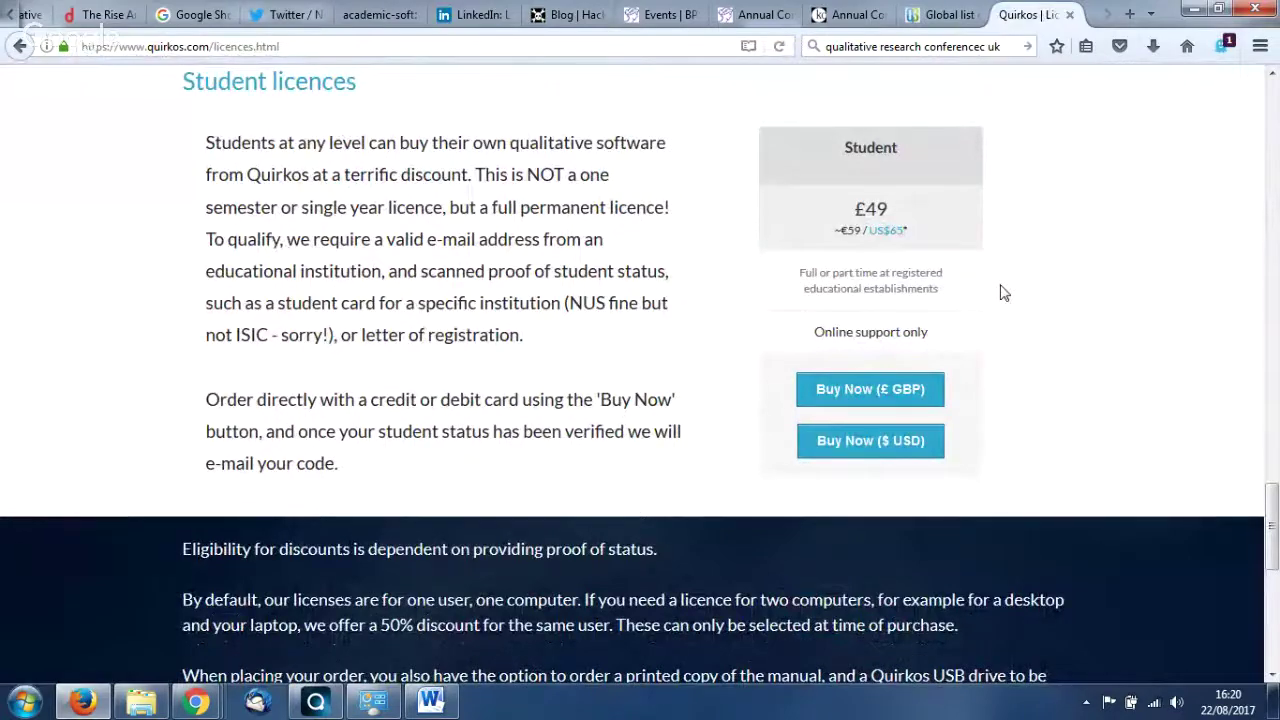
{"action": "scroll", "coordinate": [1004, 292], "scroll_direction": "up", "scroll_amount": 1}
{"action": "scroll", "coordinate": [1000, 288], "scroll_direction": "up", "scroll_amount": 7}
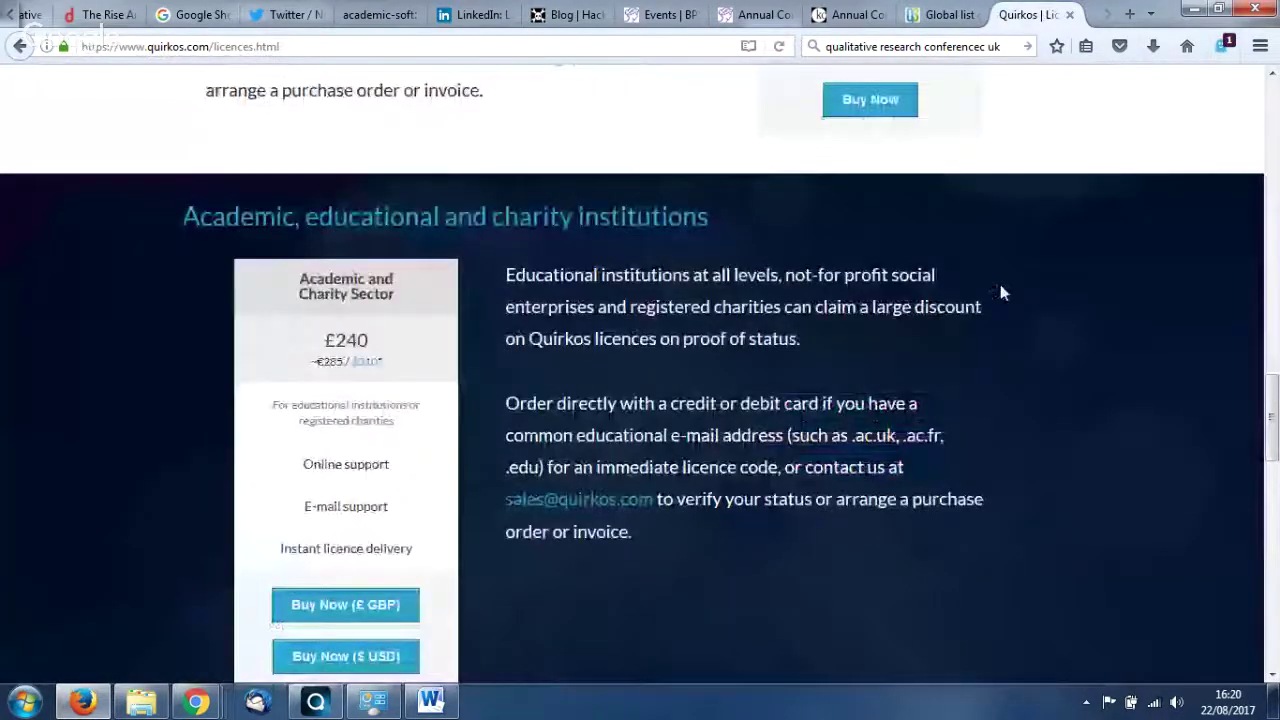
{"action": "scroll", "coordinate": [1000, 288], "scroll_direction": "down", "scroll_amount": 2}
{"action": "scroll", "coordinate": [1000, 288], "scroll_direction": "up", "scroll_amount": 1}
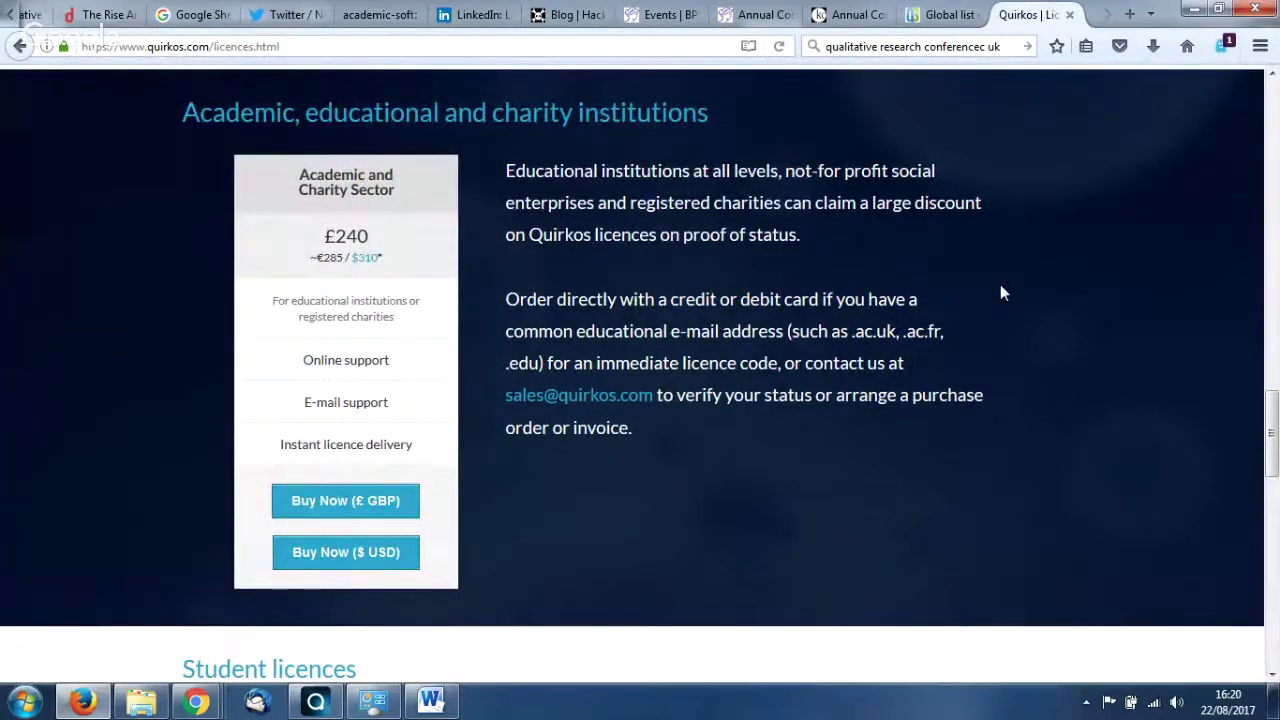
{"action": "scroll", "coordinate": [1000, 286], "scroll_direction": "down", "scroll_amount": 5}
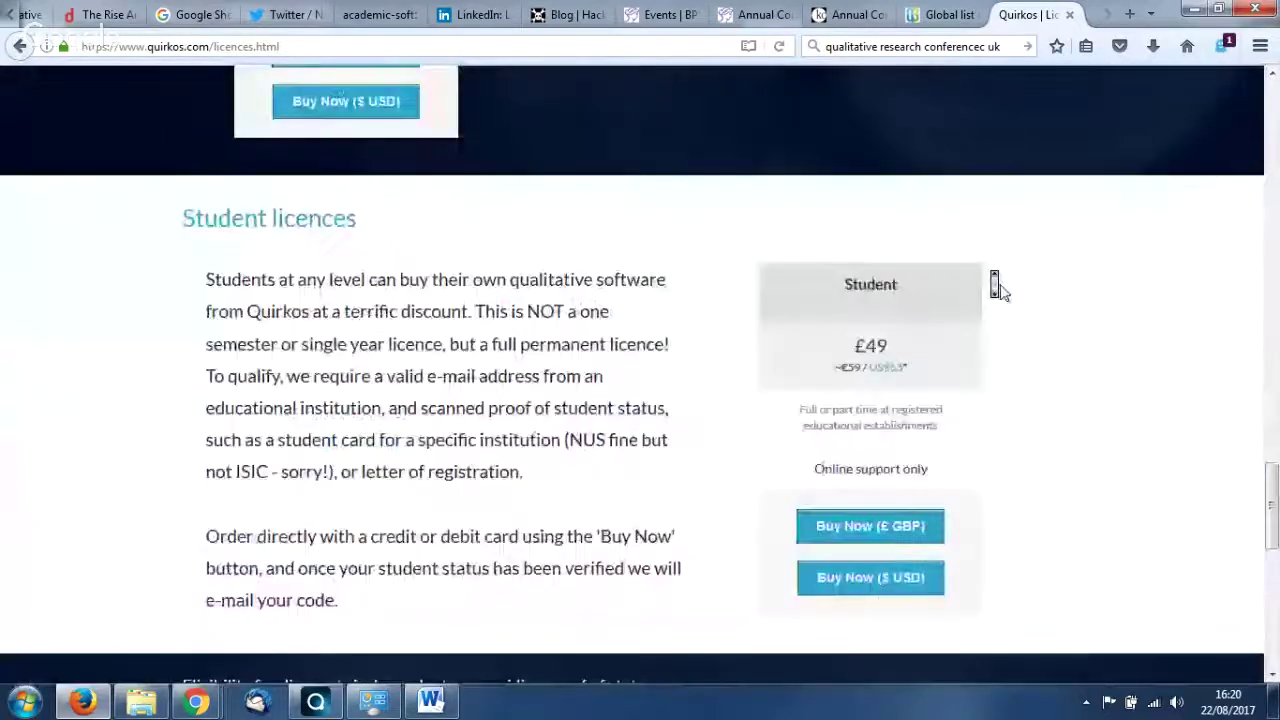
{"action": "scroll", "coordinate": [1000, 286], "scroll_direction": "down", "scroll_amount": 2}
{"action": "scroll", "coordinate": [1004, 292], "scroll_direction": "up", "scroll_amount": 1}
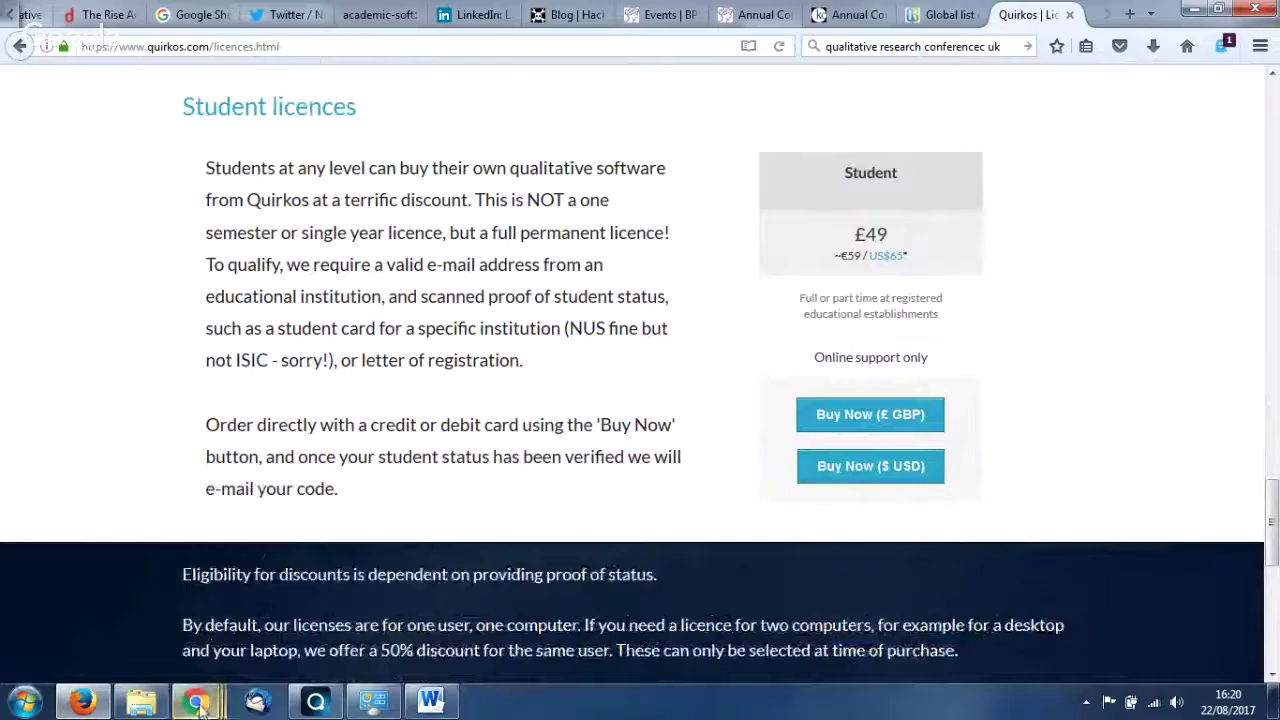
{"action": "mouse_move", "coordinate": [196, 700]}
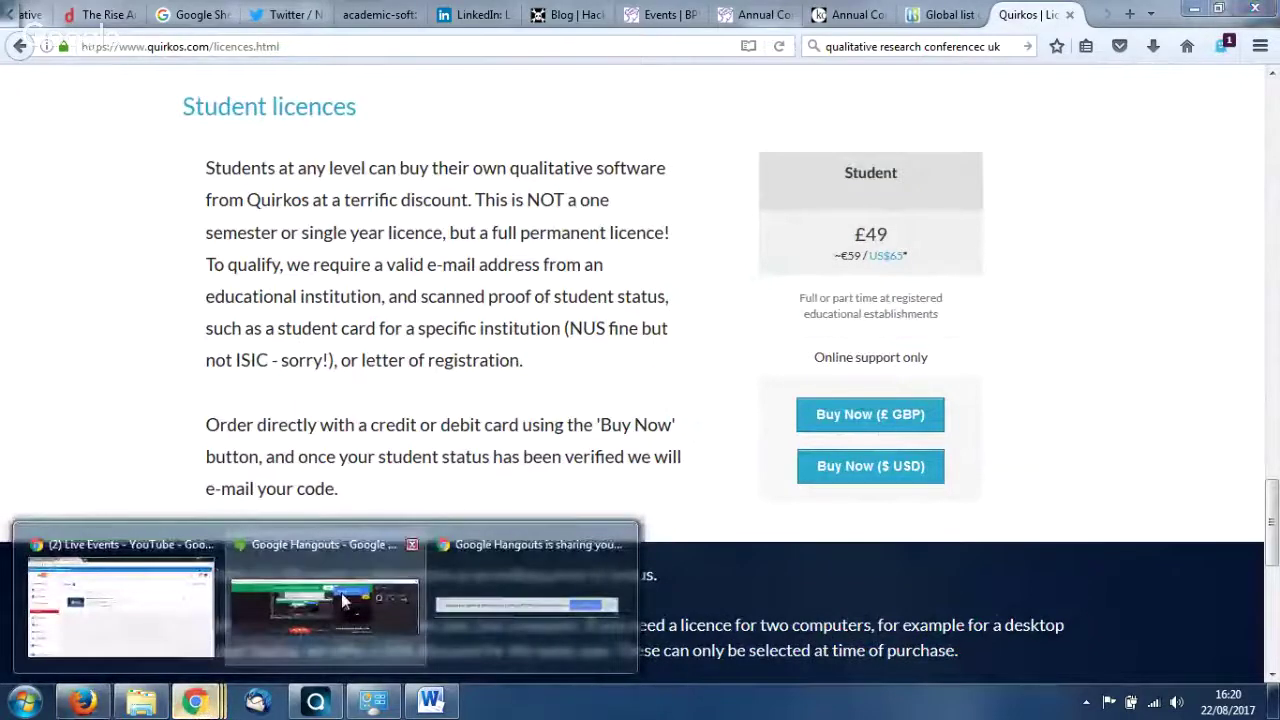